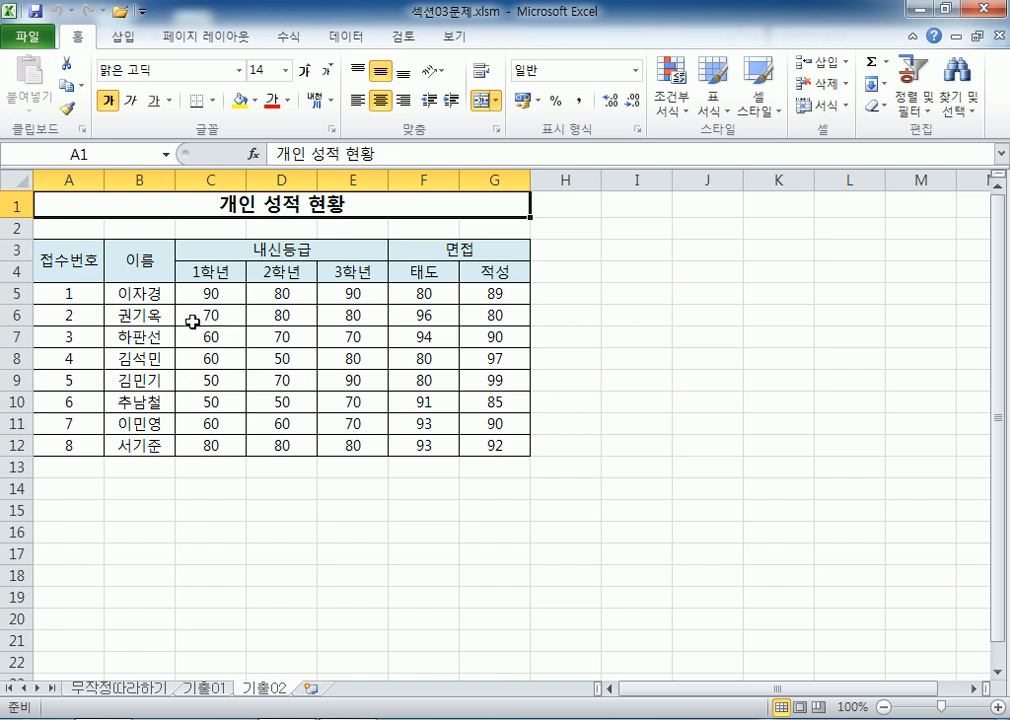
# Step: Create a conditional formatting rule for scores C5:G12 that formats only cells whose value is >= 90
pyautogui.moveTo(200, 292); pyautogui.dragTo(471, 443)
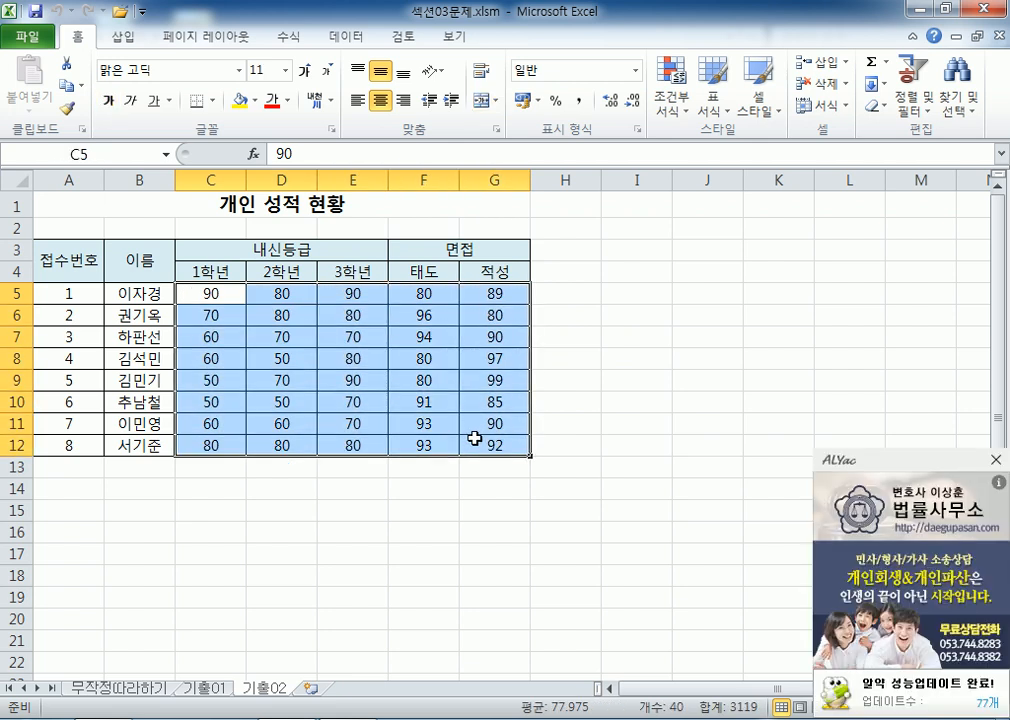
pyautogui.click(995, 459)
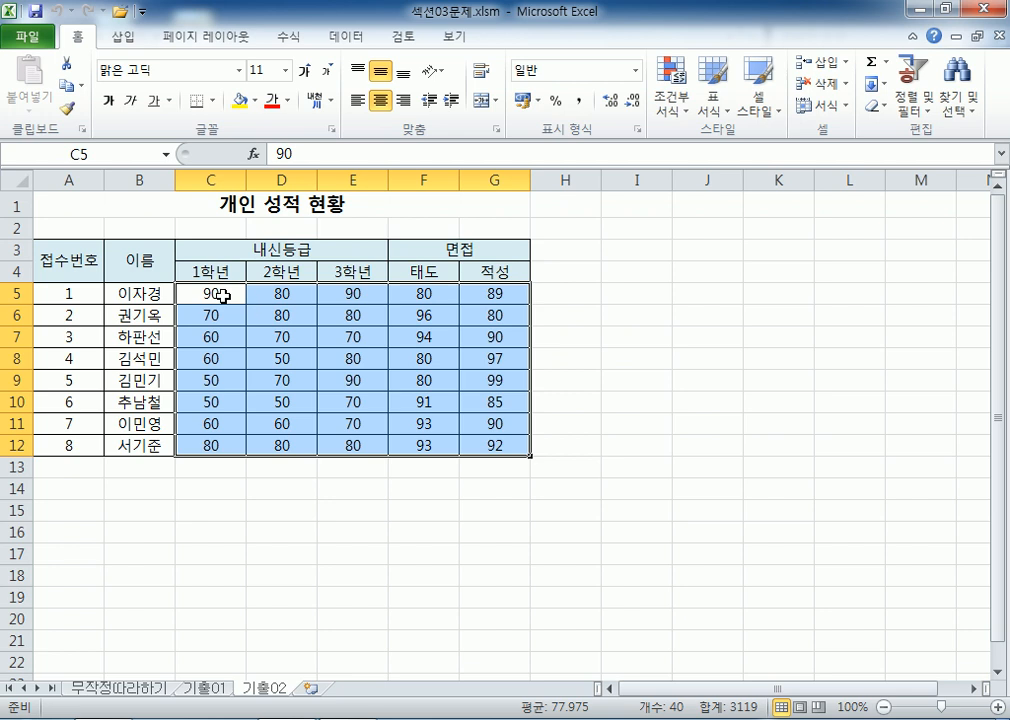
pyautogui.moveTo(222, 294); pyautogui.dragTo(479, 442)
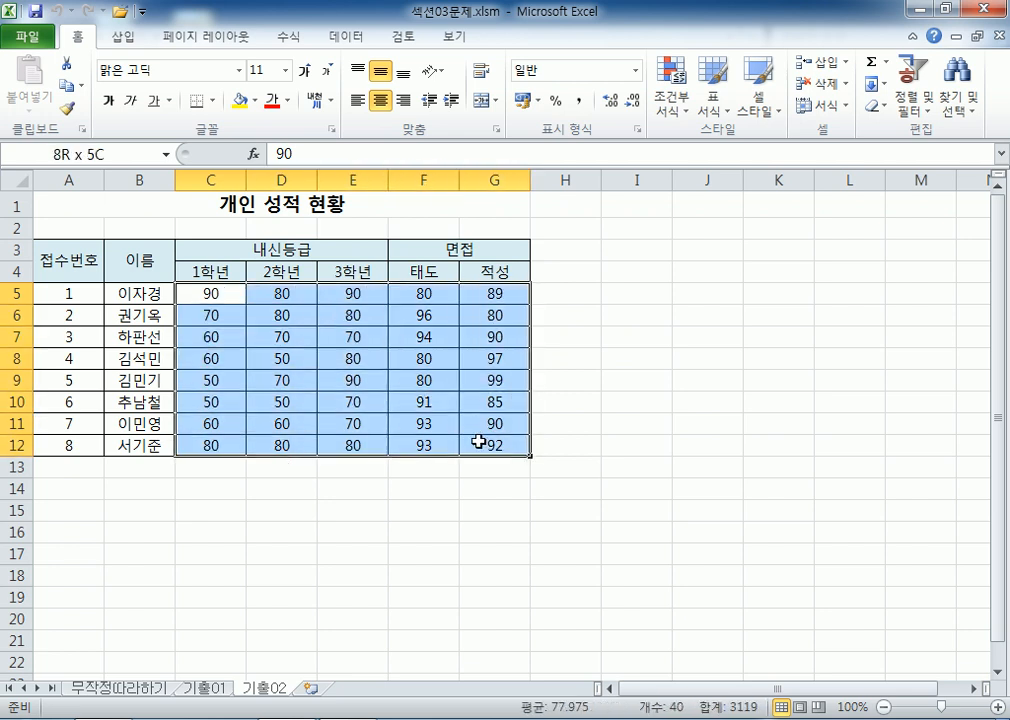
pyautogui.click(678, 122)
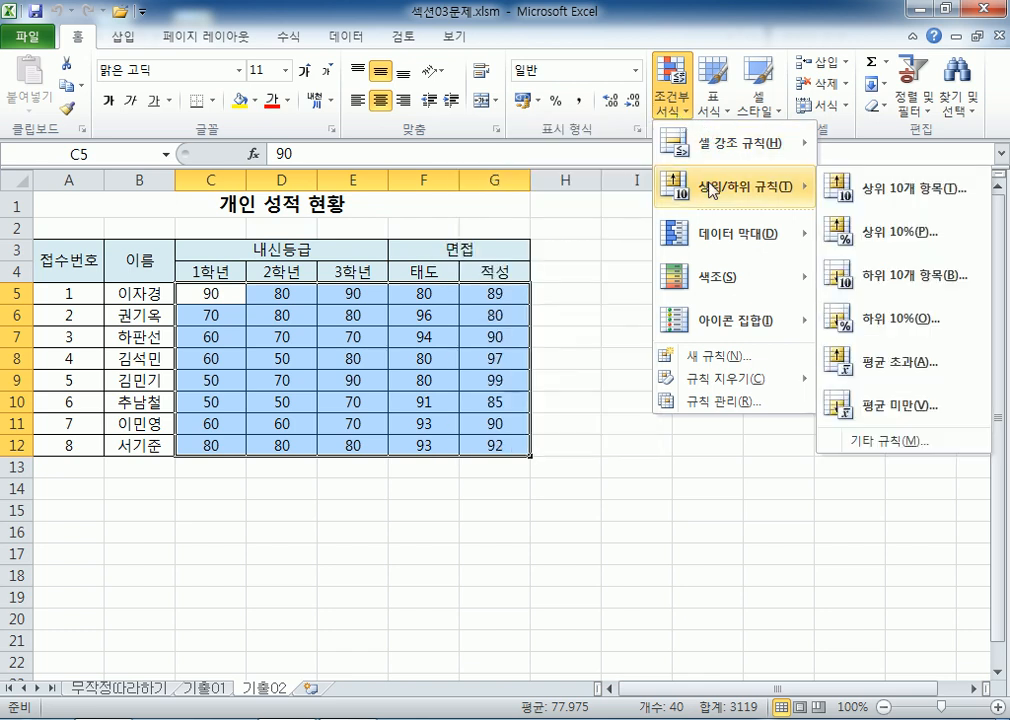
pyautogui.moveTo(710, 312)
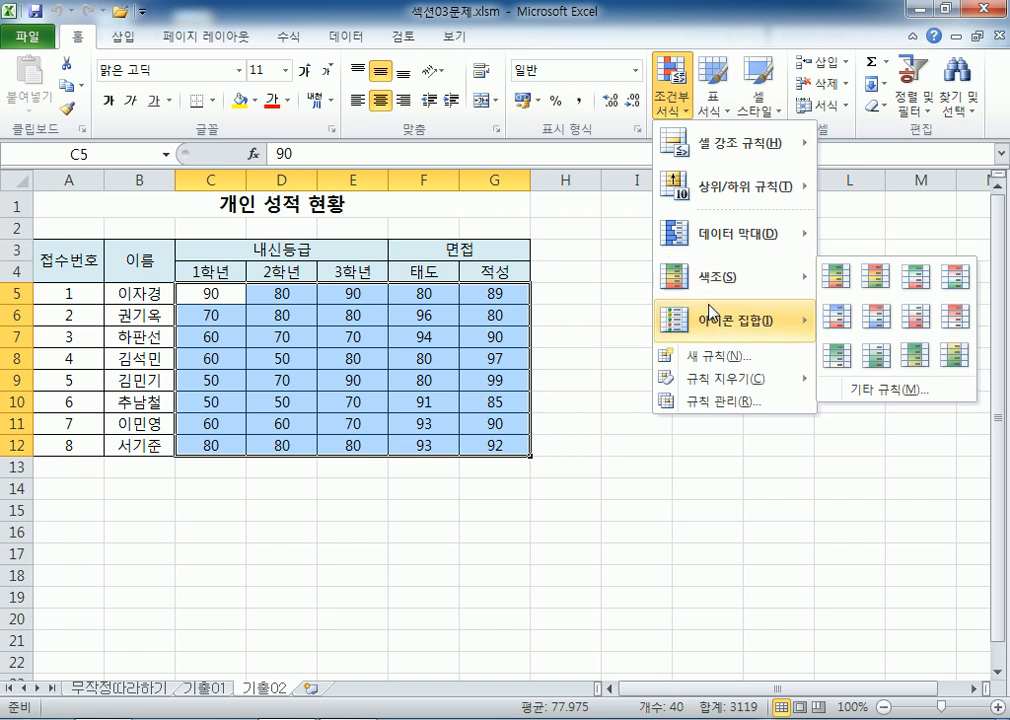
pyautogui.click(703, 362)
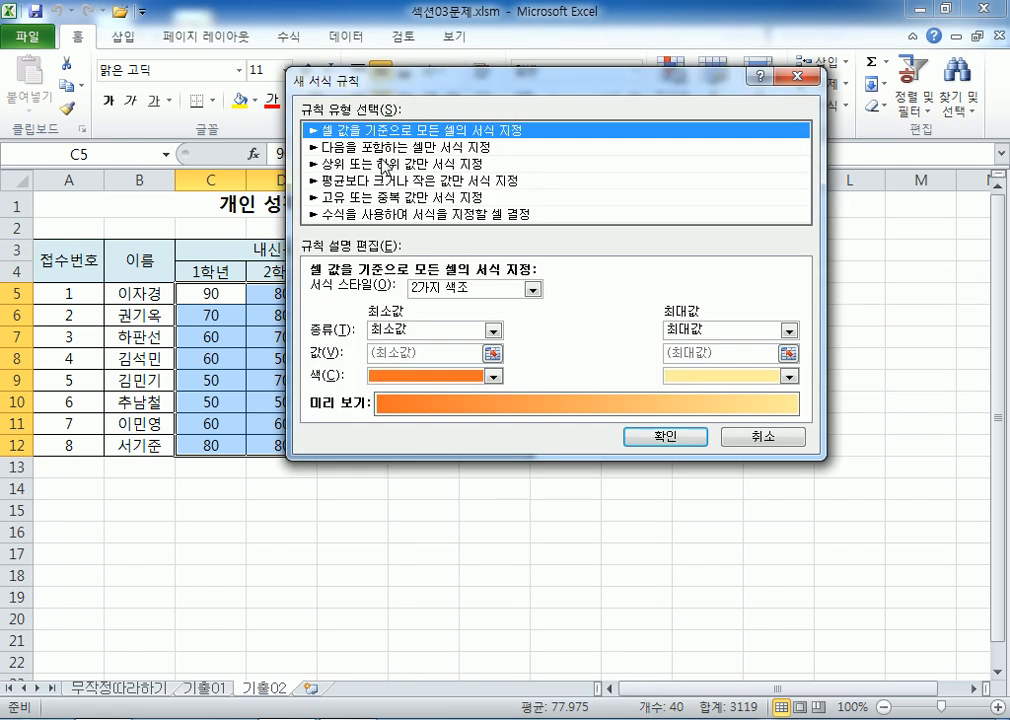
pyautogui.click(418, 147)
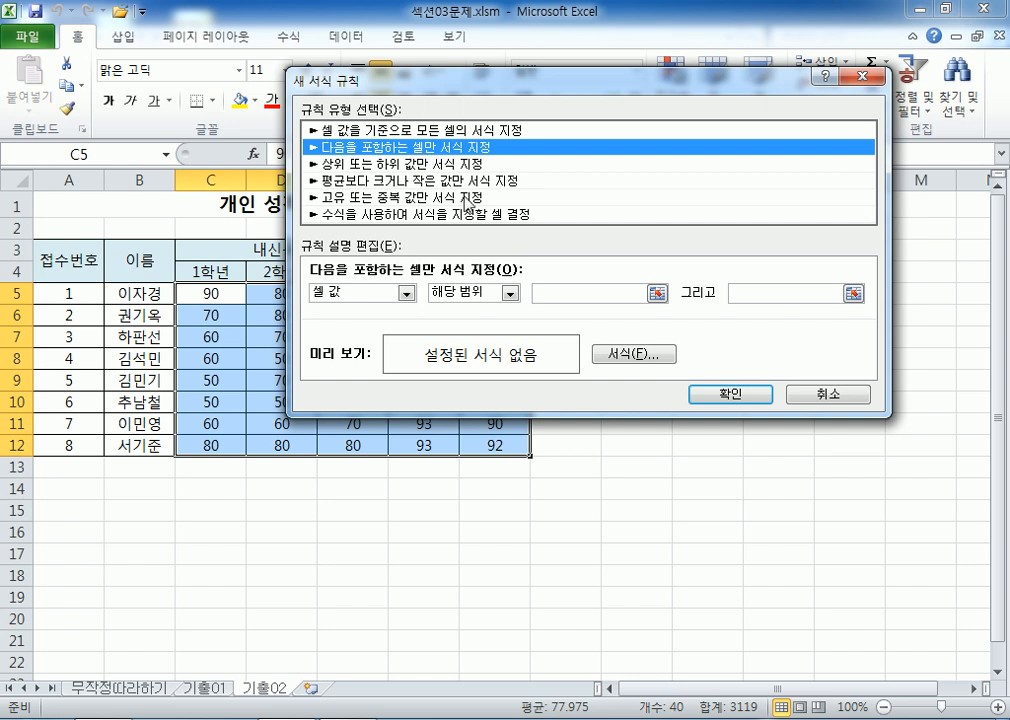
pyautogui.click(555, 293)
pyautogui.write('90')
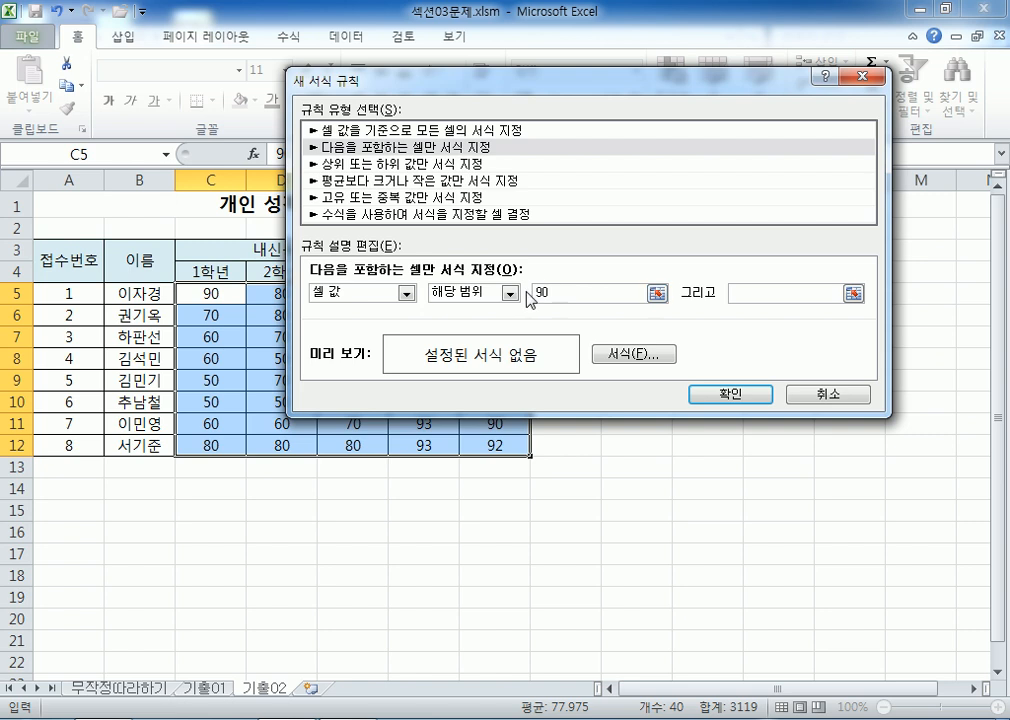
pyautogui.click(511, 293)
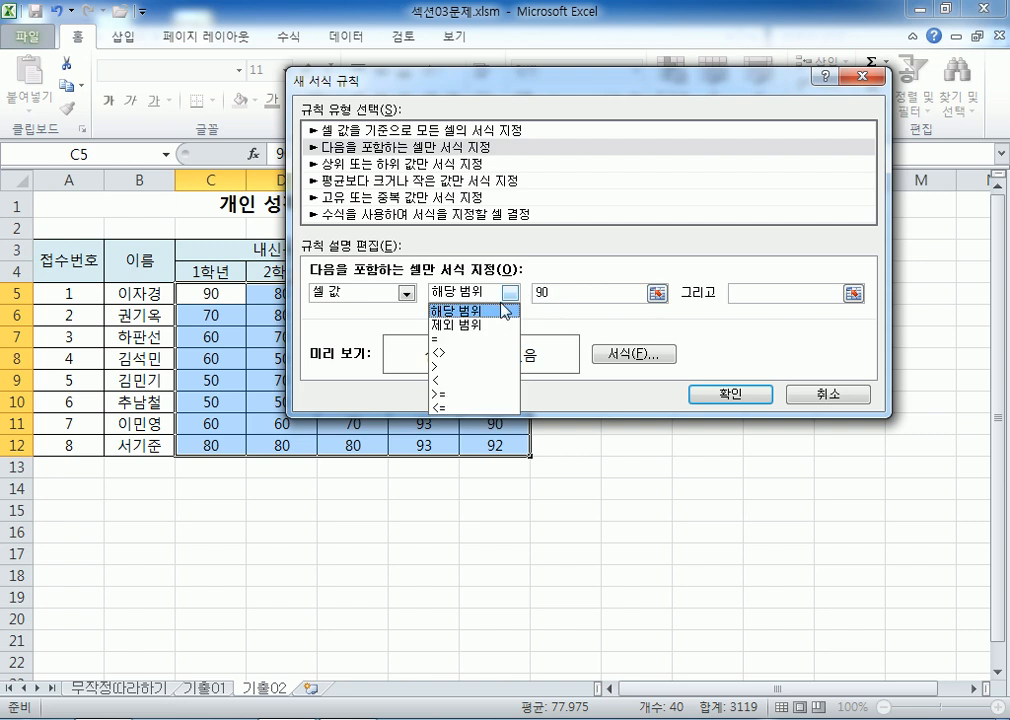
pyautogui.click(460, 395)
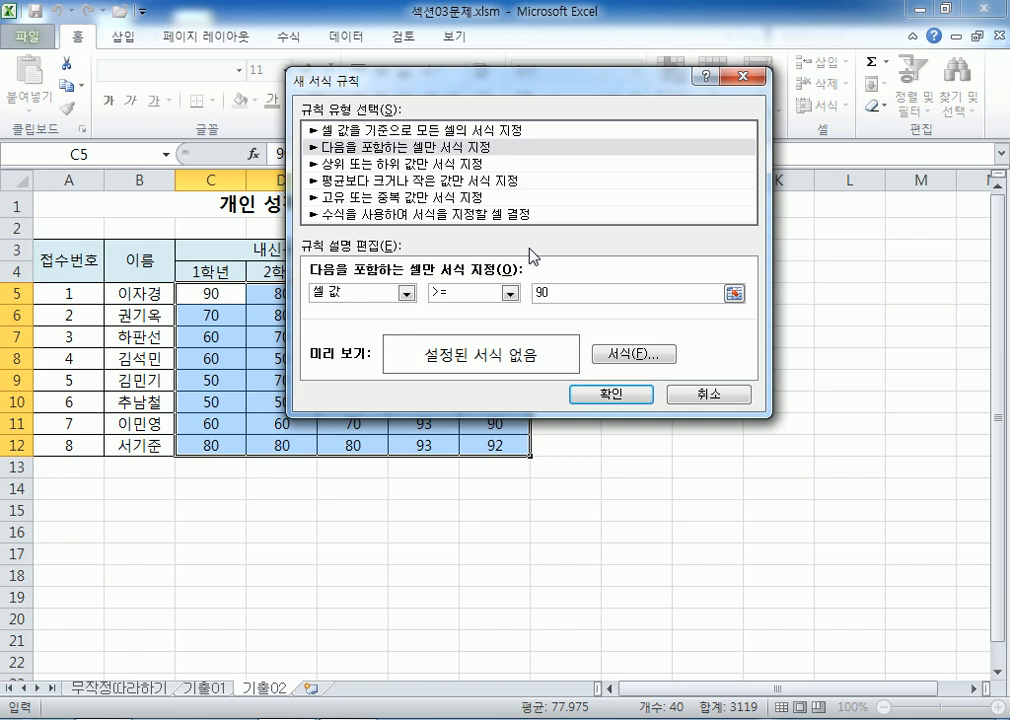
# Step: Give the >= 90 rule a double underline (이중 실선) and bold (굵게) font style, and apply it
pyautogui.click(606, 356)
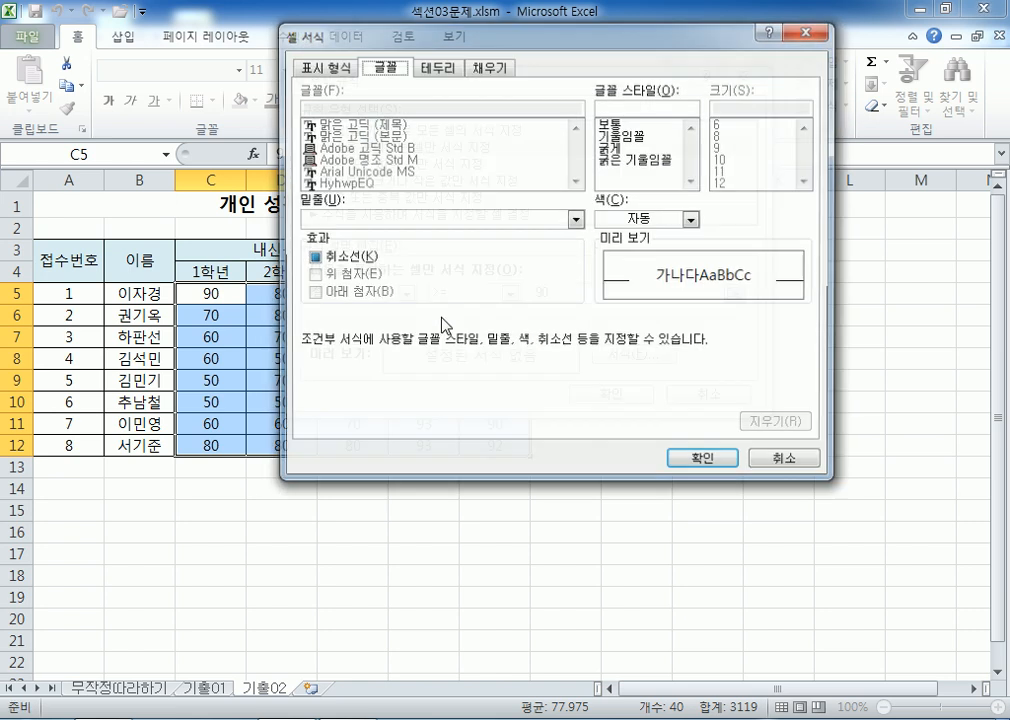
pyautogui.click(576, 219)
pyautogui.click(337, 258)
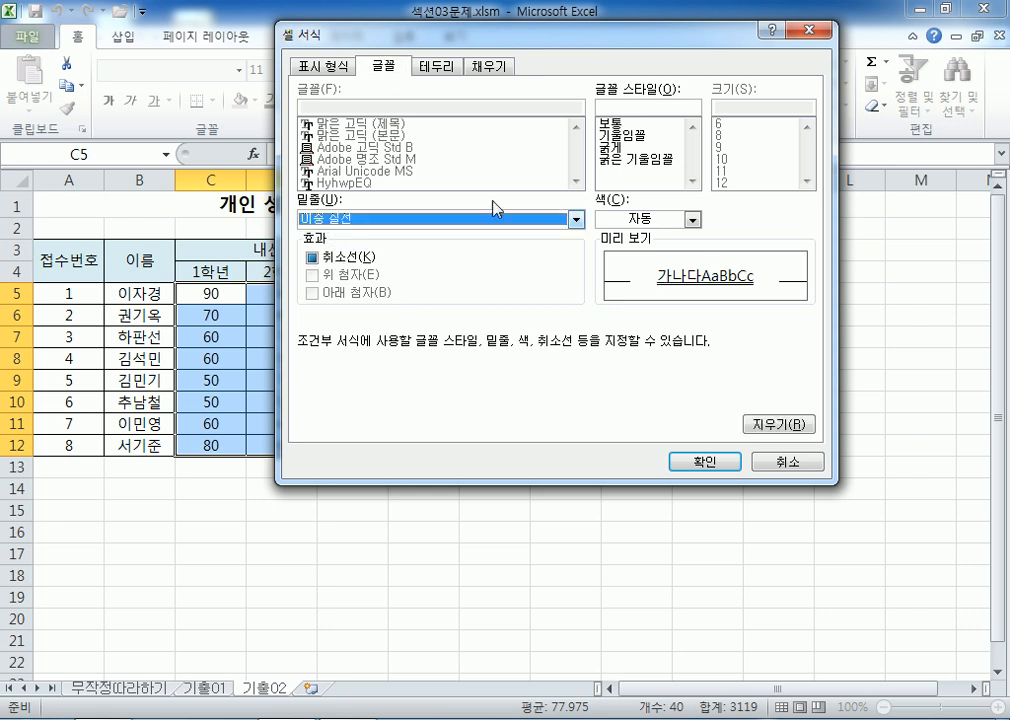
pyautogui.click(607, 148)
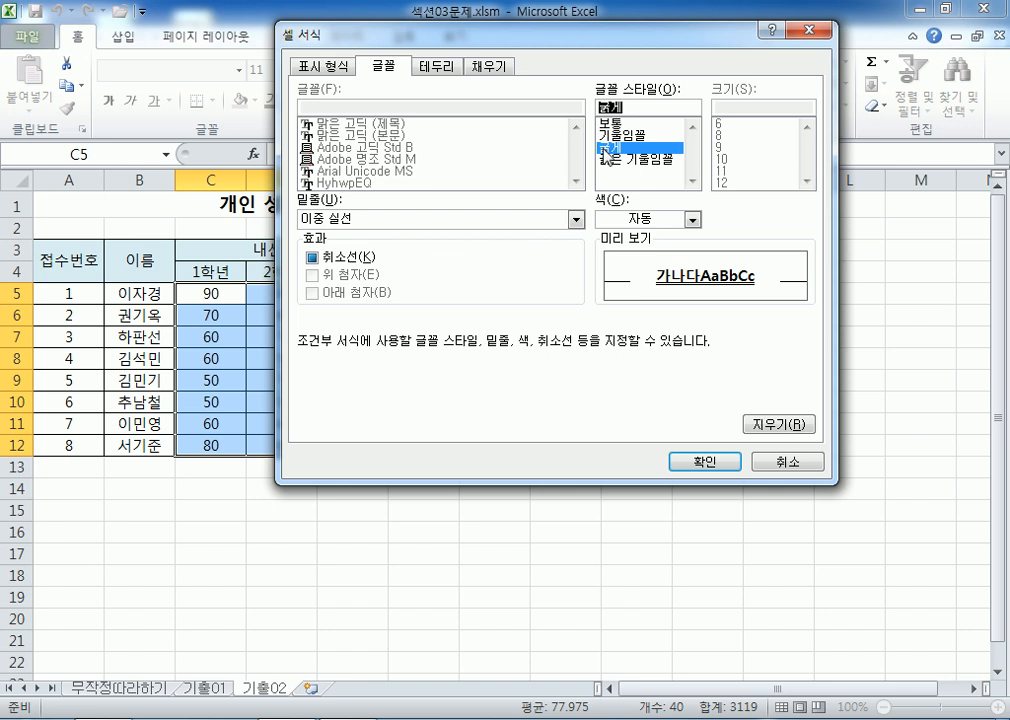
pyautogui.click(680, 461)
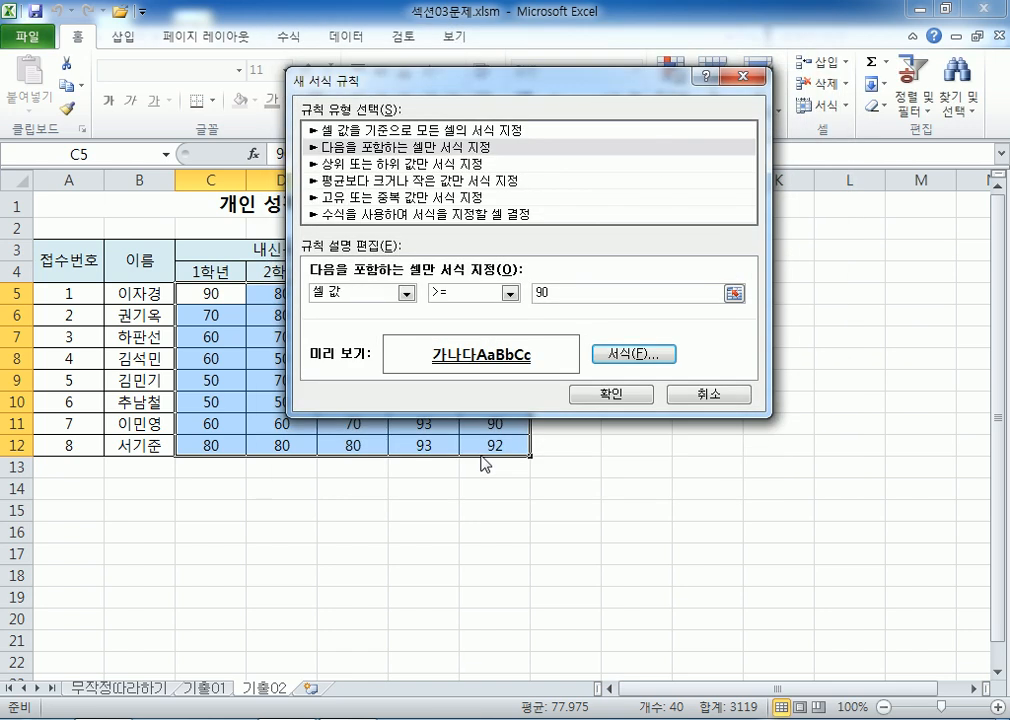
pyautogui.click(598, 395)
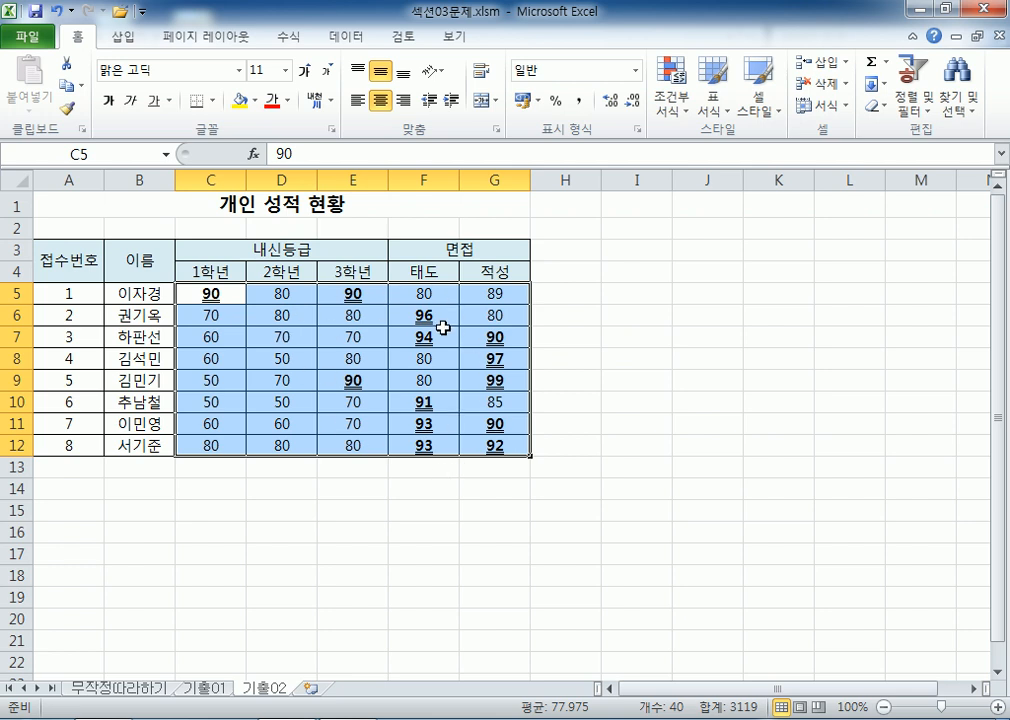
# Step: Add a second conditional formatting rule for C5:G12 that formats only cells whose value is < 80
pyautogui.click(672, 116)
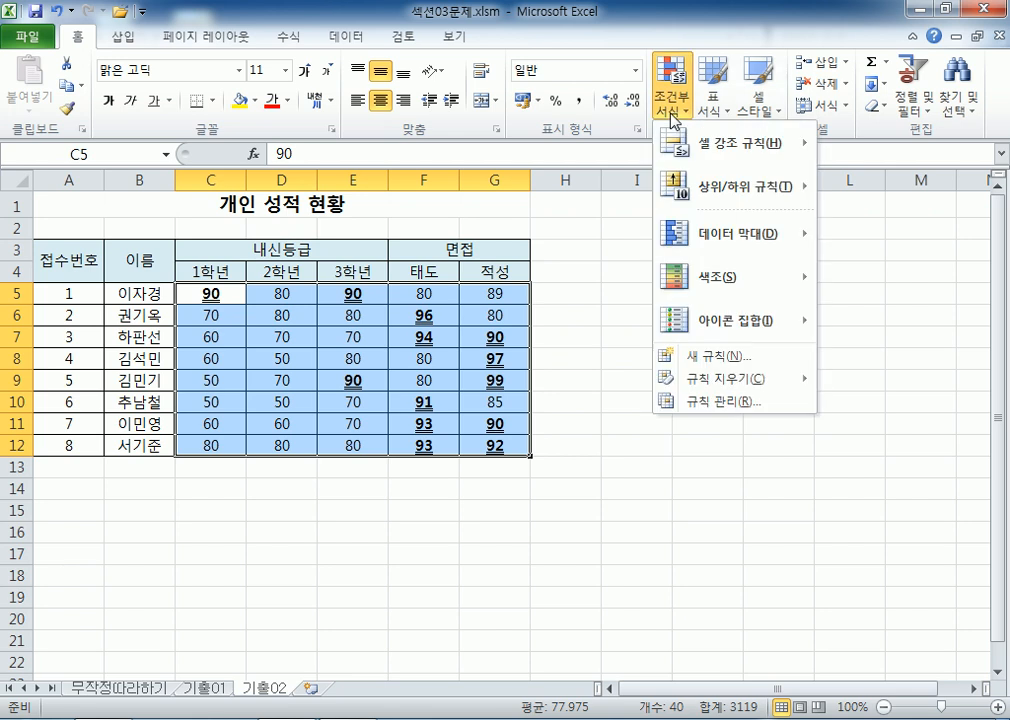
pyautogui.click(700, 356)
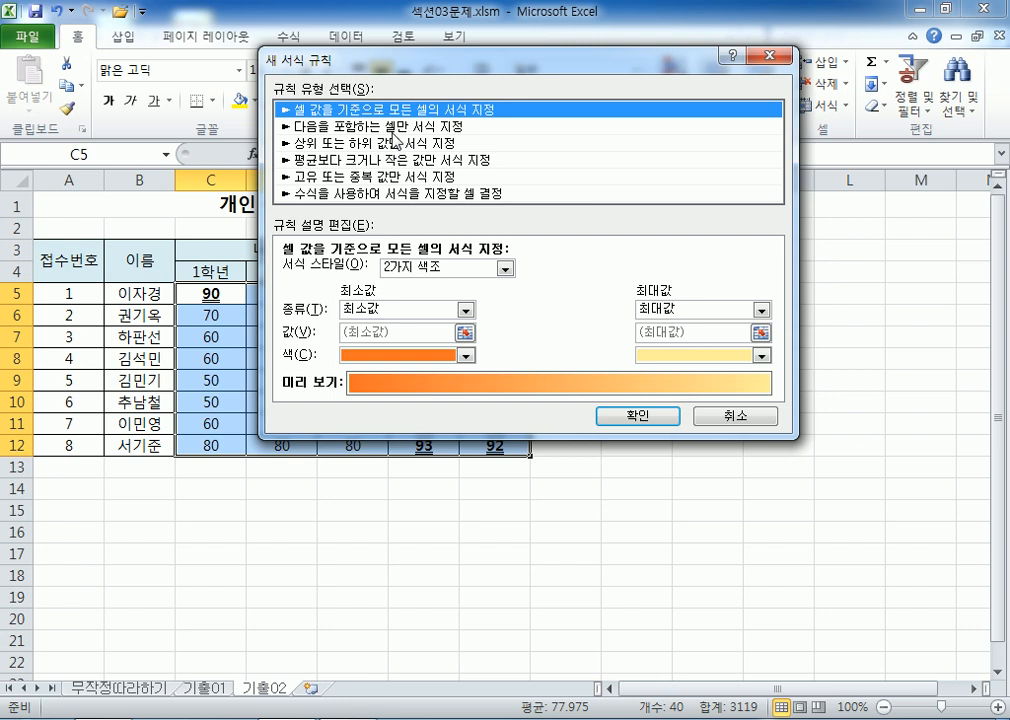
pyautogui.click(394, 128)
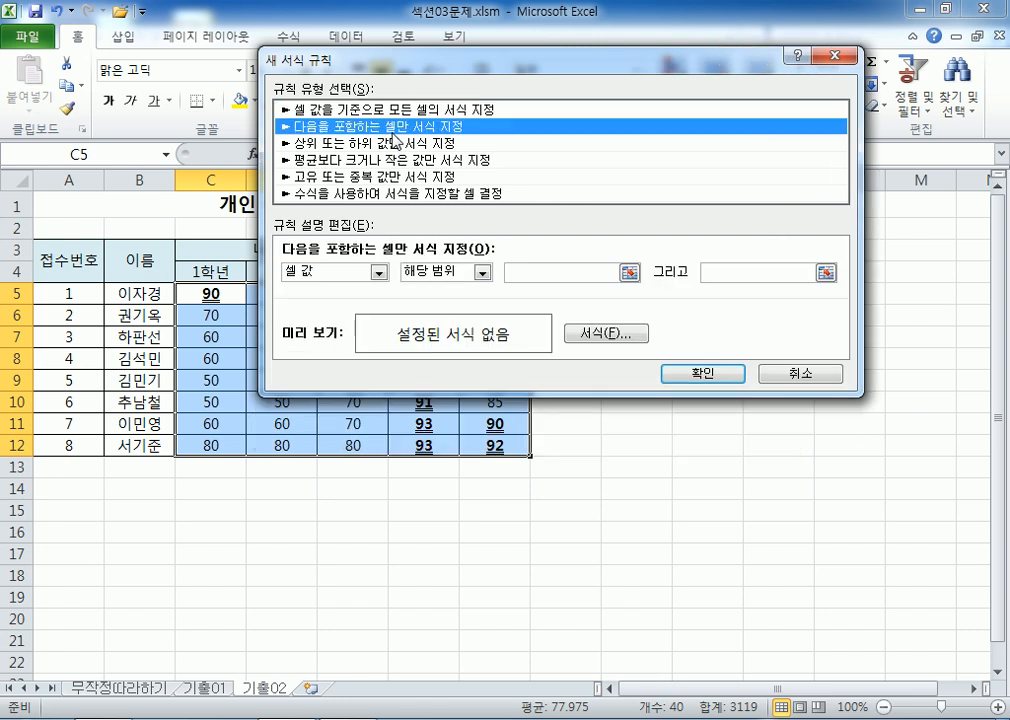
pyautogui.click(514, 271)
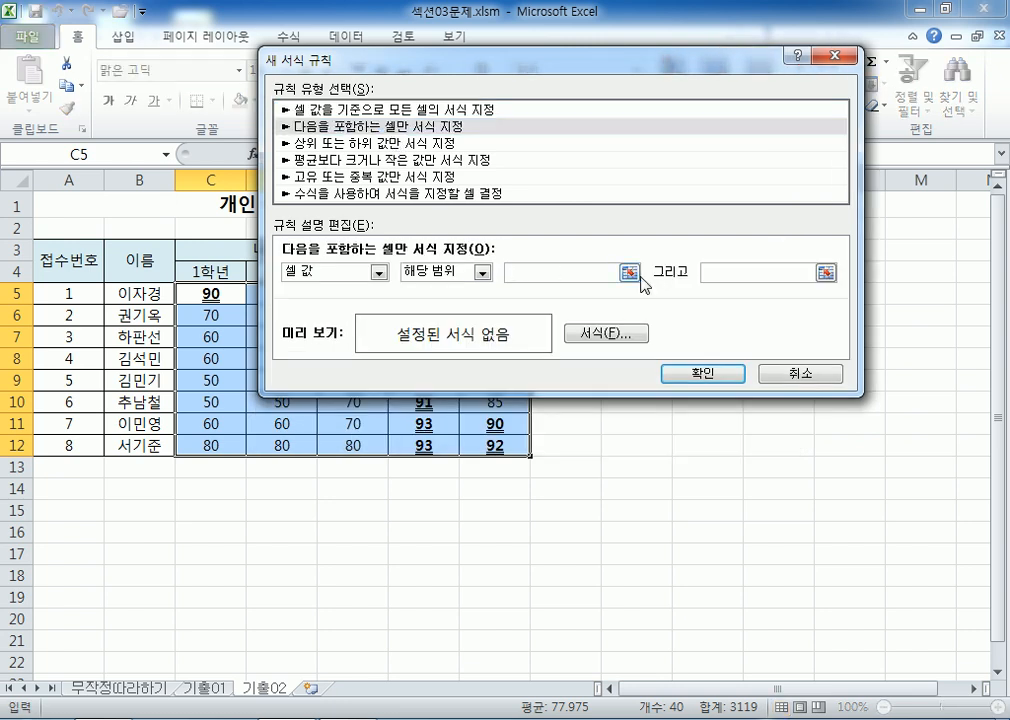
pyautogui.write('80')
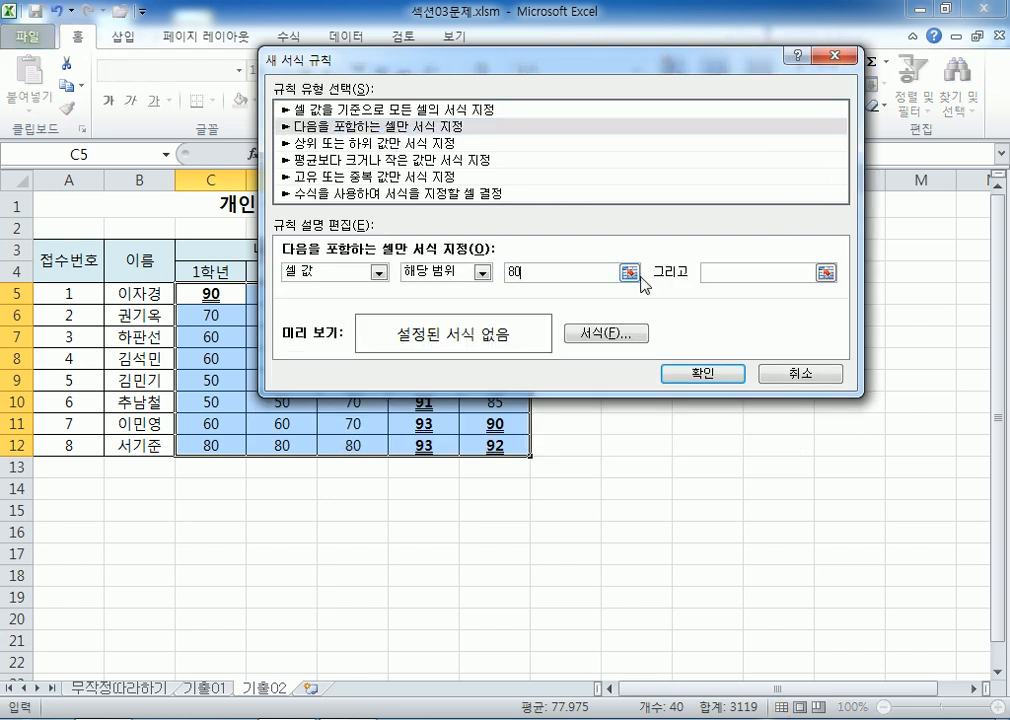
pyautogui.click(483, 272)
pyautogui.click(420, 359)
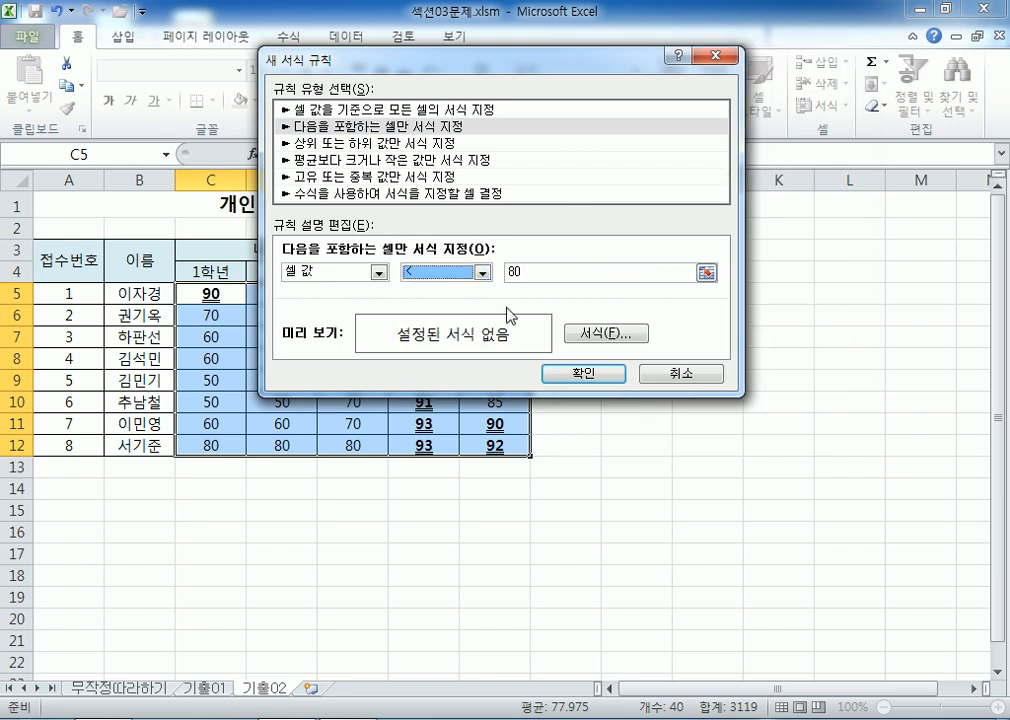
pyautogui.click(530, 275)
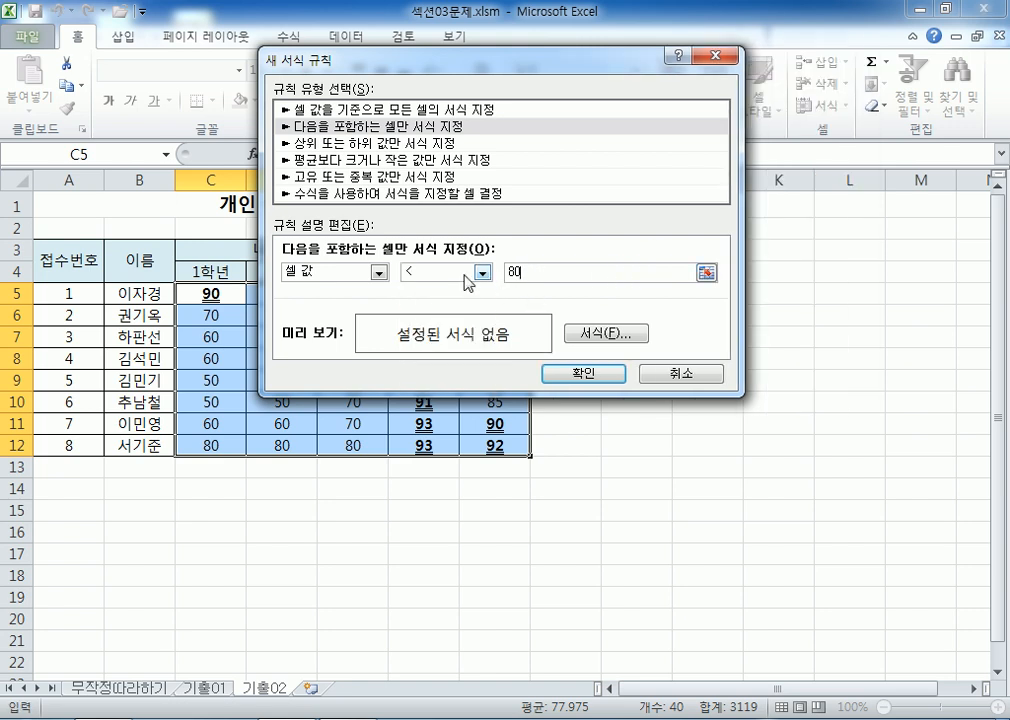
# Step: Give the < 80 rule an italic (기울임꼴) font in standard red, apply it, and deselect the range
pyautogui.click(580, 334)
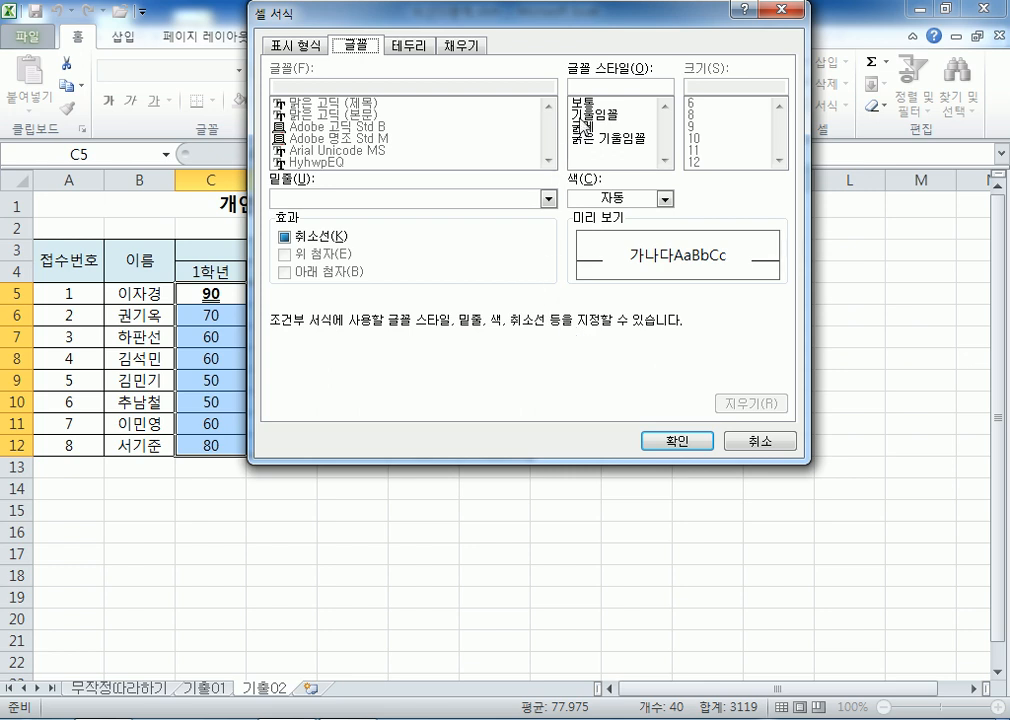
pyautogui.click(598, 115)
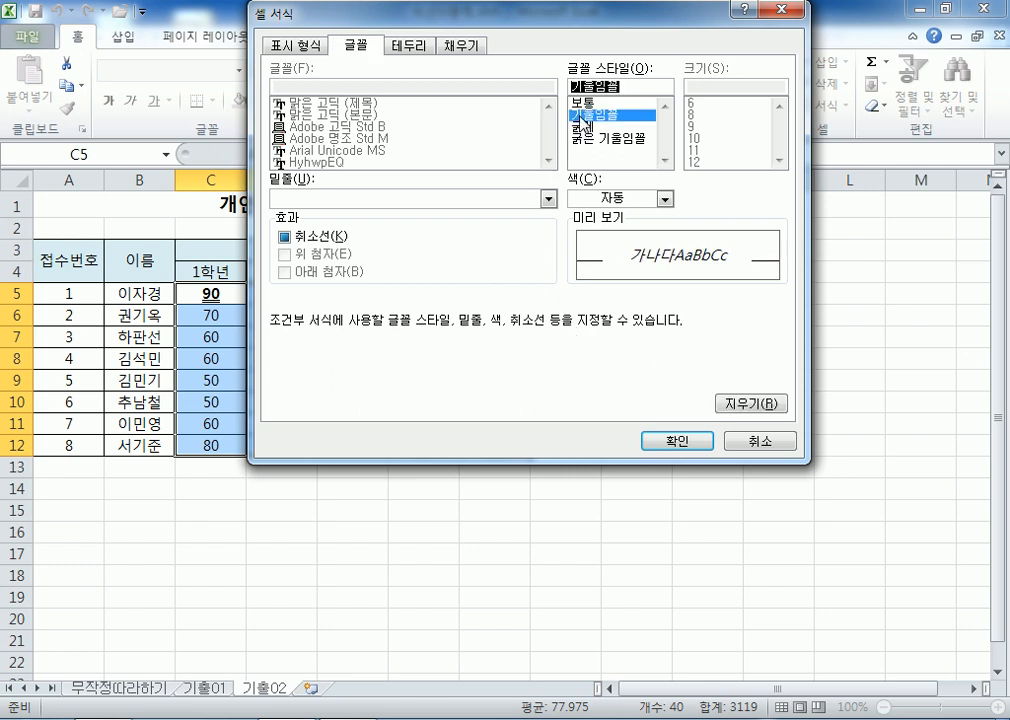
pyautogui.click(584, 199)
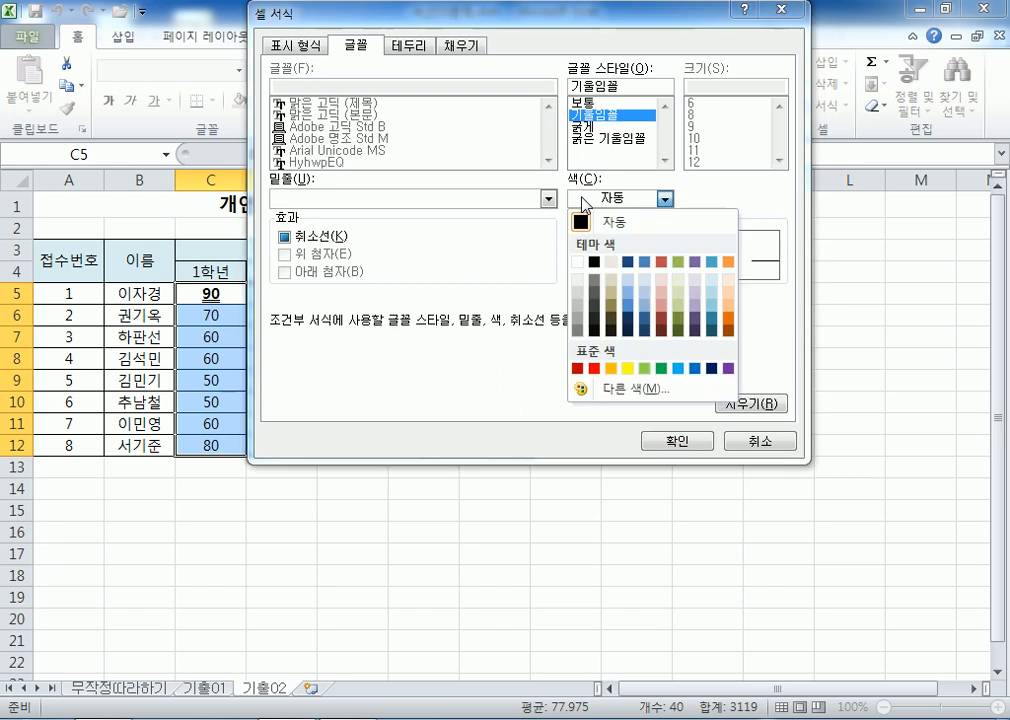
pyautogui.click(596, 370)
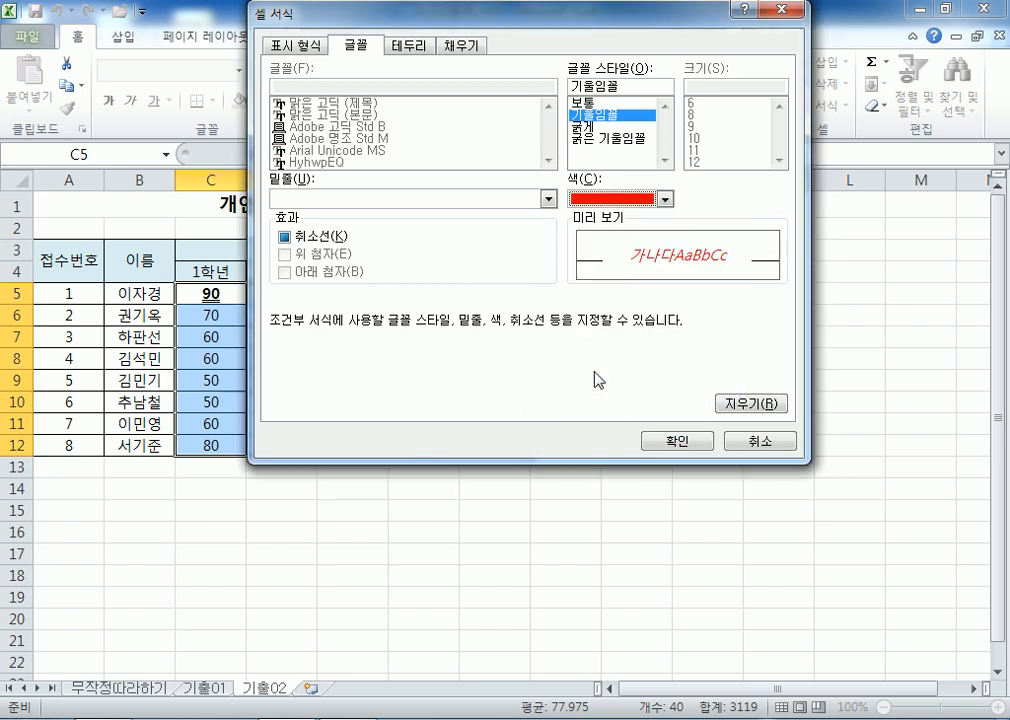
pyautogui.click(656, 440)
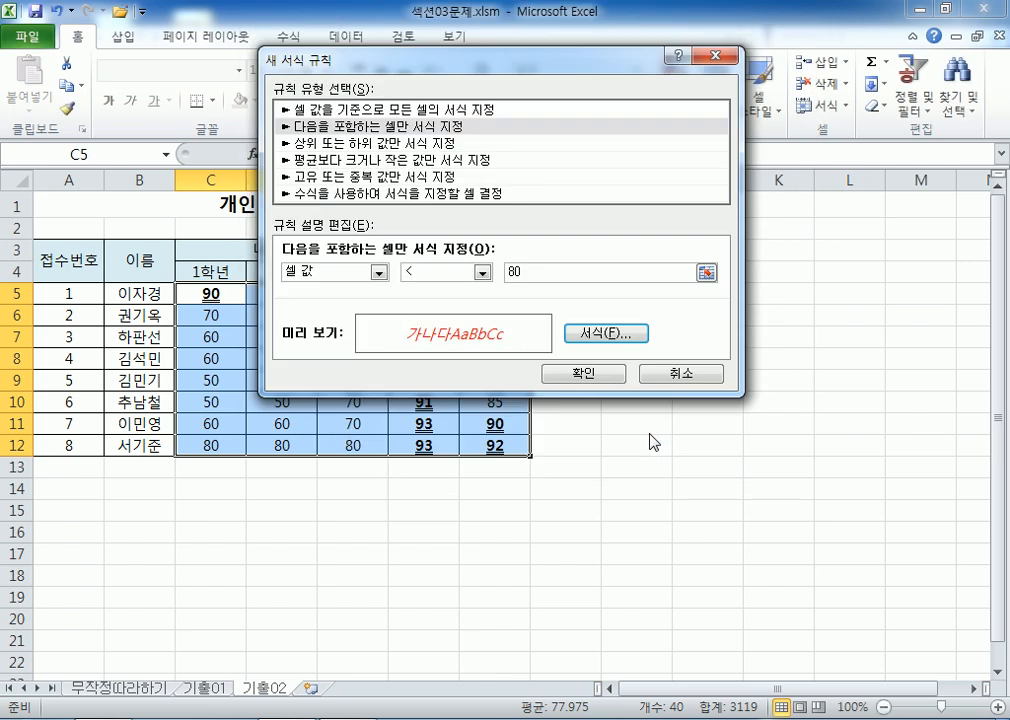
pyautogui.click(596, 374)
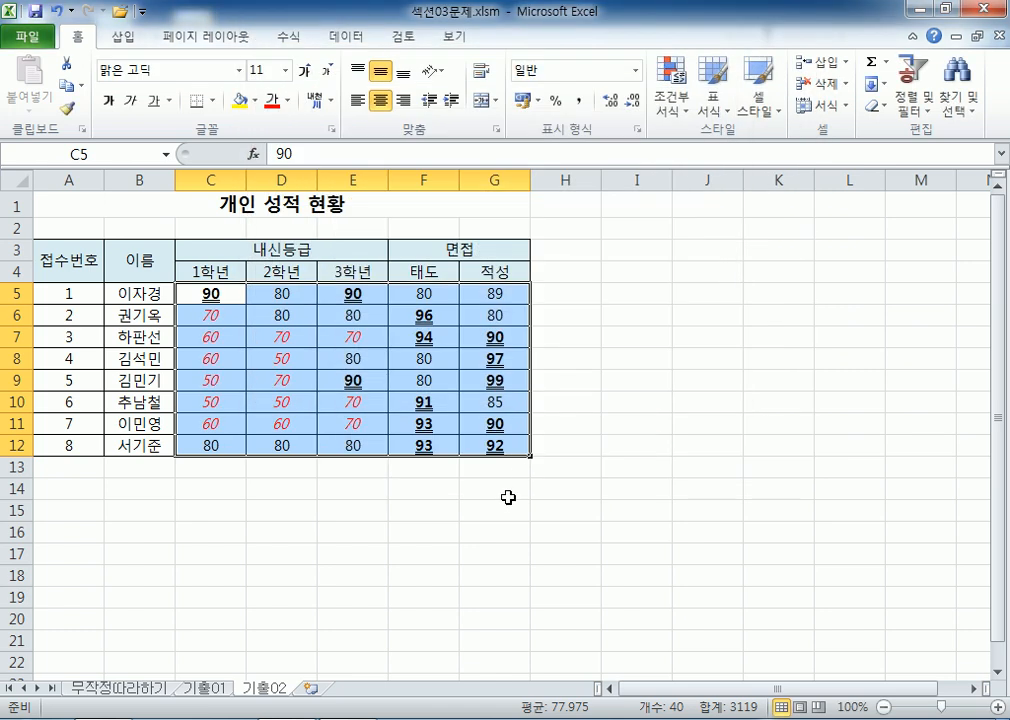
pyautogui.click(506, 505)
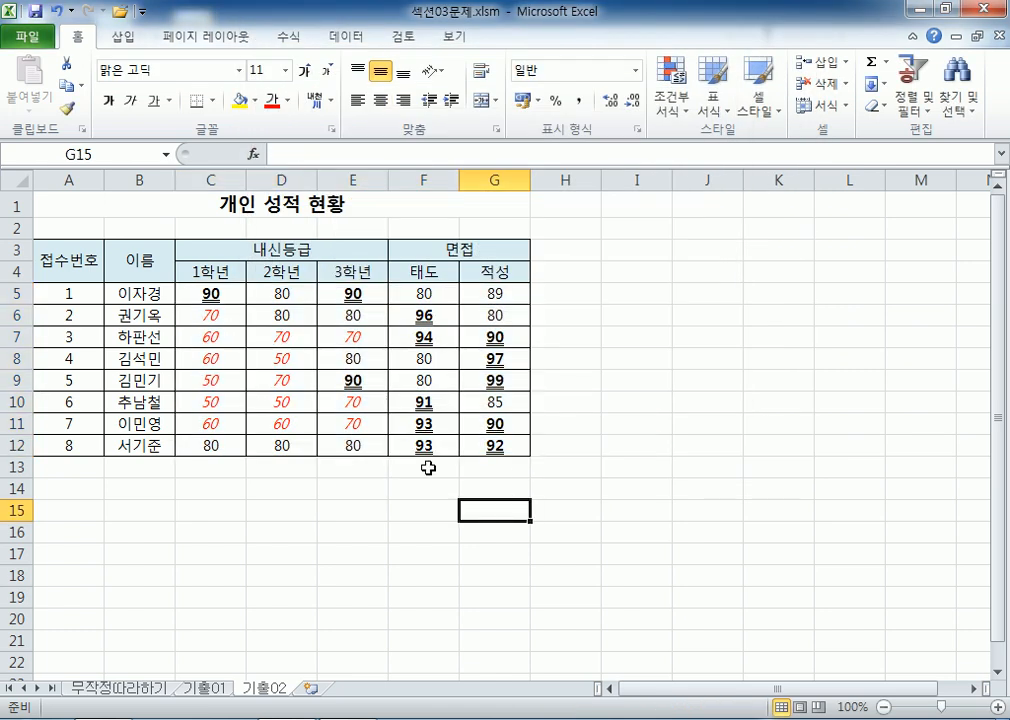
# Step: Set the second-year (2학년) score in D8 to 95 to test the conditional formatting
pyautogui.click(287, 338)
pyautogui.click(289, 362)
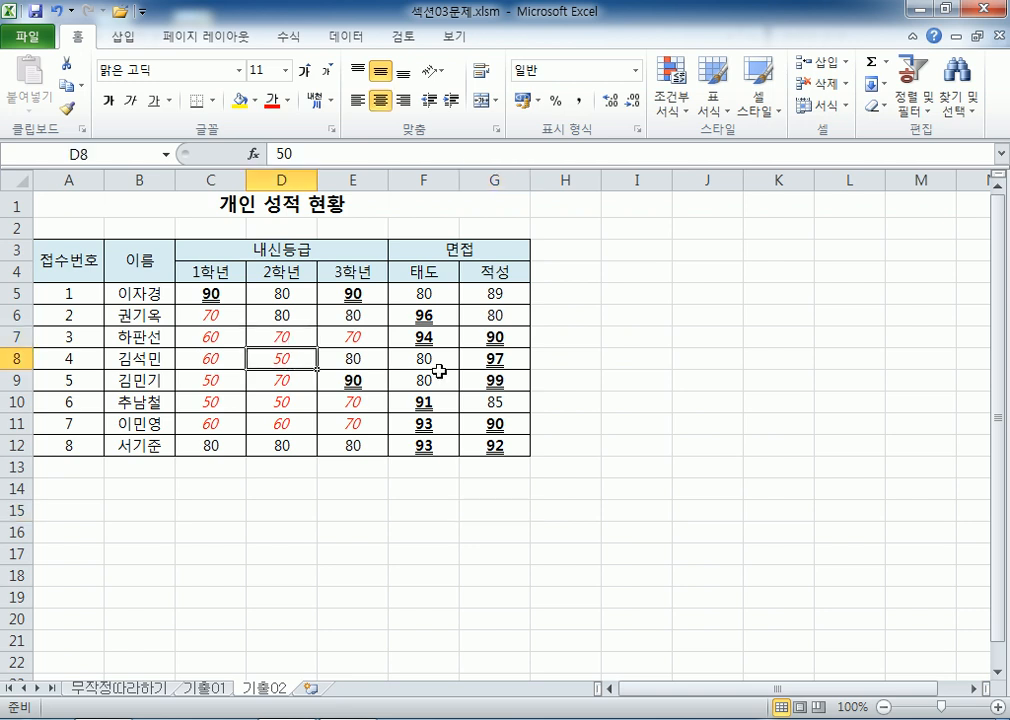
pyautogui.write('95')
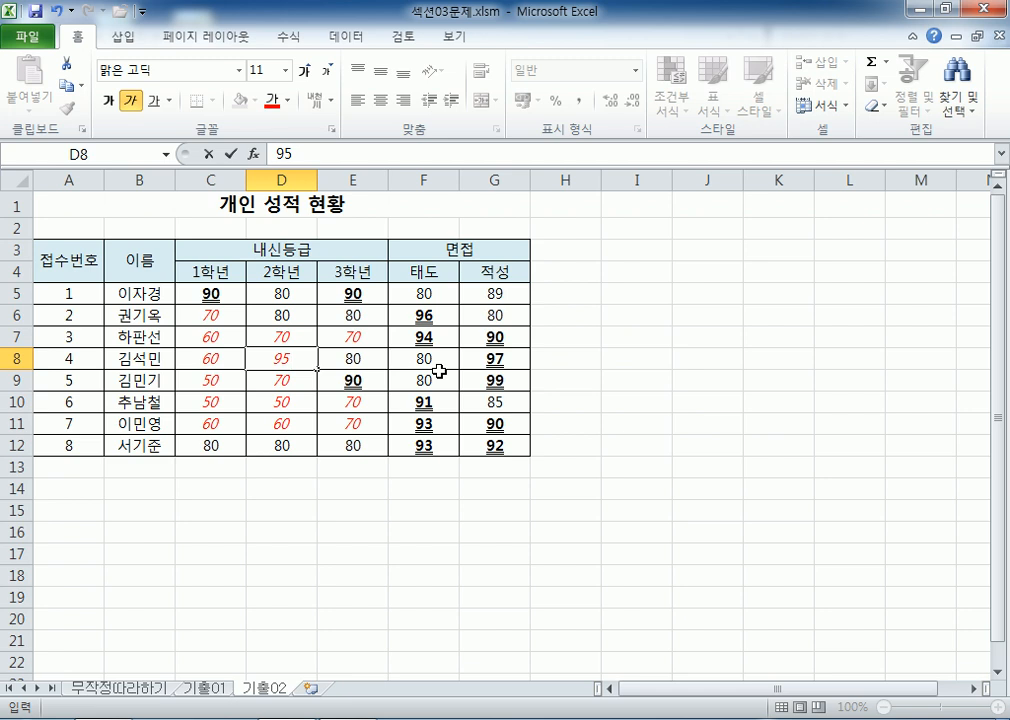
pyautogui.press('Return')
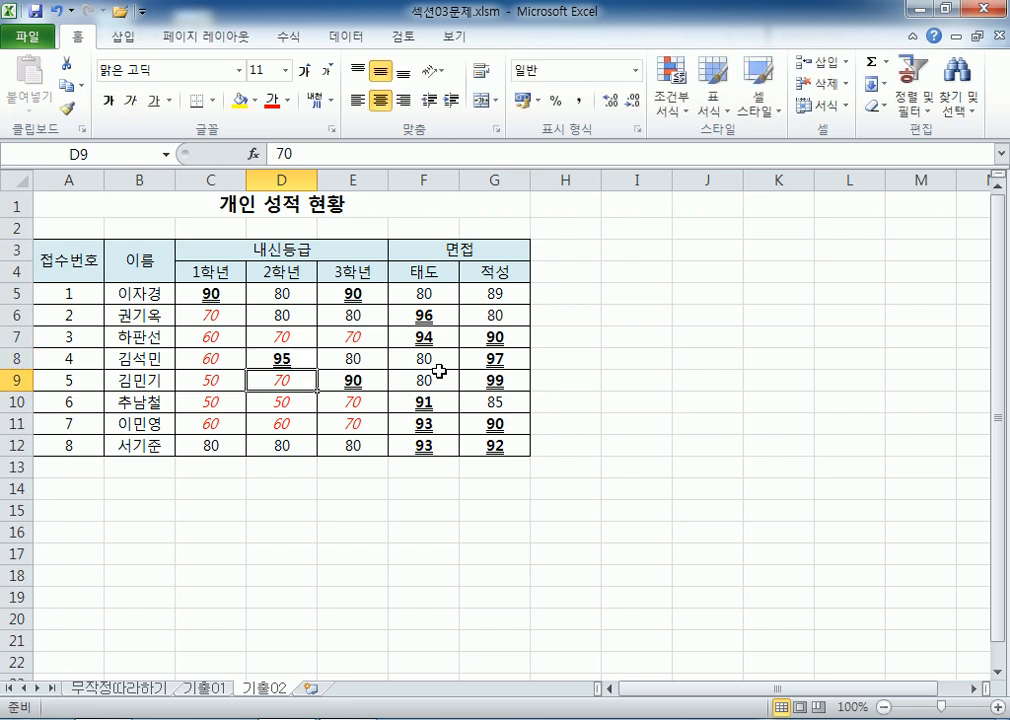
# Step: Restore the second-year (2학년) score in D8 to 50 and select cell C5
pyautogui.press('Up')
pyautogui.write('50')
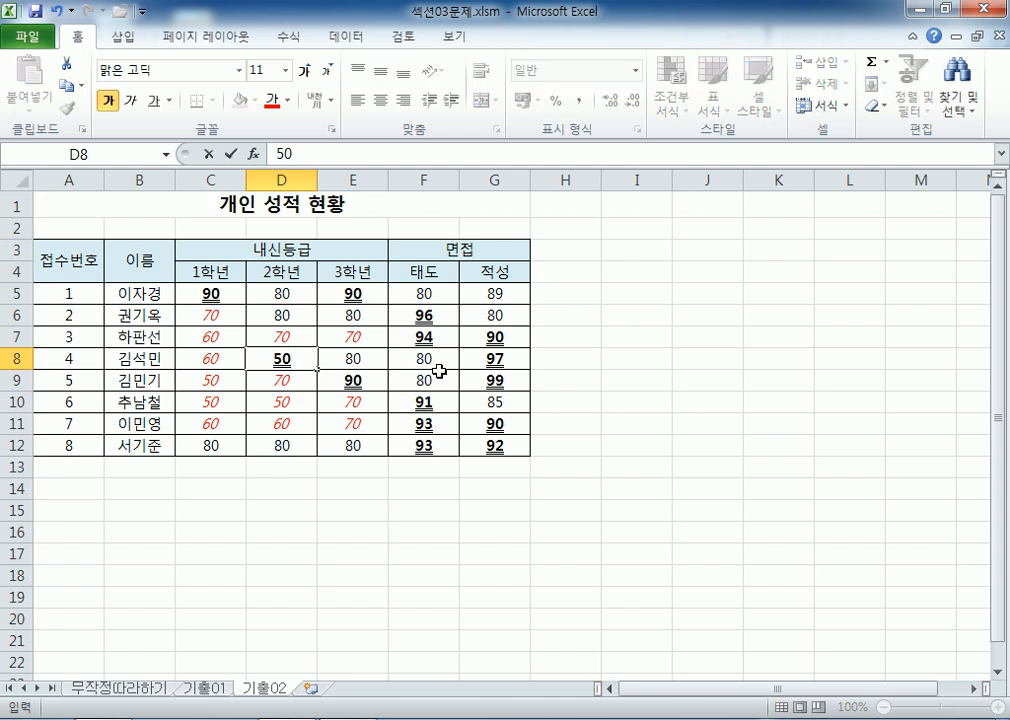
pyautogui.press('Return')
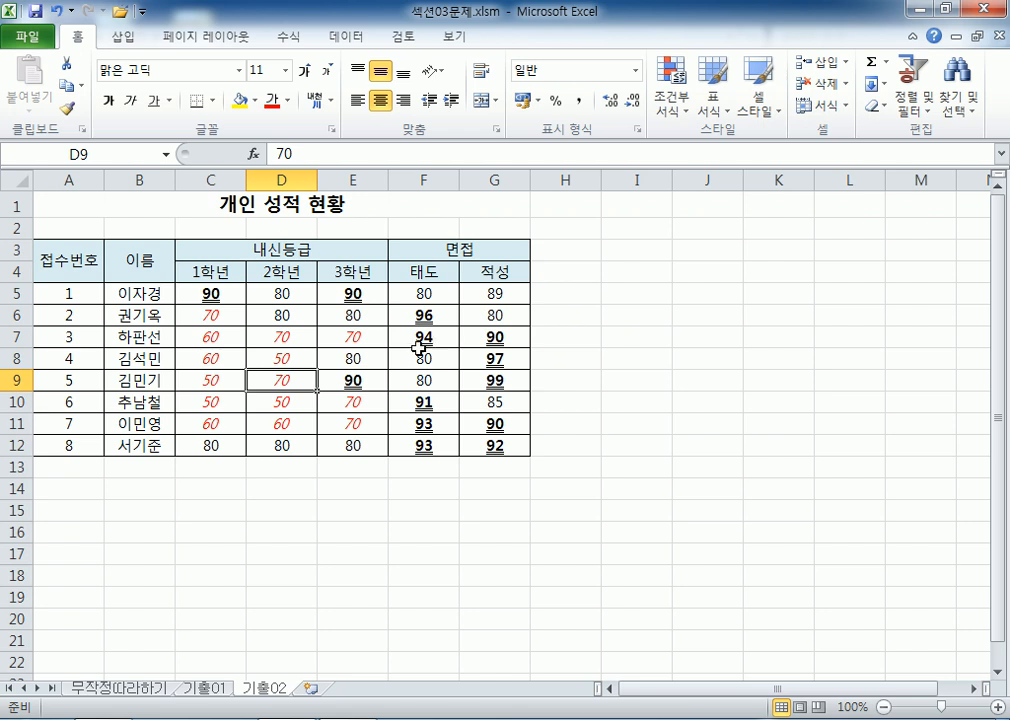
pyautogui.click(205, 293)
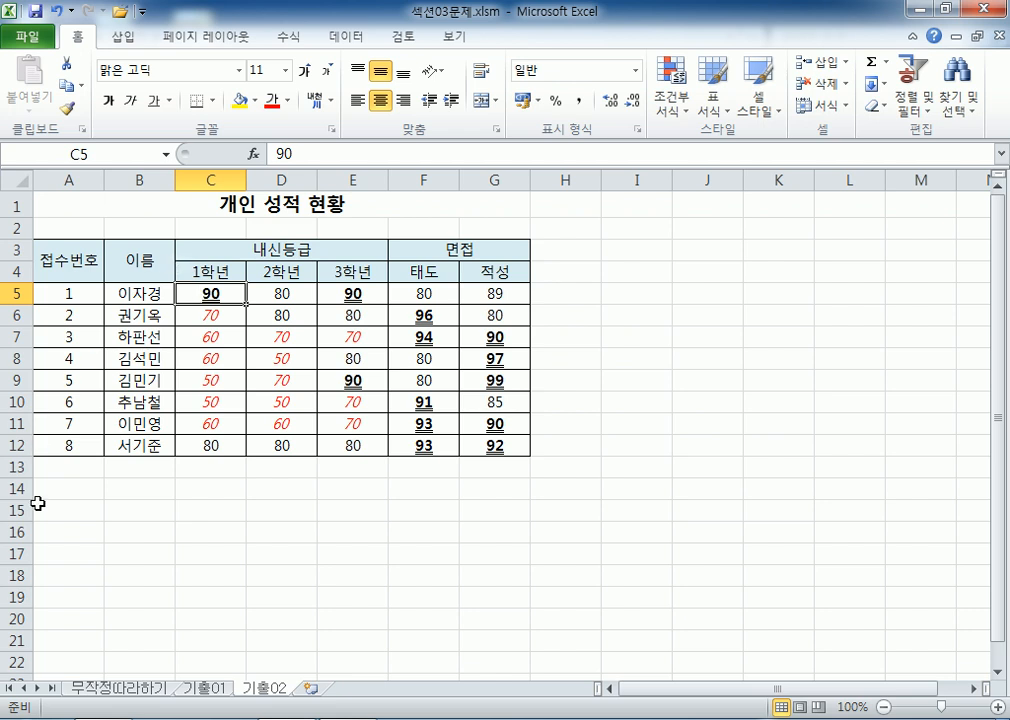
# Step: Switch to the 무작정따라하기 sheet and select the sales data range A4:E12 without its headers
pyautogui.click(100, 689)
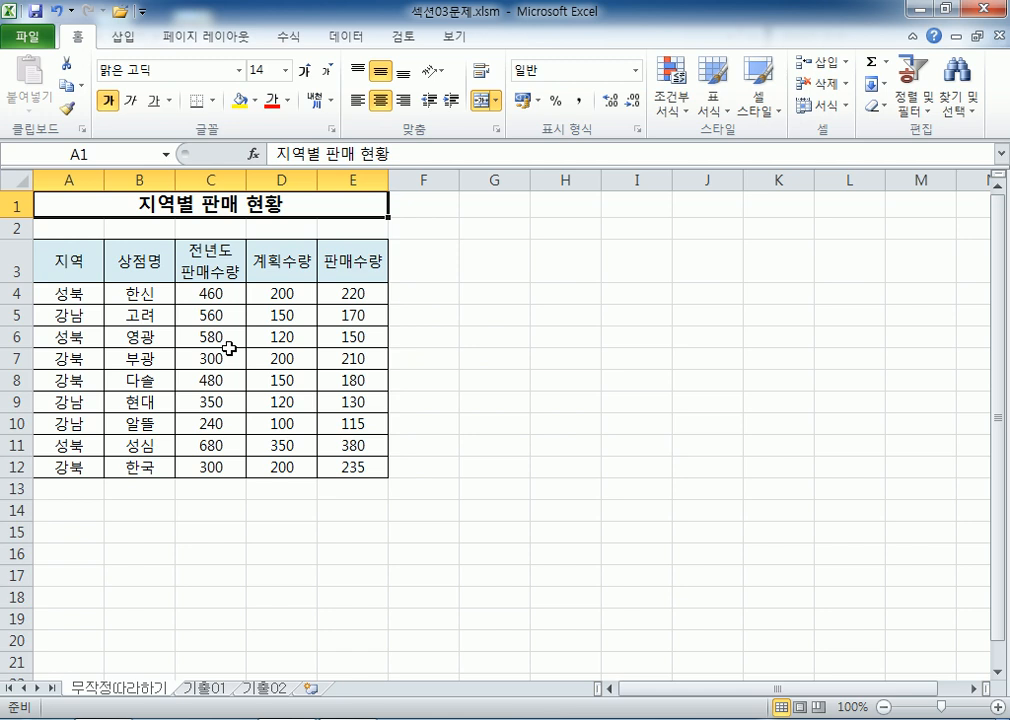
pyautogui.click(281, 179)
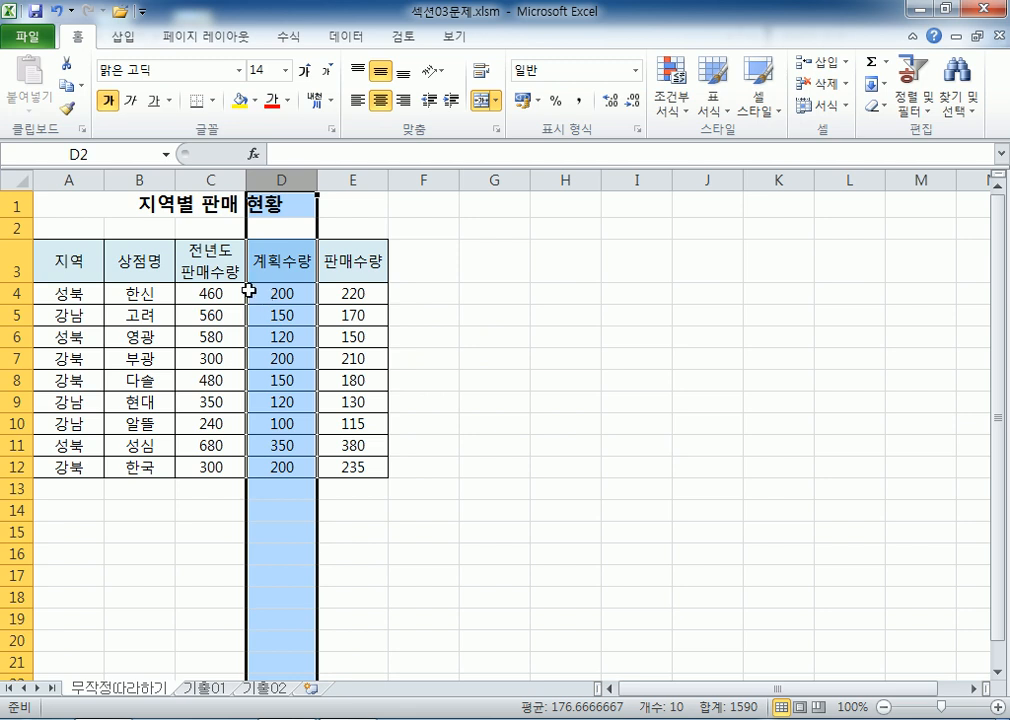
pyautogui.moveTo(56, 445); pyautogui.dragTo(328, 445)
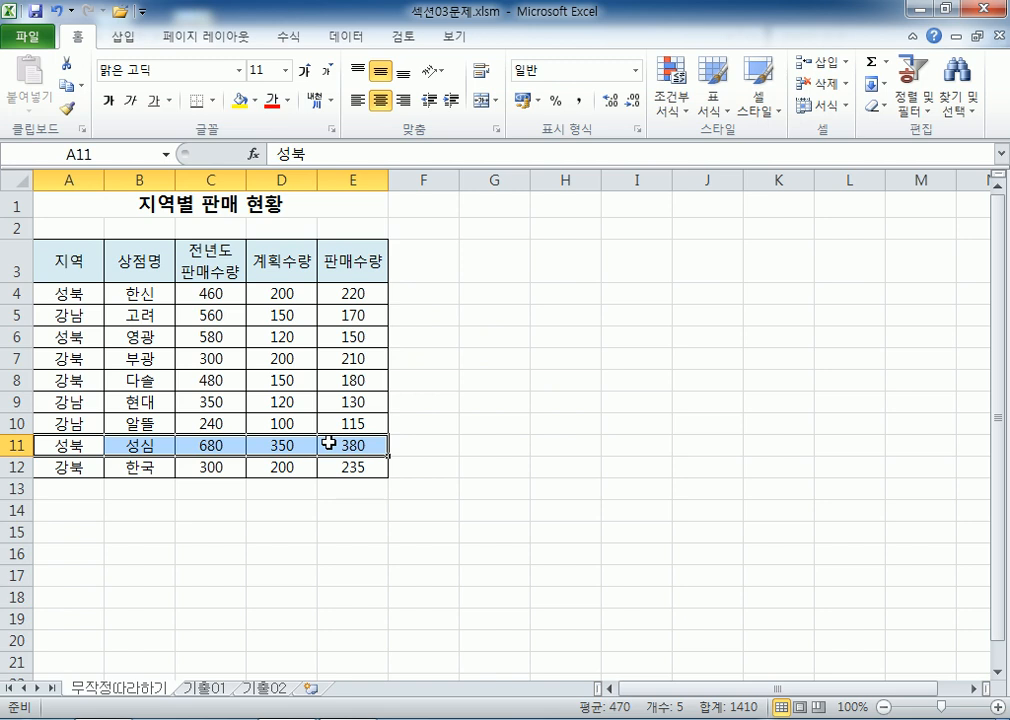
pyautogui.moveTo(82, 297); pyautogui.dragTo(333, 456)
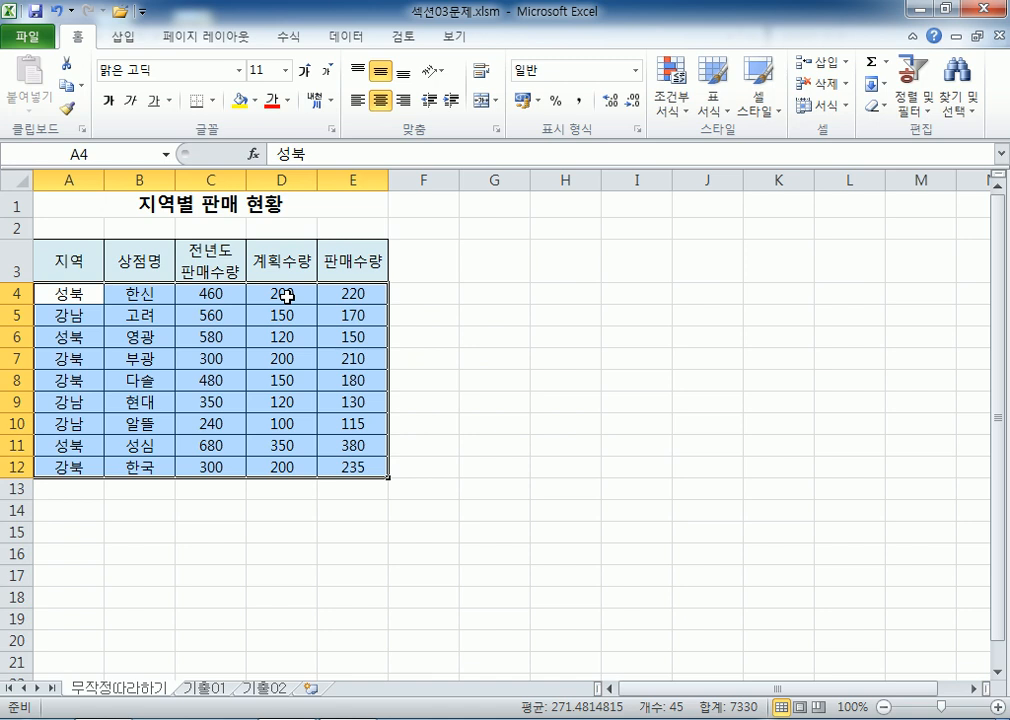
pyautogui.moveTo(195, 305); pyautogui.dragTo(367, 467)
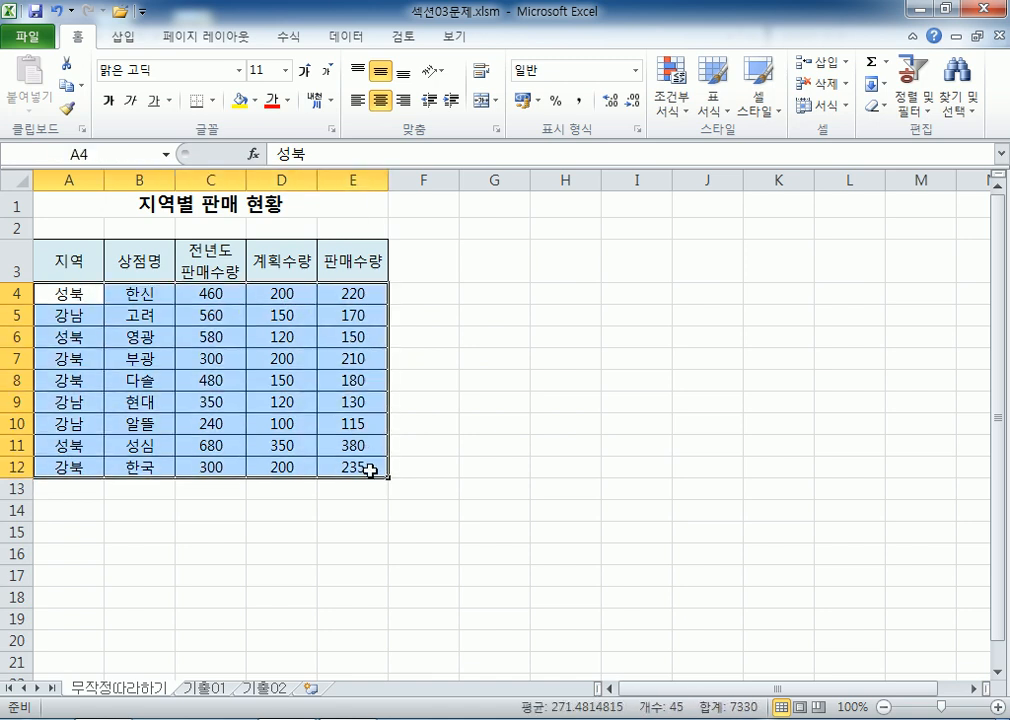
# Step: Add a formula-based conditional formatting rule for A4:E12 with the condition =$D4>=250
pyautogui.click(660, 113)
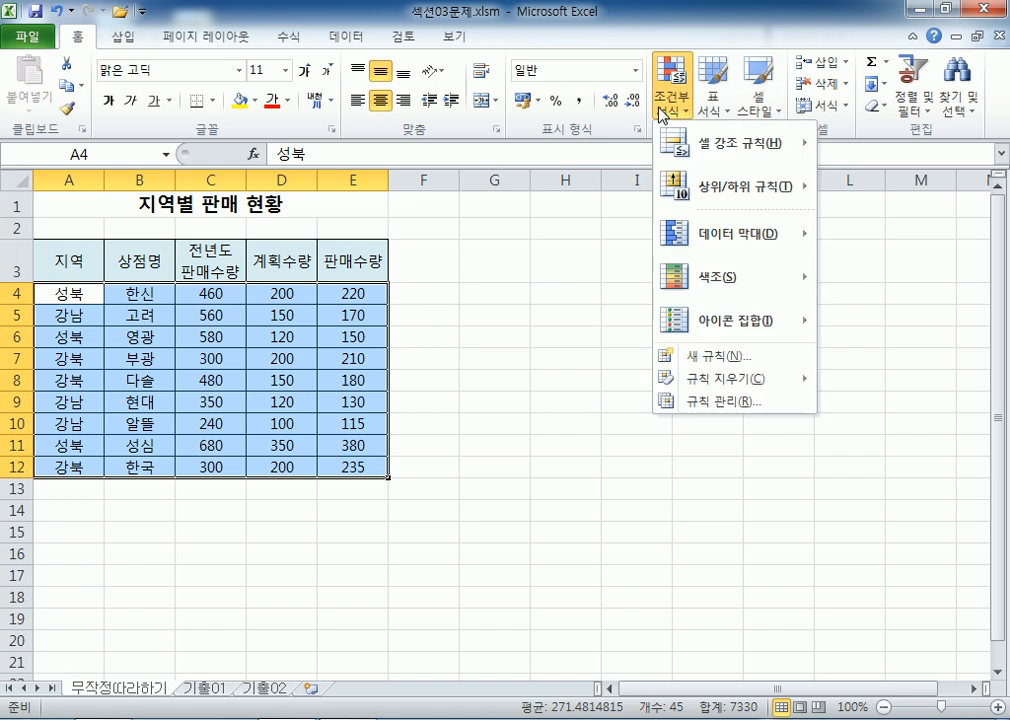
pyautogui.click(703, 358)
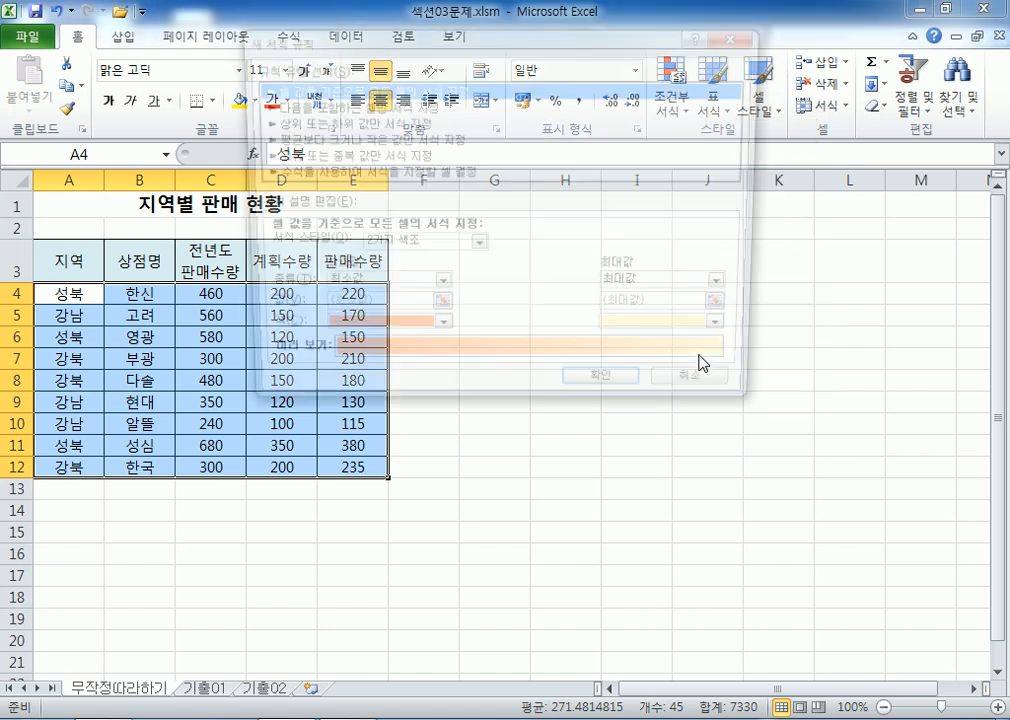
pyautogui.click(358, 176)
pyautogui.moveTo(432, 42); pyautogui.dragTo(592, 16)
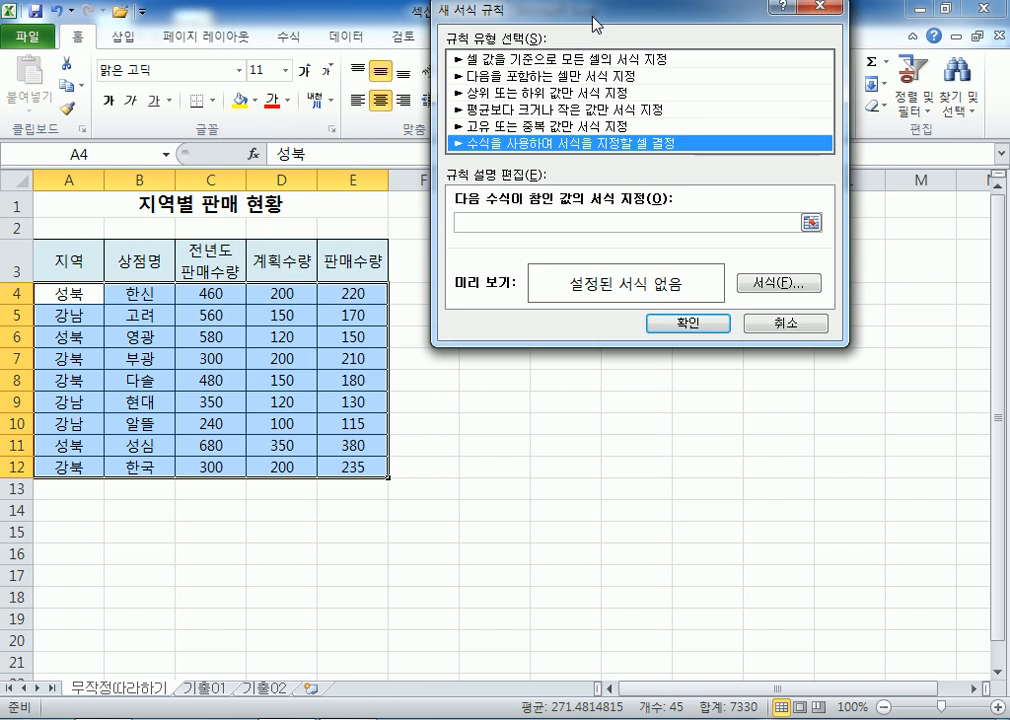
pyautogui.click(489, 220)
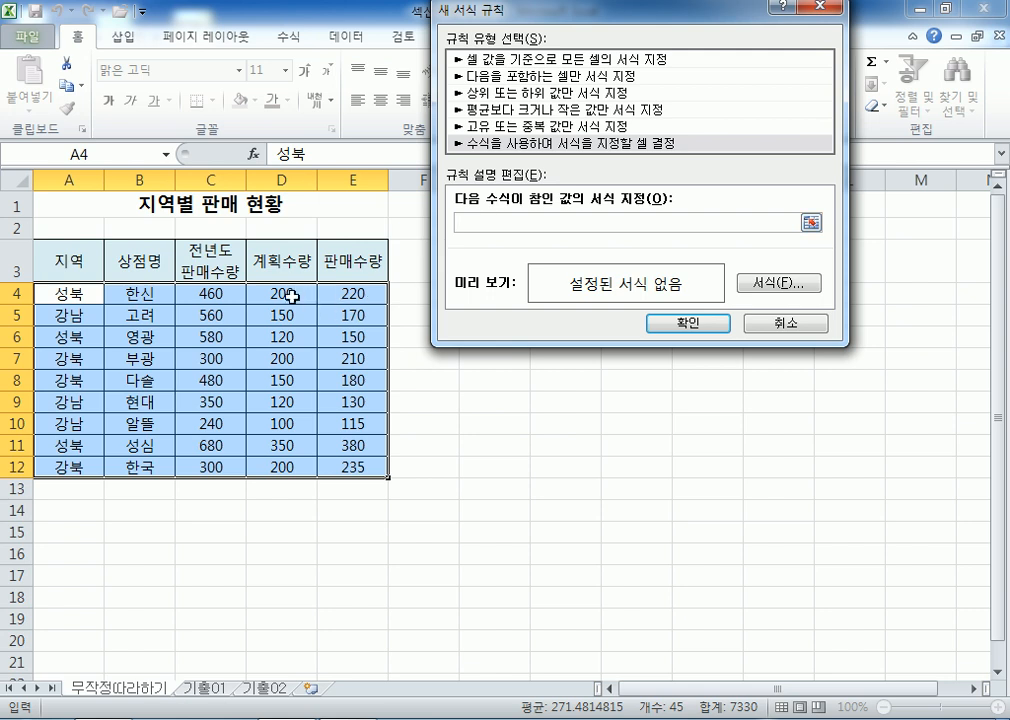
pyautogui.moveTo(496, 16); pyautogui.dragTo(290, 323)
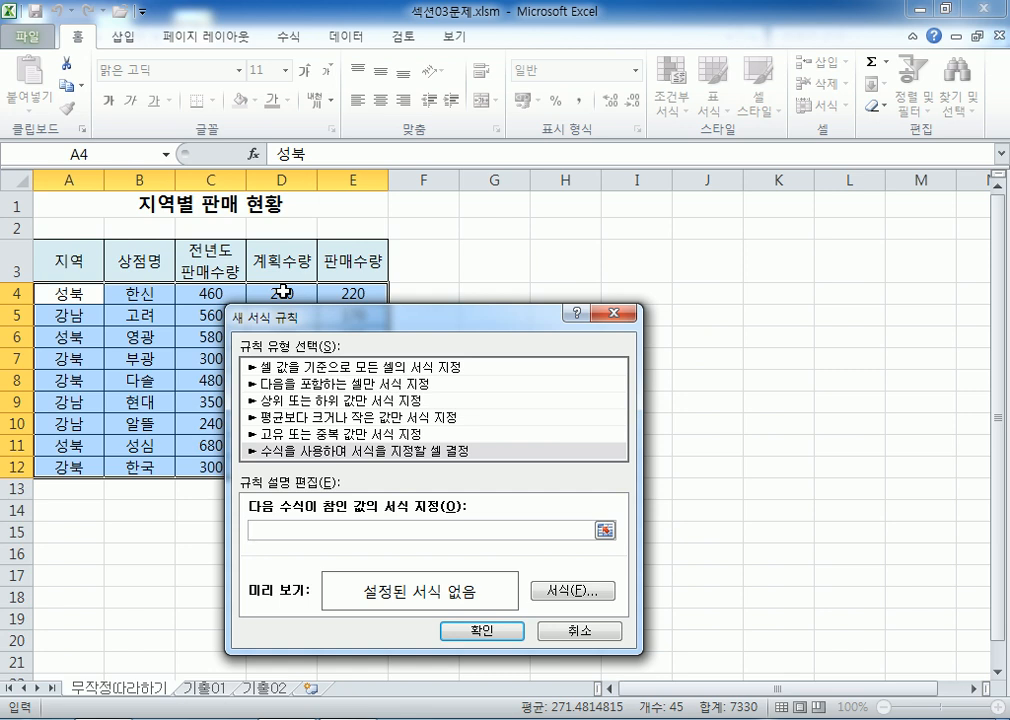
pyautogui.click(284, 291)
pyautogui.moveTo(314, 317); pyautogui.dragTo(447, 148)
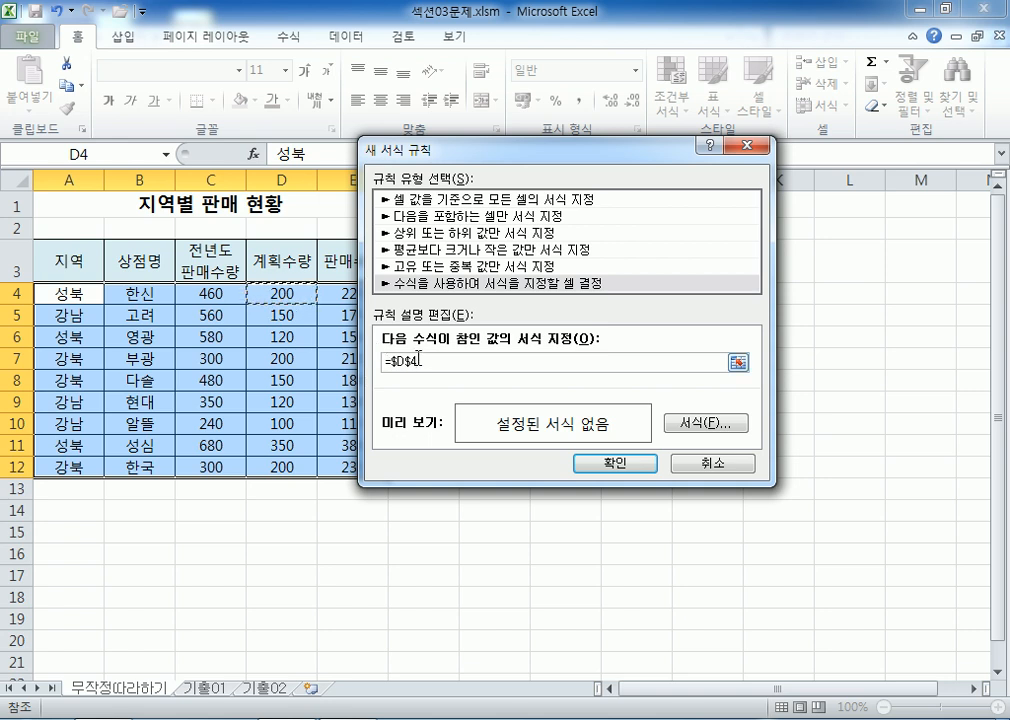
pyautogui.press('F4')
pyautogui.press('F4')
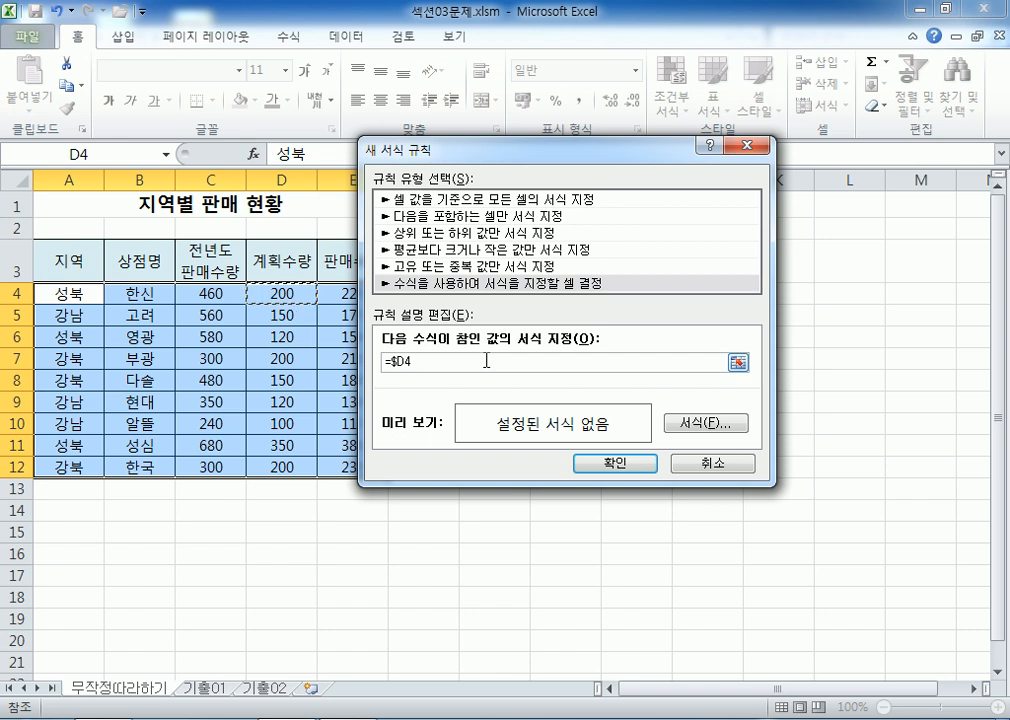
pyautogui.write('>=250')
# Step: Give the =$D4>=250 rule a single underline (실선) and bold (굵게) font, and apply the rule
pyautogui.click(689, 424)
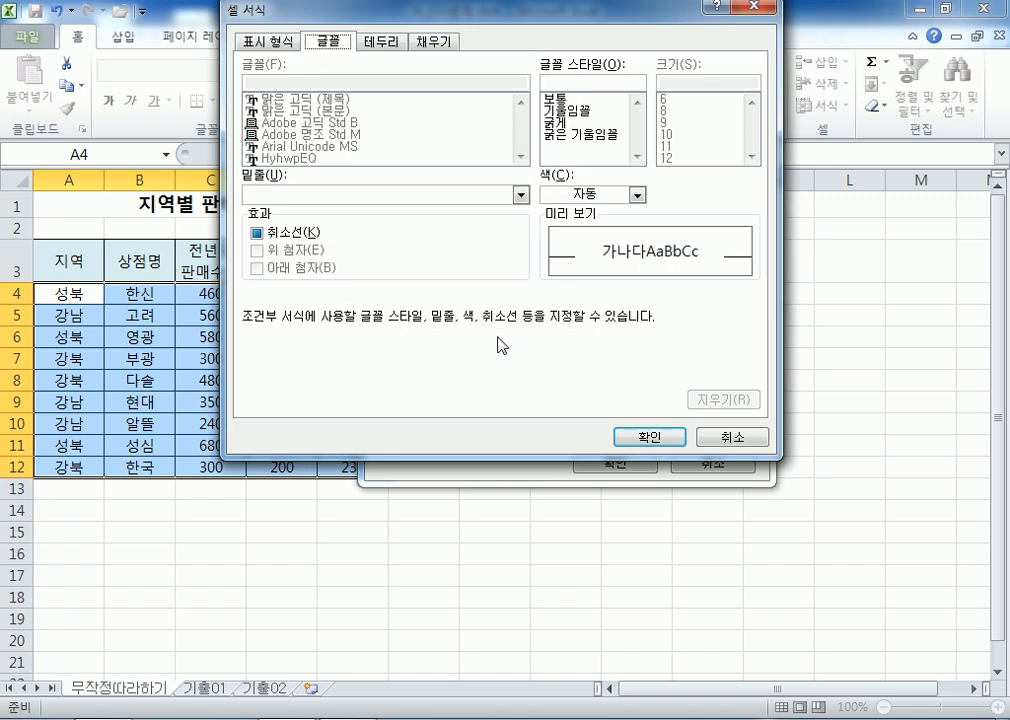
pyautogui.click(318, 195)
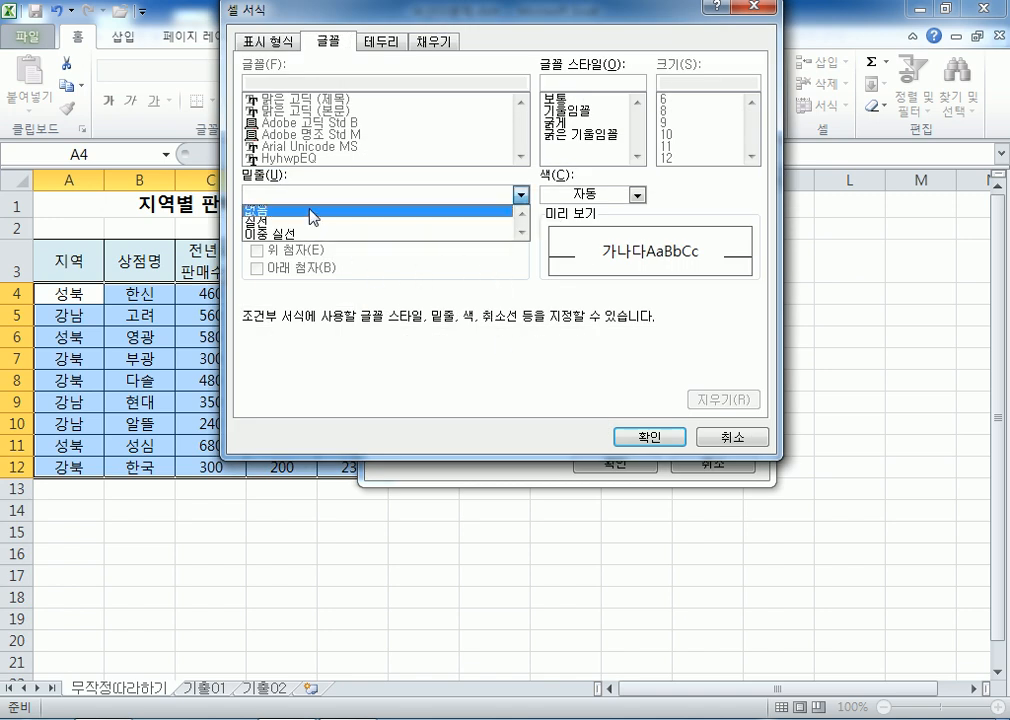
pyautogui.click(305, 221)
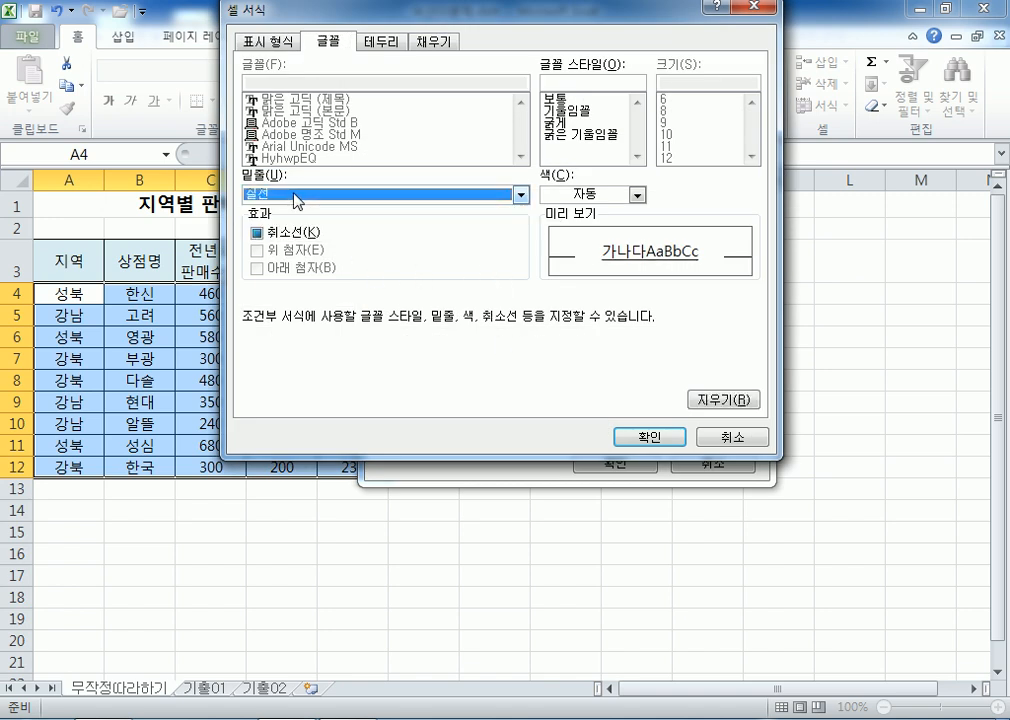
pyautogui.click(560, 123)
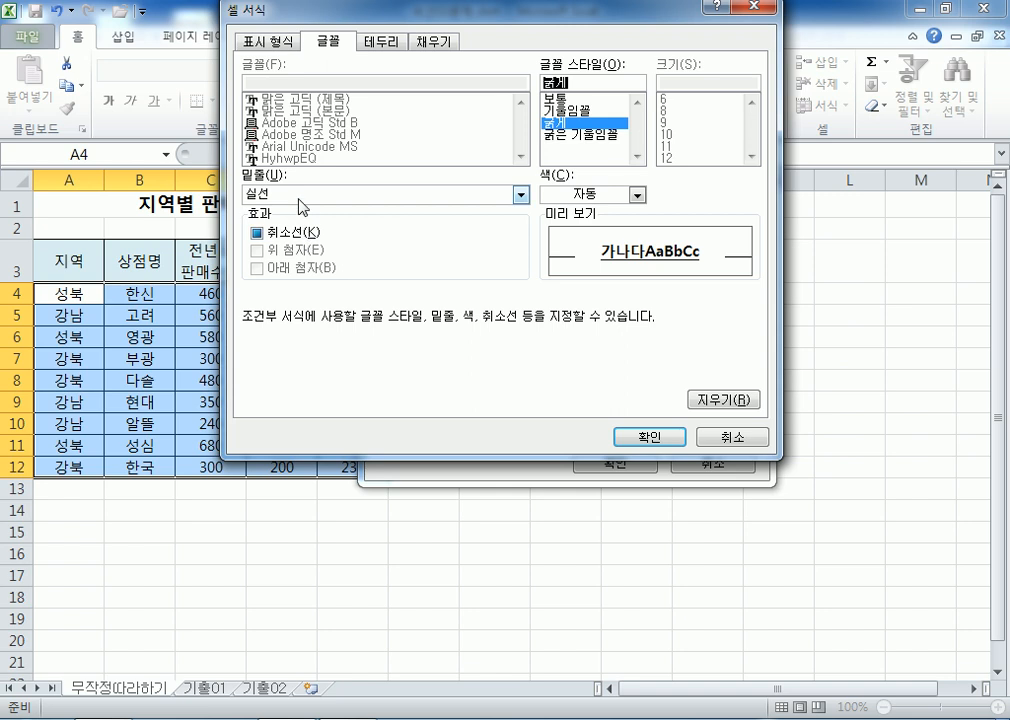
pyautogui.click(642, 438)
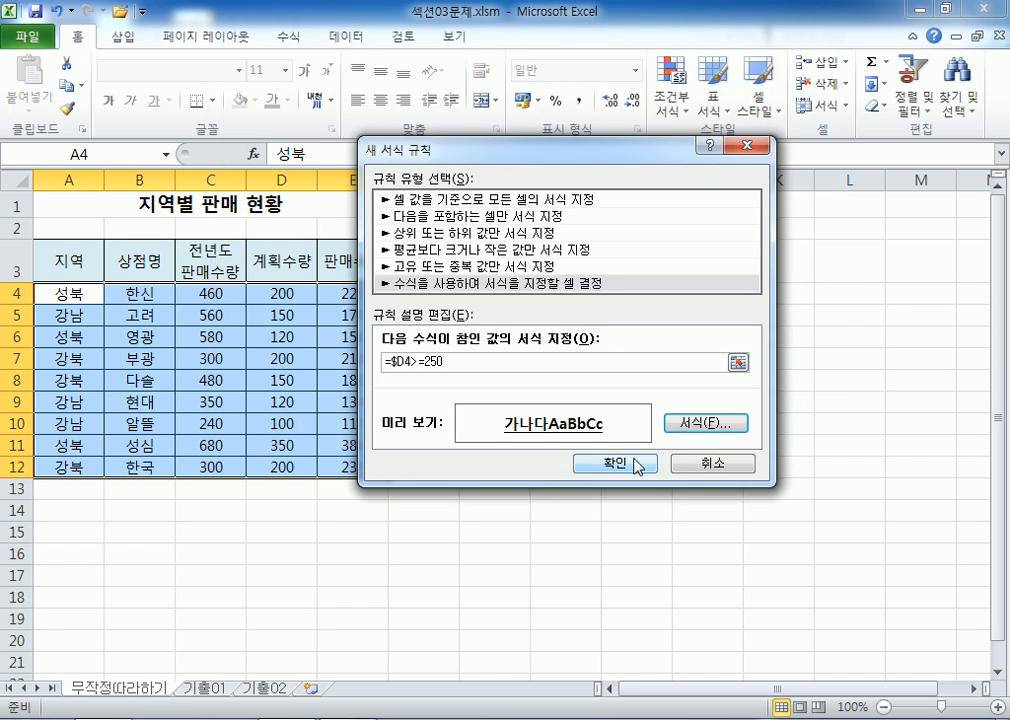
pyautogui.click(636, 464)
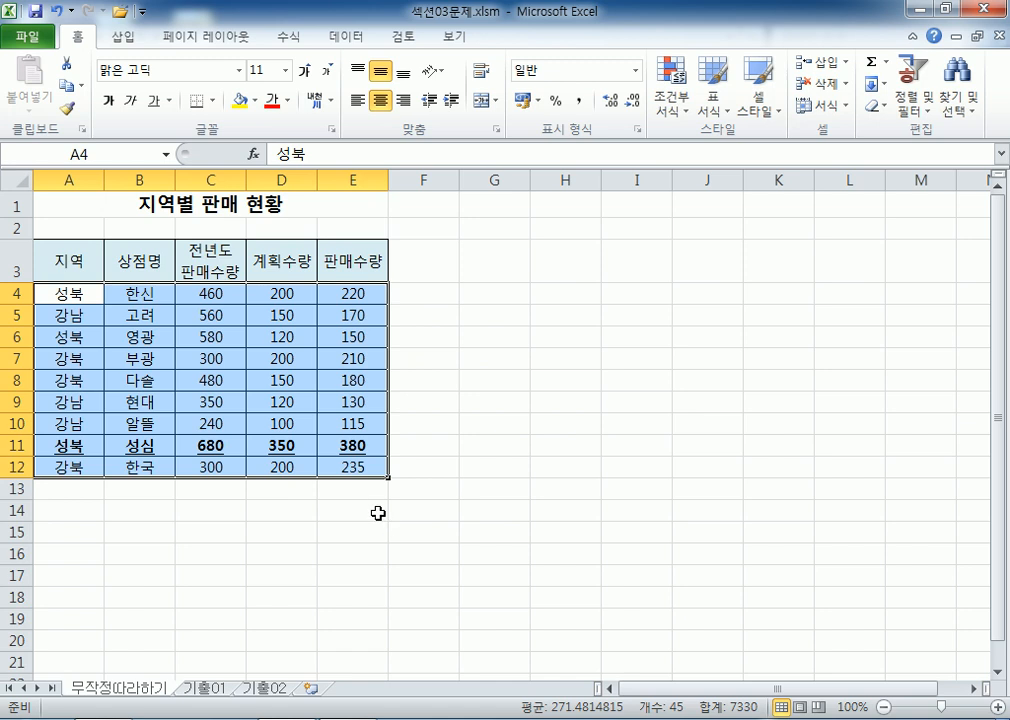
# Step: Test the row formatting by setting the planned quantity (계획수량) in D7 to 400, and undo that change
pyautogui.click(300, 364)
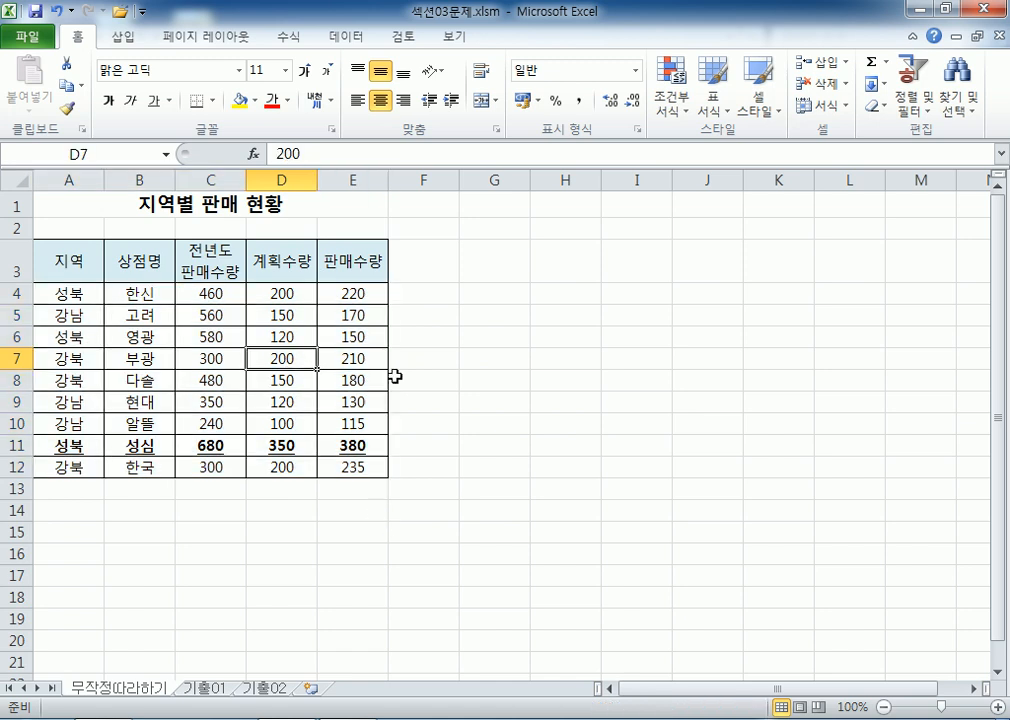
pyautogui.write('400')
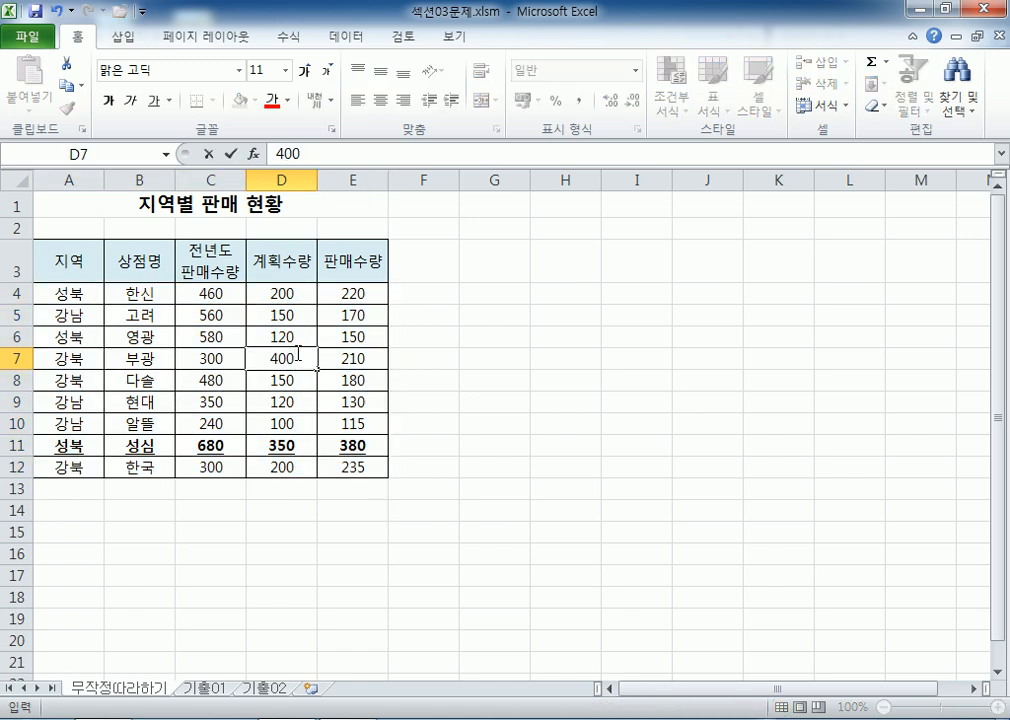
pyautogui.press('Return')
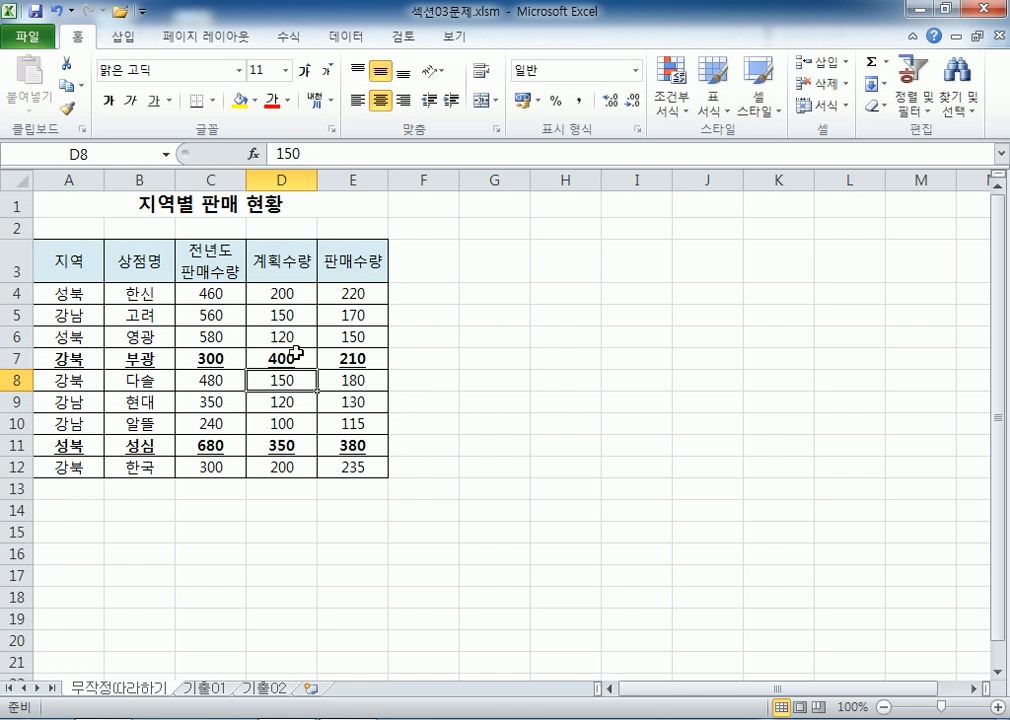
pyautogui.hotkey('ctrl', 'z')
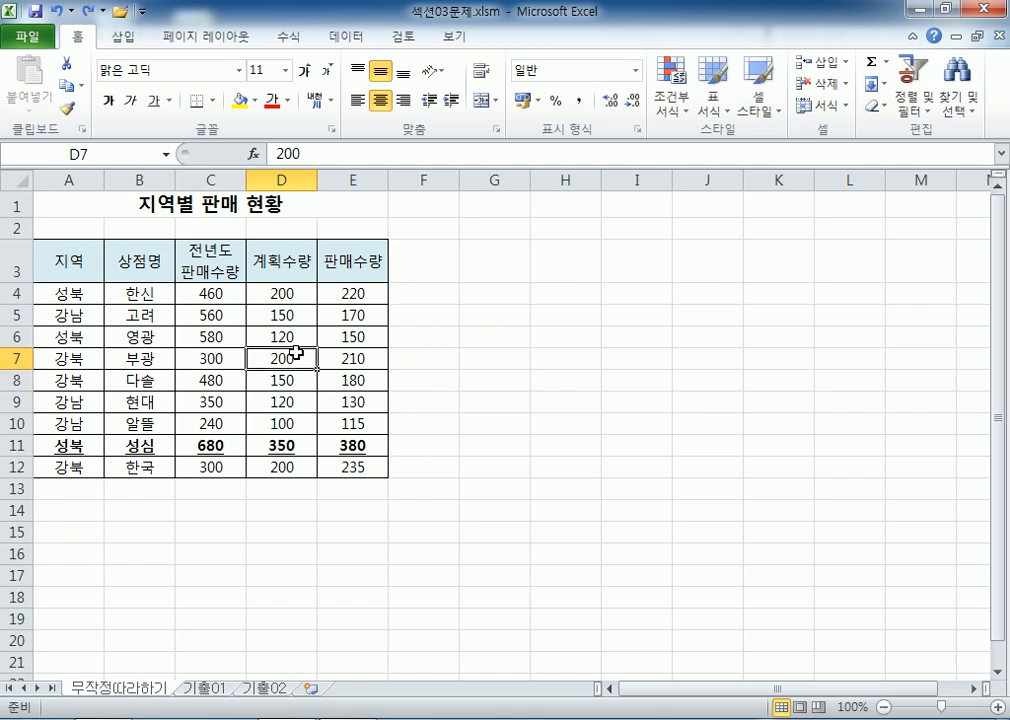
# Step: Add a second formula-based conditional formatting rule for A4:E12 with the condition =$D4<150
pyautogui.moveTo(65, 294); pyautogui.dragTo(350, 461)
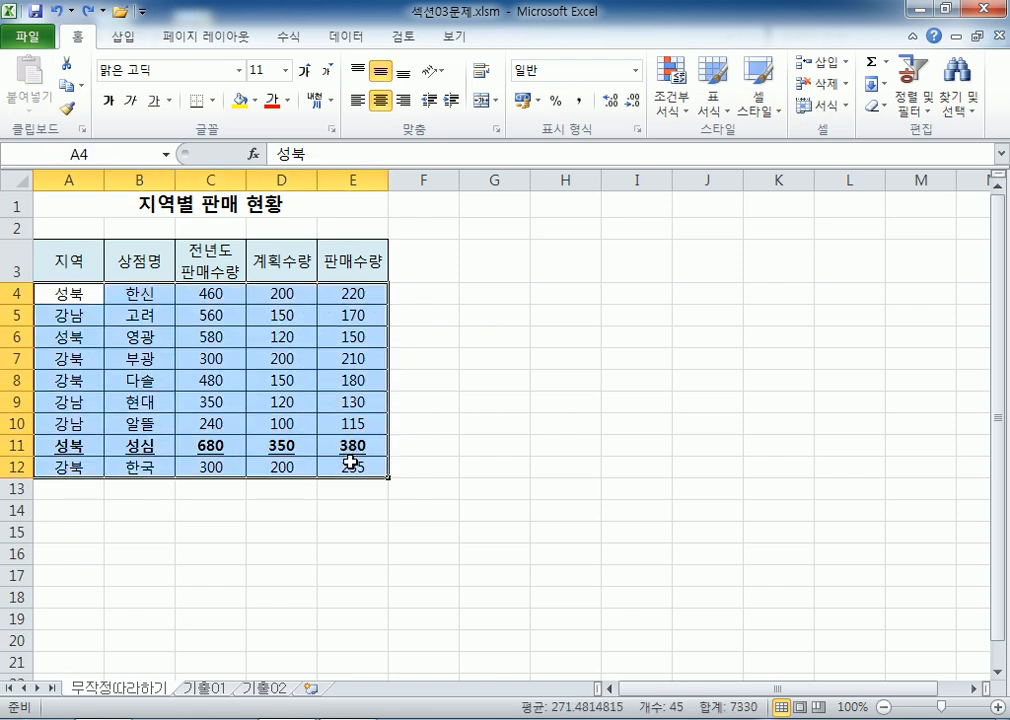
pyautogui.click(671, 105)
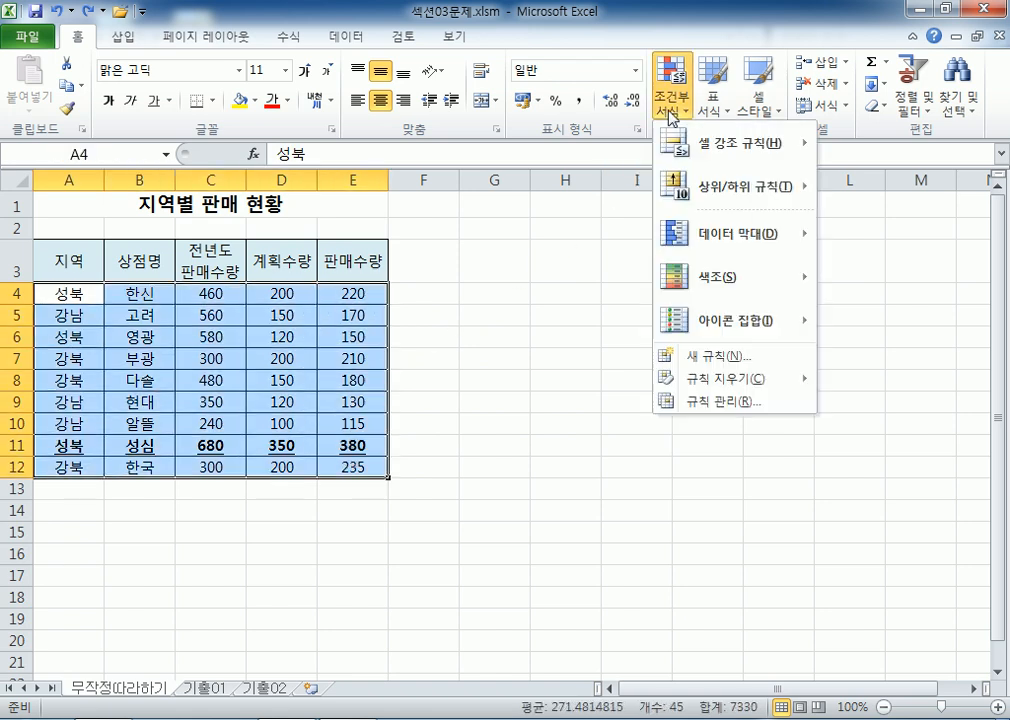
pyautogui.click(701, 356)
pyautogui.click(360, 263)
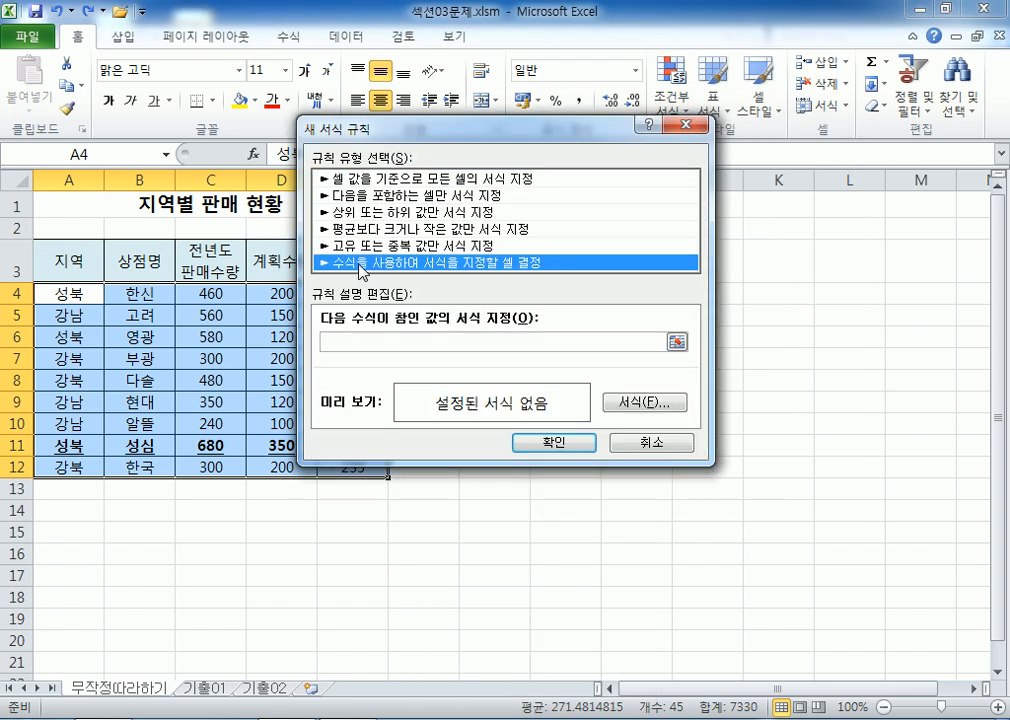
pyautogui.moveTo(392, 130); pyautogui.dragTo(438, 154)
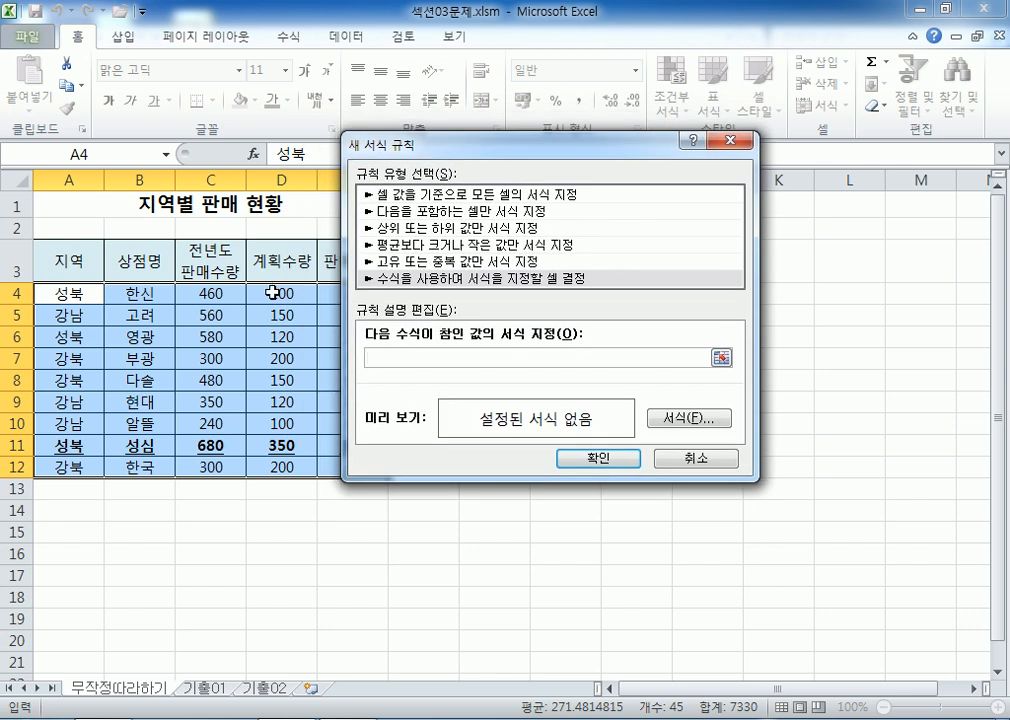
pyautogui.click(272, 292)
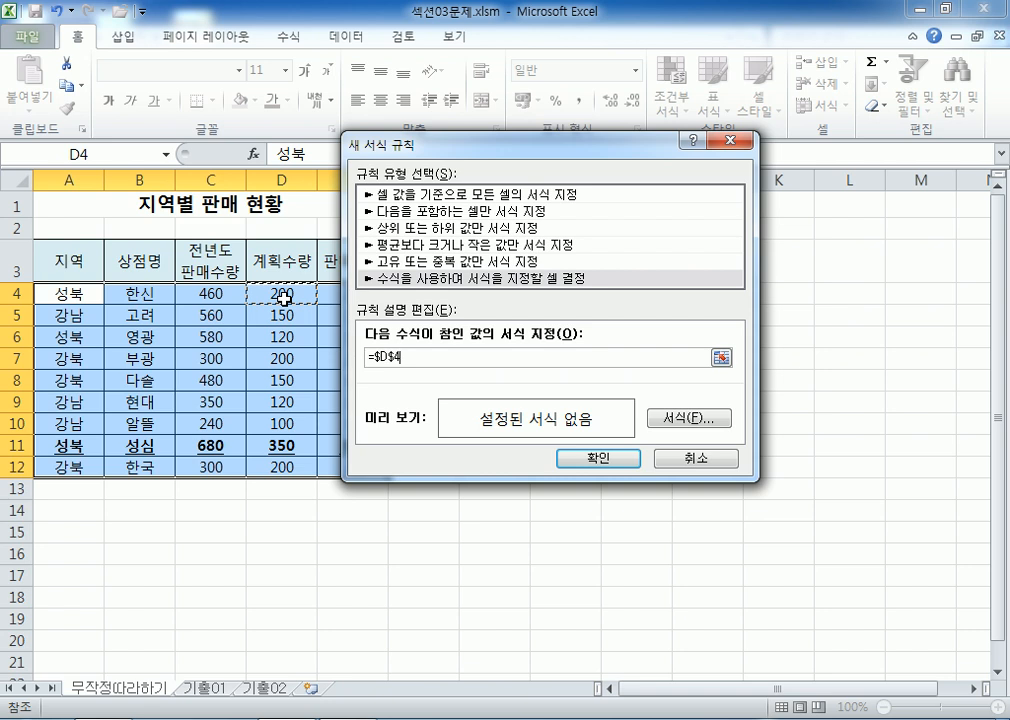
pyautogui.press('F4')
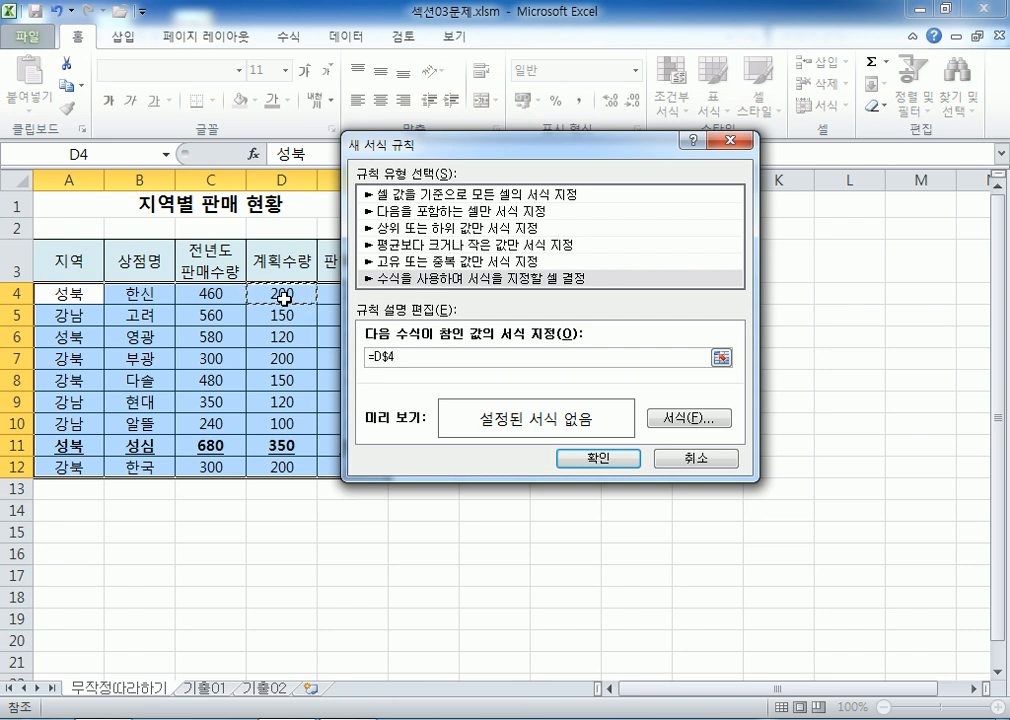
pyautogui.press('F4')
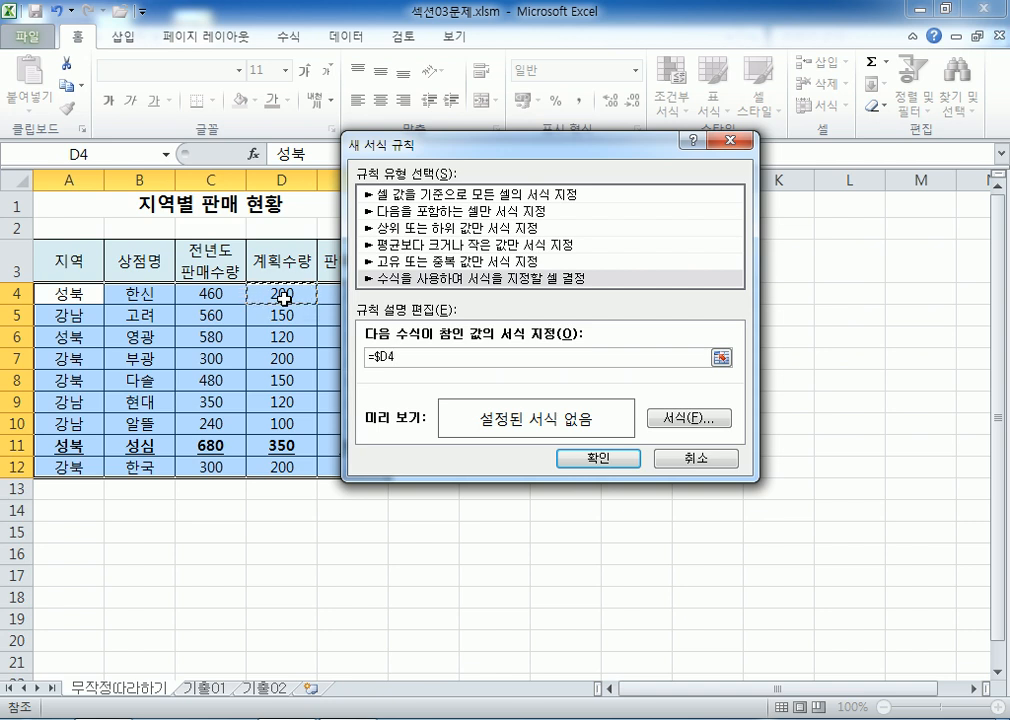
pyautogui.write('<150')
# Step: Give the =$D4<150 rule an italic (기울임꼴) font in standard red and apply the rule
pyautogui.click(688, 418)
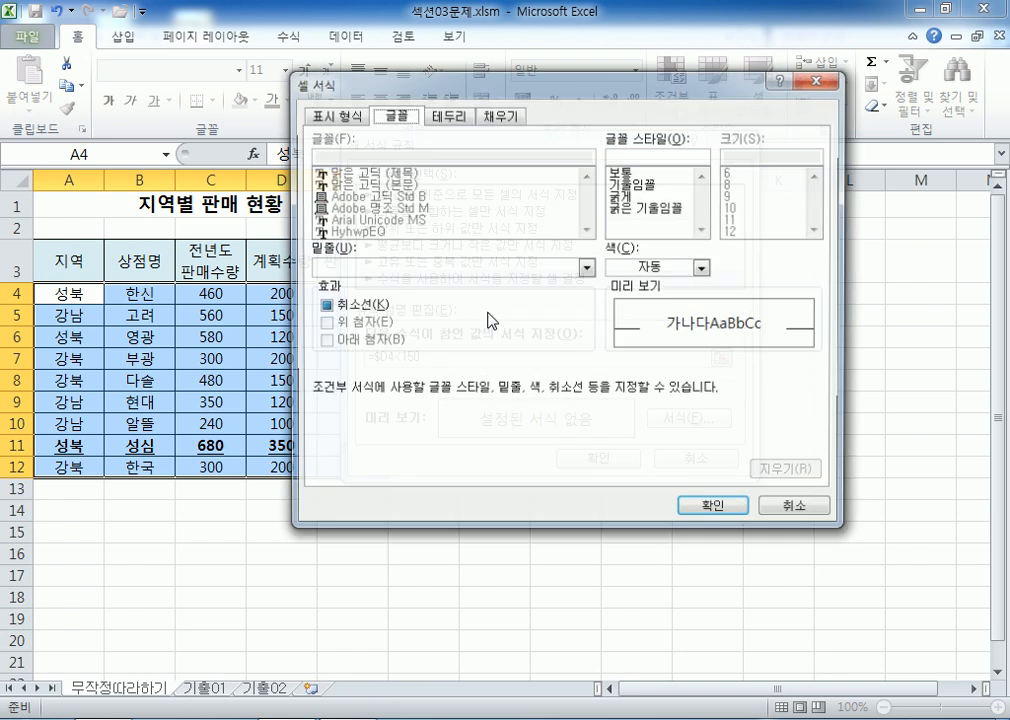
pyautogui.click(620, 270)
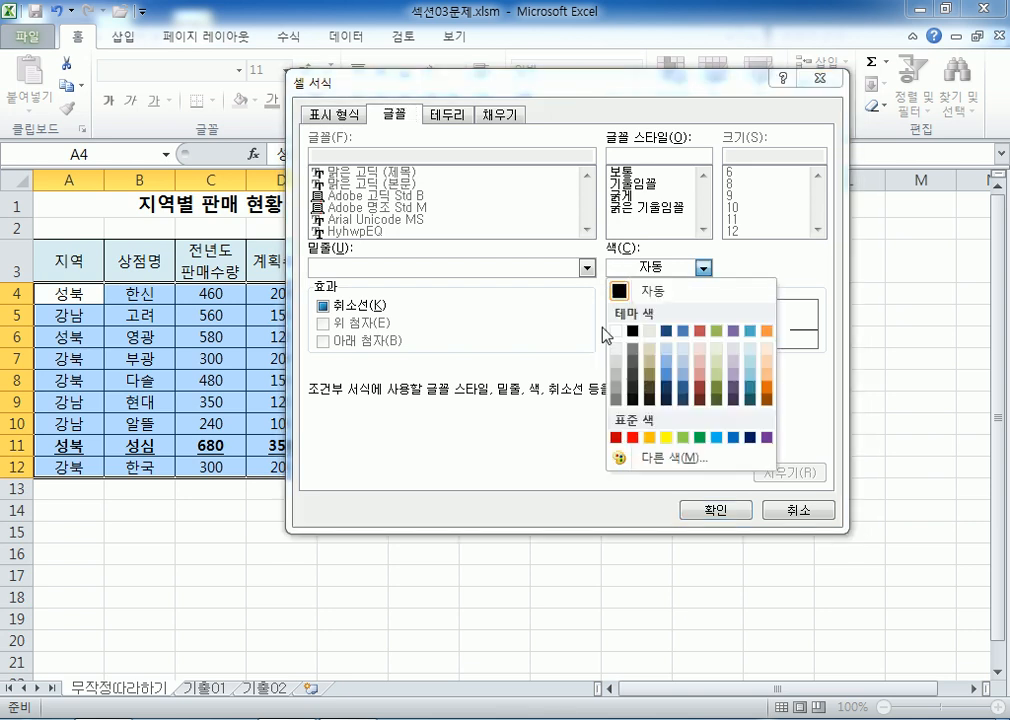
pyautogui.click(631, 438)
pyautogui.click(639, 210)
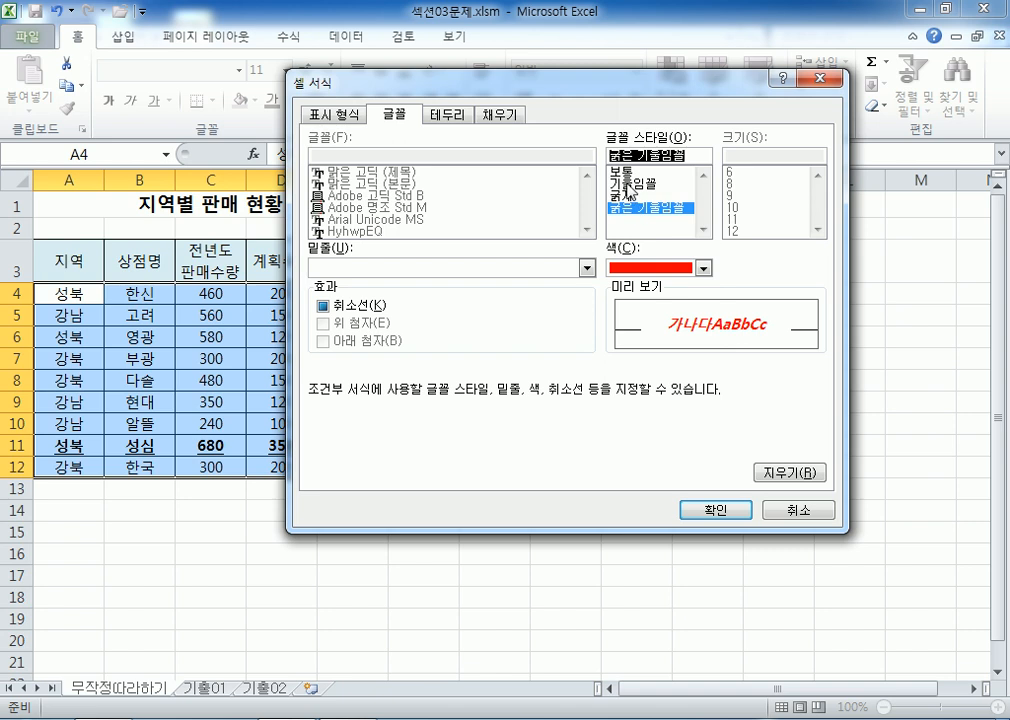
pyautogui.click(631, 185)
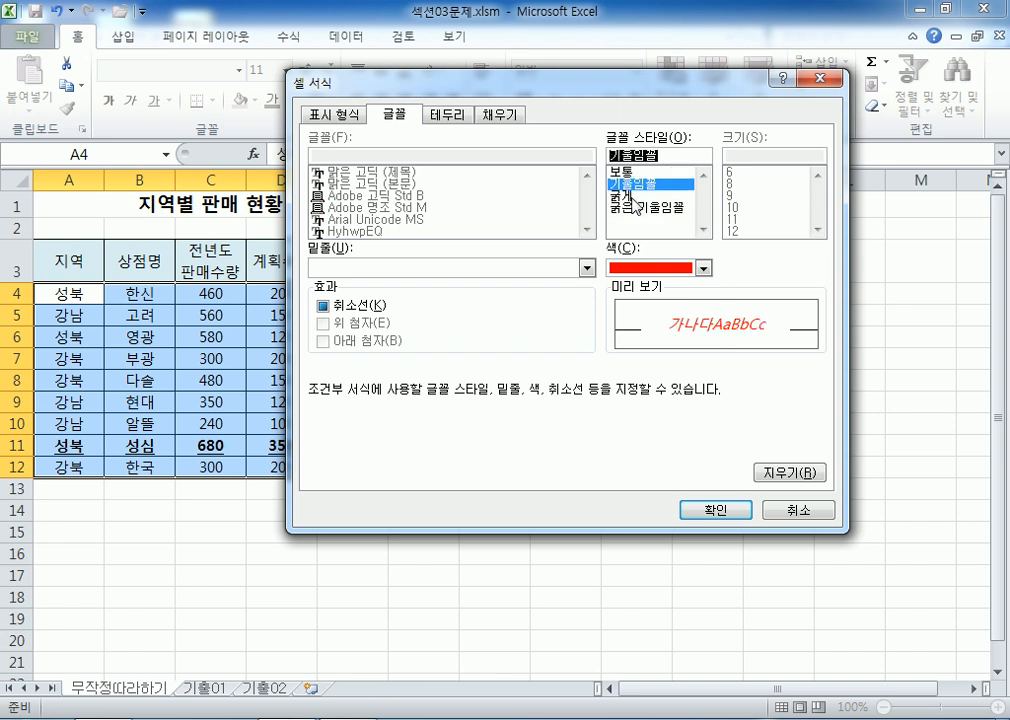
pyautogui.click(692, 509)
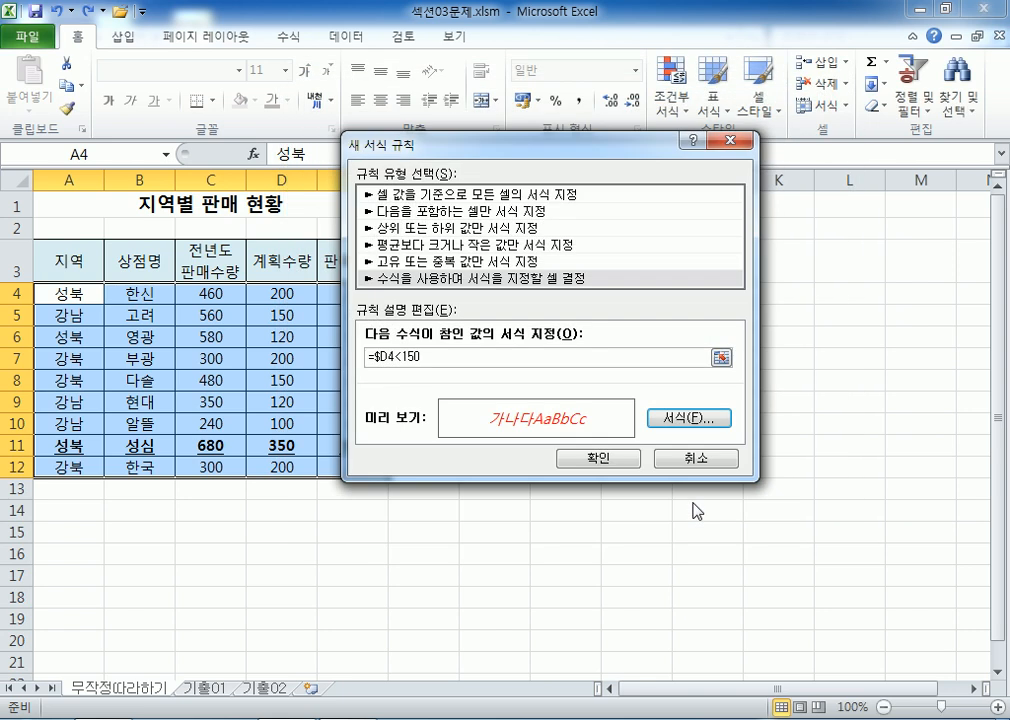
pyautogui.click(622, 459)
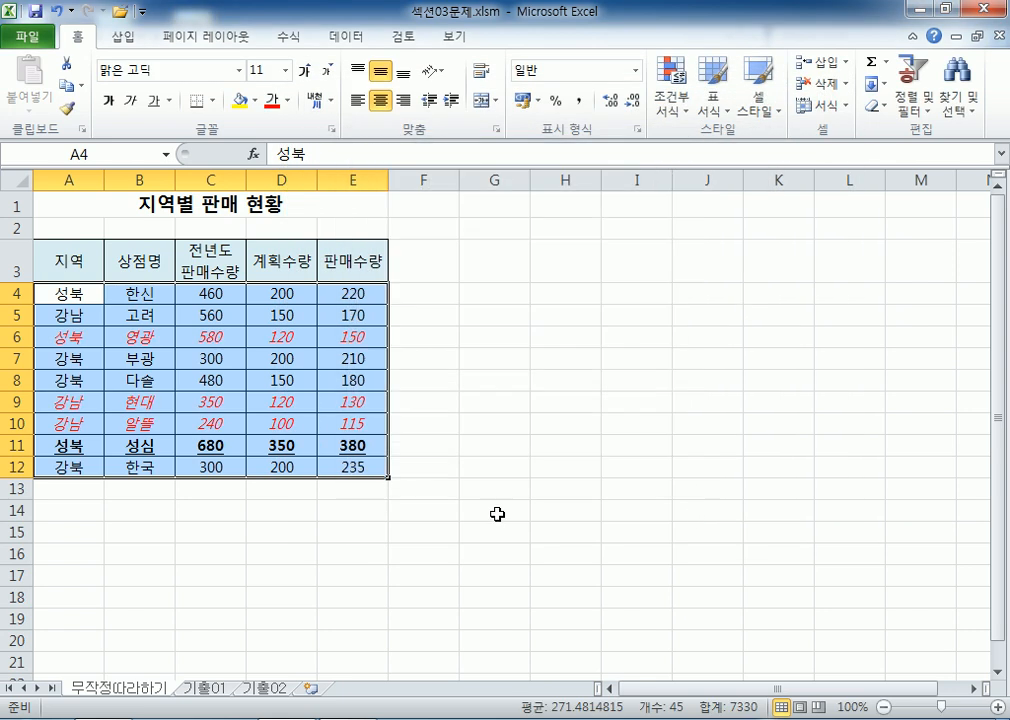
# Step: Test the row formatting by setting the planned quantity (계획수량) in D11 to 70, and undo that change
pyautogui.click(285, 359)
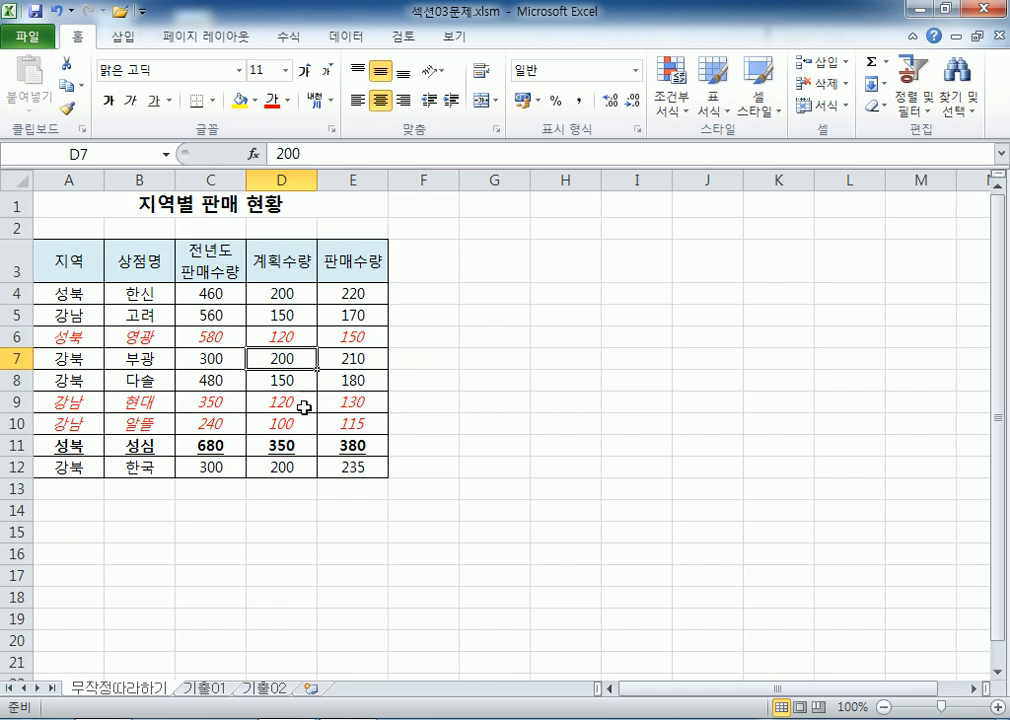
pyautogui.click(289, 440)
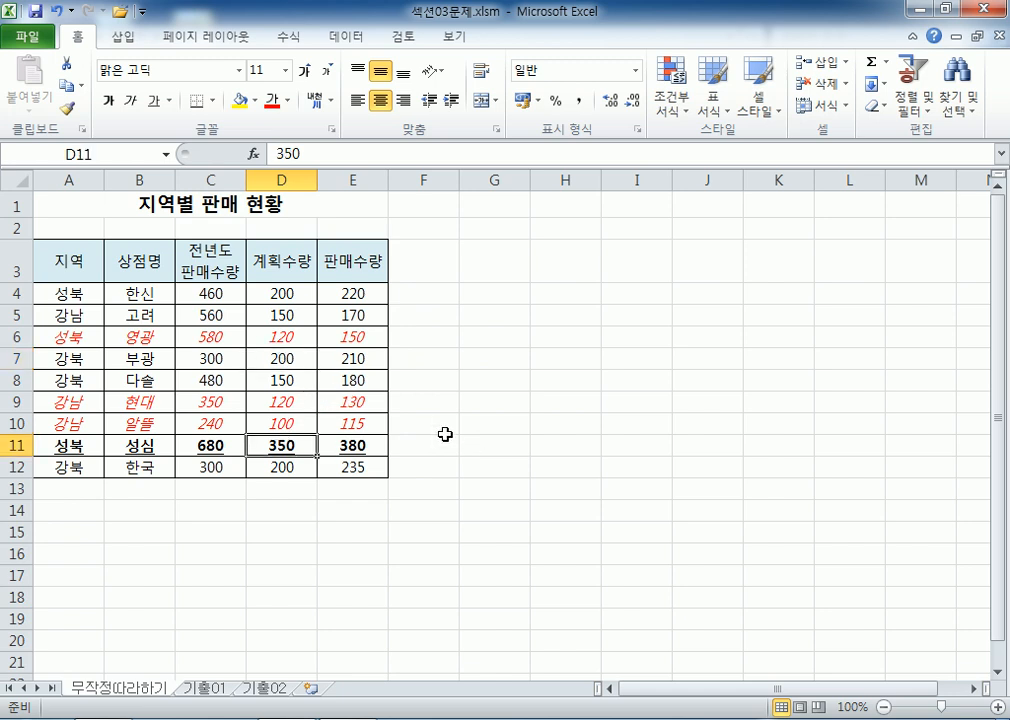
pyautogui.write('70')
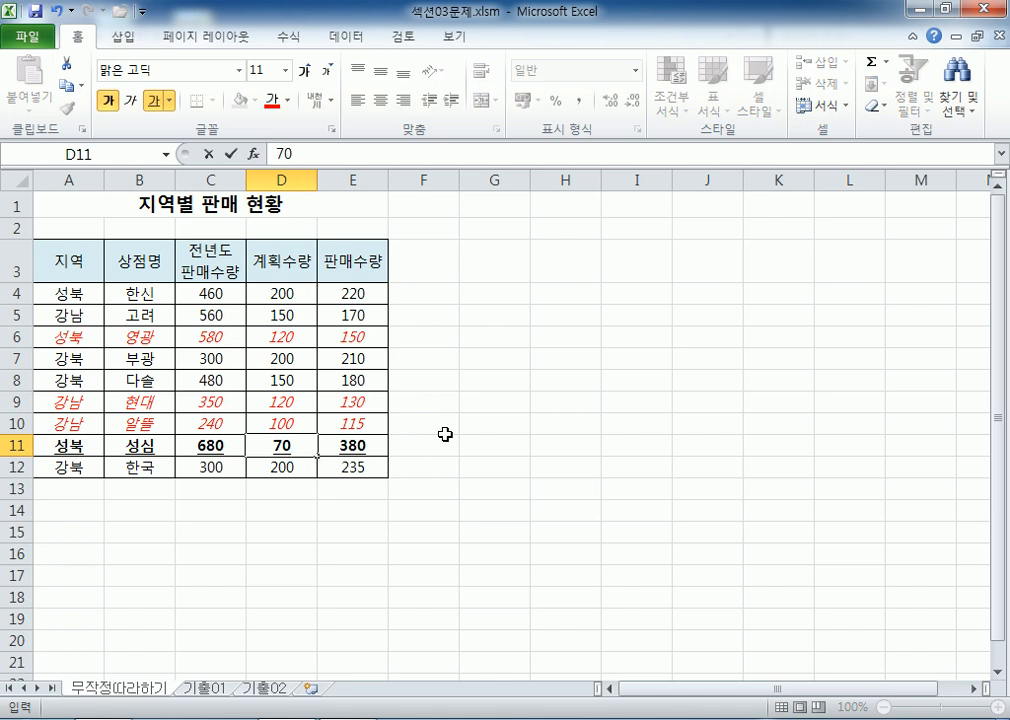
pyautogui.press('Return')
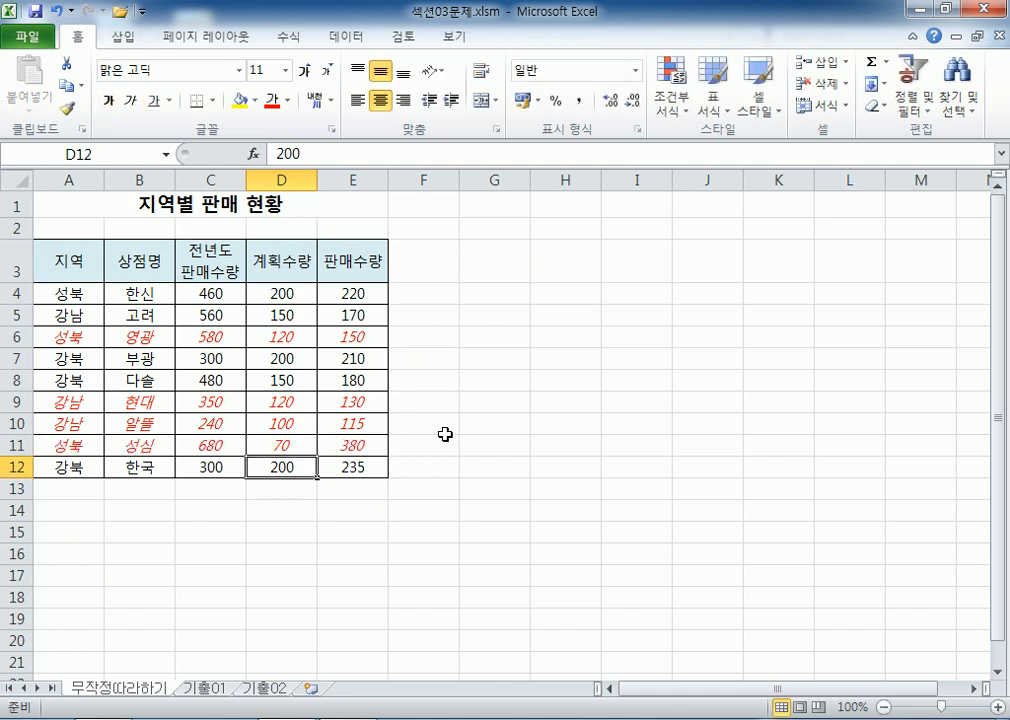
pyautogui.hotkey('ctrl', 'z')
pyautogui.moveTo(345, 292); pyautogui.dragTo(350, 466)
pyautogui.moveTo(281, 293); pyautogui.dragTo(277, 460)
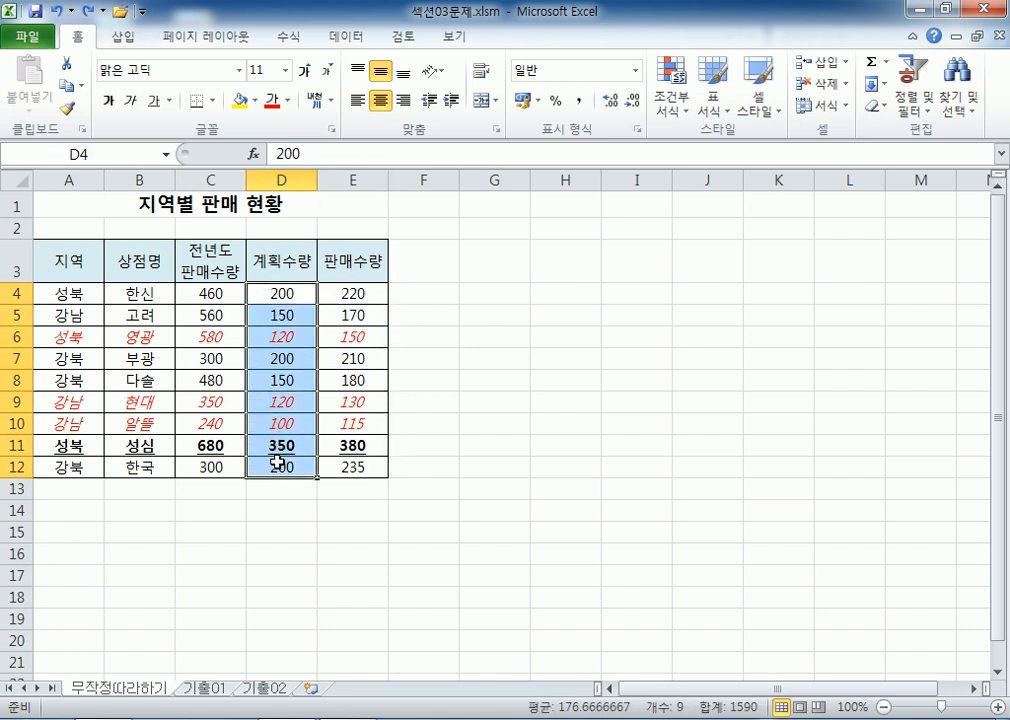
pyautogui.click(276, 292)
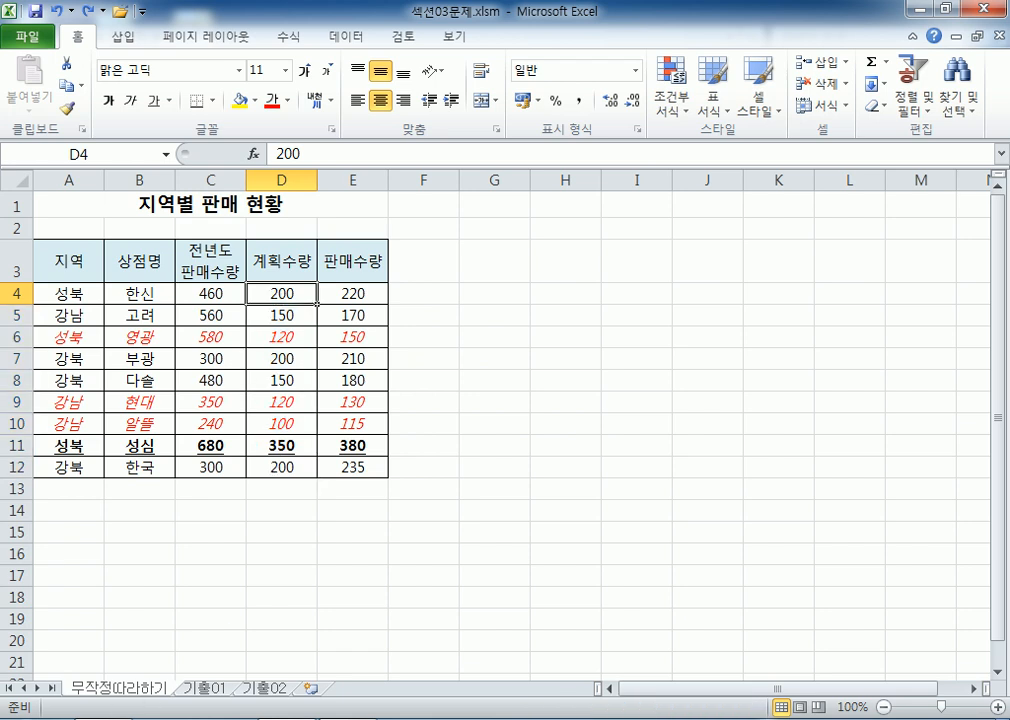
# Step: Open a blank Notepad window and place it beside the sales table
pyautogui.press('super')
pyautogui.click(45, 264)
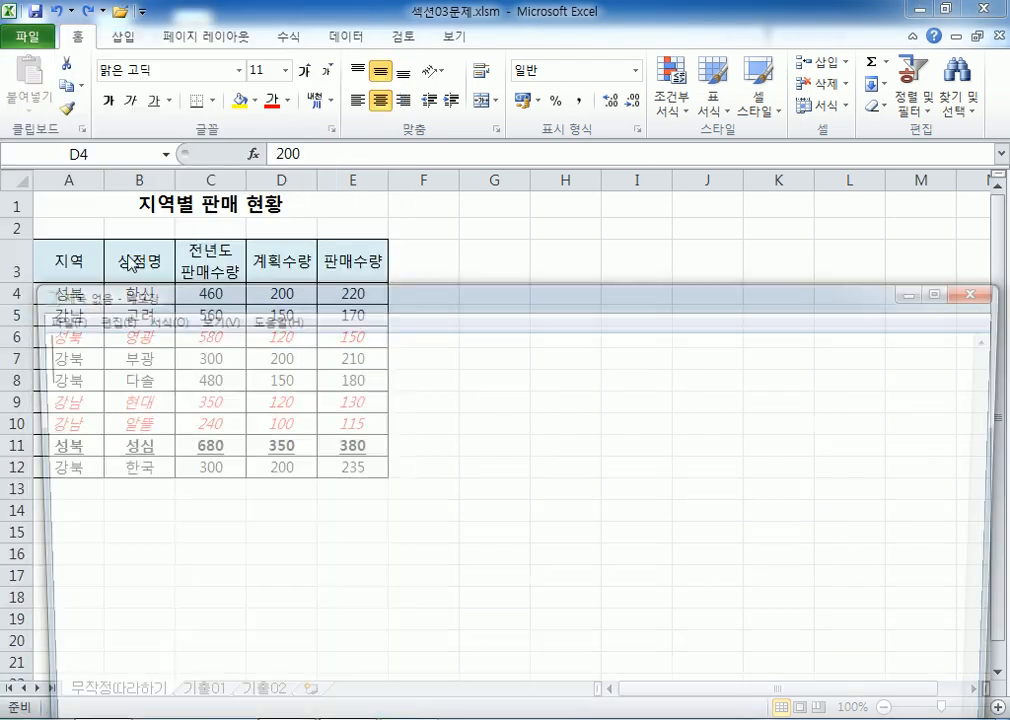
pyautogui.moveTo(410, 262); pyautogui.dragTo(634, 147)
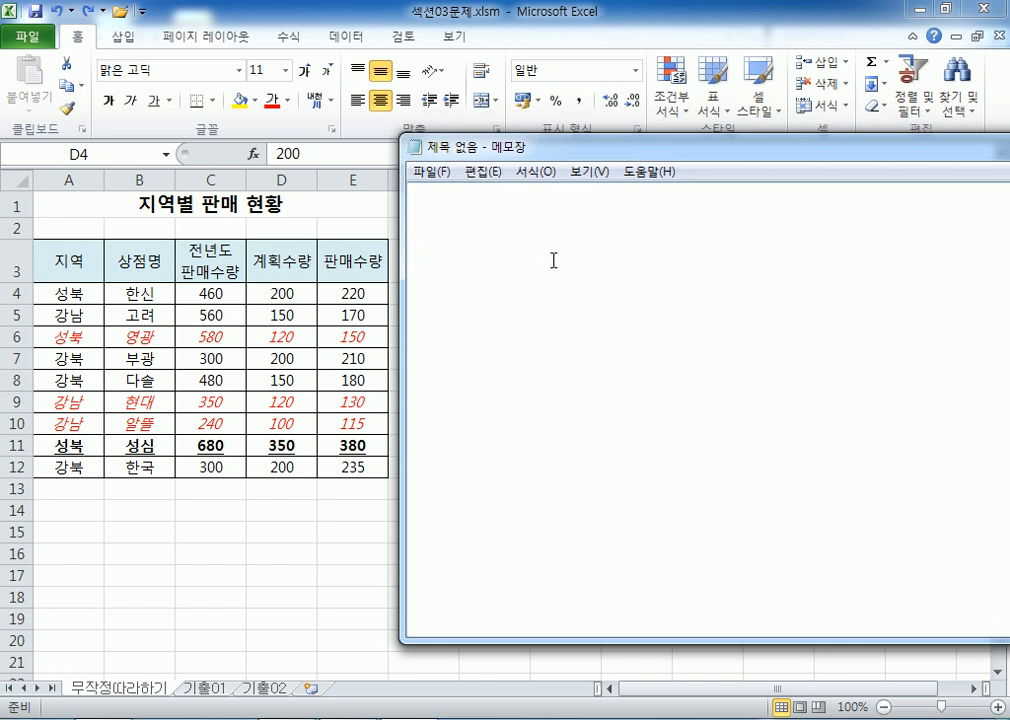
# Step: Write the condition 계획수량이 250이상이라면 as the first line of the Notepad note
pyautogui.write('ㄱㅔ획')
pyautogui.press('BackSpace')
pyautogui.press('BackSpace')
pyautogui.press('BackSpace')
pyautogui.press('BackSpace')
pyautogui.press('BackSpace')
pyautogui.write('ㄱㅖ획수량이')
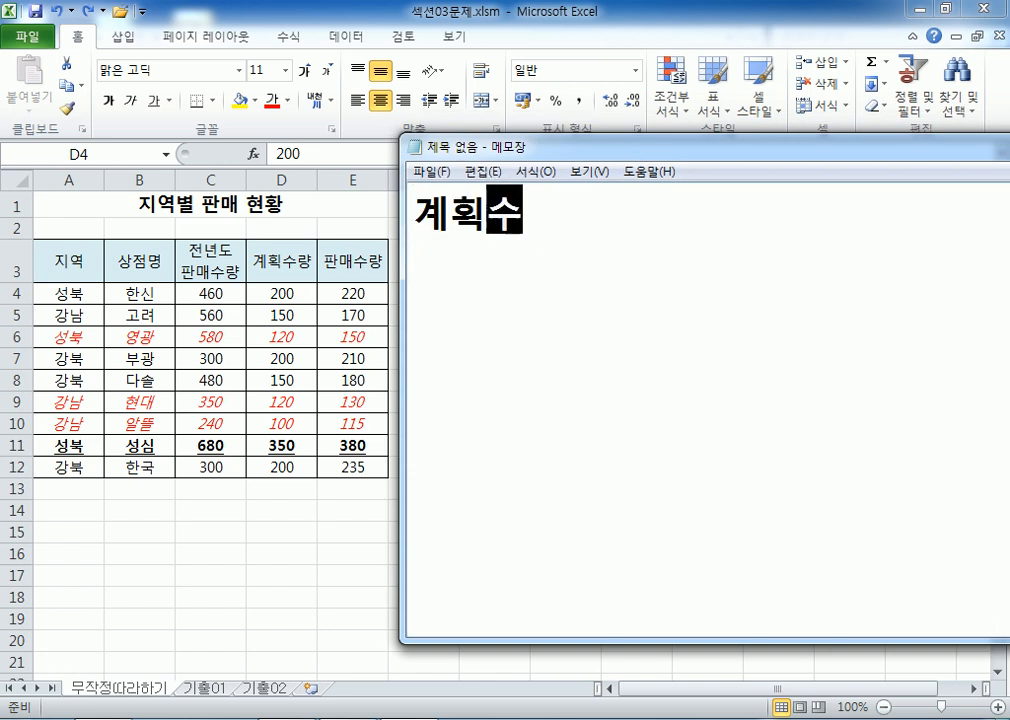
pyautogui.write(' 25')
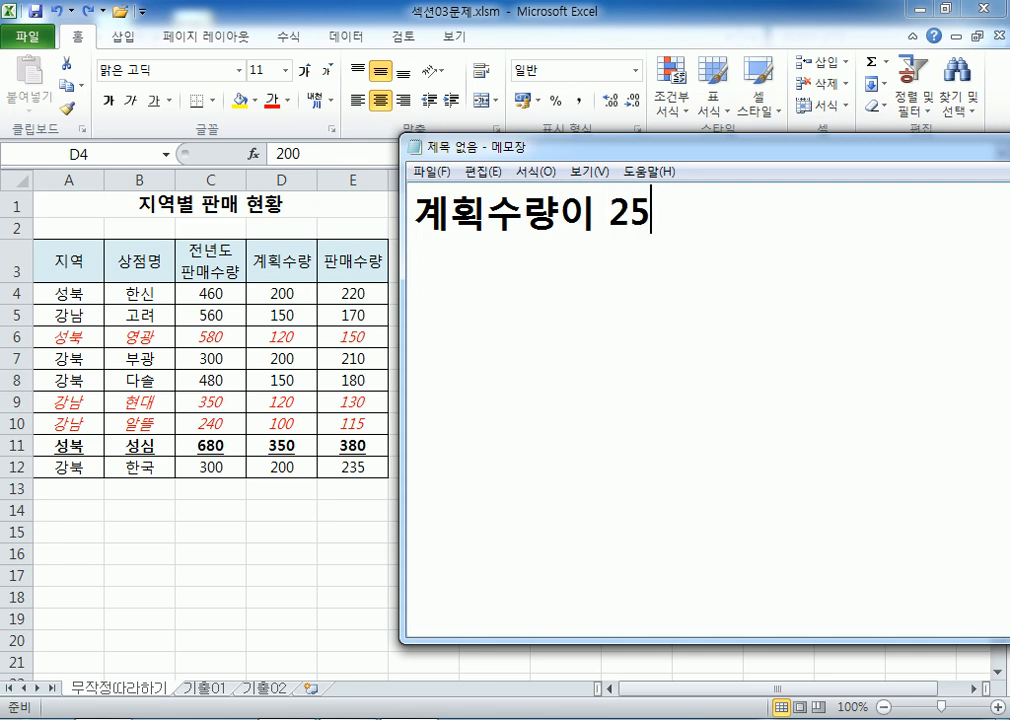
pyautogui.write('0이상이라면')
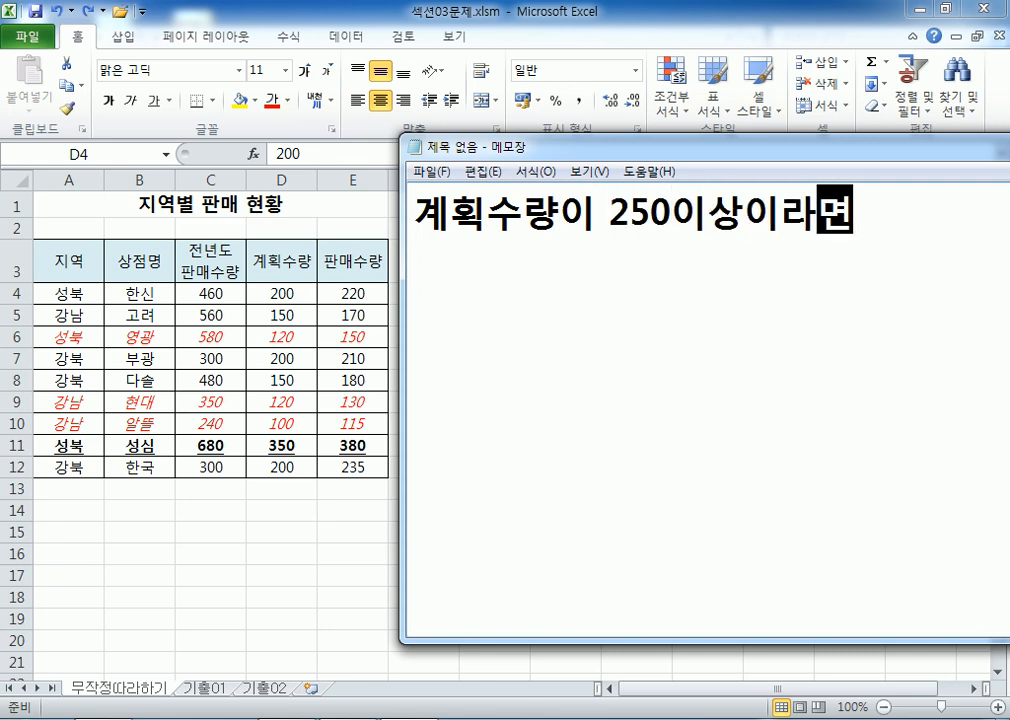
pyautogui.press('Return')
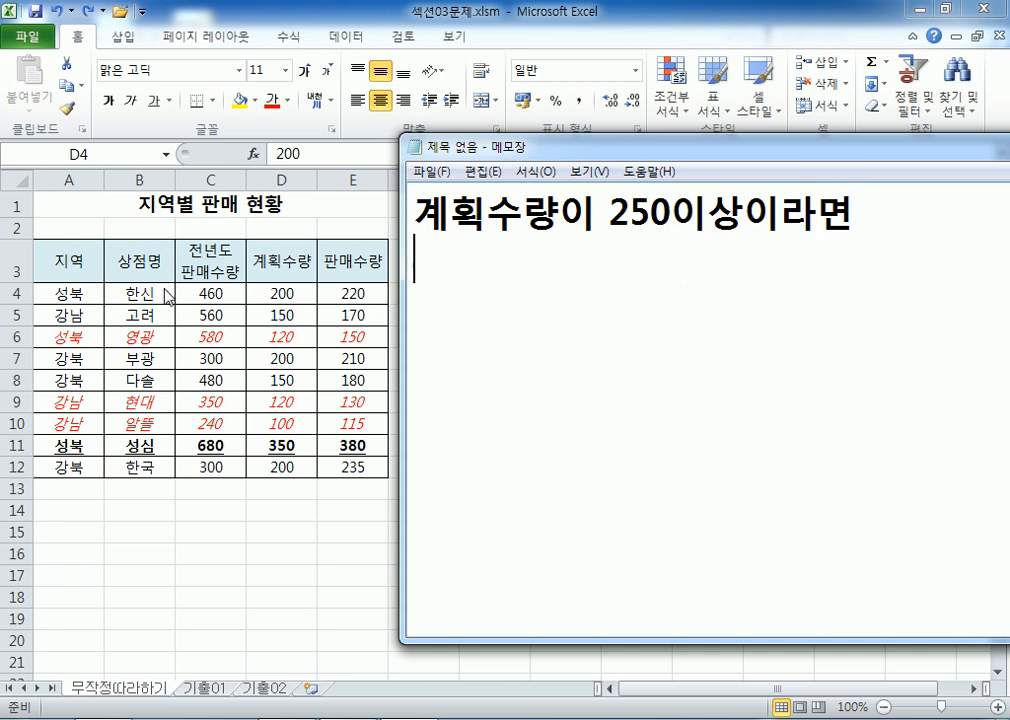
# Step: Select A4:E12 in the Excel sheet and record that selection in Notepad as the second line, A4:E12 블록설정
pyautogui.click(63, 291)
pyautogui.moveTo(63, 291); pyautogui.dragTo(365, 468)
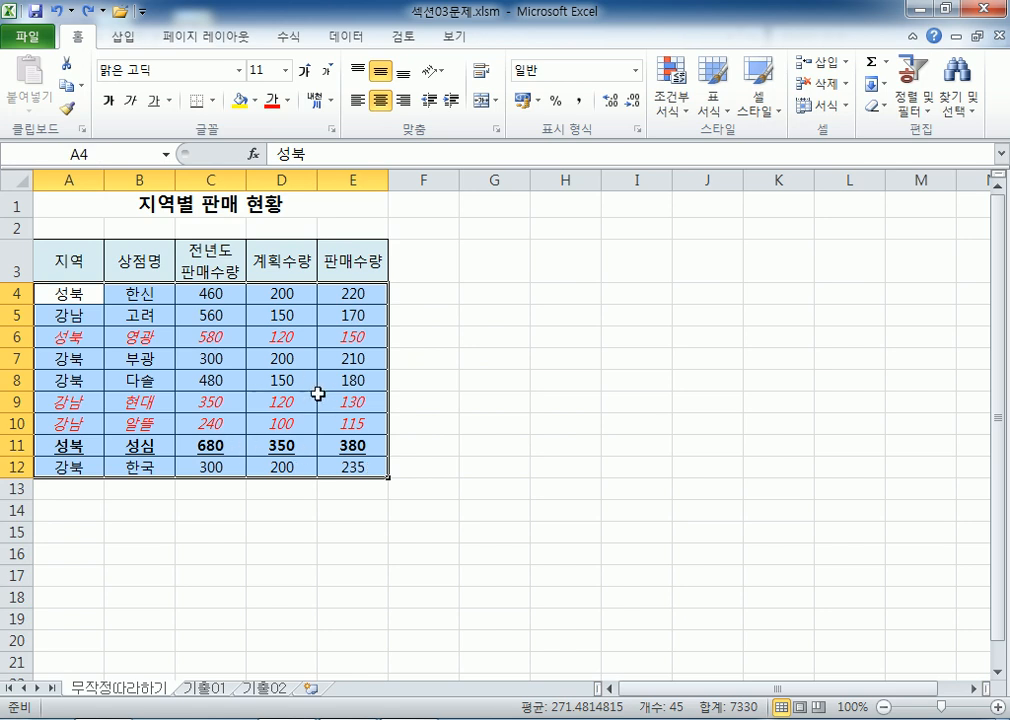
pyautogui.hotkey('alt', 'Tab')
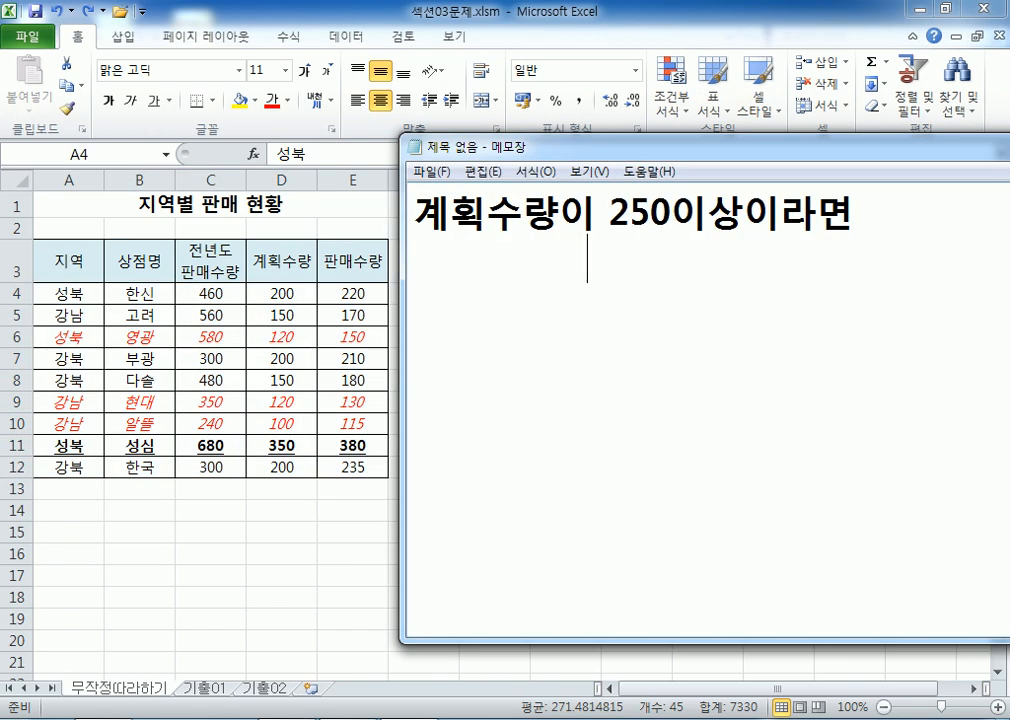
pyautogui.write('A')
pyautogui.press('BackSpace')
pyautogui.press('BackSpace')
pyautogui.write('A3')
pyautogui.press('BackSpace')
pyautogui.write('4:E')
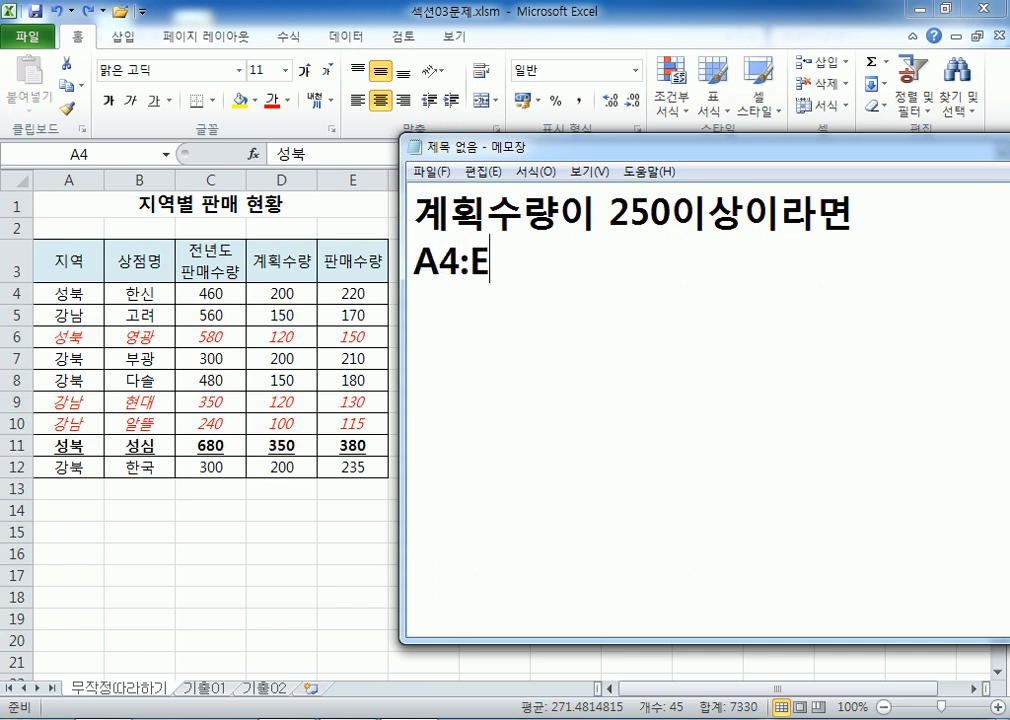
pyautogui.write('12 블록')
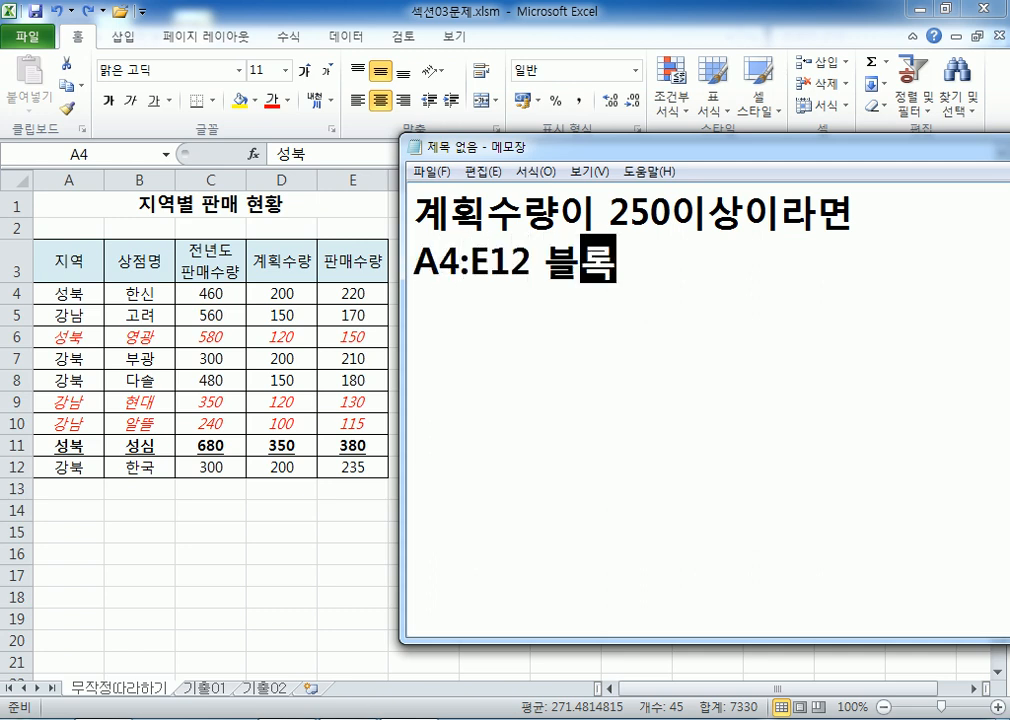
pyautogui.write('설ㅈㅓㅇ')
pyautogui.press('Return')
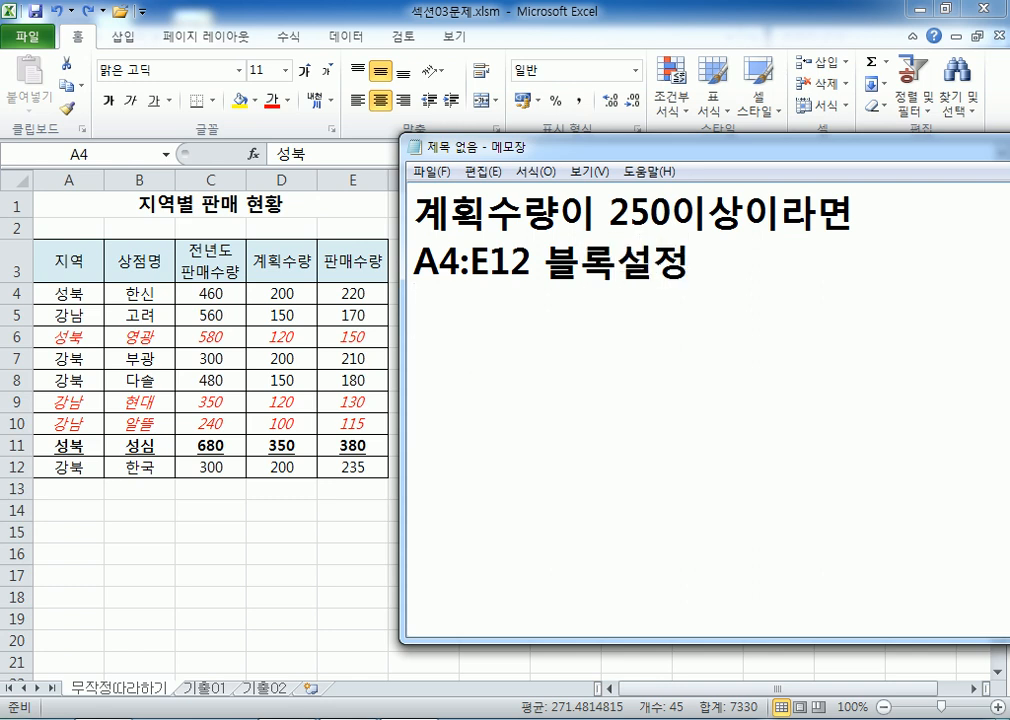
# Step: Begin the third line of the note with the rule path 조건부서식 > 수식 > =
pyautogui.write('WHRJ')
pyautogui.press('BackSpace')
pyautogui.press('BackSpace')
pyautogui.press('BackSpace')
pyautogui.press('BackSpace')
pyautogui.press('Hangul')
pyautogui.write('조건부섯ㄱ')
pyautogui.press('BackSpace')
pyautogui.press('BackSpace')
pyautogui.write('서식 > 수')
pyautogui.write('식')
pyautogui.write(' ?')
pyautogui.press('BackSpace')
pyautogui.write('>')
pyautogui.press('BackSpace')
pyautogui.press('BackSpace')
pyautogui.write('<>')
pyautogui.press('BackSpace')
pyautogui.press('BackSpace')
pyautogui.write('> =')
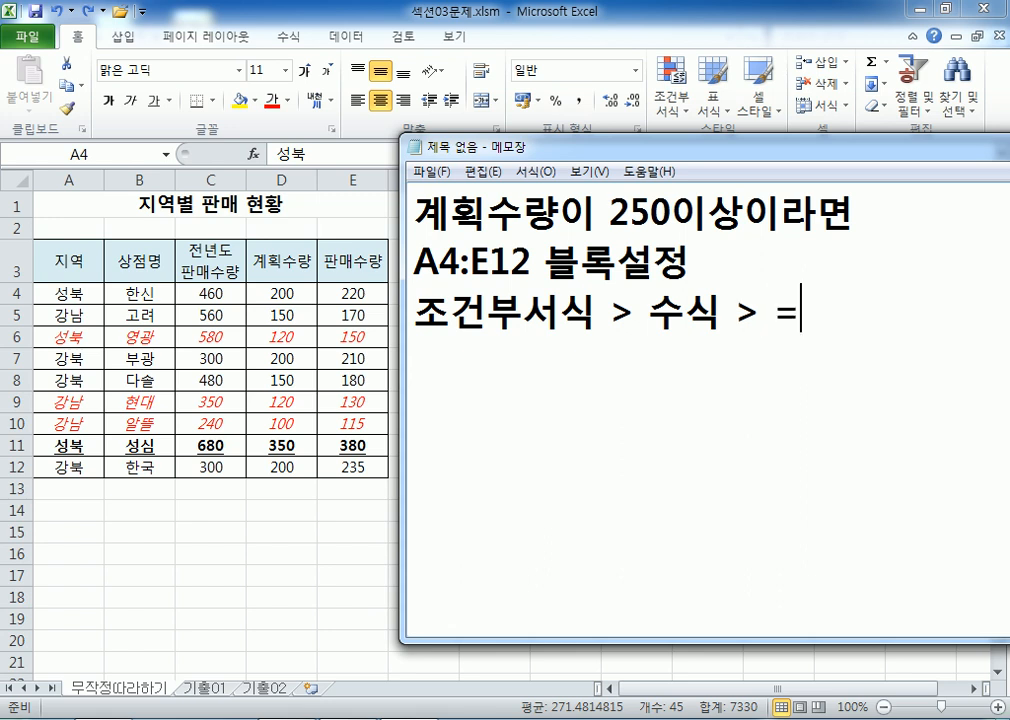
# Step: Complete the formula in the third note line as =$A4>=250 and start a new line
pyautogui.write('#')
pyautogui.press('BackSpace')
pyautogui.write('$')
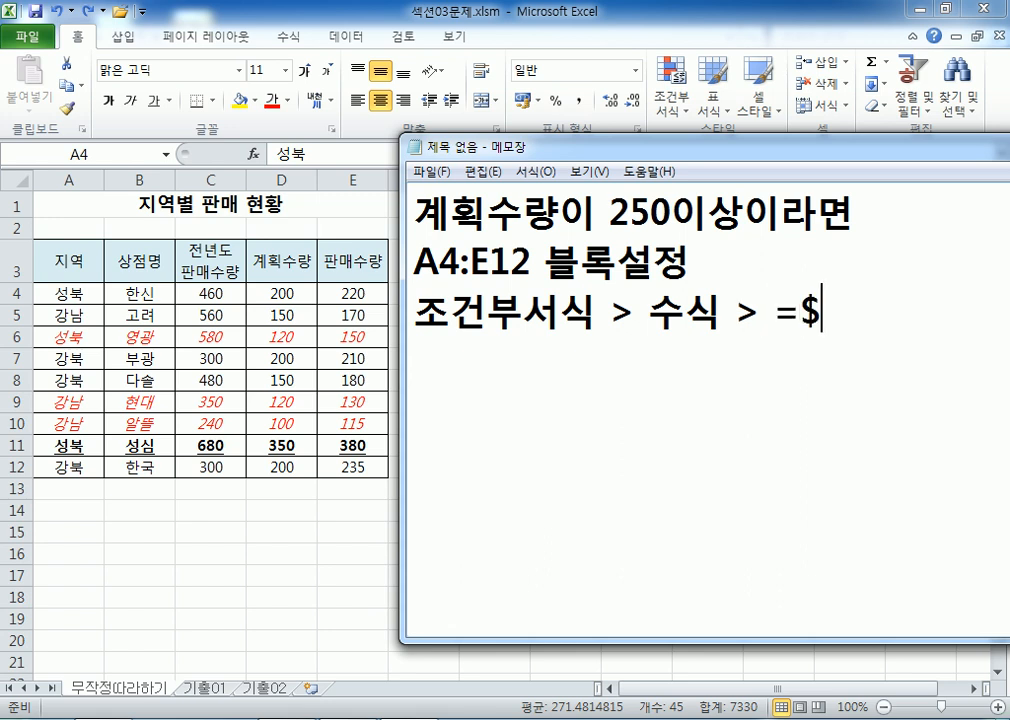
pyautogui.write('A4')
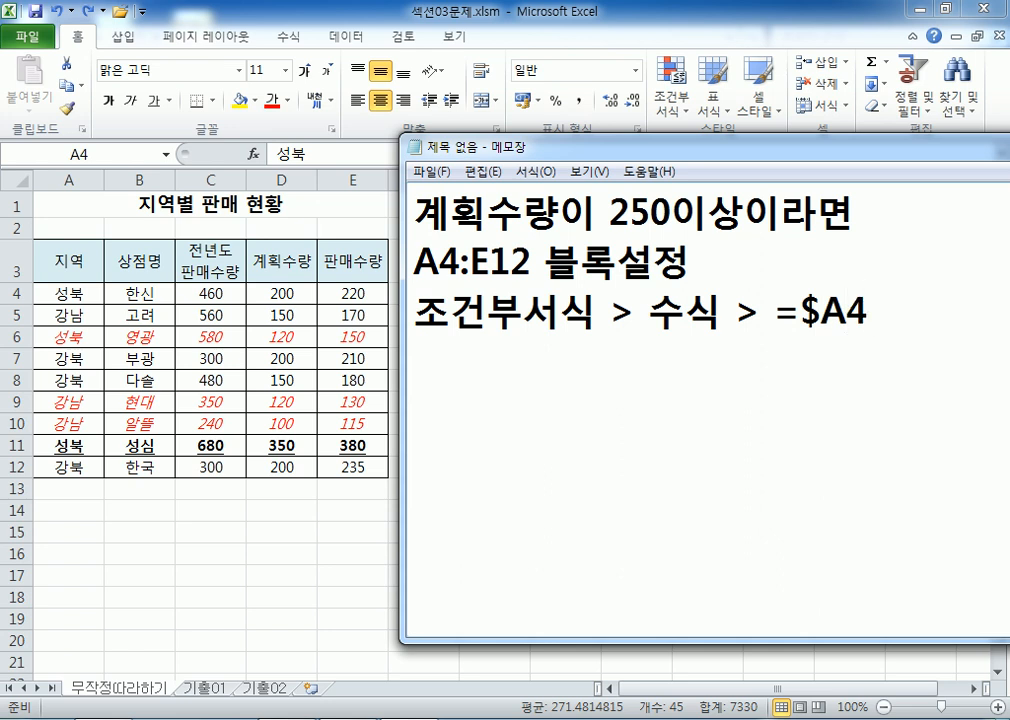
pyautogui.write('>=250')
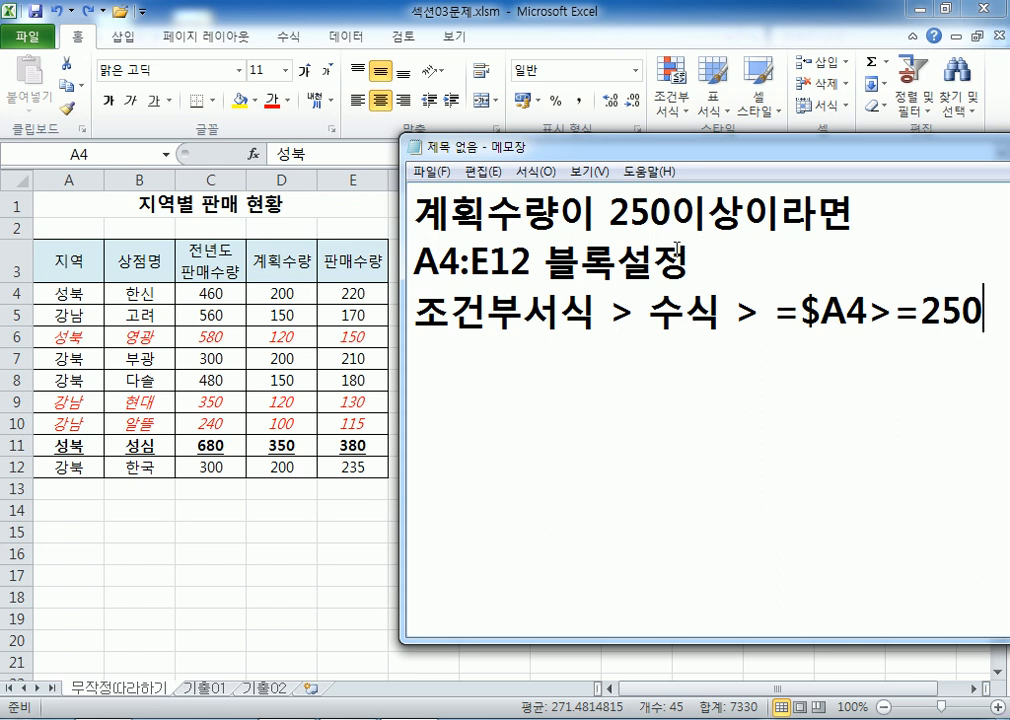
pyautogui.moveTo(594, 148)
pyautogui.mouseDown()
pyautogui.moveTo(572, 134)
pyautogui.moveTo(583, 136)
pyautogui.mouseUp()
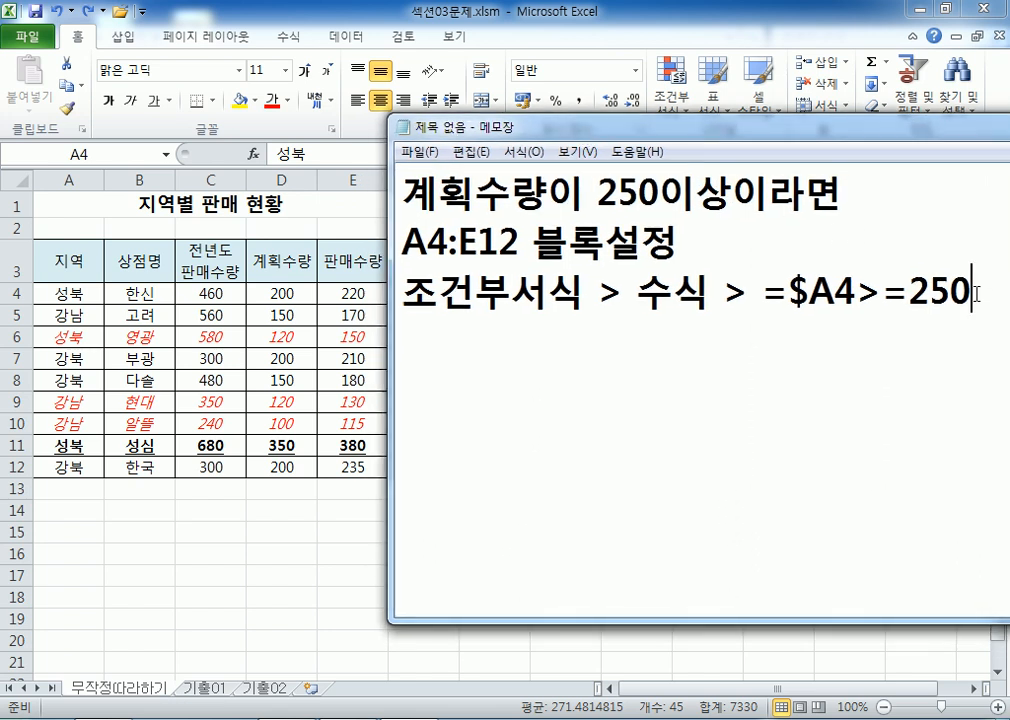
pyautogui.press('Return')
# Step: Switch to Excel and go through the planned quantity cells D4 to D12 and back within the selected range A4:E12
pyautogui.hotkey('alt', 'Tab')
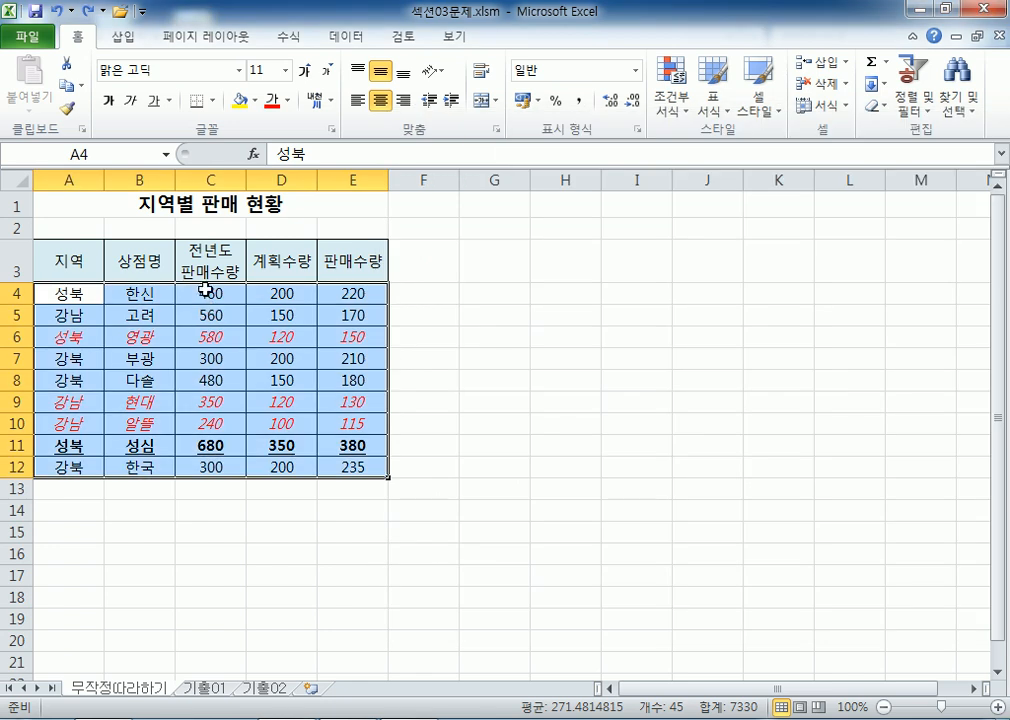
pyautogui.press('Tab')
pyautogui.press('Tab')
pyautogui.press('Tab')
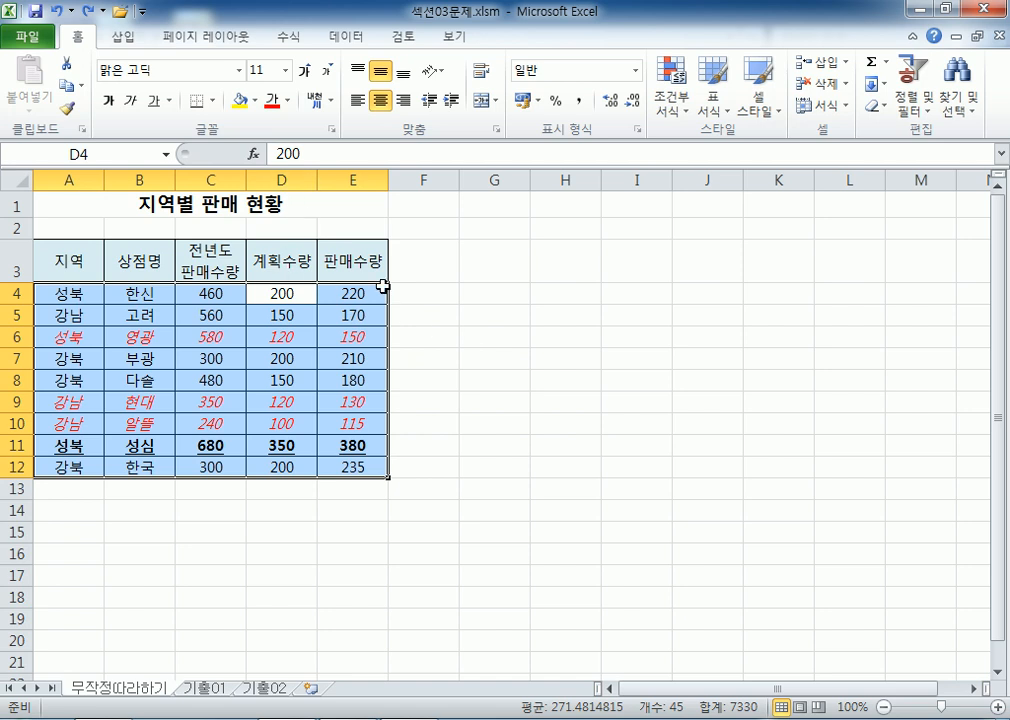
pyautogui.press('Return')
pyautogui.press('Return')
pyautogui.press('Return')
pyautogui.press('Return')
pyautogui.press('Return')
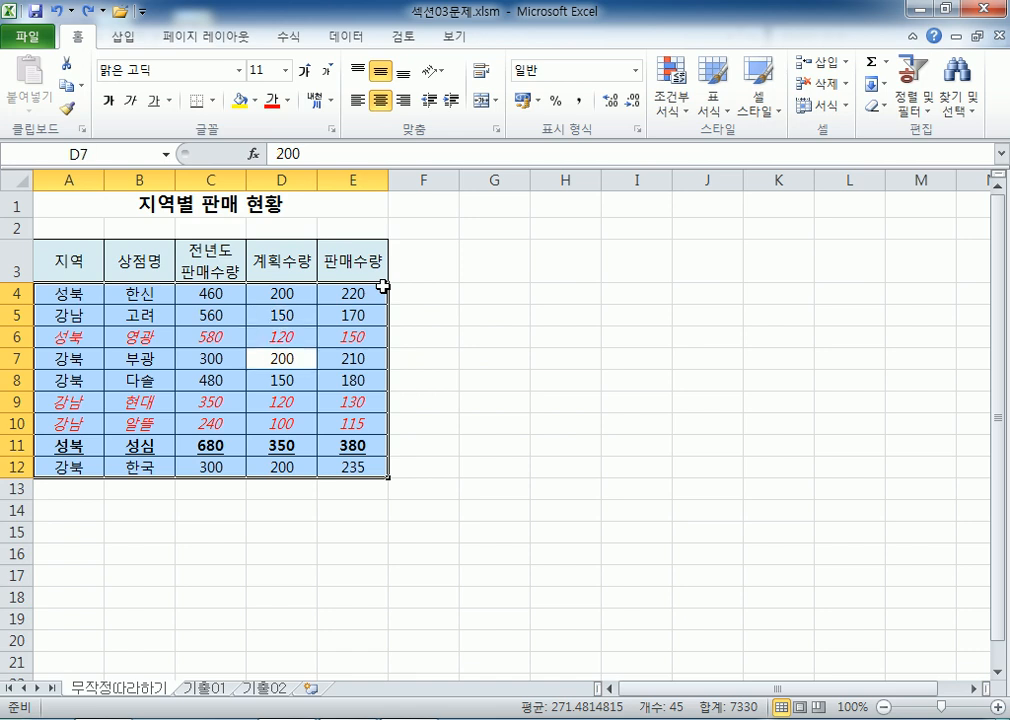
pyautogui.press('Return')
pyautogui.press('Return')
pyautogui.press('Return')
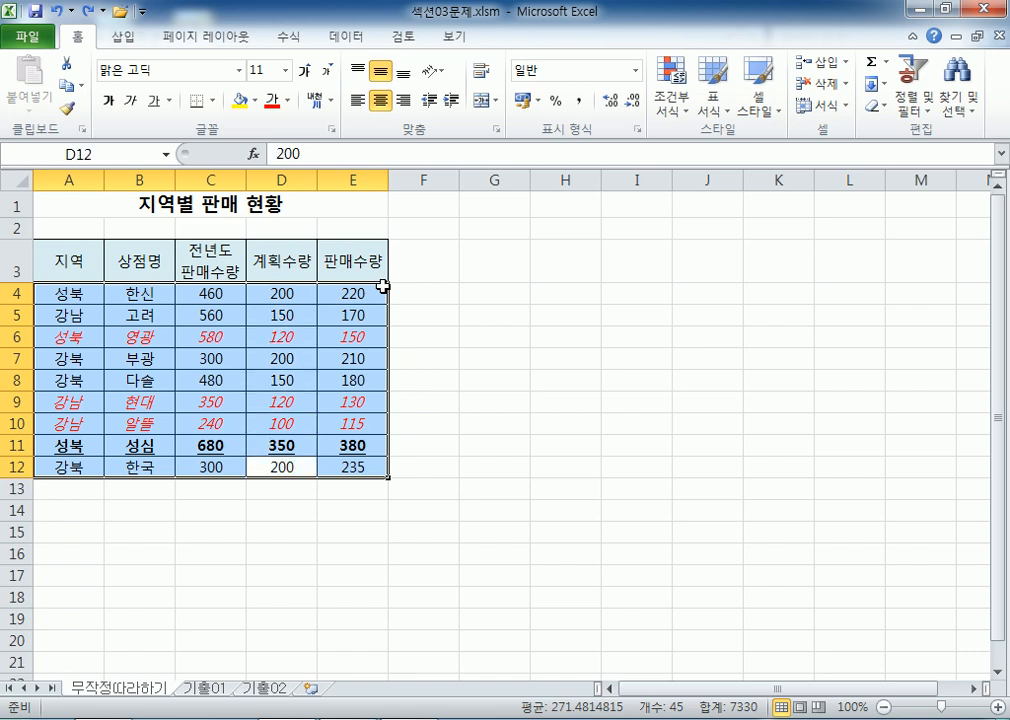
pyautogui.hotkey('shift', 'Return')
pyautogui.hotkey('shift', 'Return')
pyautogui.hotkey('shift', 'Return')
pyautogui.hotkey('shift', 'Return')
pyautogui.hotkey('shift', 'Return')
pyautogui.hotkey('shift', 'Return')
pyautogui.hotkey('shift', 'Return')
pyautogui.hotkey('shift', 'Return')
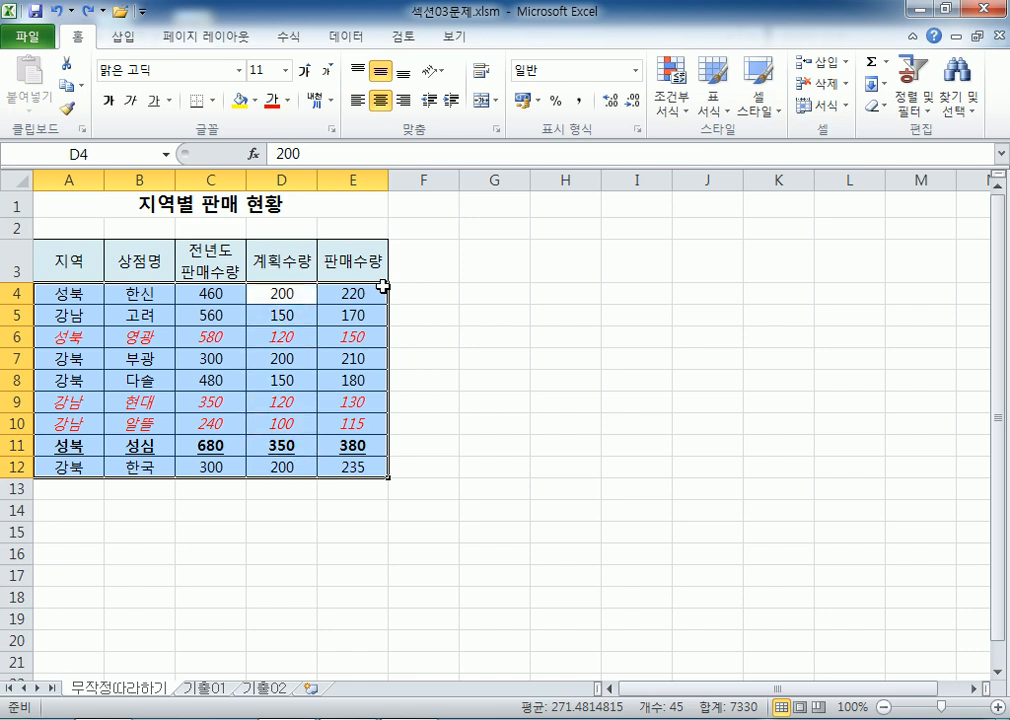
# Step: Switch to Notepad and change the column reference in the noted formula so it reads =$D4>=250
pyautogui.hotkey('alt', 'Tab')
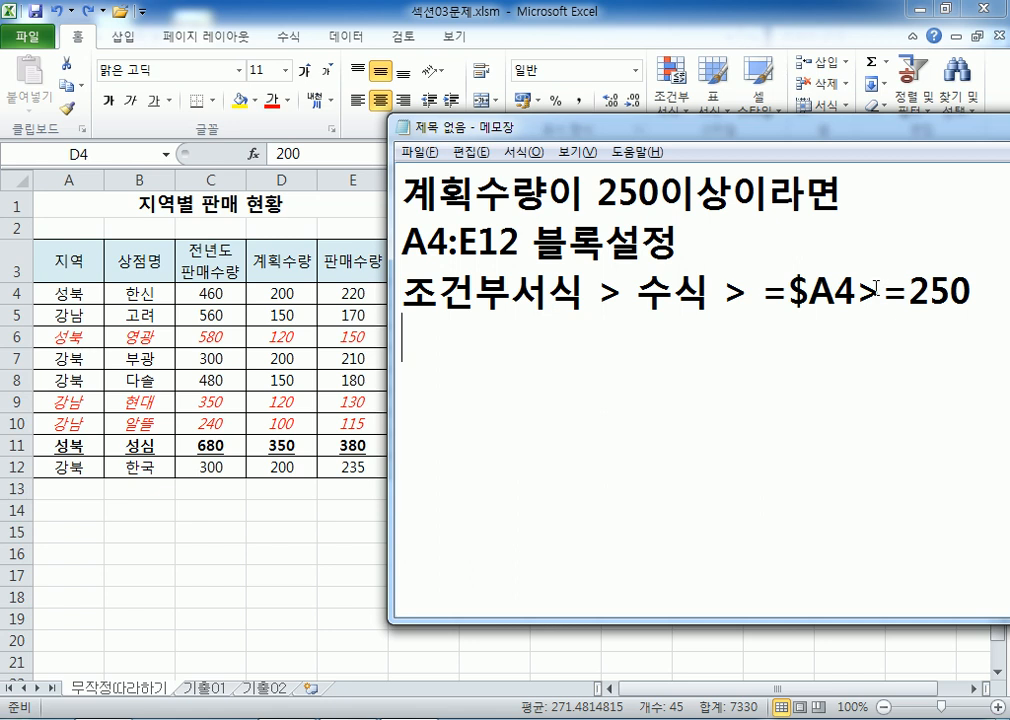
pyautogui.moveTo(789, 291); pyautogui.dragTo(806, 291)
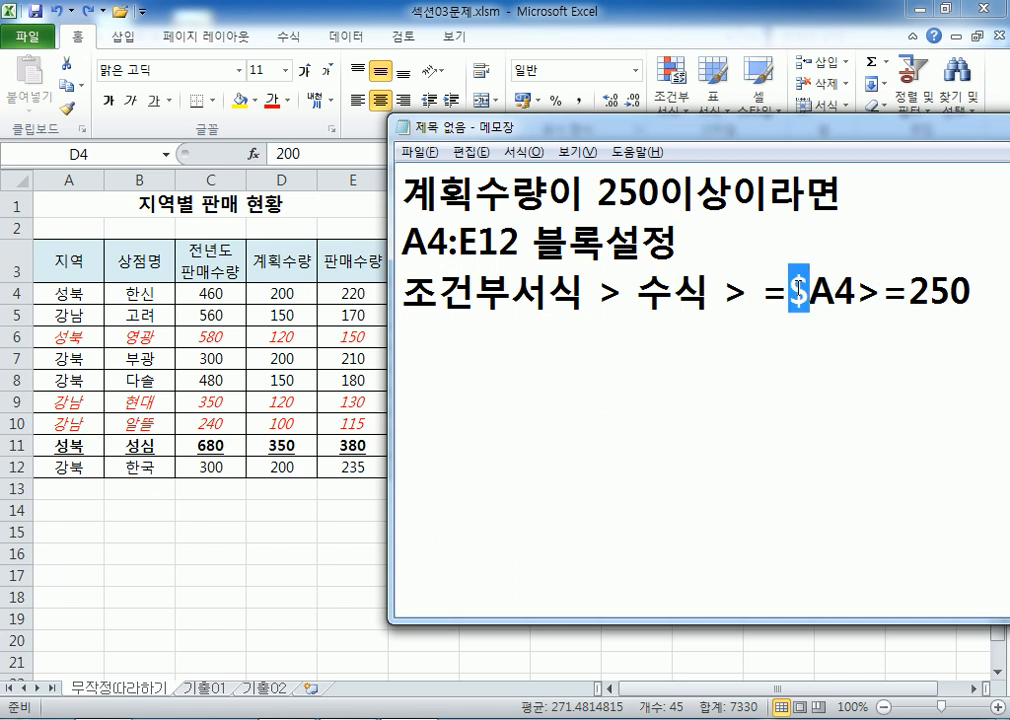
pyautogui.hotkey('alt', 'Tab')
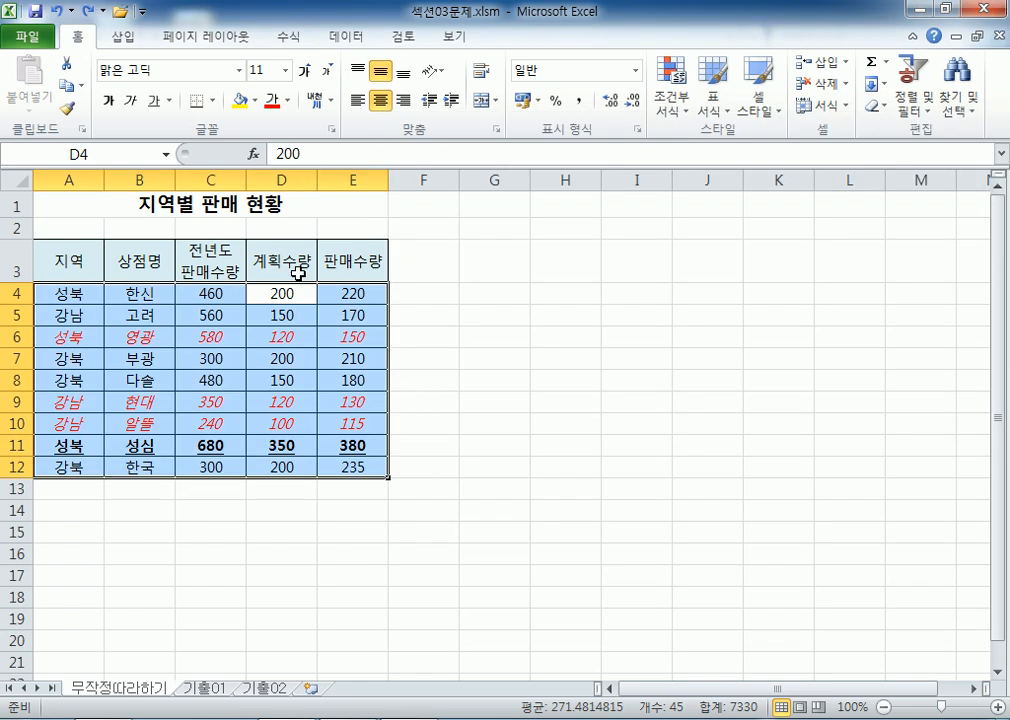
pyautogui.hotkey('alt', 'Tab')
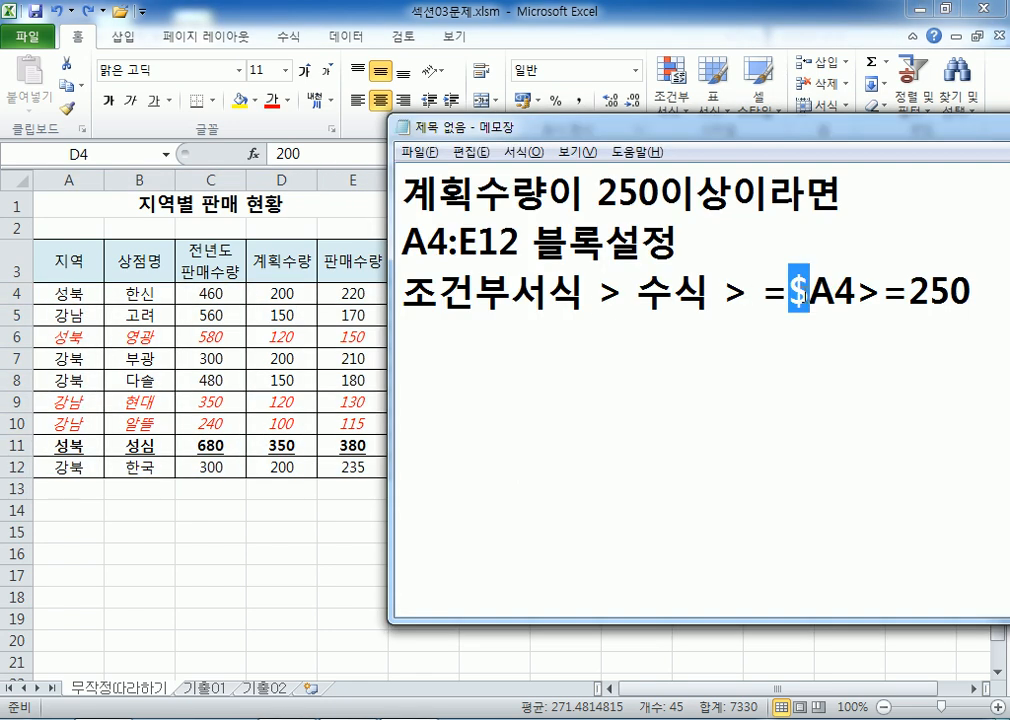
pyautogui.click(803, 295)
pyautogui.write('D')
pyautogui.press('Delete')
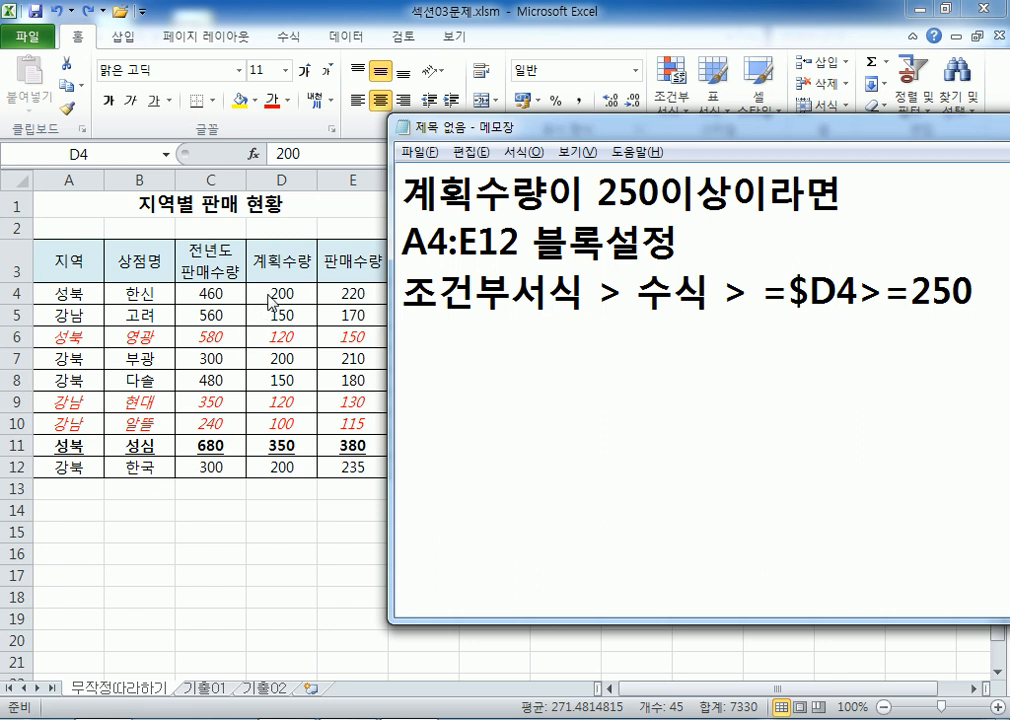
# Step: Add a fourth line to the Notepad note listing the compared cells as D4, D5, D6, ..
pyautogui.hotkey('alt', 'Tab')
pyautogui.hotkey('alt', 'Tab')
pyautogui.click(432, 349)
pyautogui.write('D3')
pyautogui.press('BackSpace')
pyautogui.write('4,')
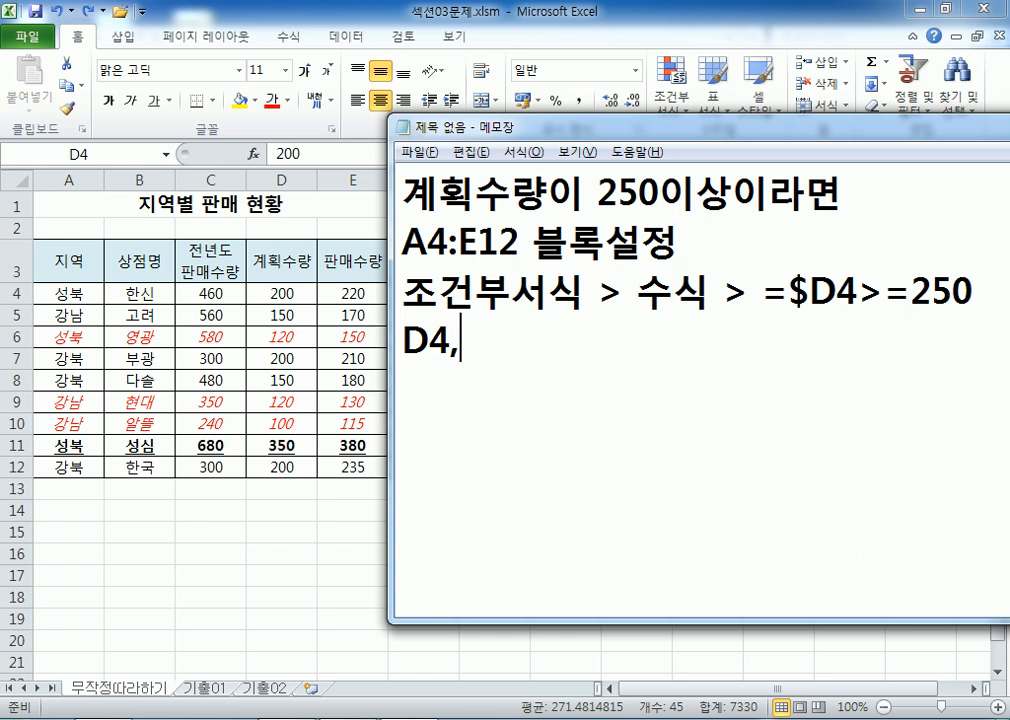
pyautogui.write(' D5, D')
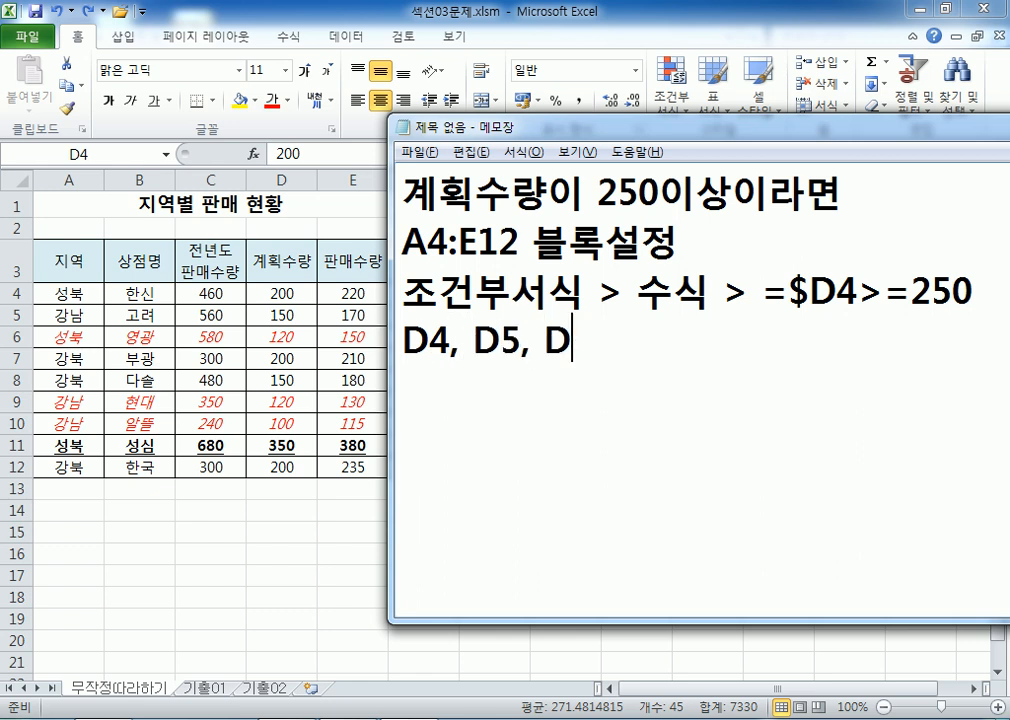
pyautogui.write('6, ...')
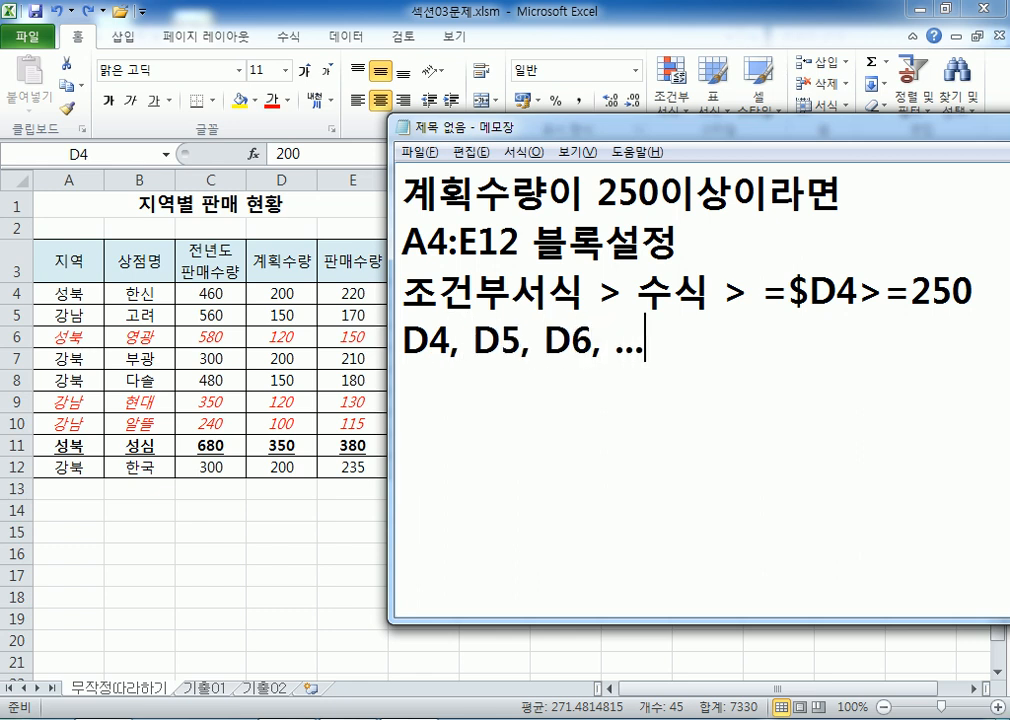
# Step: Complete the fourth note line with D12 and highlight the 계획수량 and 250이상이라면 parts of the first line
pyautogui.write(' D12')
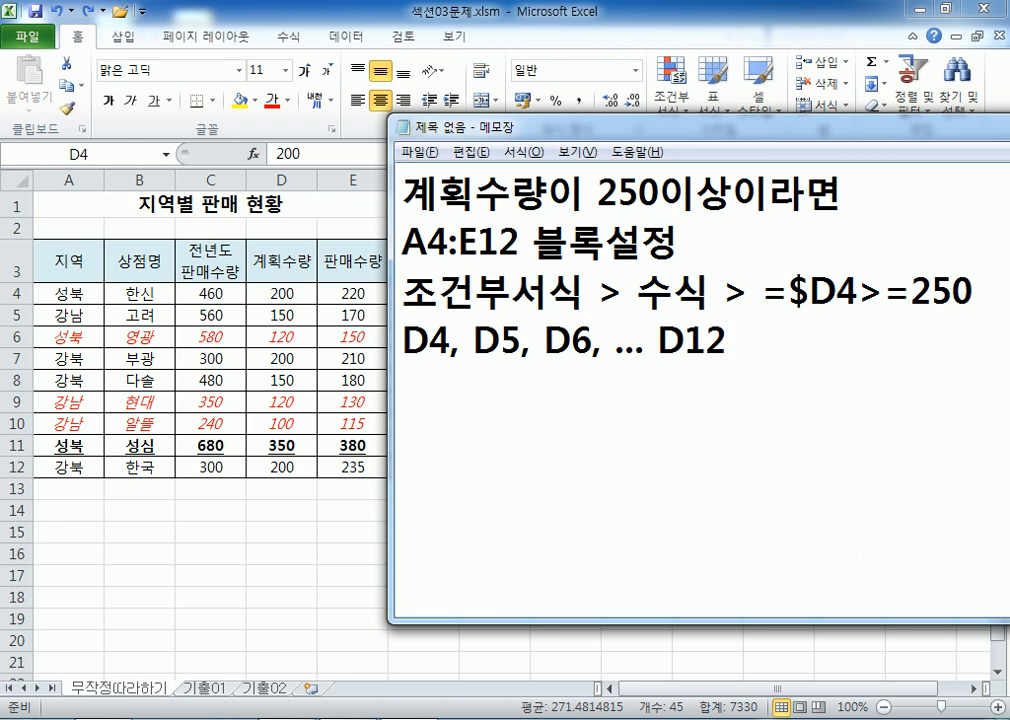
pyautogui.moveTo(401, 192); pyautogui.dragTo(540, 186)
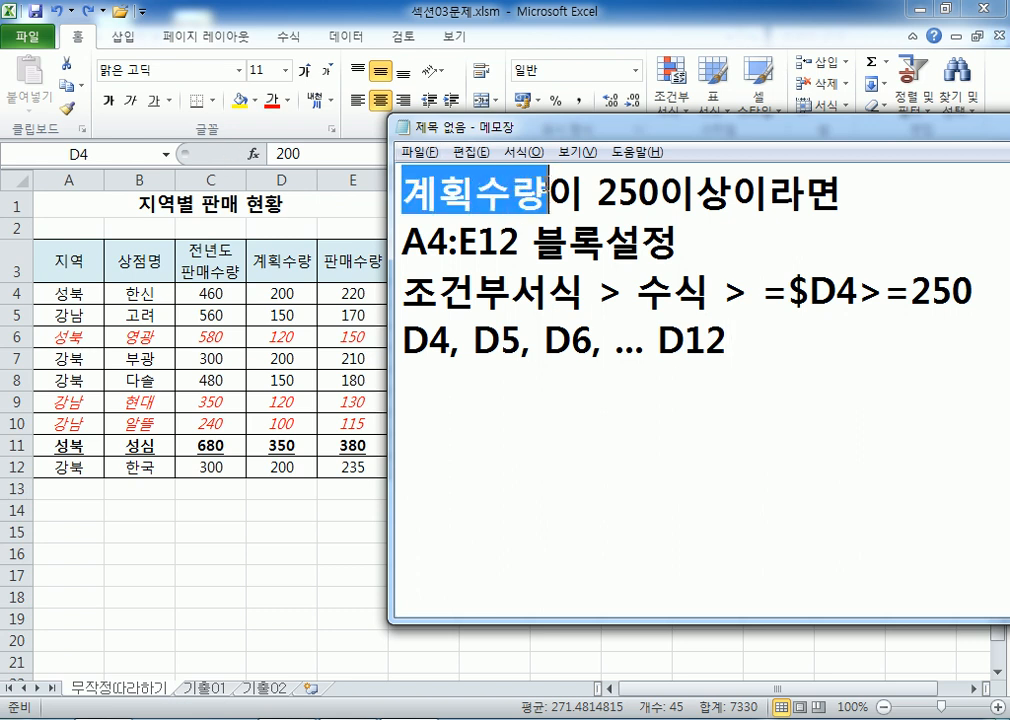
pyautogui.click(748, 340)
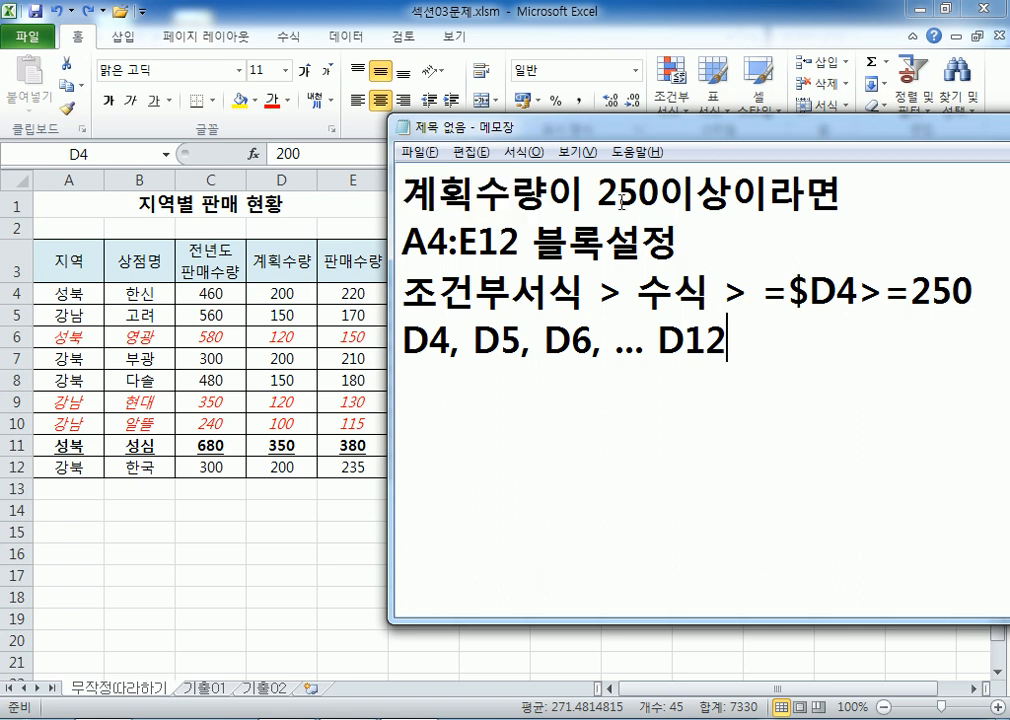
pyautogui.moveTo(597, 190); pyautogui.dragTo(805, 190)
pyautogui.click(784, 352)
# Step: Highlight the cell references from D4 to D12 in the fourth note line, including the column letter of D12
pyautogui.moveTo(401, 337); pyautogui.dragTo(744, 345)
pyautogui.click(456, 340)
pyautogui.moveTo(404, 340); pyautogui.dragTo(572, 342)
pyautogui.click(545, 342)
pyautogui.moveTo(657, 342); pyautogui.dragTo(686, 342)
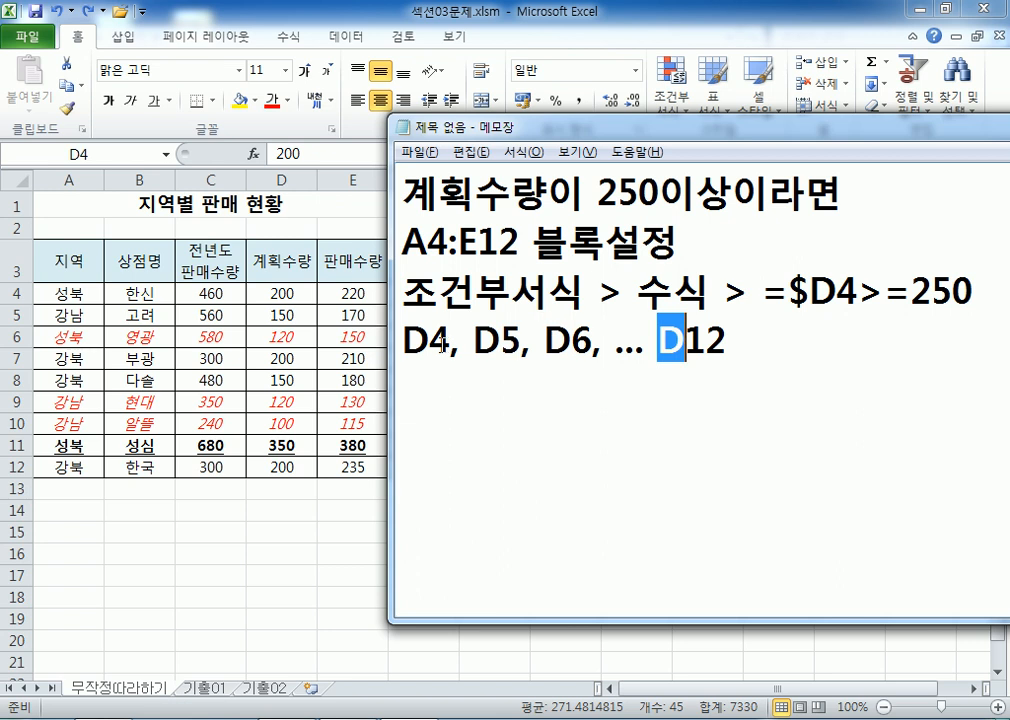
pyautogui.click(430, 341)
pyautogui.click(739, 345)
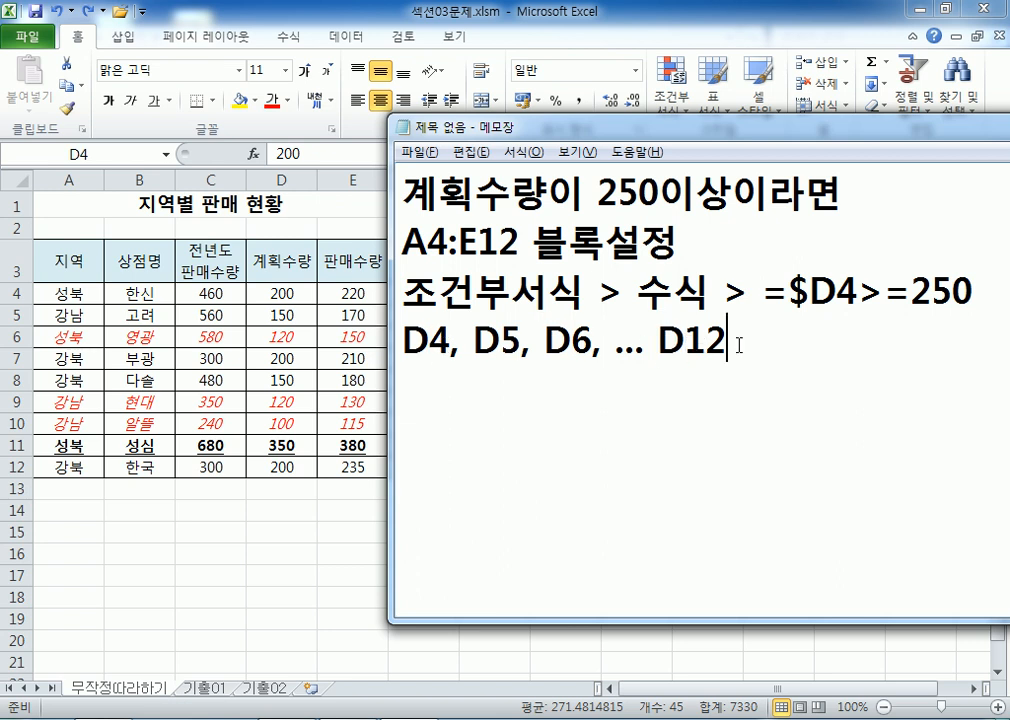
# Step: Highlight the range A4:E12 in the note and compare it with the selected block in Excel, returning to Notepad
pyautogui.moveTo(403, 241); pyautogui.dragTo(512, 244)
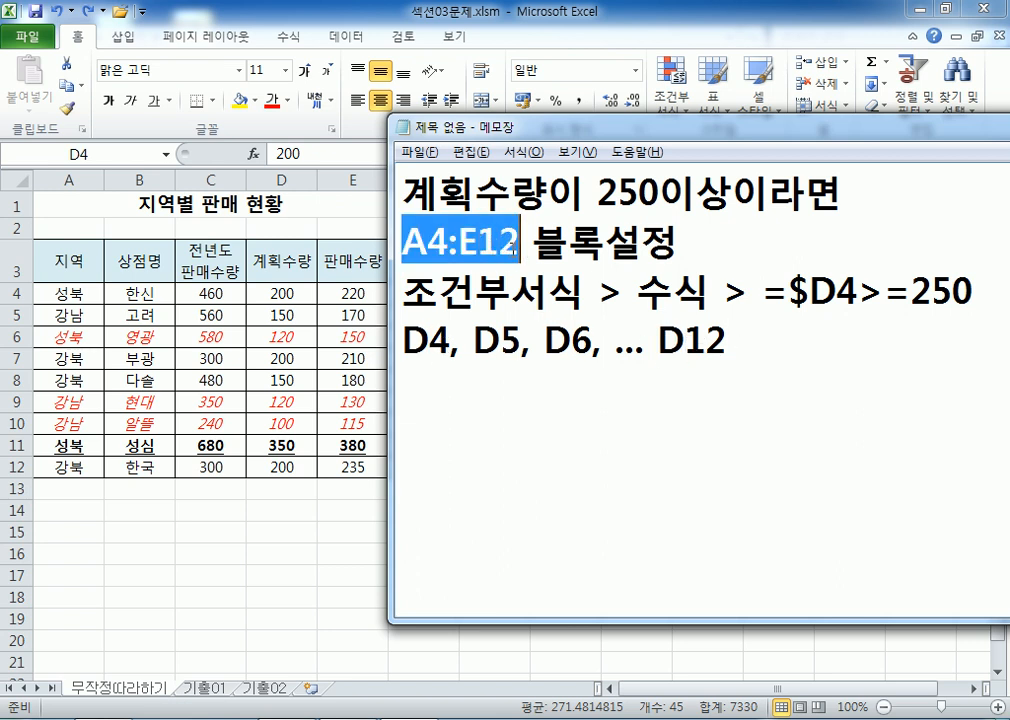
pyautogui.hotkey('alt', 'Tab')
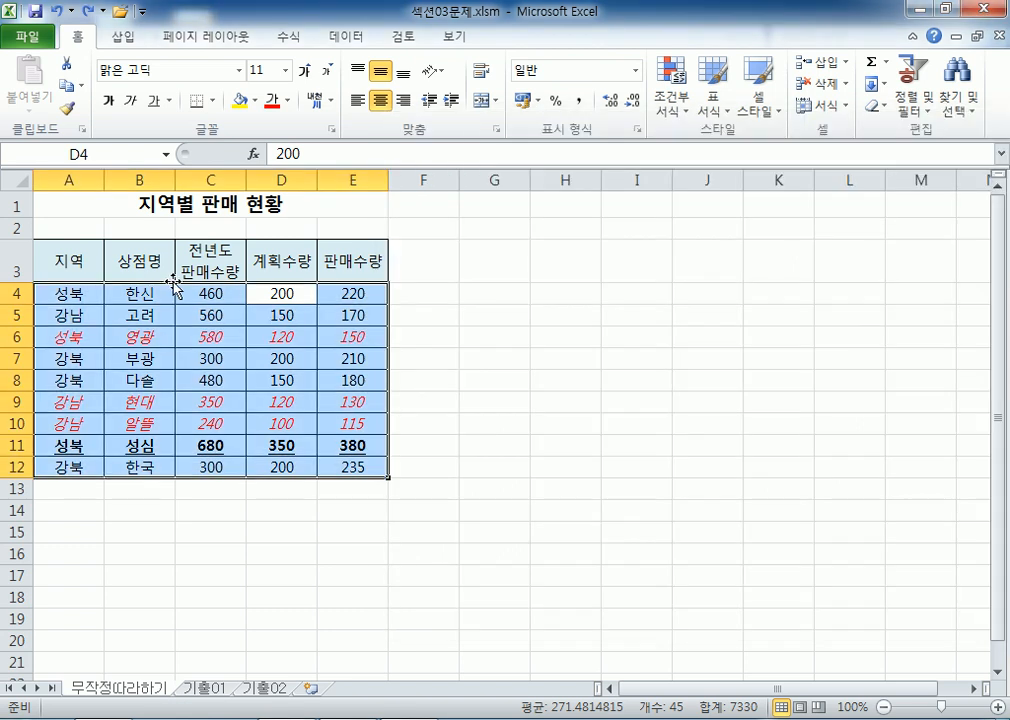
pyautogui.hotkey('alt', 'Tab')
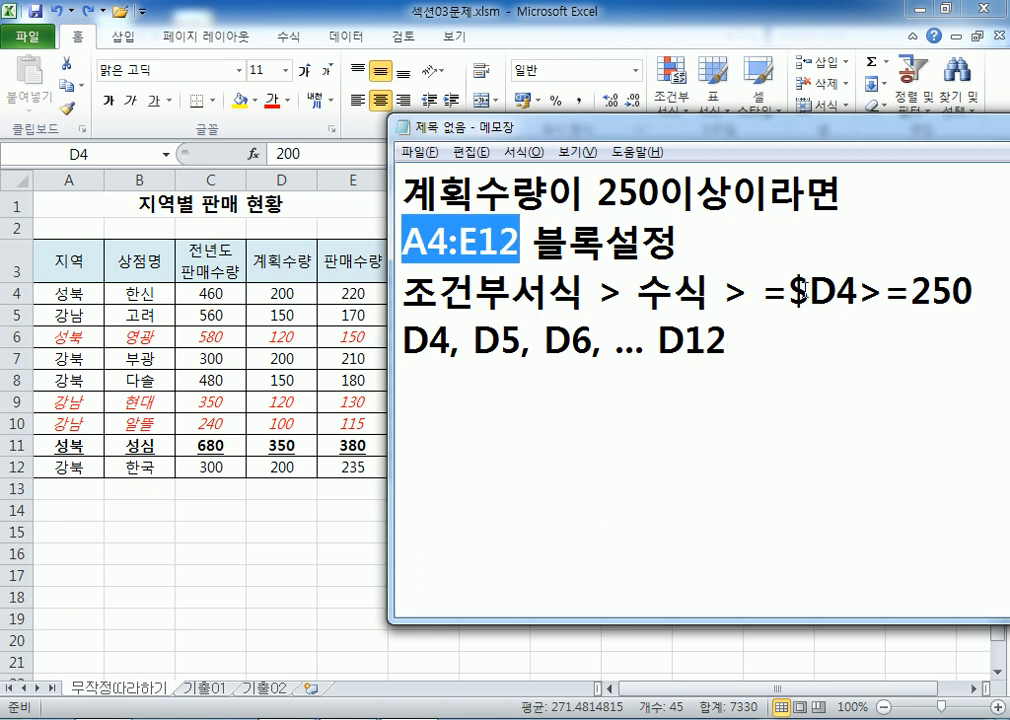
# Step: Highlight the $ sign and the row number 4 in the formula =$D4>=250, and start a new line below the note
pyautogui.moveTo(789, 291); pyautogui.dragTo(810, 291)
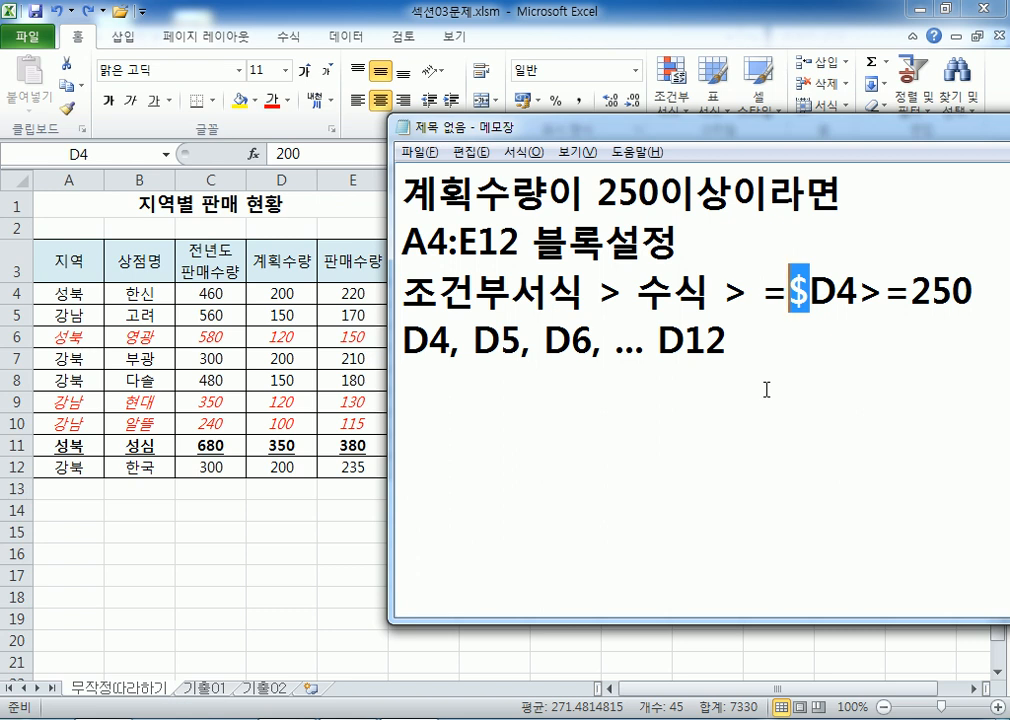
pyautogui.press('Right')
pyautogui.press('Right')
pyautogui.hotkey('shift', 'Right')
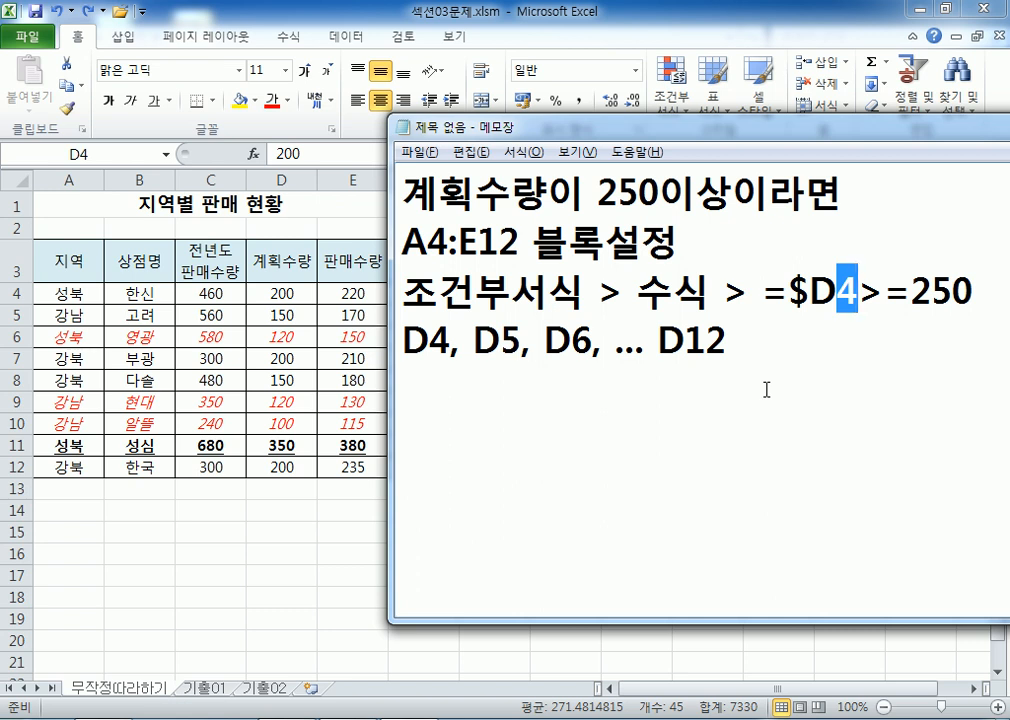
pyautogui.press('Down')
pyautogui.press('Up')
pyautogui.press('Down')
pyautogui.press('Return')
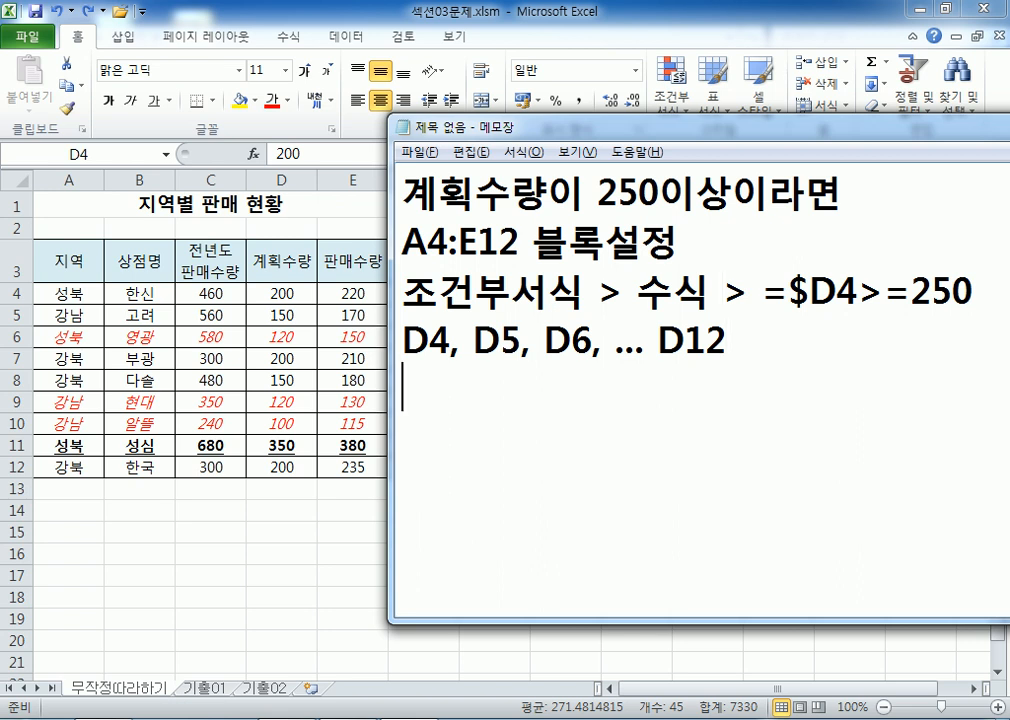
# Step: Glance at the Excel table, return to Notepad and highlight the reference $D4 in the noted formula
pyautogui.hotkey('alt', 'Tab')
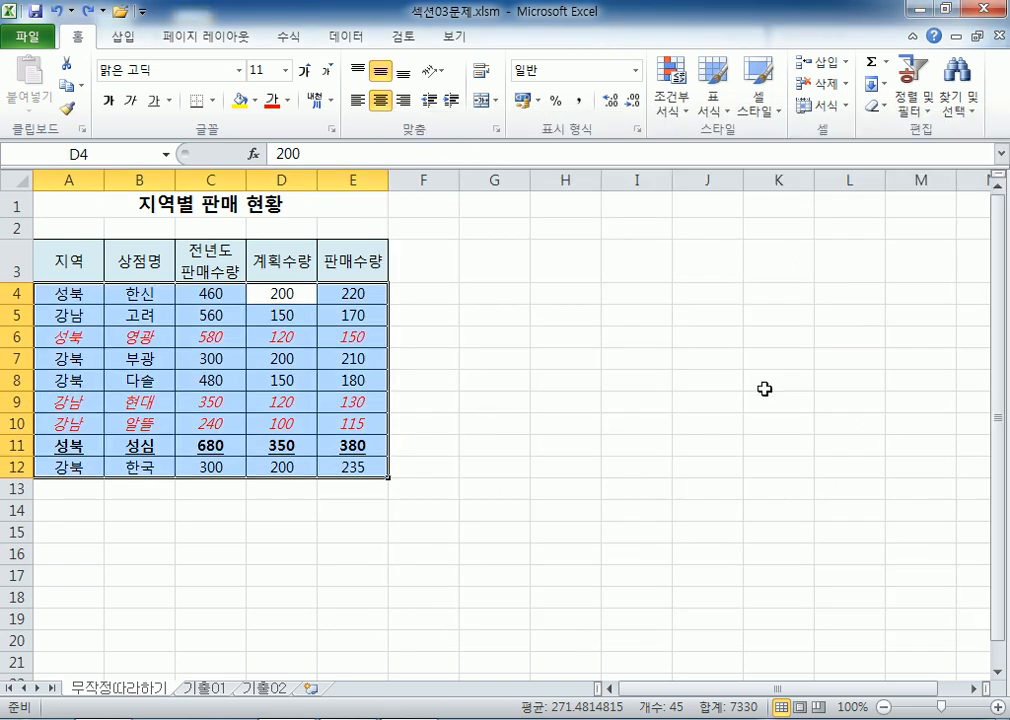
pyautogui.hotkey('alt', 'Tab')
pyautogui.click(766, 291)
pyautogui.moveTo(766, 291); pyautogui.dragTo(793, 291)
pyautogui.click(859, 291)
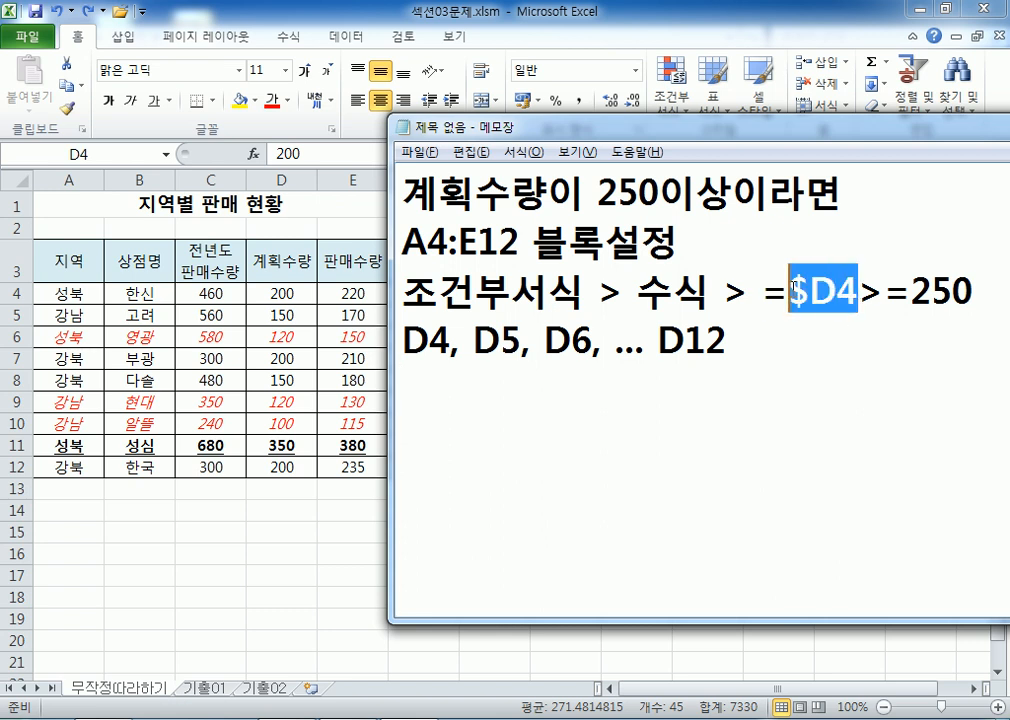
# Step: Leave a blank line below the note and list the reference types $D$4, D$4, $D4, D4
pyautogui.click(630, 487)
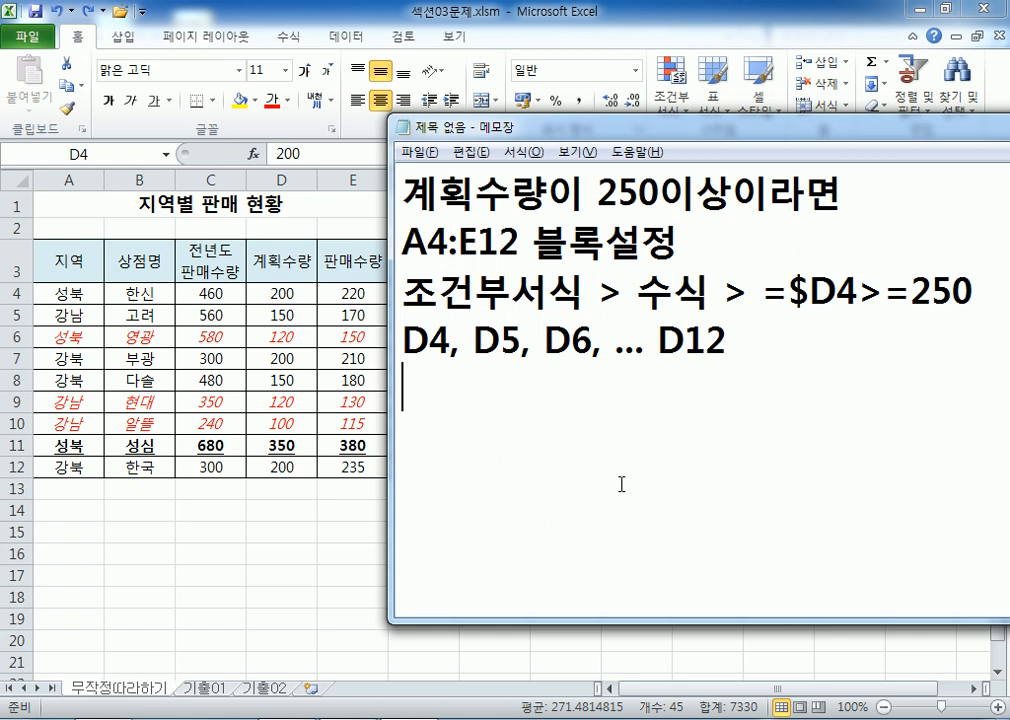
pyautogui.write('$D$5')
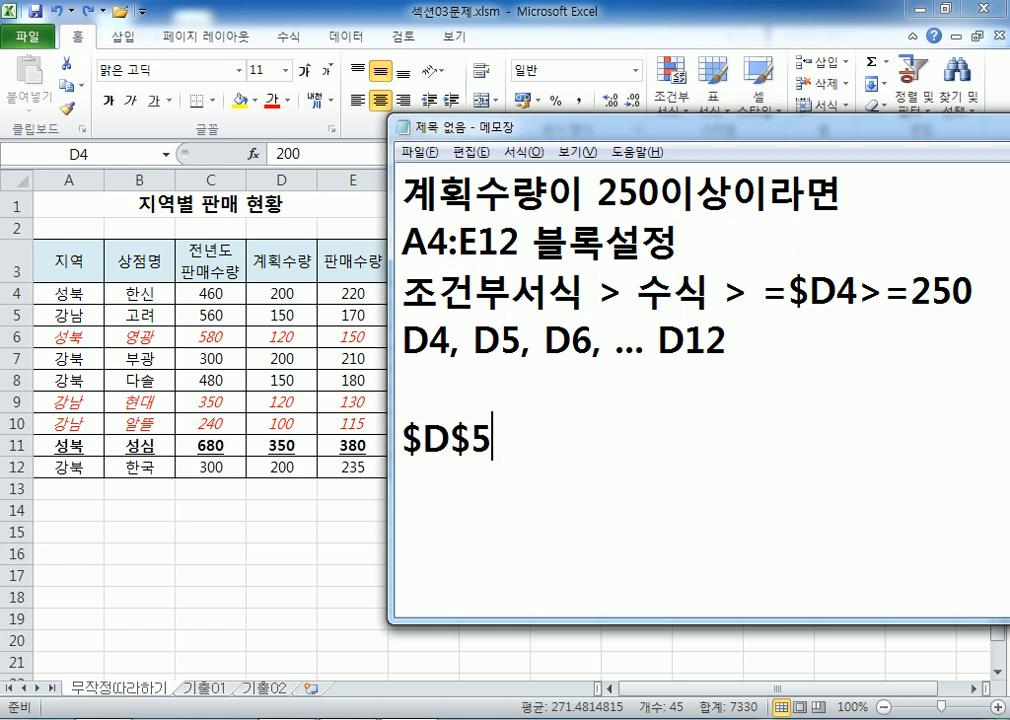
pyautogui.press('BackSpace')
pyautogui.write('4, D')
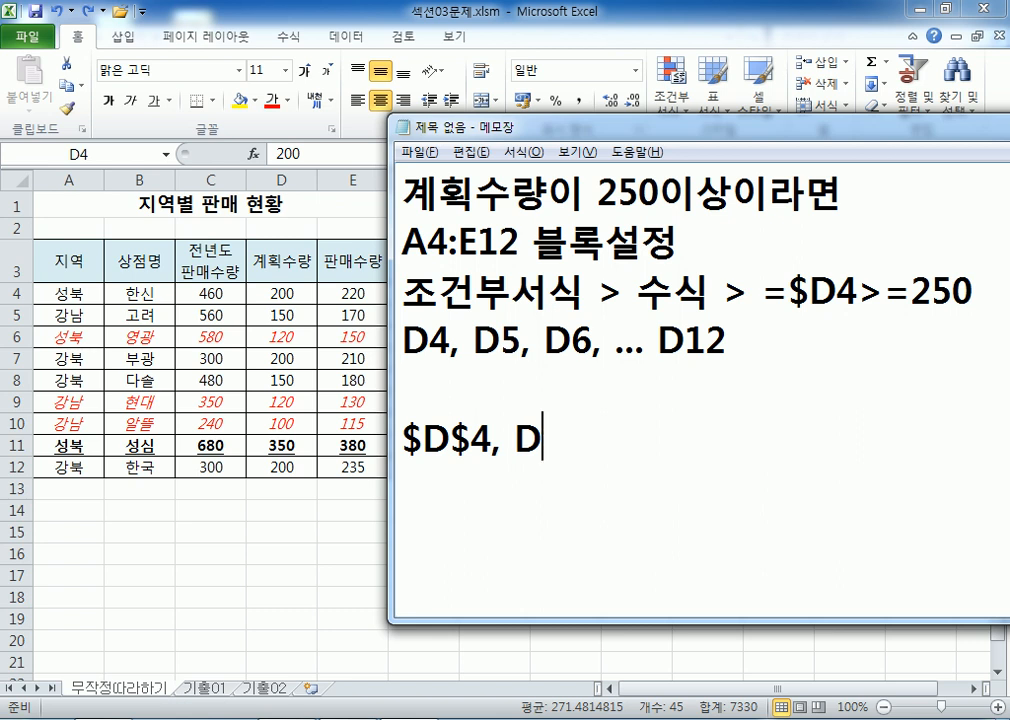
pyautogui.write('$4, ')
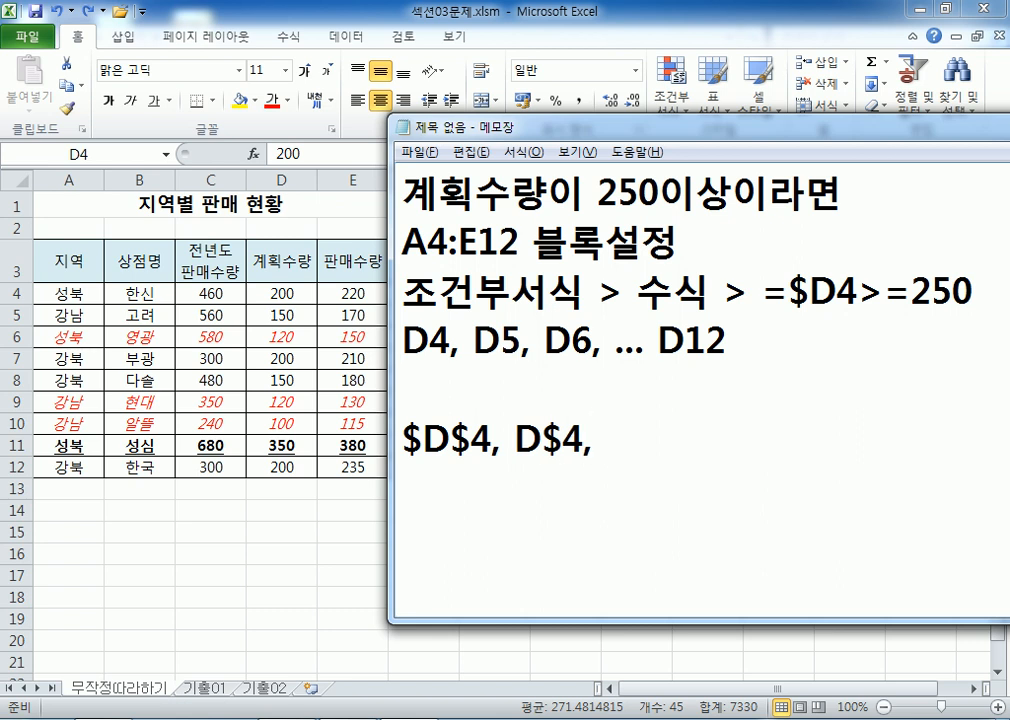
pyautogui.write('$D4, D4')
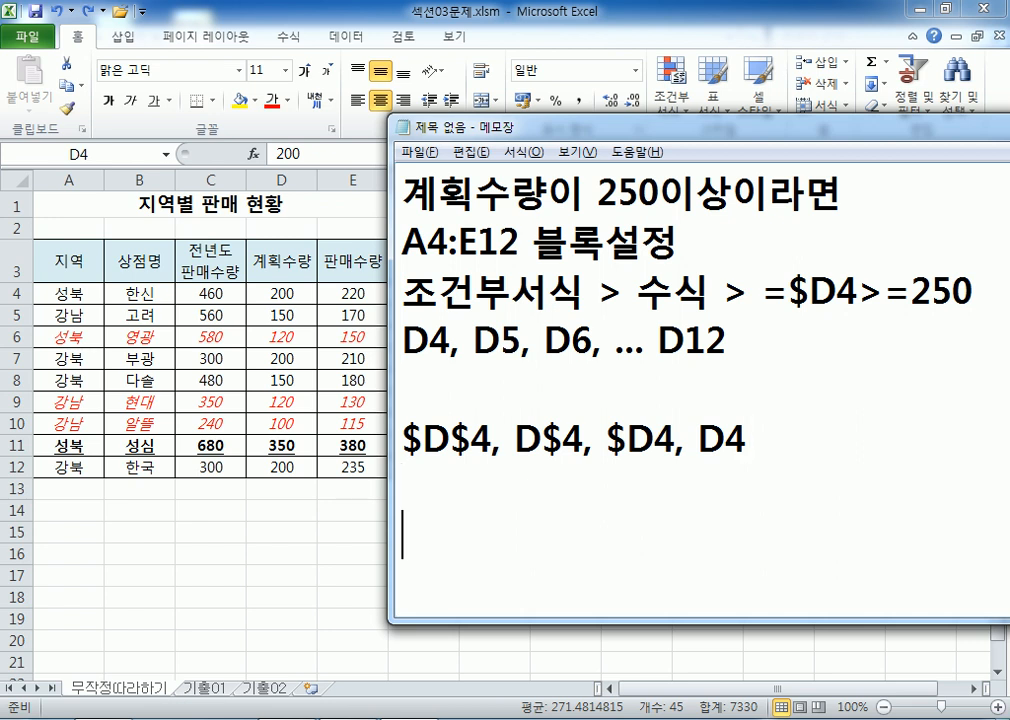
# Step: Switch to Excel and open the 기출01 sheet
pyautogui.hotkey('alt', 'Tab')
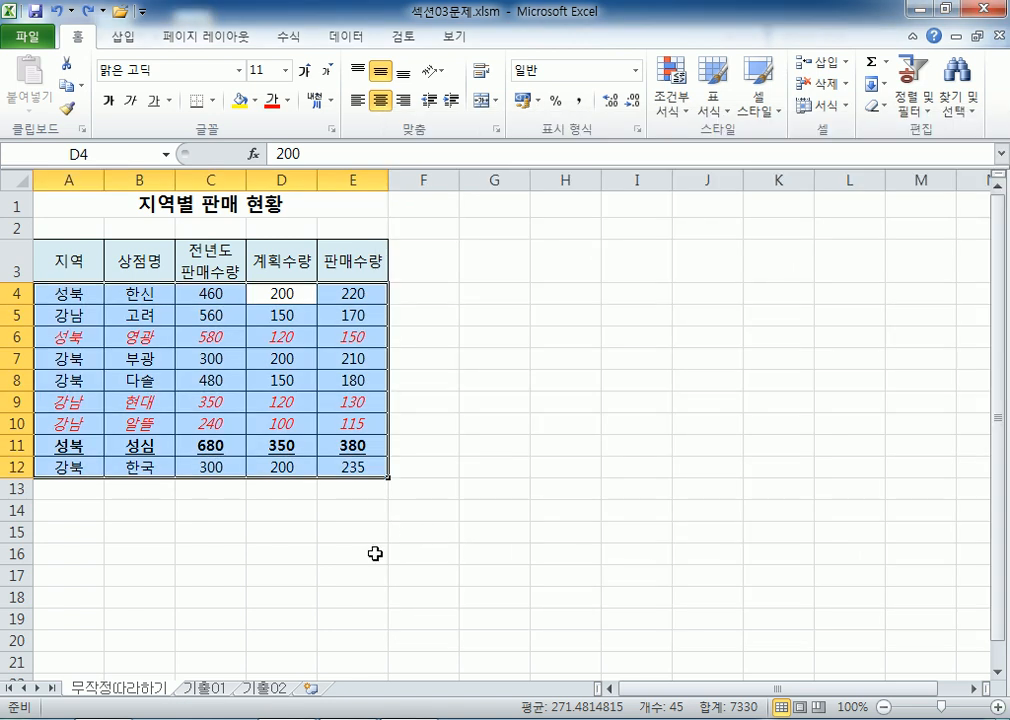
pyautogui.click(210, 572)
pyautogui.click(212, 688)
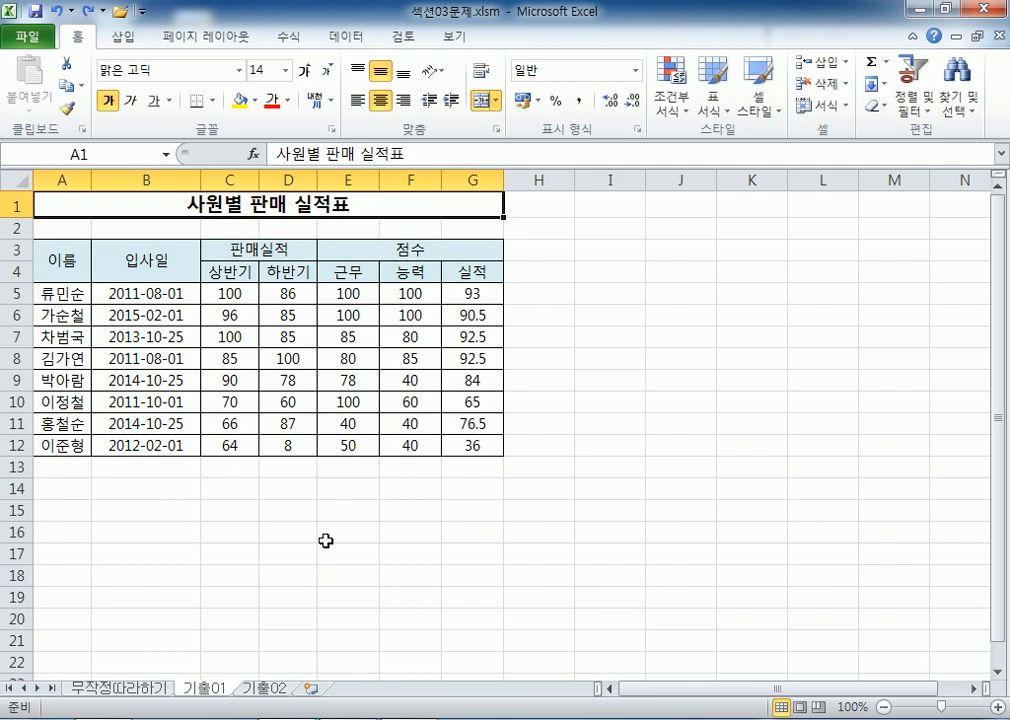
# Step: Switch to Notepad and write the heading "58쪽) 조건부서식" in empty space below the earlier notes, followed by a new line
pyautogui.hotkey('alt', 'Tab')
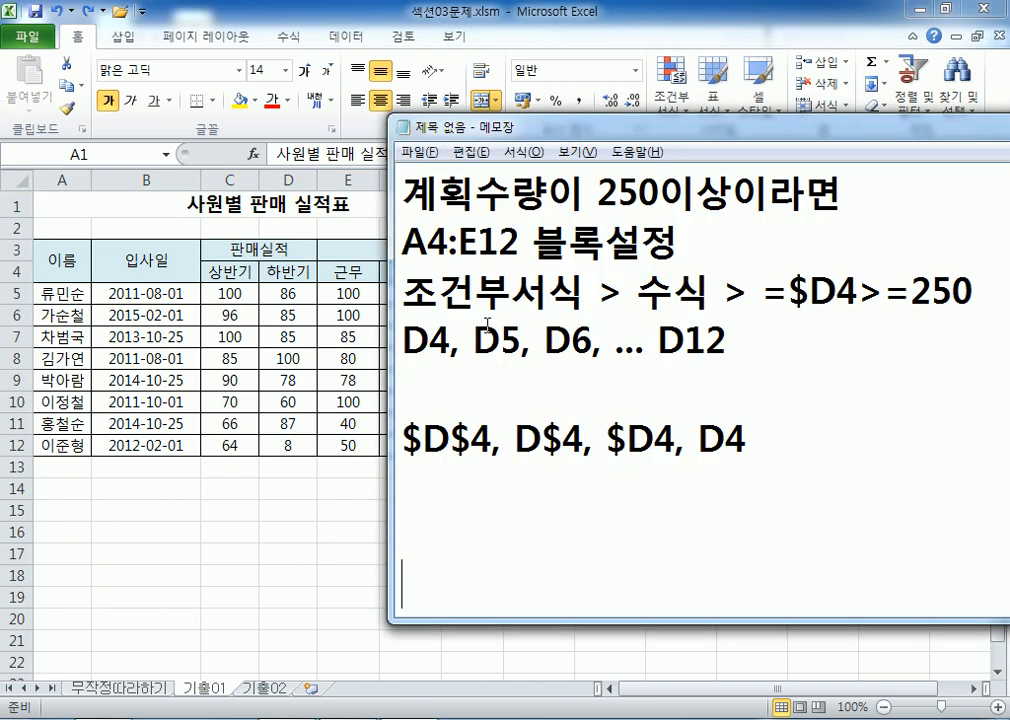
pyautogui.scroll(-3, 487, 325)
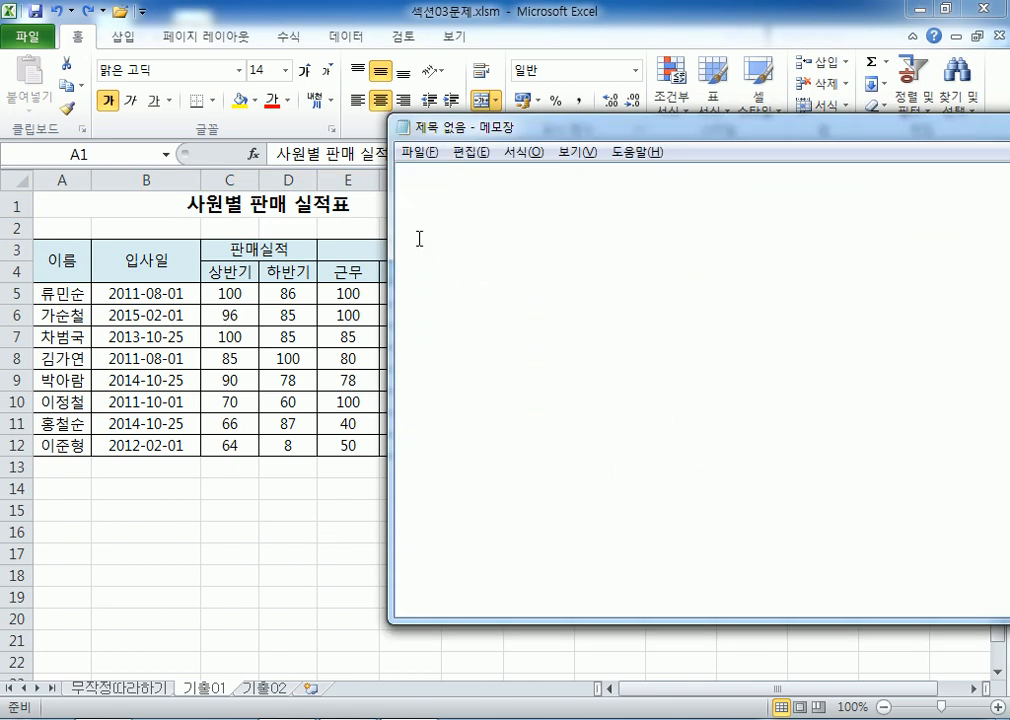
pyautogui.write('58wH')
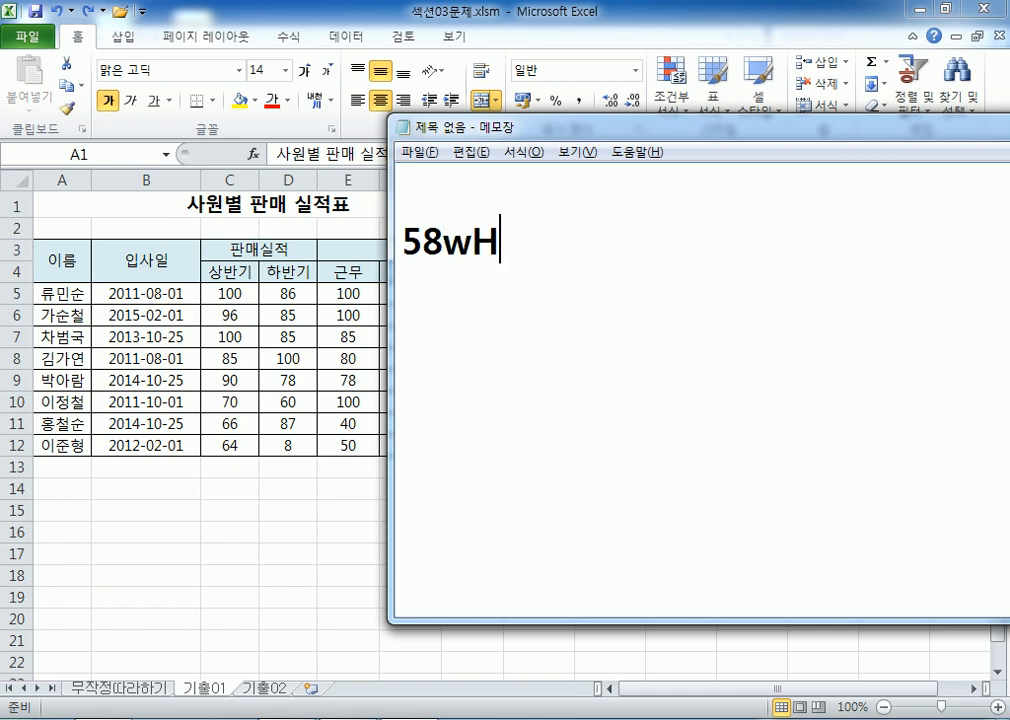
pyautogui.press('BackSpace')
pyautogui.press('BackSpace')
pyautogui.write('w')
pyautogui.press('BackSpace')
pyautogui.write('쪽) ')
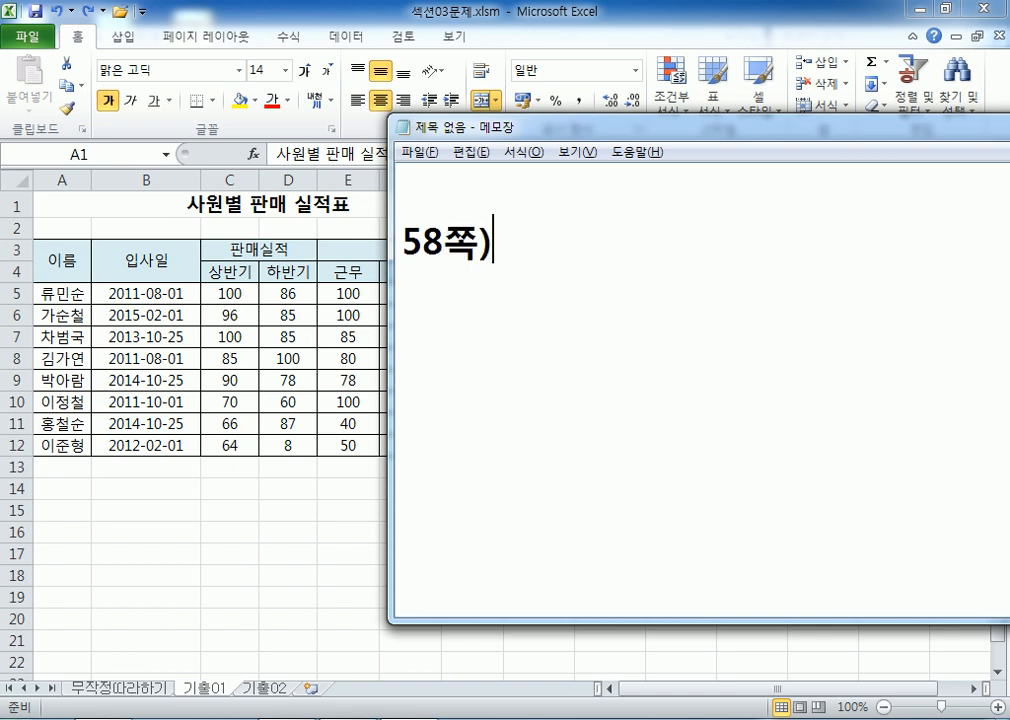
pyautogui.write('조건부서서')
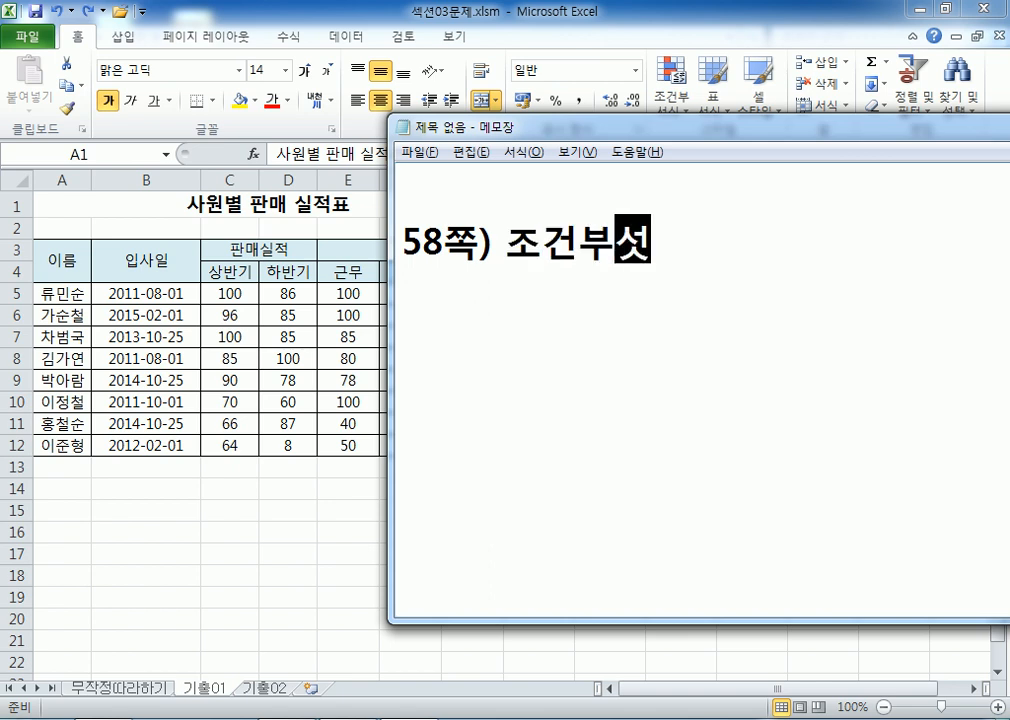
pyautogui.press('BackSpace')
pyautogui.write('식')
pyautogui.press('Return')
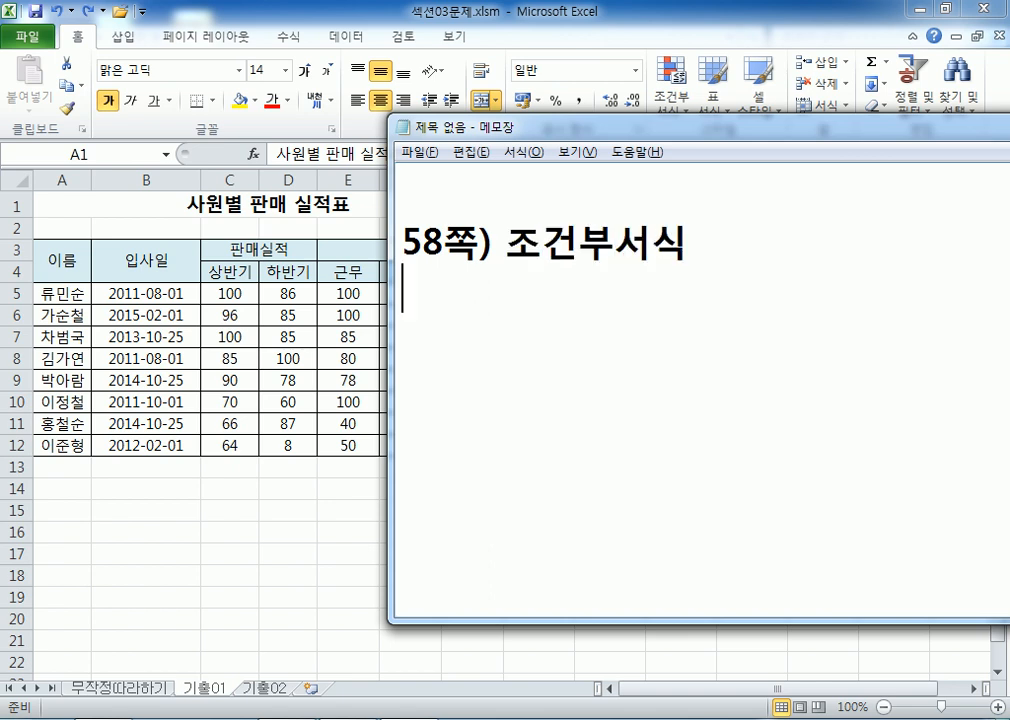
# Step: Write the condition "입사일이 10월에 해당한다면, 행 전체" under the 58쪽 heading
pyautogui.write('입사일')
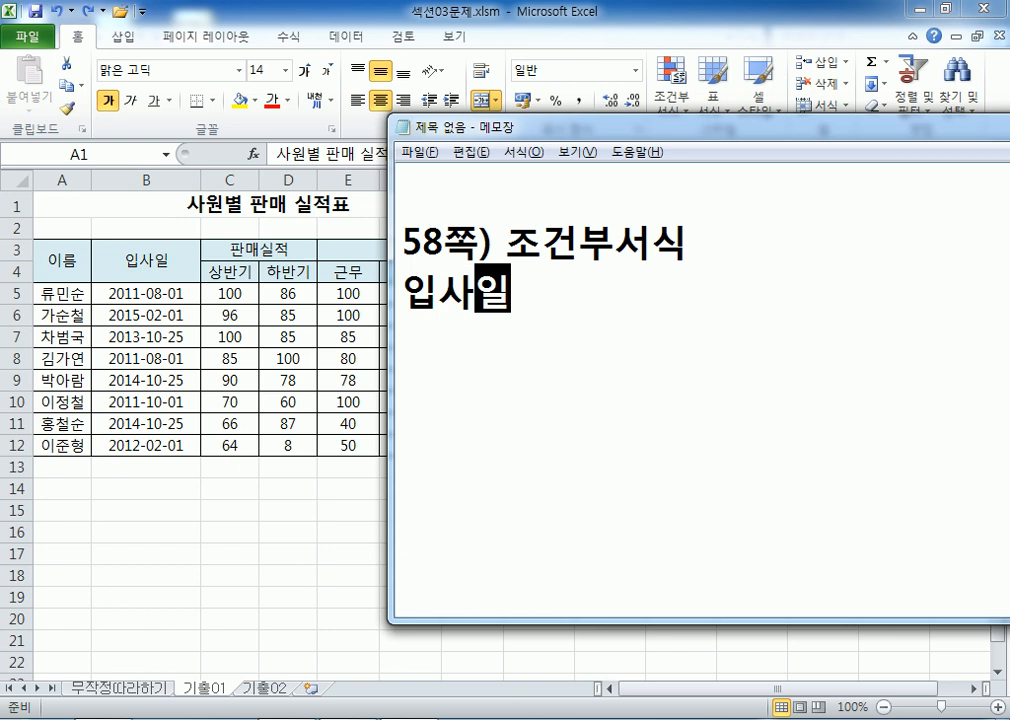
pyautogui.write('이 10월')
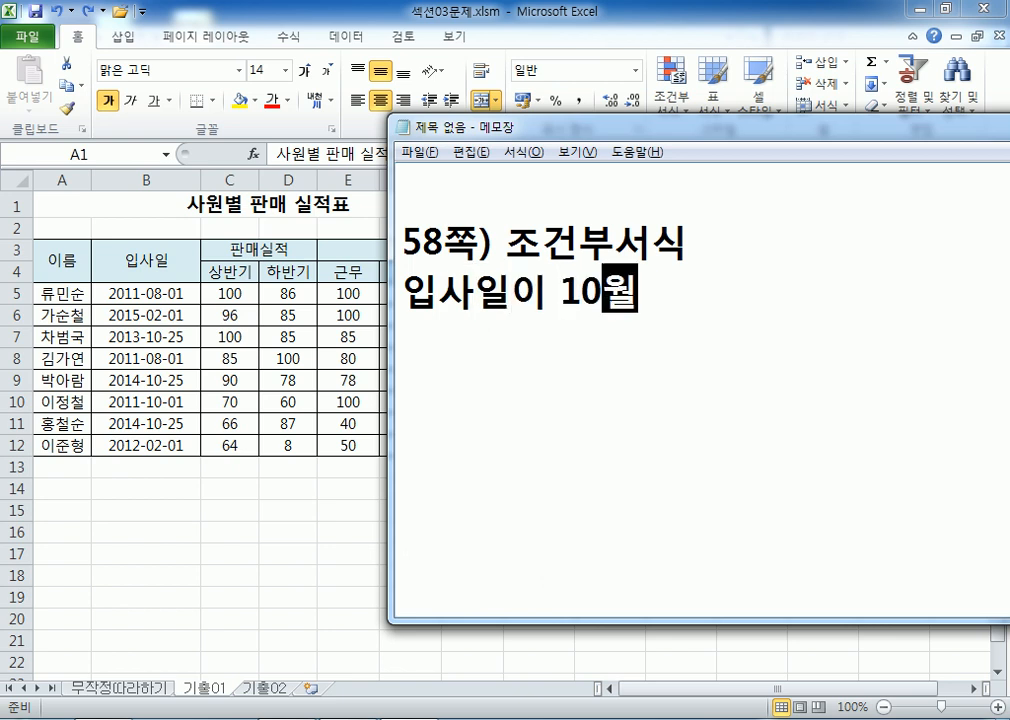
pyautogui.write('에 해당한')
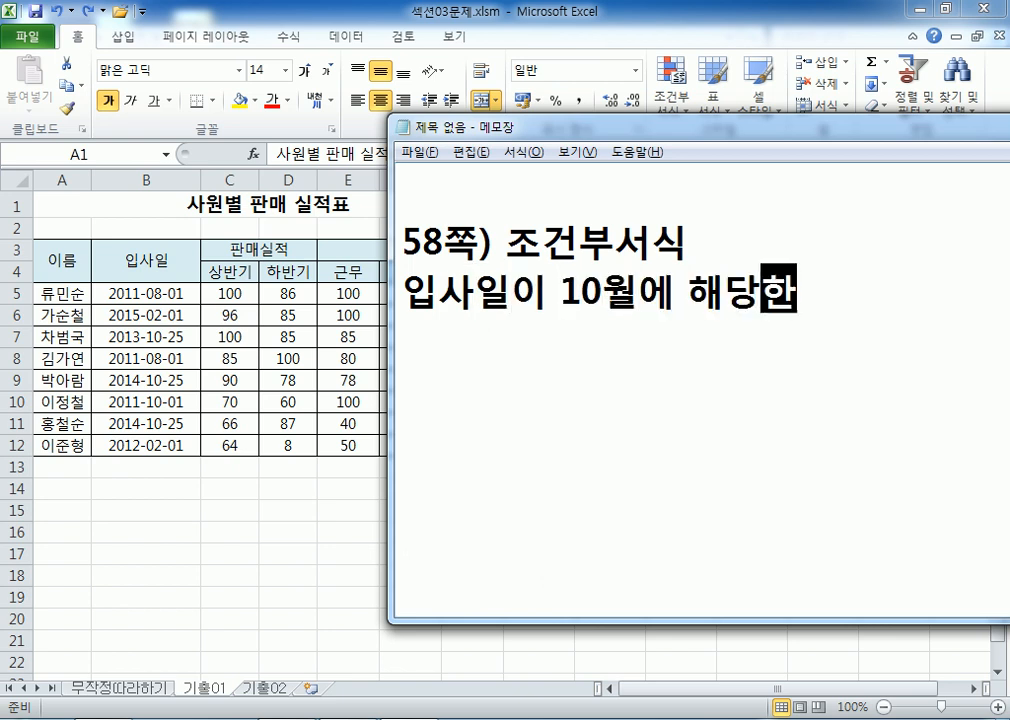
pyautogui.write('담면')
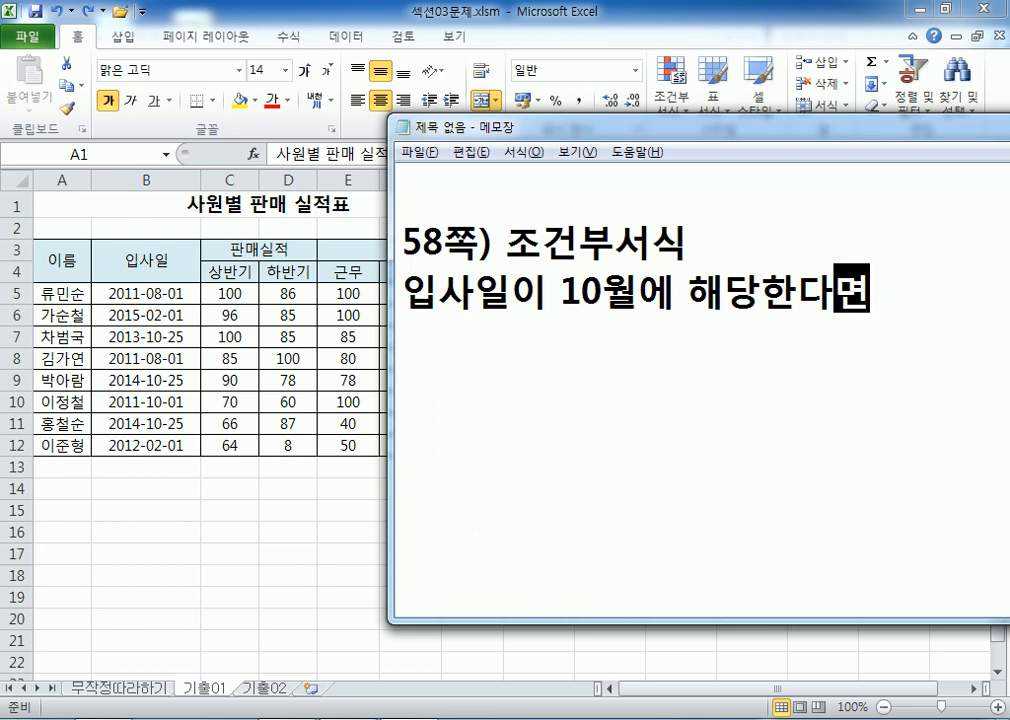
pyautogui.write(', 행 전ㅊ')
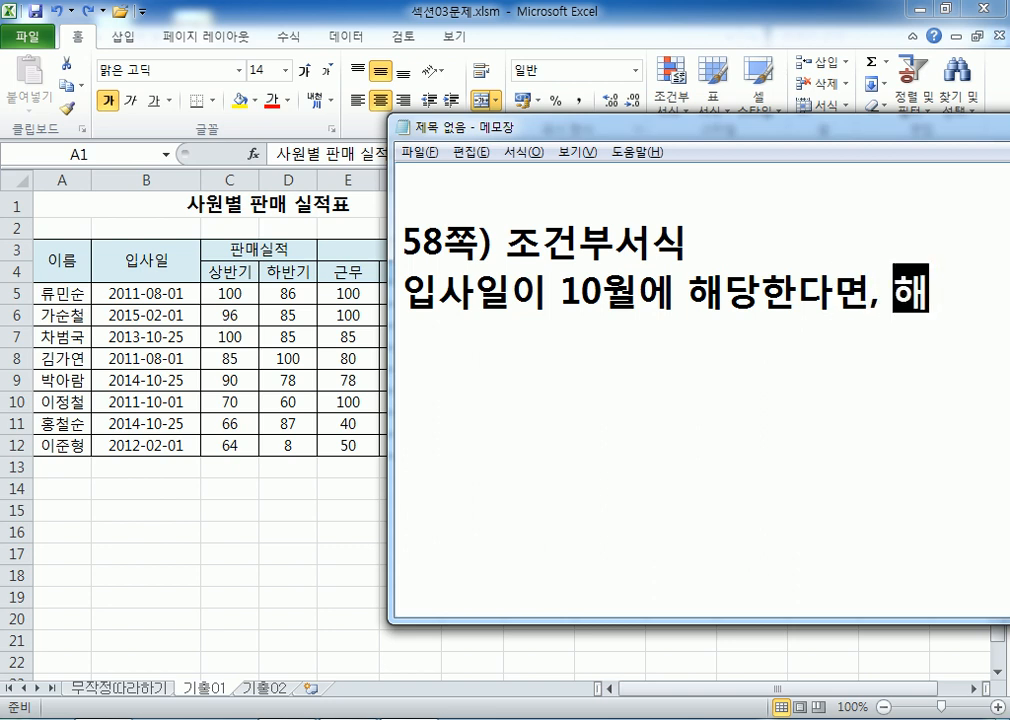
pyautogui.write('ㅔ')
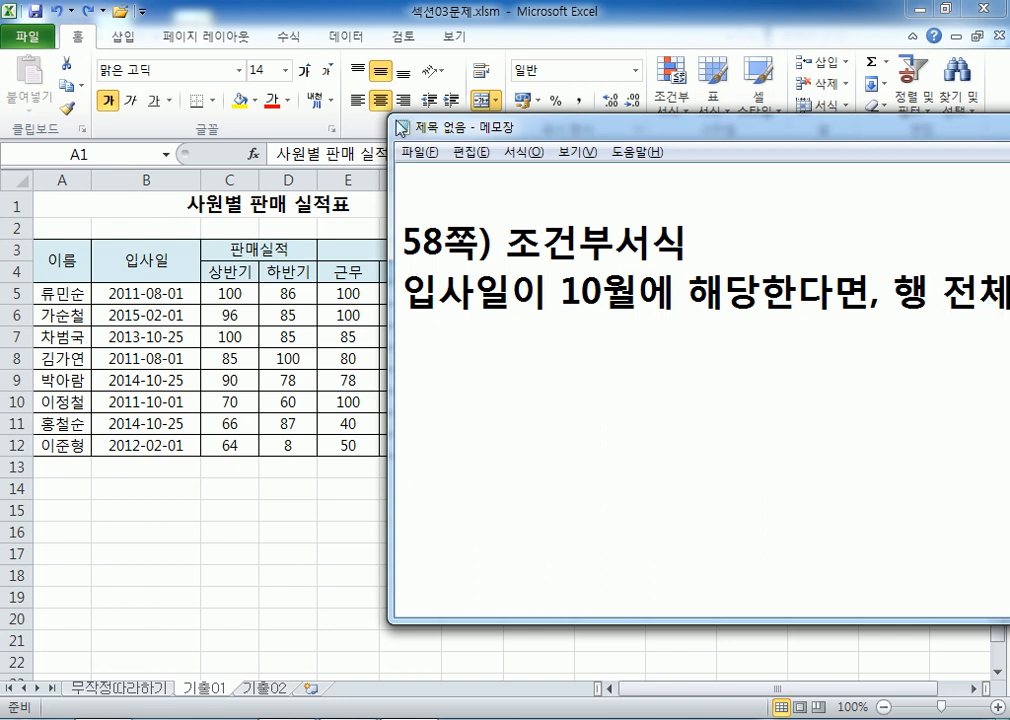
# Step: Continue the condition line with "에 대하여 소식" and reposition the Notepad window so the whole line fits on screen
pyautogui.moveTo(510, 130); pyautogui.dragTo(300, 117)
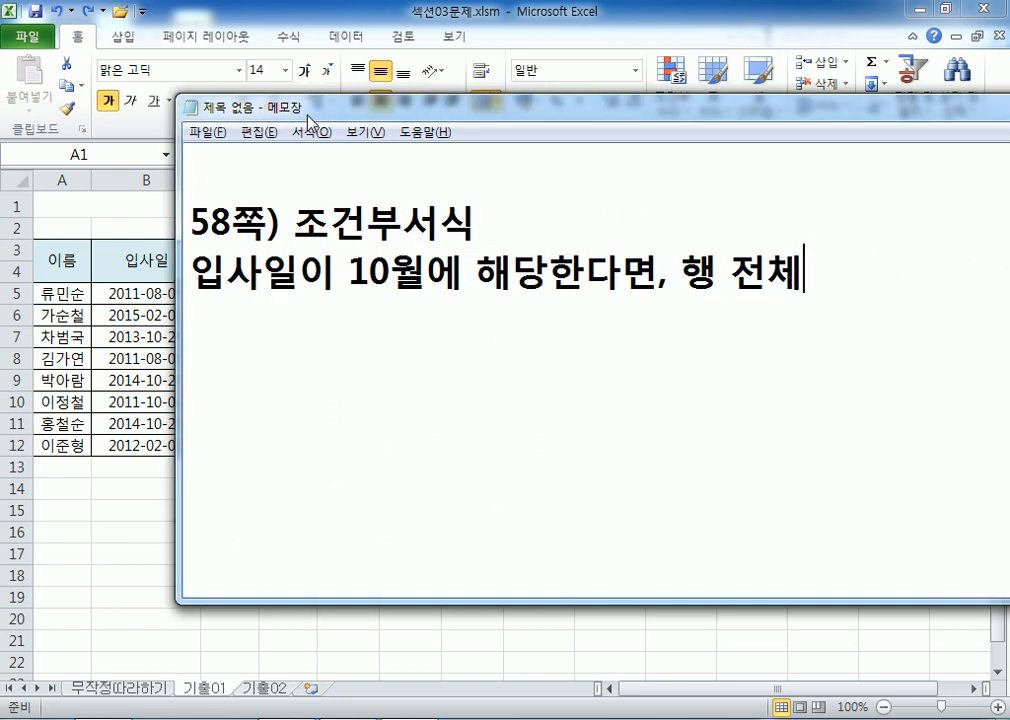
pyautogui.write('에 대하여 소')
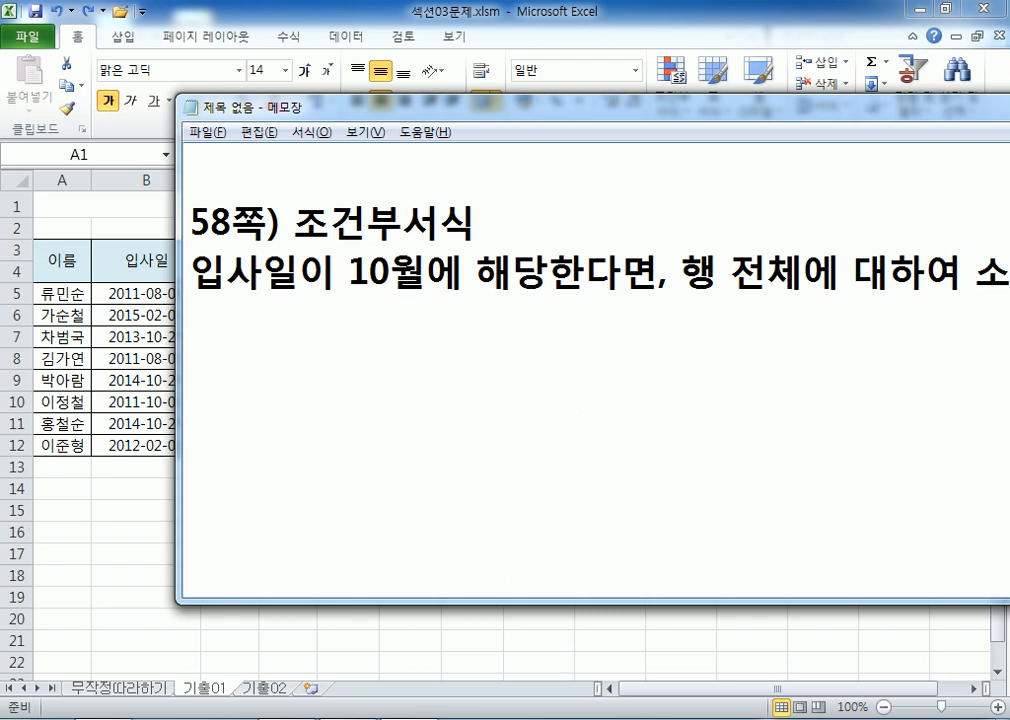
pyautogui.write('식')
pyautogui.moveTo(383, 115); pyautogui.dragTo(191, 27)
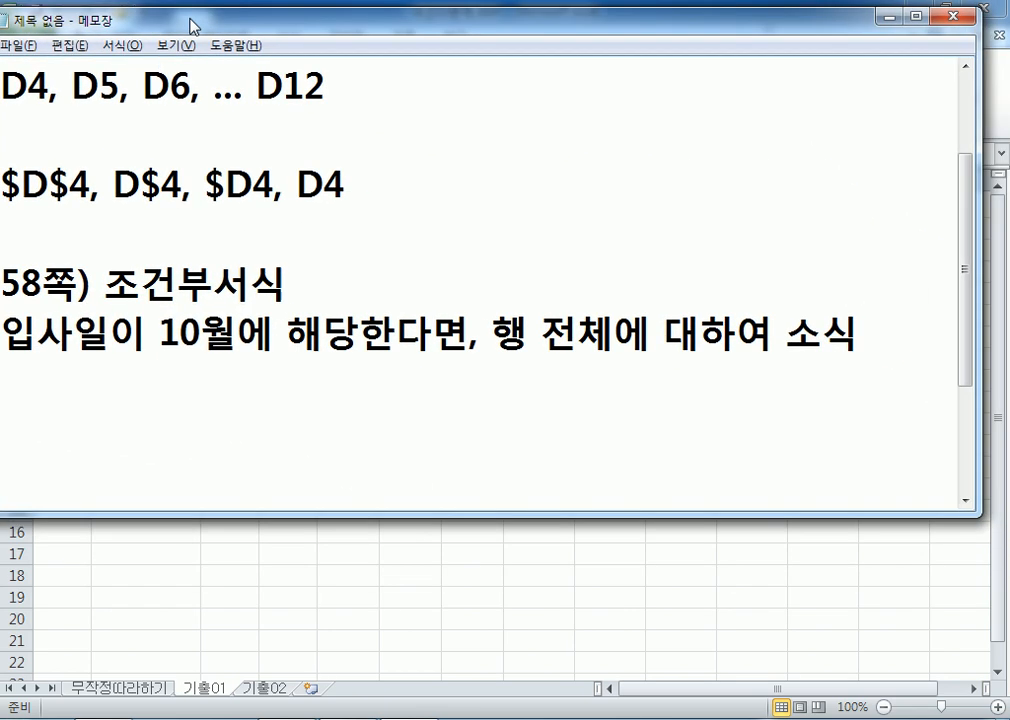
# Step: Replace the mistyped "소식" at the end of the condition line with "서식을 지정" and maximize the Notepad window
pyautogui.press('BackSpace')
pyautogui.write('ㅓ')
pyautogui.press('BackSpace')
pyautogui.press('BackSpace')
pyautogui.write('서식을 지정')
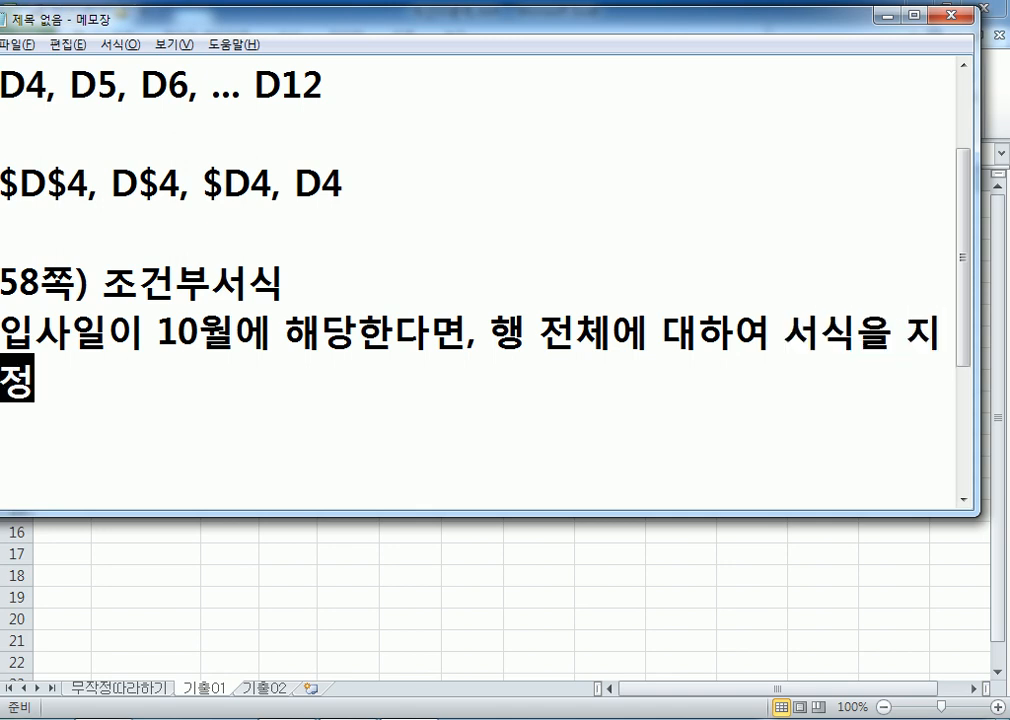
pyautogui.doubleClick(419, 22)
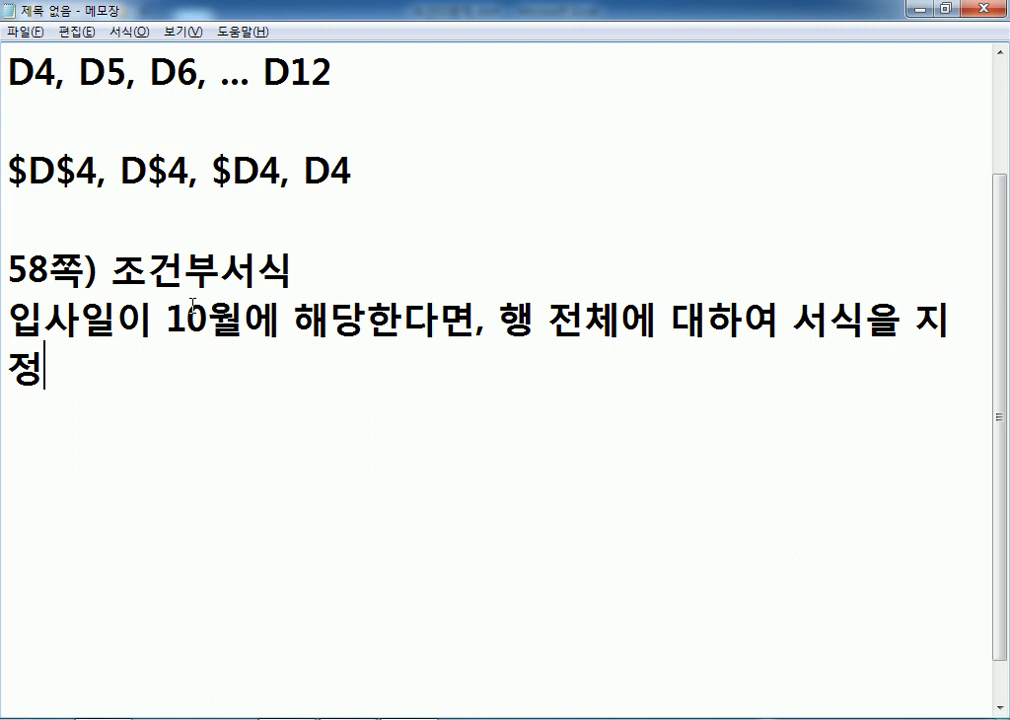
# Step: Append ", MONTH 함수를 사용" to the condition sentence and dismiss the advertisement popup
pyautogui.write(',')
pyautogui.write('MON')
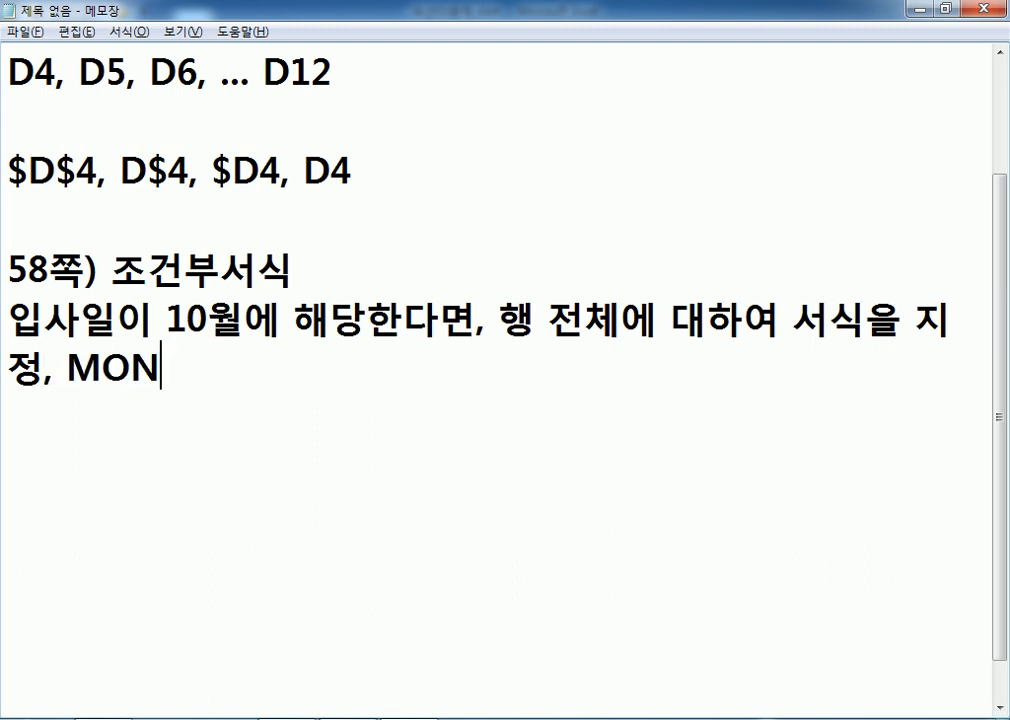
pyautogui.write('TH ㅗ하')
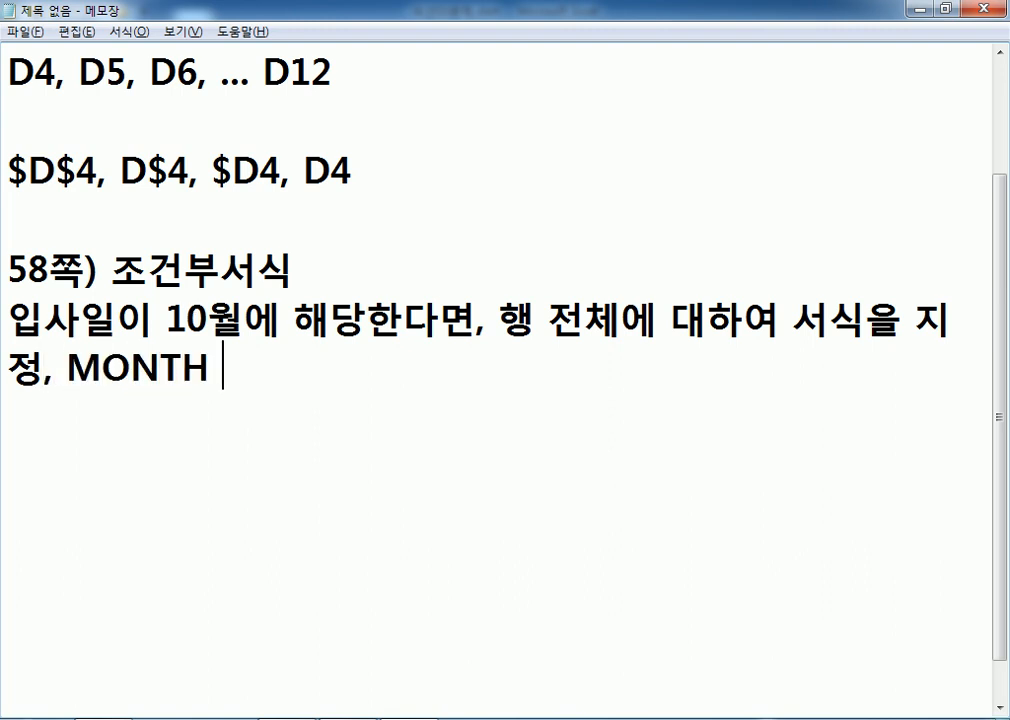
pyautogui.press('BackSpace')
pyautogui.press('BackSpace')
pyautogui.press('BackSpace')
pyautogui.write('ㅎㅏㅁ소ㅜㅡ')
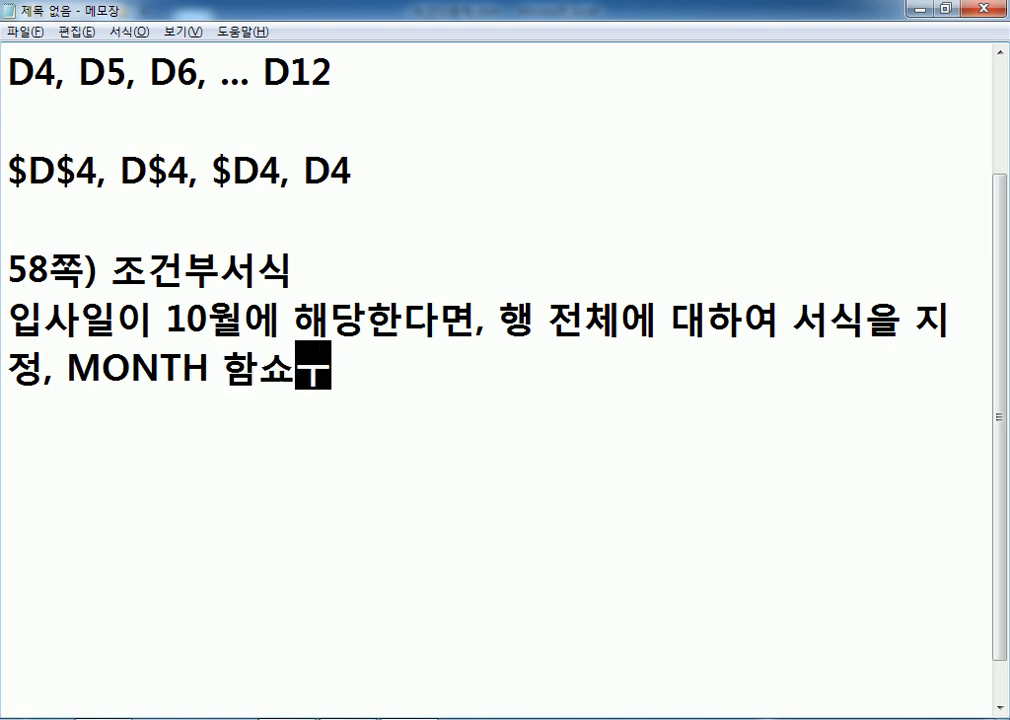
pyautogui.press('BackSpace')
pyautogui.press('BackSpace')
pyautogui.press('BackSpace')
pyautogui.write('수를 사용')
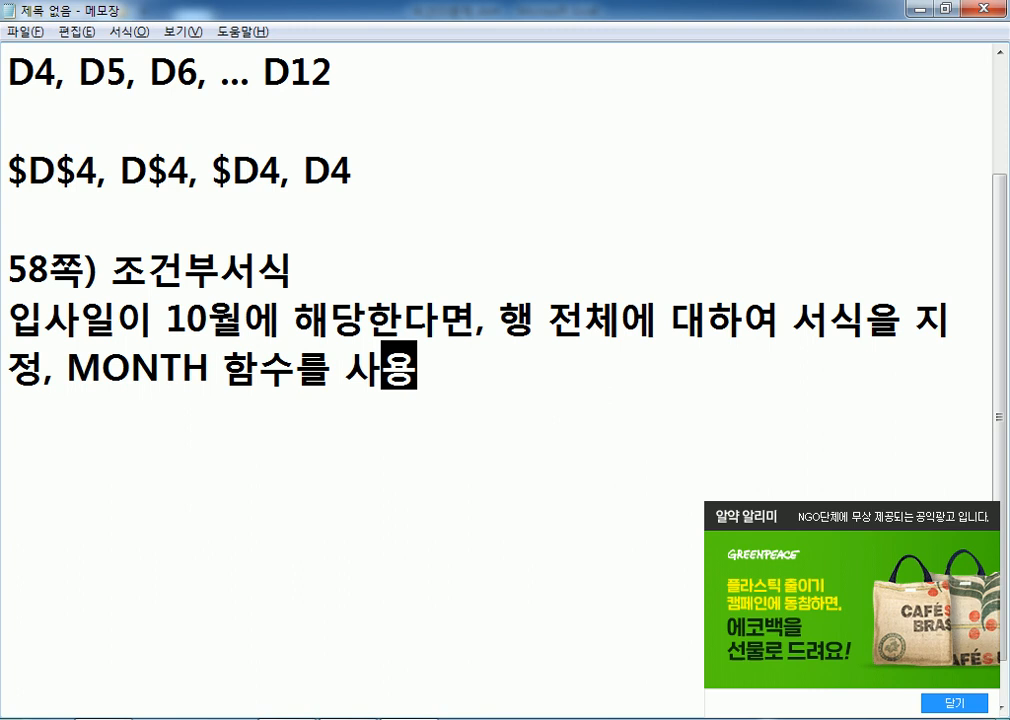
pyautogui.click(953, 703)
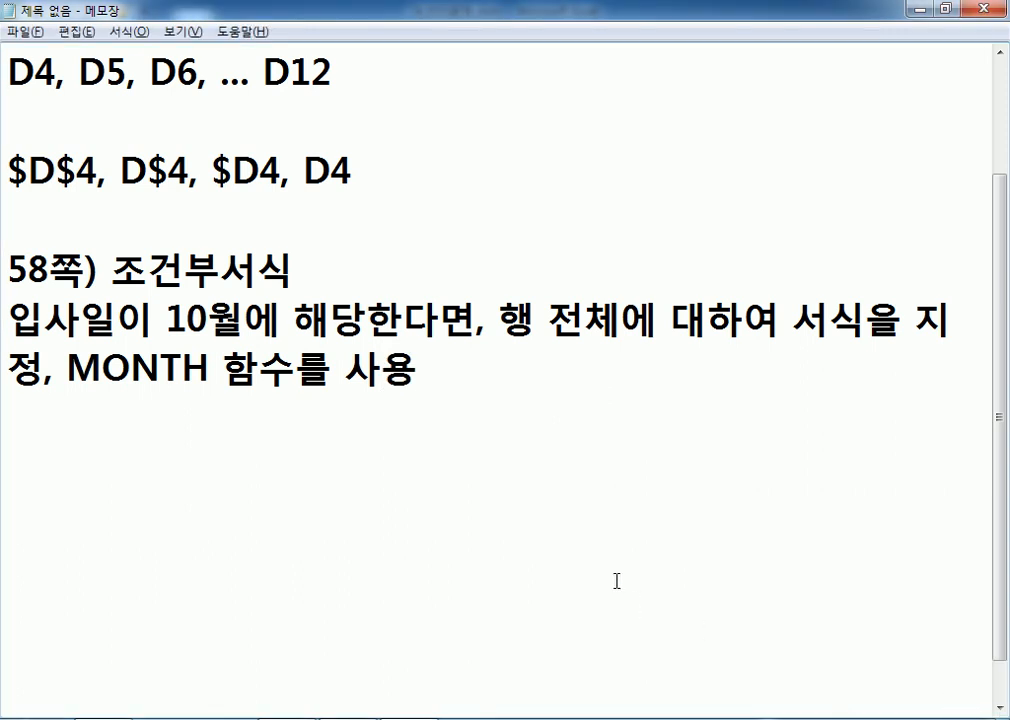
# Step: Add several blank lines below the MONTH note to make room for the formula explanation
pyautogui.press('Return')
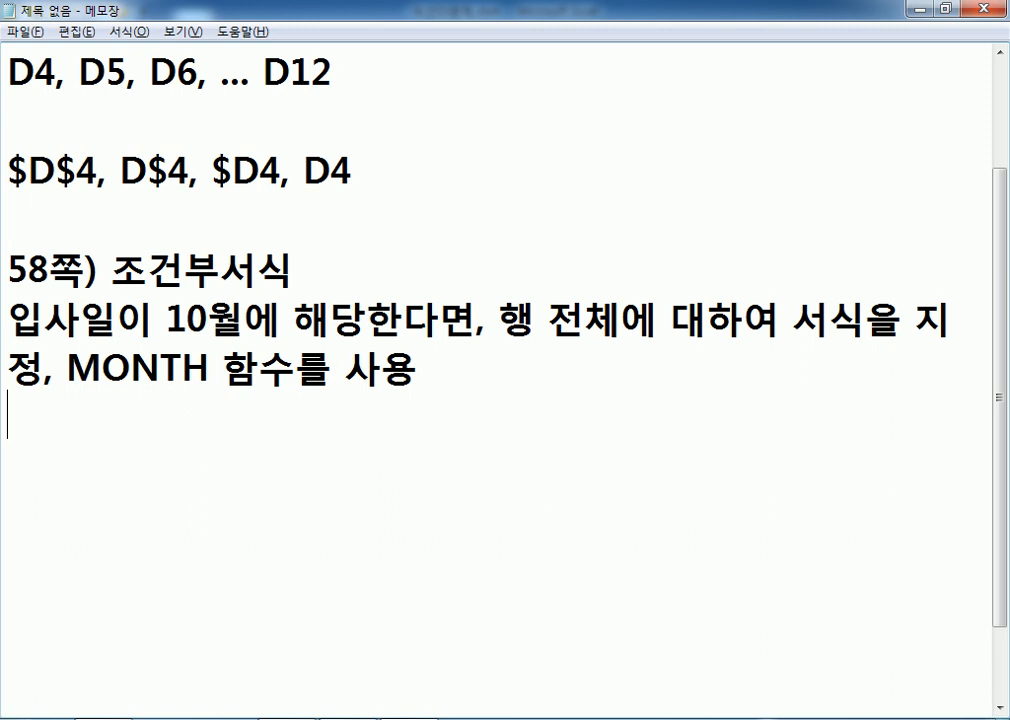
pyautogui.scroll(-1, 580, 420)
pyautogui.press('Return')
pyautogui.press('Return')
pyautogui.press('Return')
pyautogui.press('Return')
pyautogui.scroll(-1, 516, 429)
pyautogui.scroll(1, 516, 429)
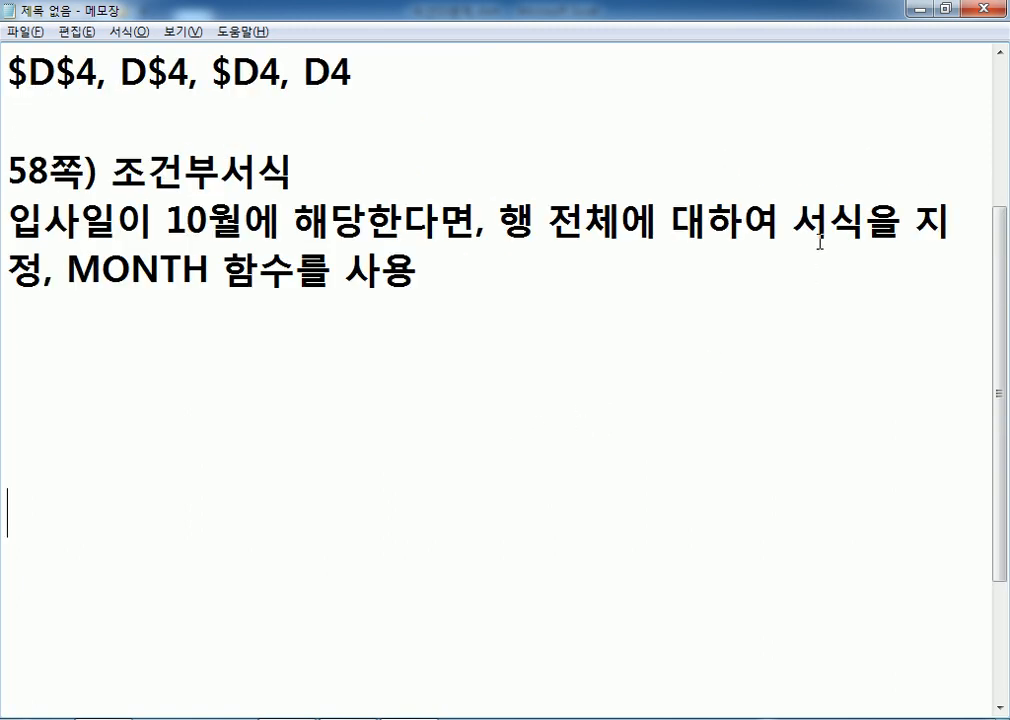
pyautogui.scroll(2, 974, 262)
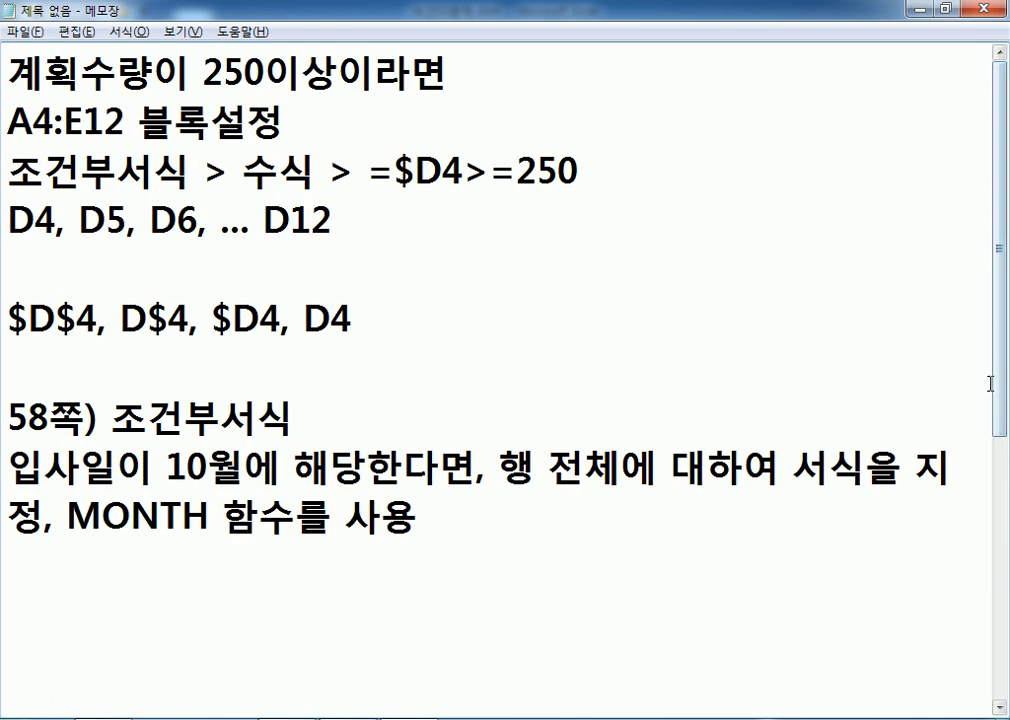
pyautogui.moveTo(998, 401); pyautogui.dragTo(1003, 541)
# Step: Switch to Excel, select the data range A5:G12 on the 기출01 sheet and make B5 the active cell
pyautogui.hotkey('alt', 'Tab')
pyautogui.moveTo(78, 297); pyautogui.dragTo(464, 447)
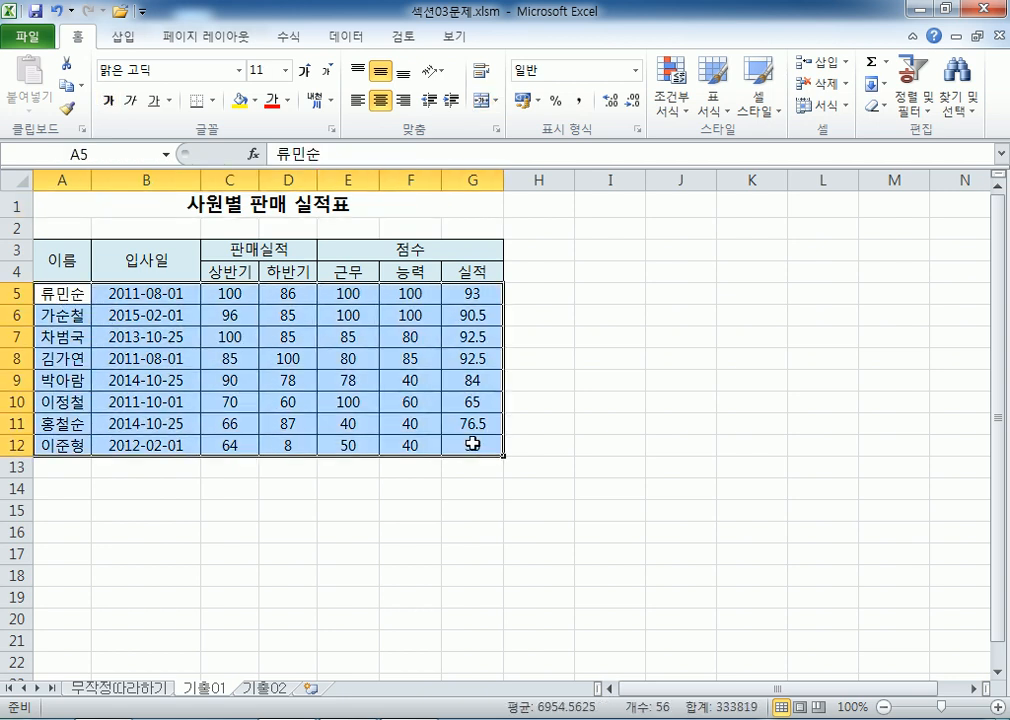
pyautogui.press('Tab')
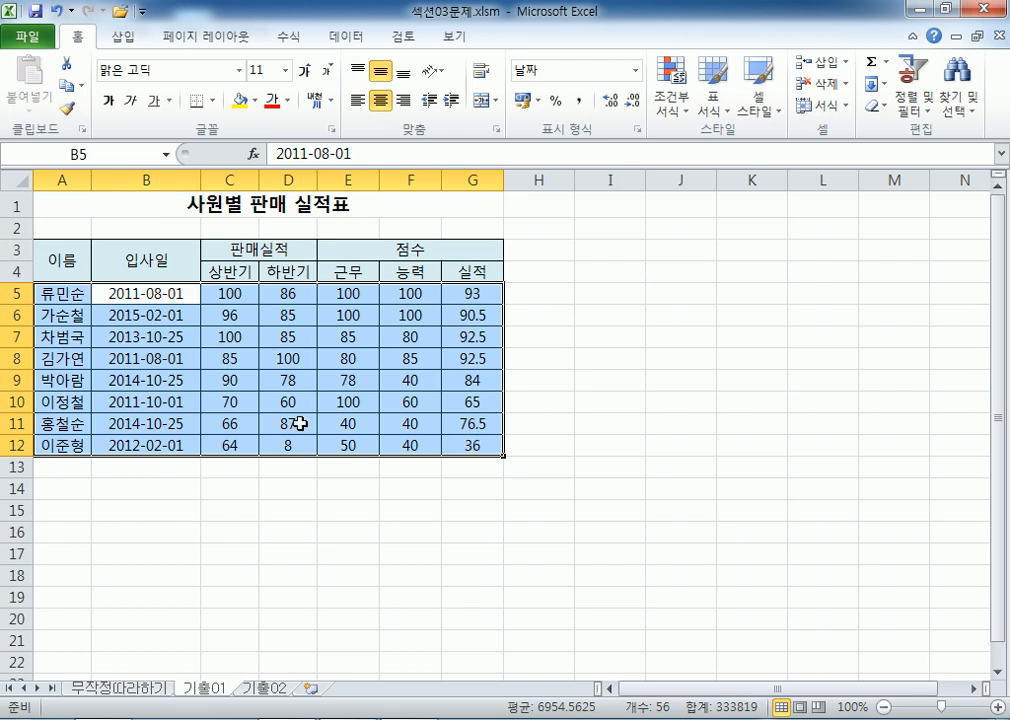
# Step: Switch to Notepad and write the column-fixed reference =$B5 below the MONTH note, checking the hire date cell in Excel
pyautogui.hotkey('alt', 'Tab')
pyautogui.write('=B')
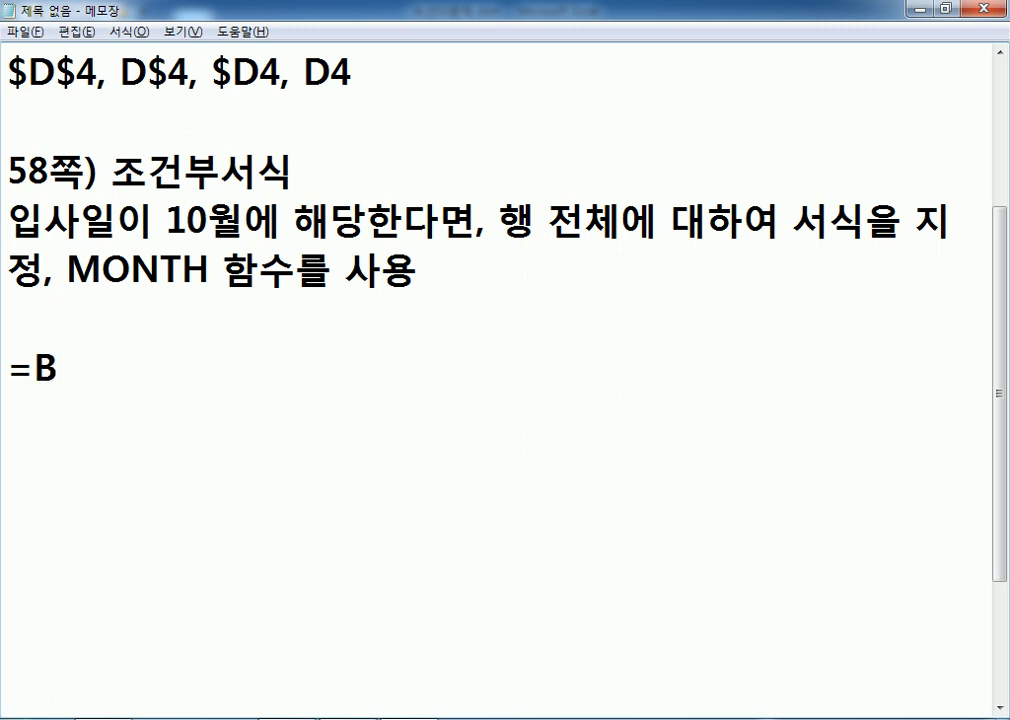
pyautogui.hotkey('alt', 'Tab')
pyautogui.hotkey('alt', 'Tab')
pyautogui.write('5')
pyautogui.press('Left')
pyautogui.press('Left')
pyautogui.write('$')
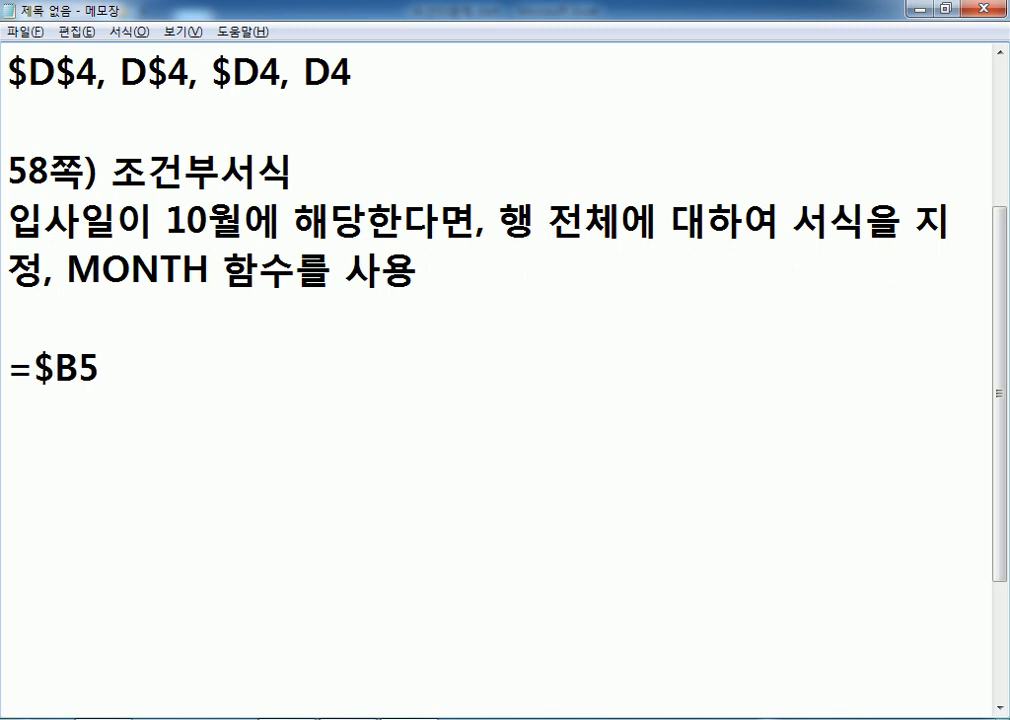
# Step: Examine the $ sign in the earlier =$D4>=250 formula and the word MONTH in the 58쪽 note
pyautogui.scroll(2, 518, 349)
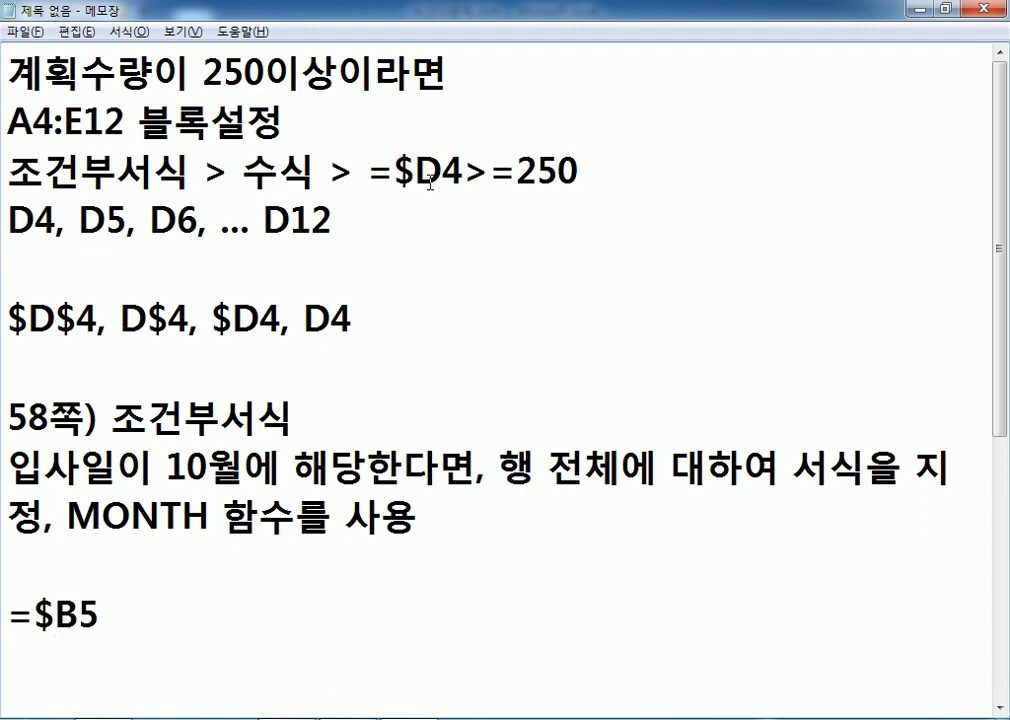
pyautogui.moveTo(419, 178); pyautogui.dragTo(394, 178)
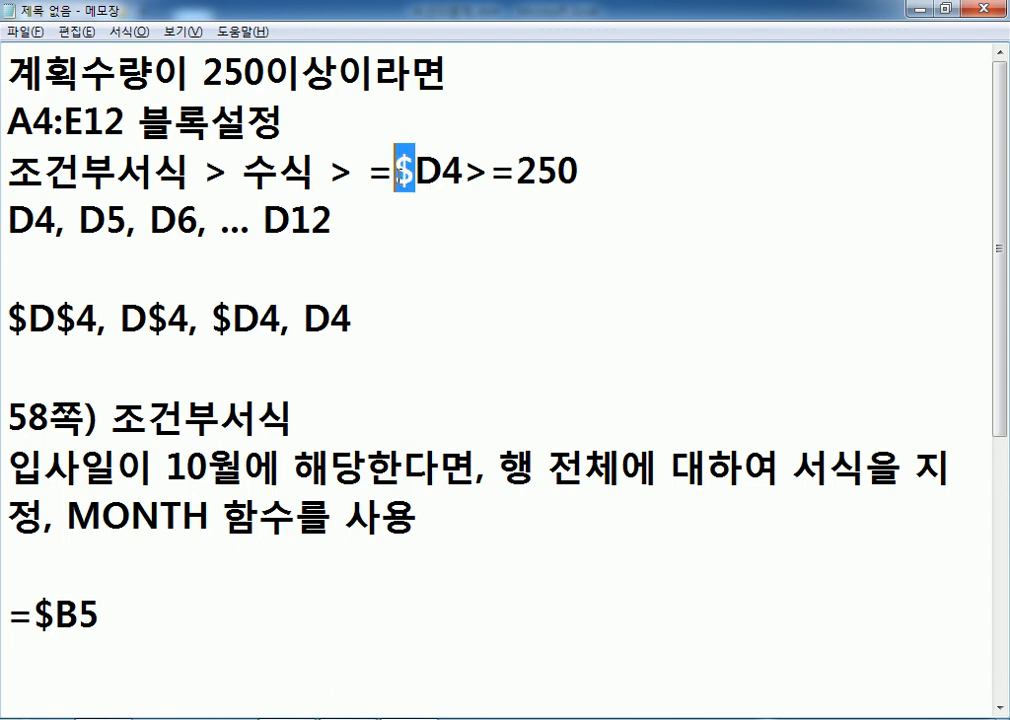
pyautogui.scroll(-3, 282, 259)
pyautogui.click(198, 212)
pyautogui.moveTo(72, 64); pyautogui.dragTo(206, 68)
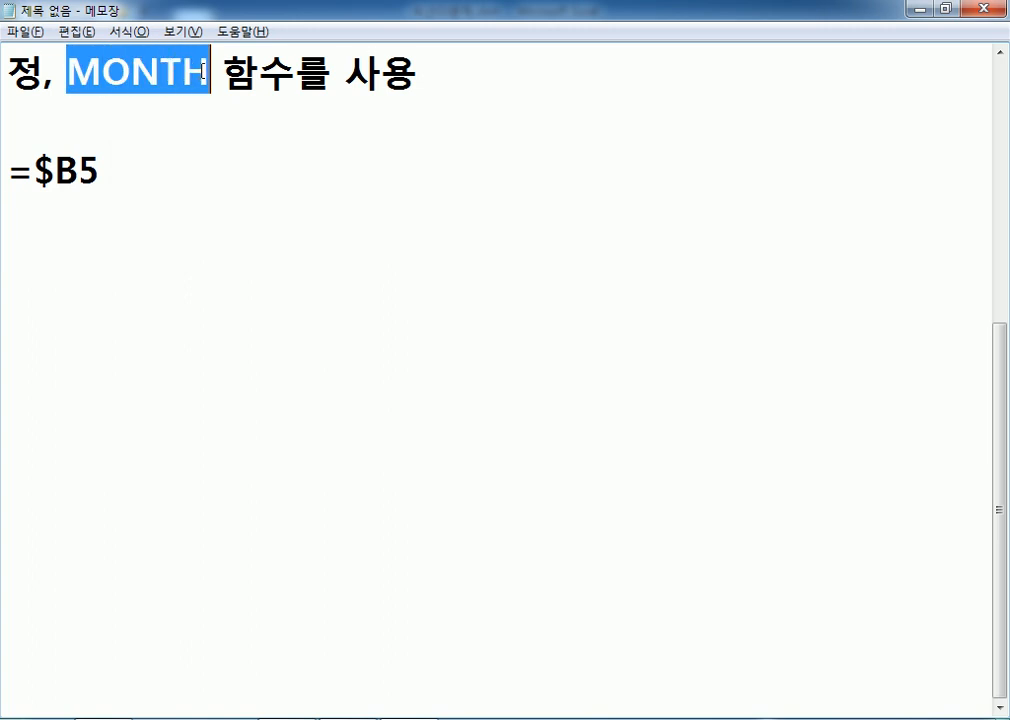
# Step: Write the function explanation "=MONTH(날짜) : 날짜에서 월을 추출" on the line below =$B5
pyautogui.click(162, 207)
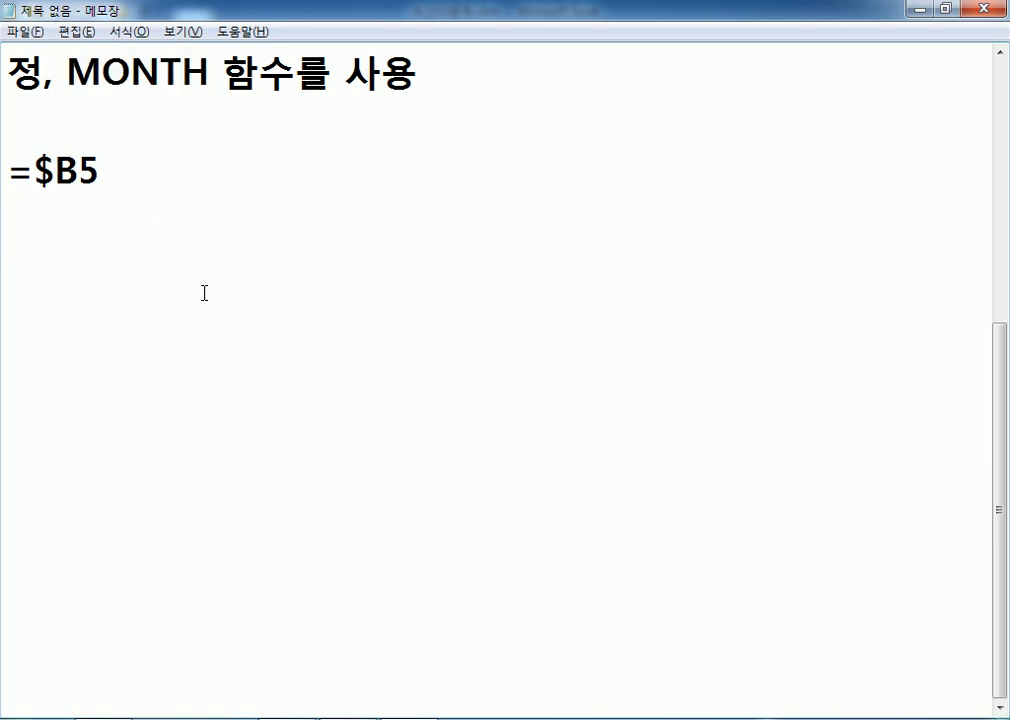
pyautogui.write('=MONTH*(')
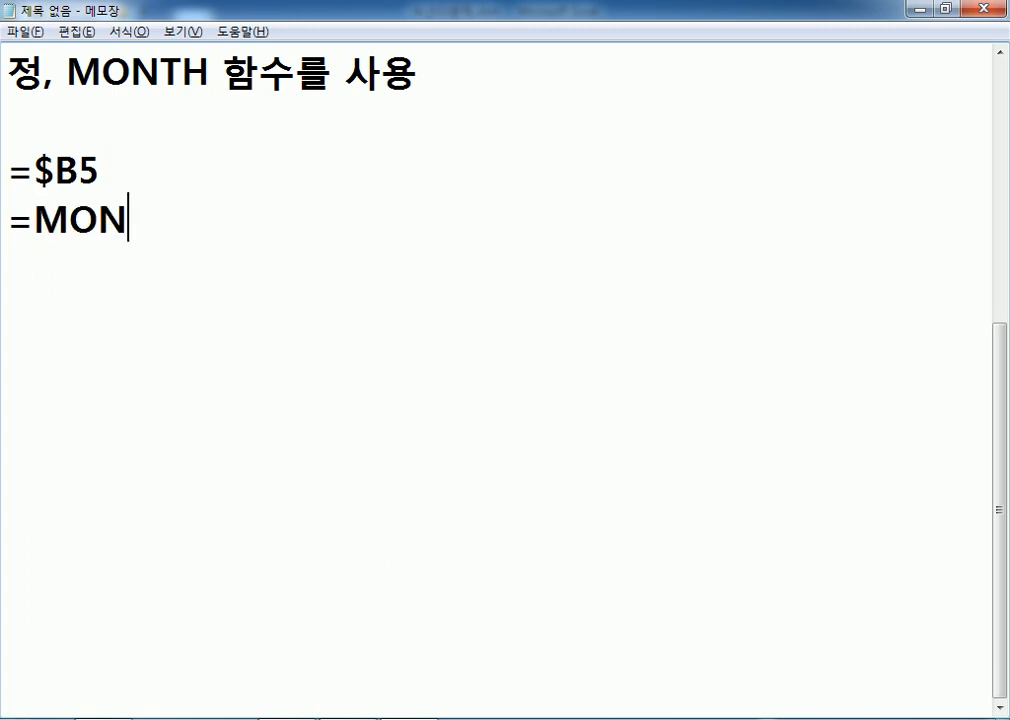
pyautogui.press('BackSpace')
pyautogui.press('BackSpace')
pyautogui.write('(날ㅉㅏ)')
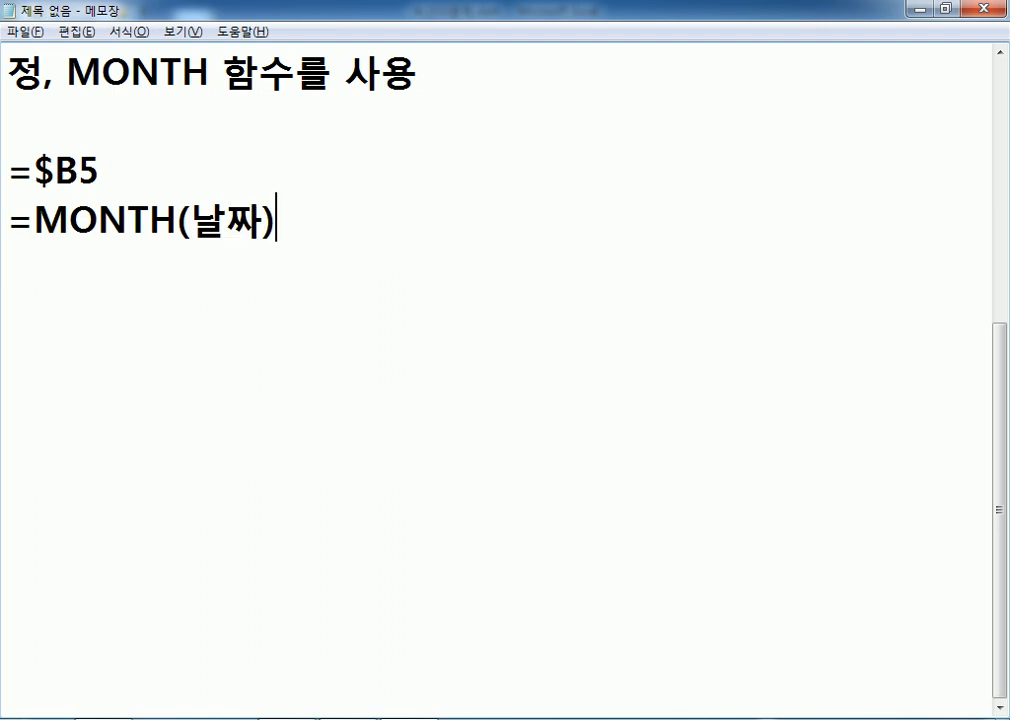
pyautogui.write(' : 날')
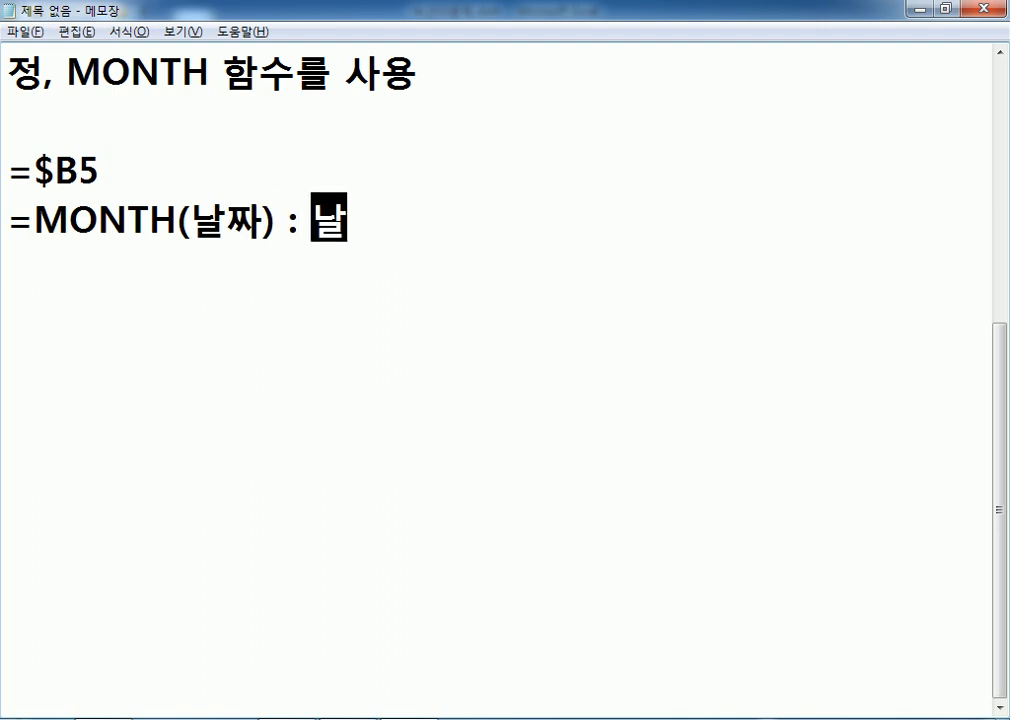
pyautogui.write('짜에서 ')
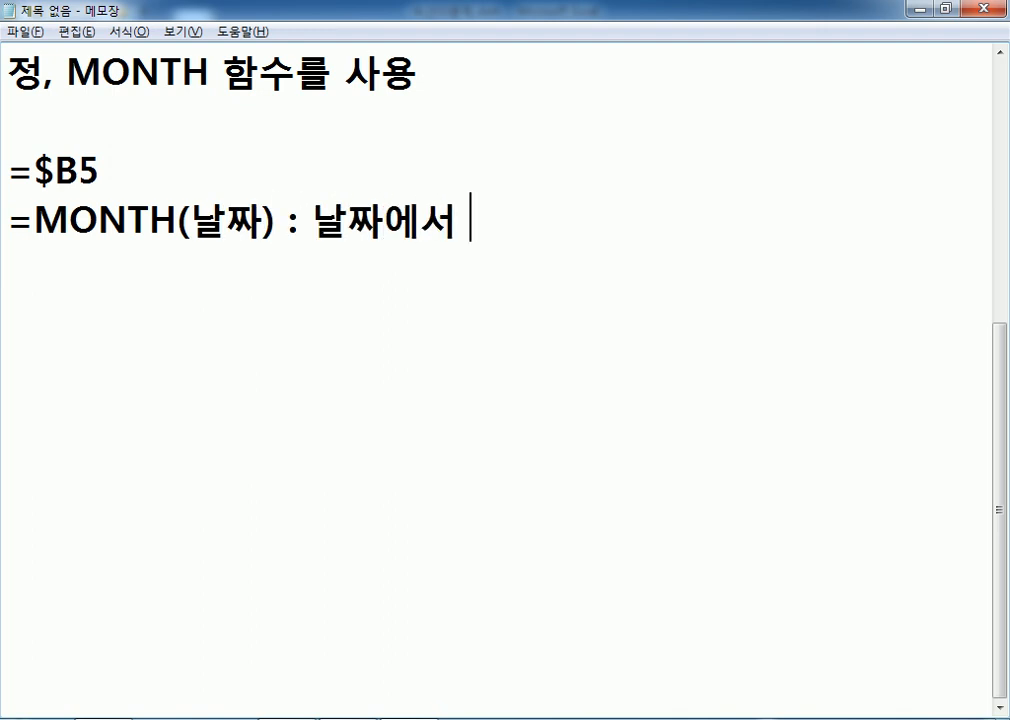
pyautogui.write('워ㄹ을 추')
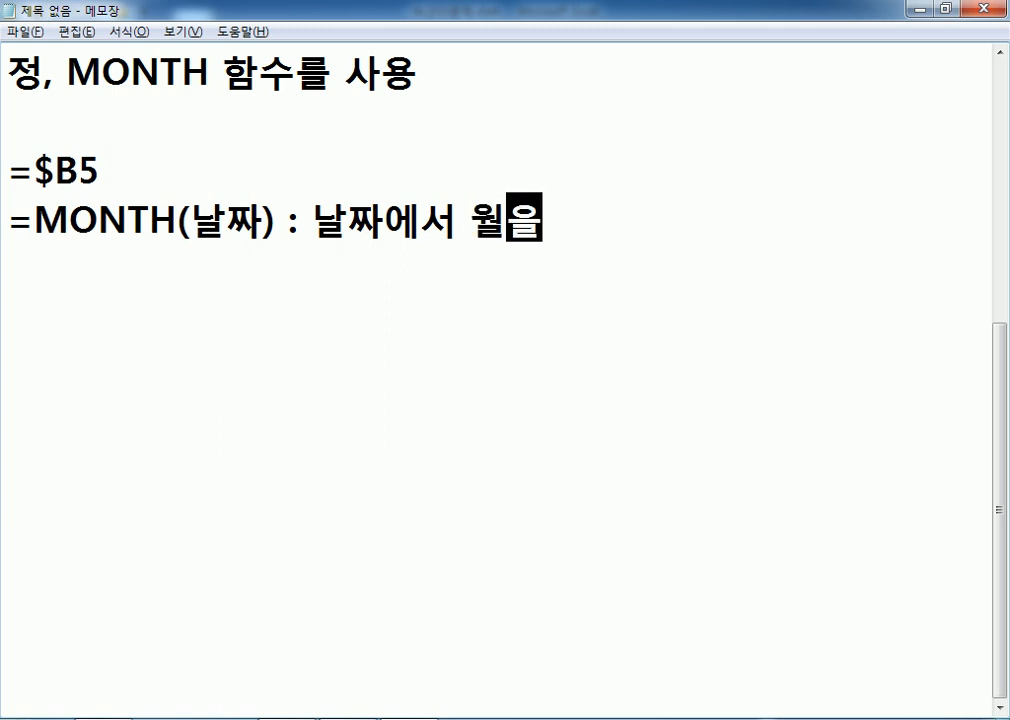
pyautogui.write('출')
pyautogui.press('Return')
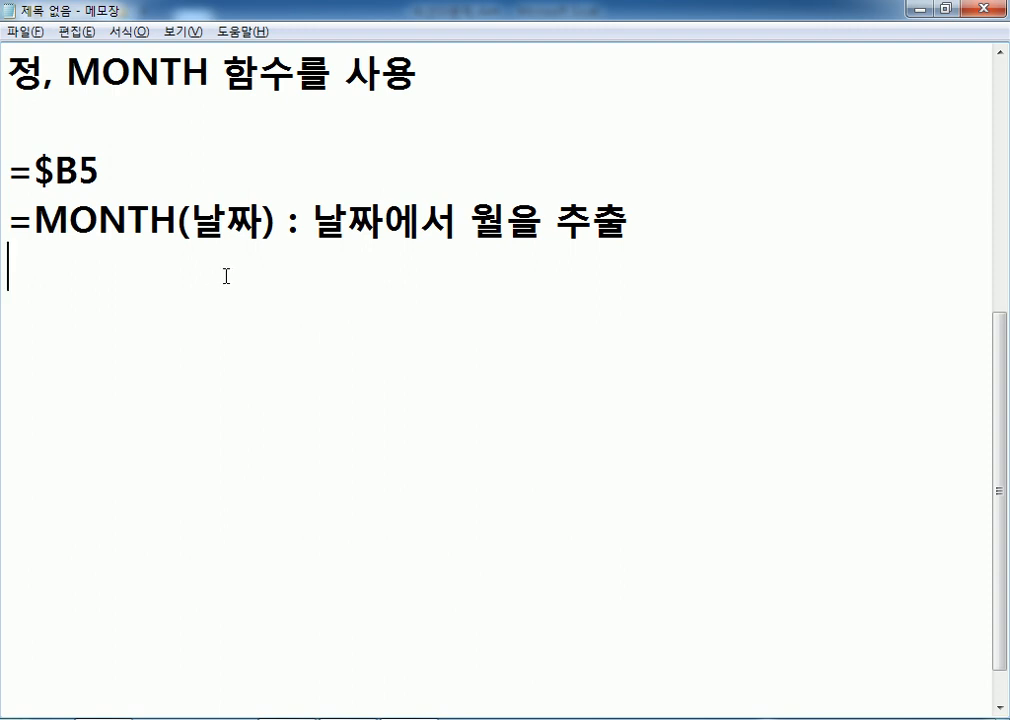
# Step: Write the condition formula =MONTH($D5)=10 on a new line and begin its explanation with " : 입사일("
pyautogui.press('Return')
pyautogui.write('=MONTH(')
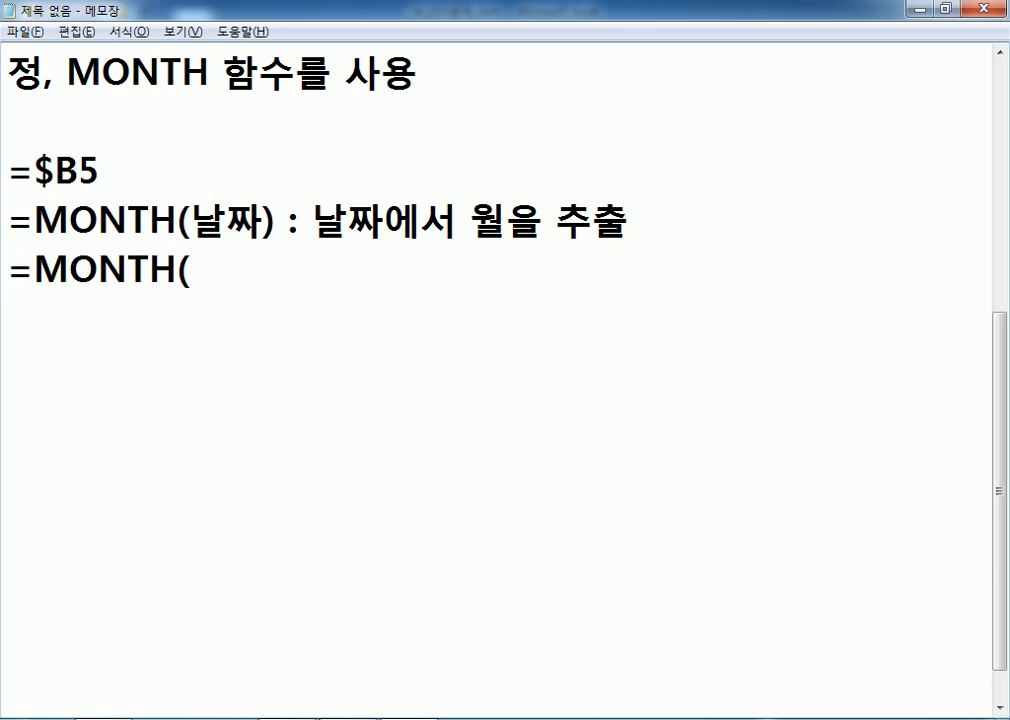
pyautogui.write('$D5)')
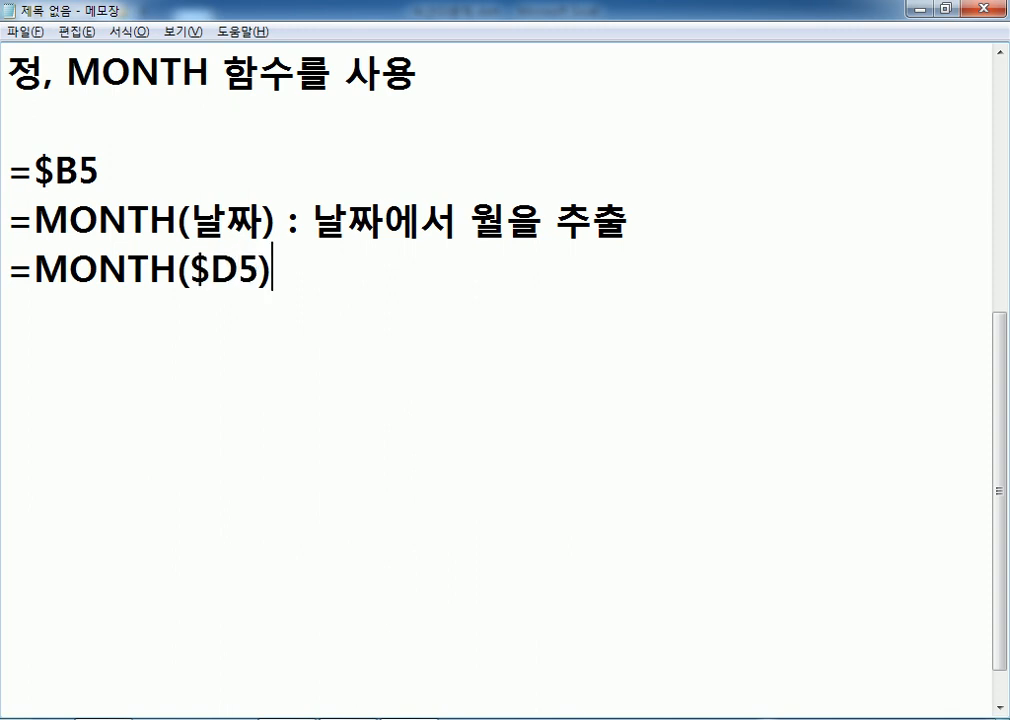
pyautogui.write('=10')
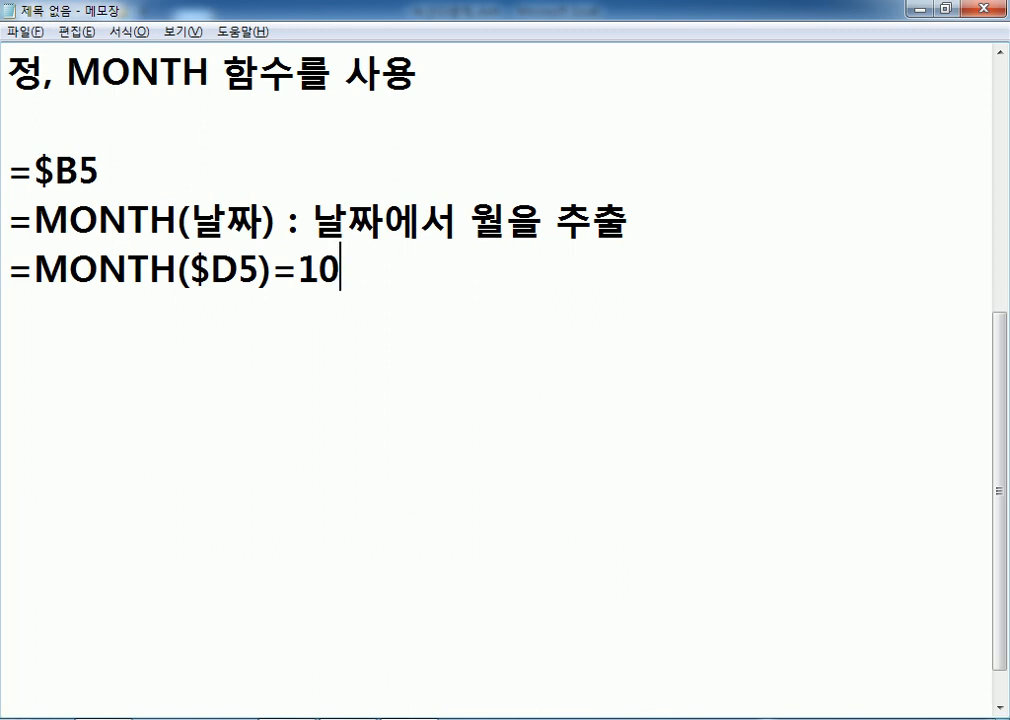
pyautogui.write(' : 입사일(')
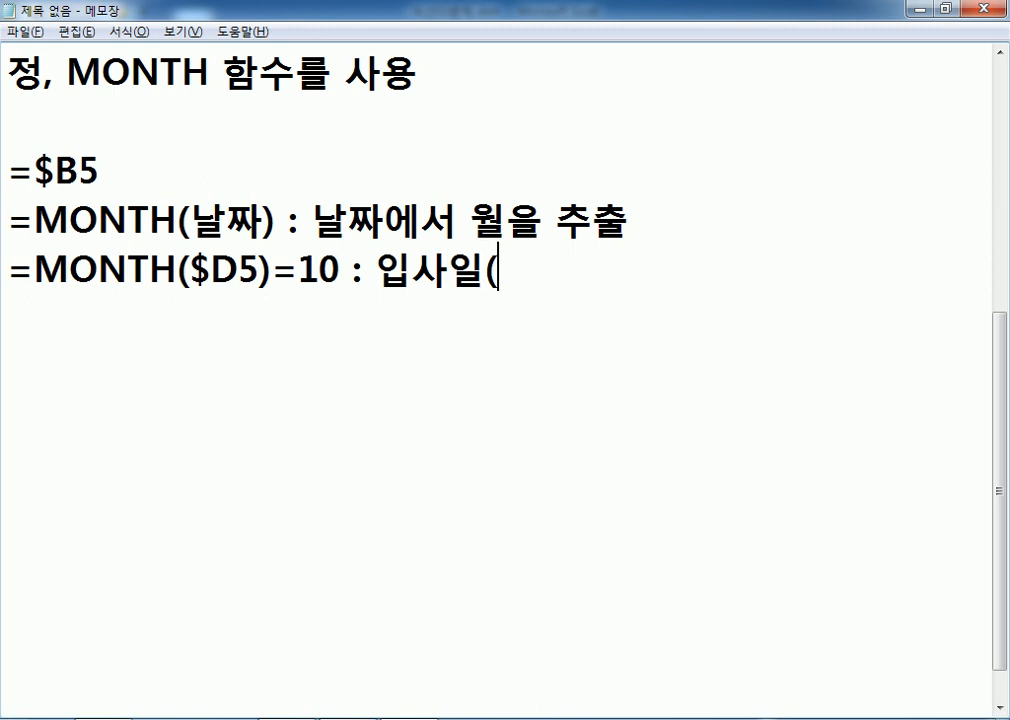
pyautogui.write('ㅇ5:')
pyautogui.press('BackSpace')
pyautogui.press('BackSpace')
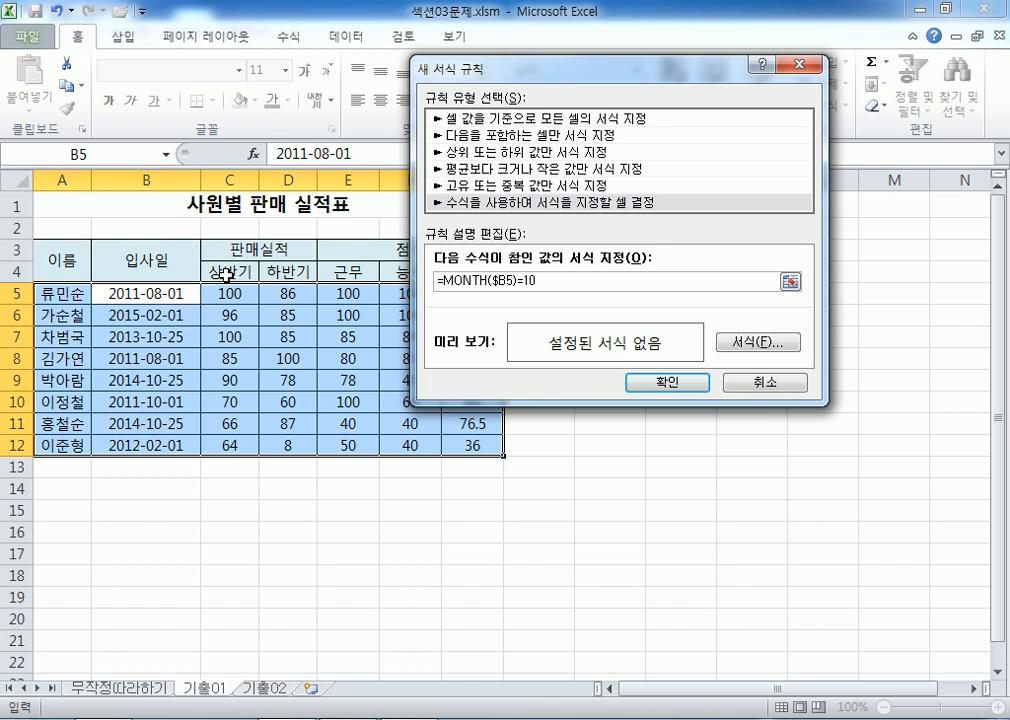
# Step: Open the format settings for the new conditional formatting rule =MONTH($B5)=10 in Excel
pyautogui.hotkey('alt', 'f')
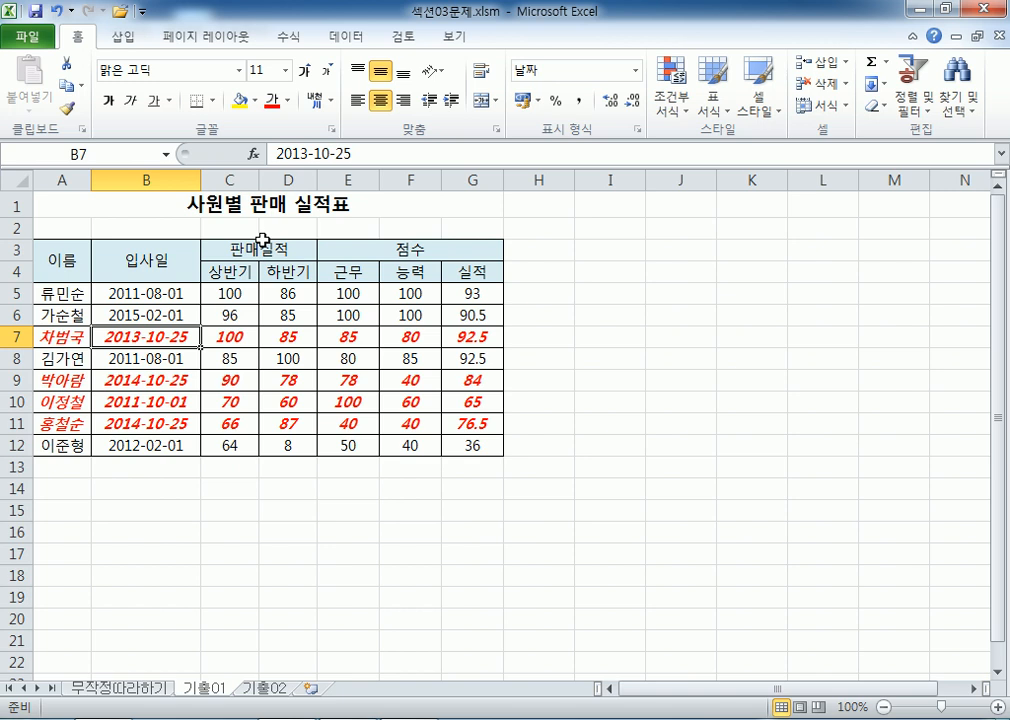
# Step: Switch to Notepad and correct the hire date range in the =MONTH($B5)=10 explanation to B5:B12
pyautogui.hotkey('alt', 'Tab')
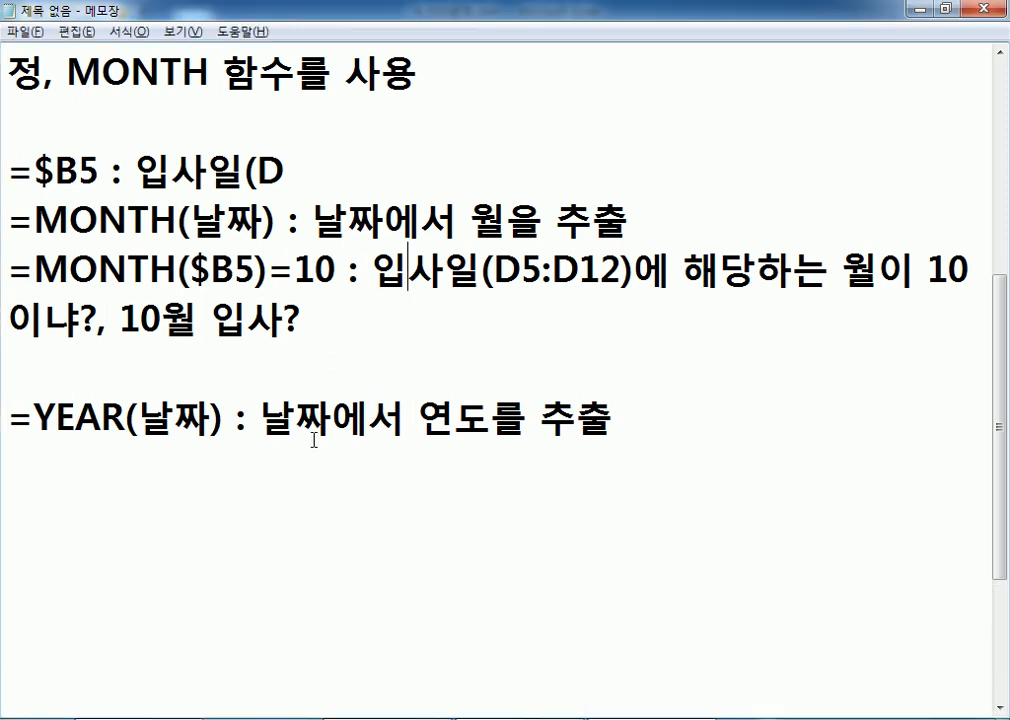
pyautogui.click(495, 272)
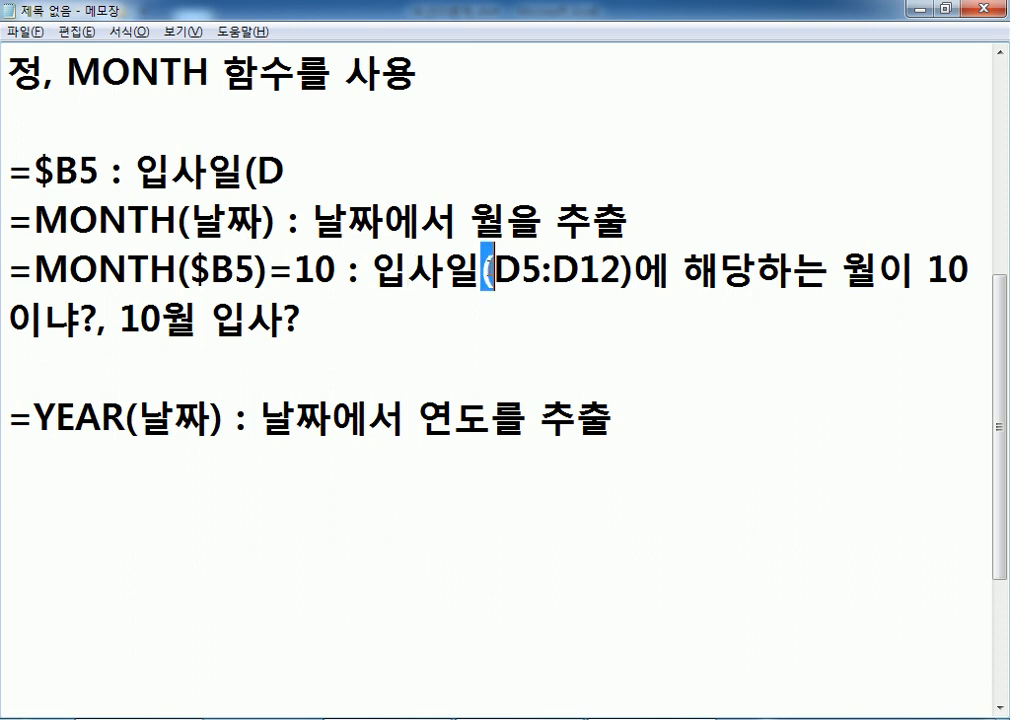
pyautogui.press('Delete')
pyautogui.write('B')
pyautogui.press('Right')
pyautogui.press('Right')
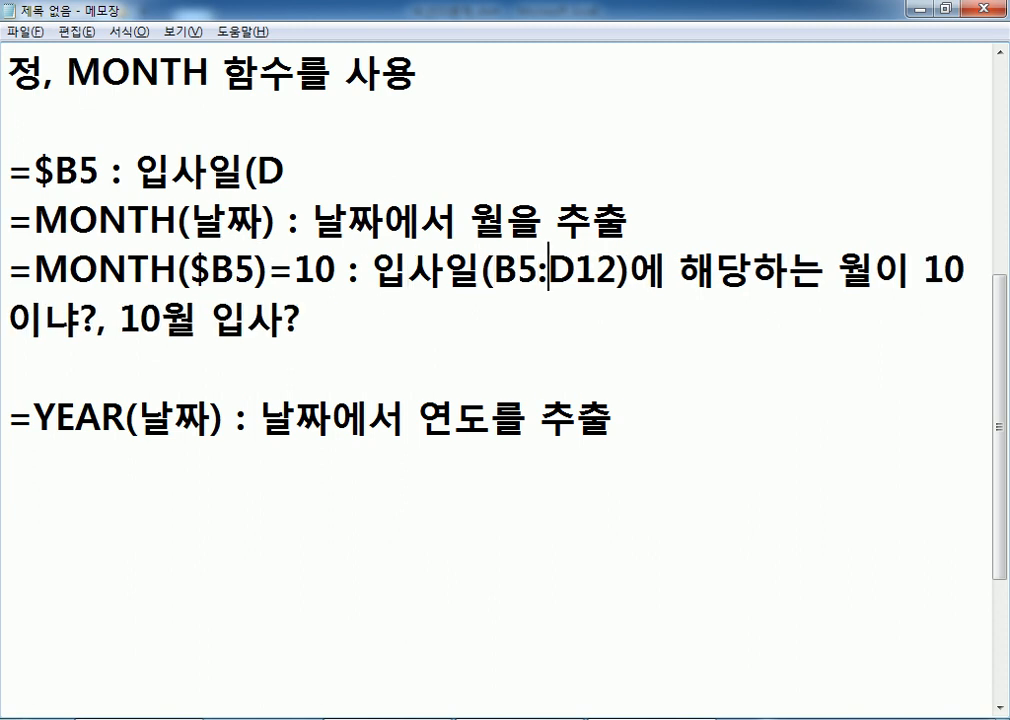
pyautogui.press('Delete')
pyautogui.write('B')
# Step: Complete the =$B5 explanation line in the notes so the hire date range reads 입사일(B5:B12)
pyautogui.press('Up')
pyautogui.press('Left')
pyautogui.press('Delete')
pyautogui.write('B')
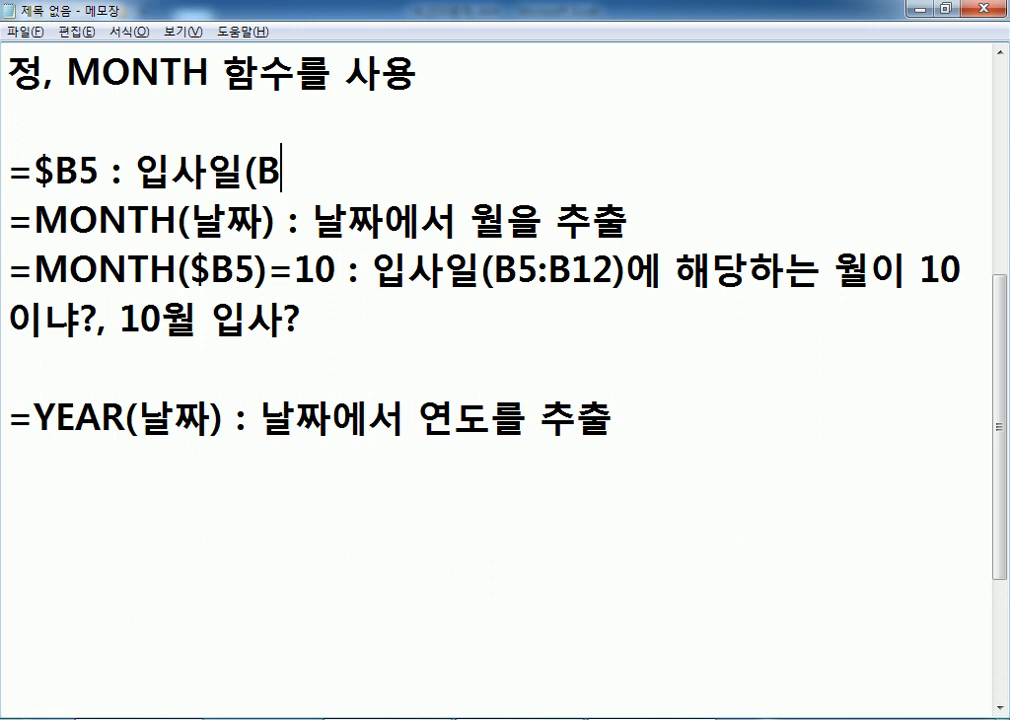
pyautogui.write('5:B')
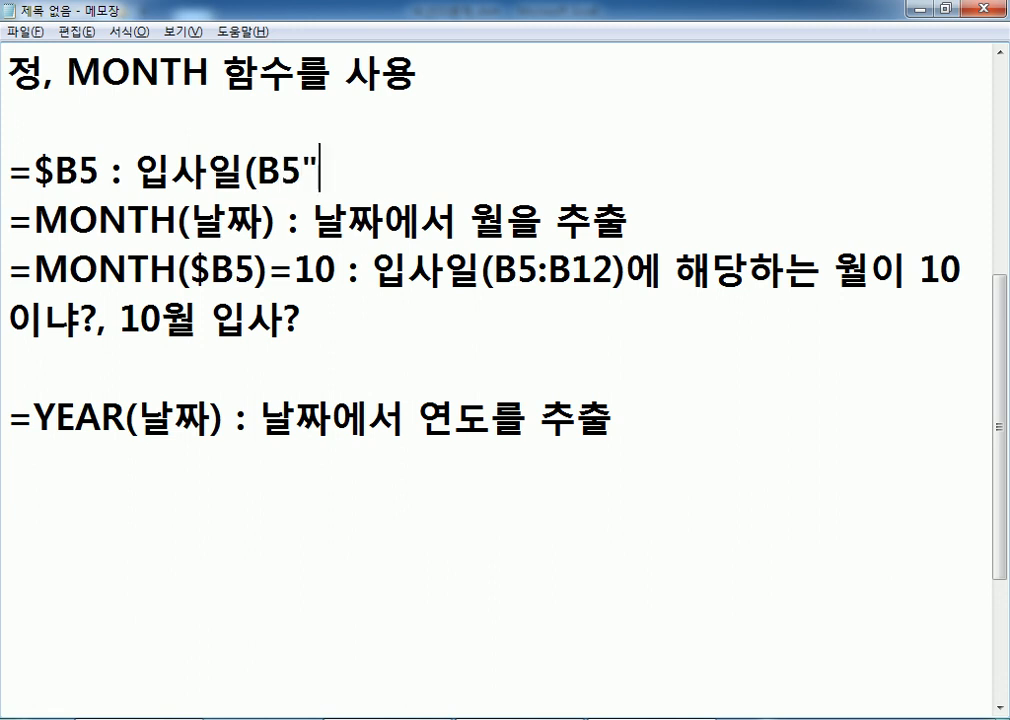
pyautogui.write('12')
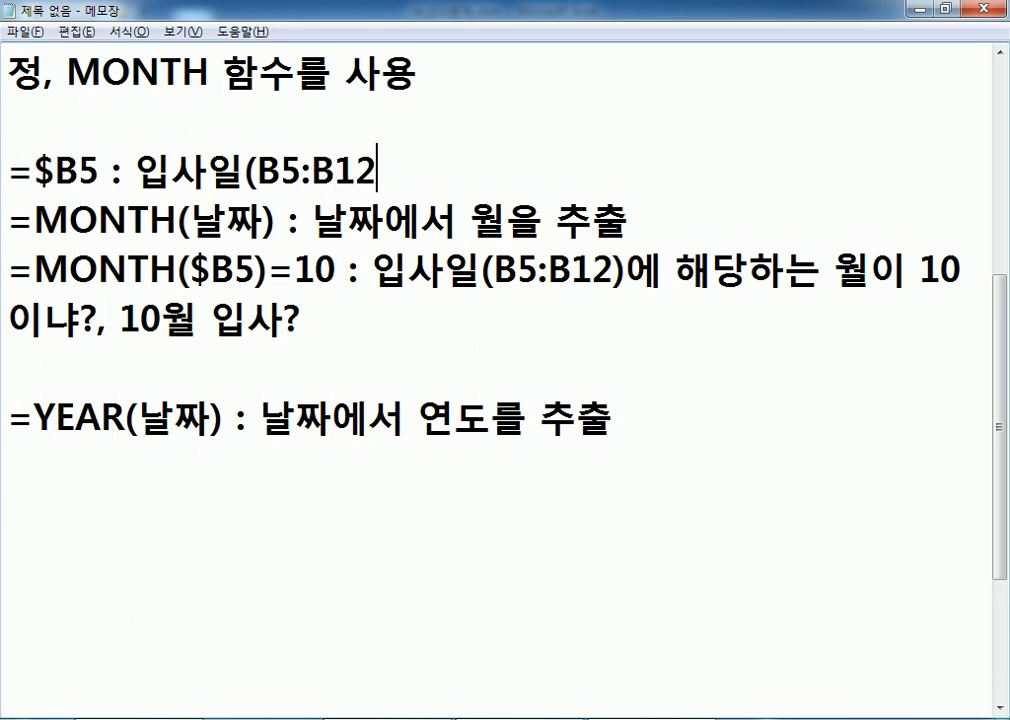
pyautogui.write(')')
# Step: Write the condition formula =YEAR($B5)=2017 followed by " : " on the line below the YEAR function explanation
pyautogui.press('Down')
pyautogui.press('Down')
pyautogui.press('Down')
pyautogui.press('Down')
pyautogui.press('Down')
pyautogui.press('Down')
pyautogui.write('=ㅛㄷㅁ')
pyautogui.press('BackSpace')
pyautogui.press('BackSpace')
pyautogui.press('BackSpace')
pyautogui.write('YEAR(B')
pyautogui.press('BackSpace')
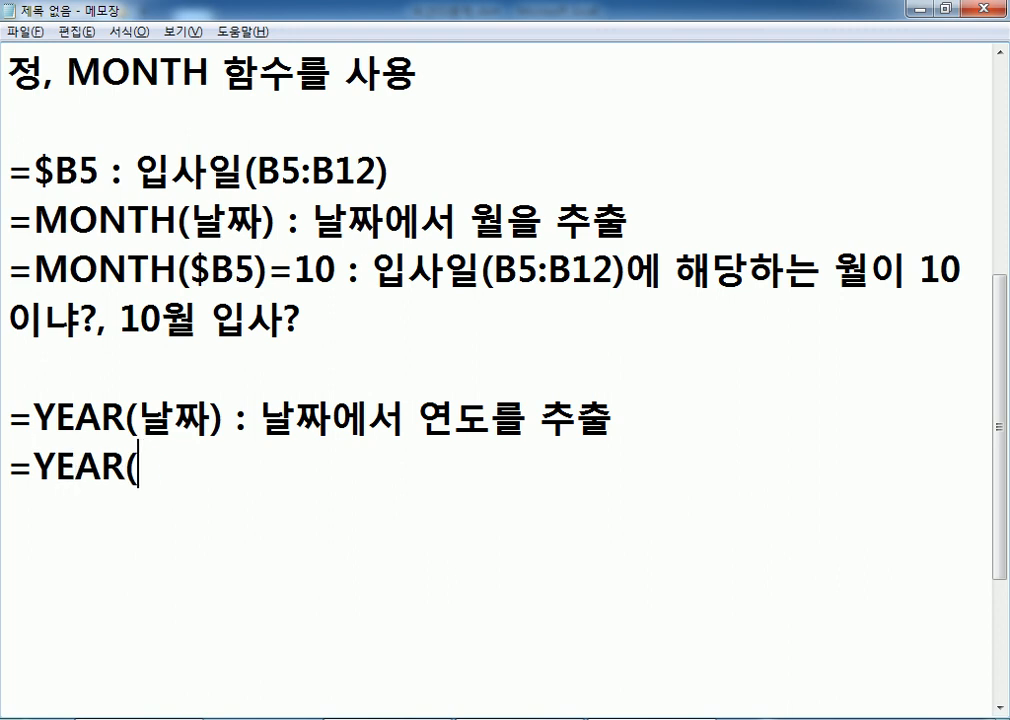
pyautogui.write('$B5)=201')
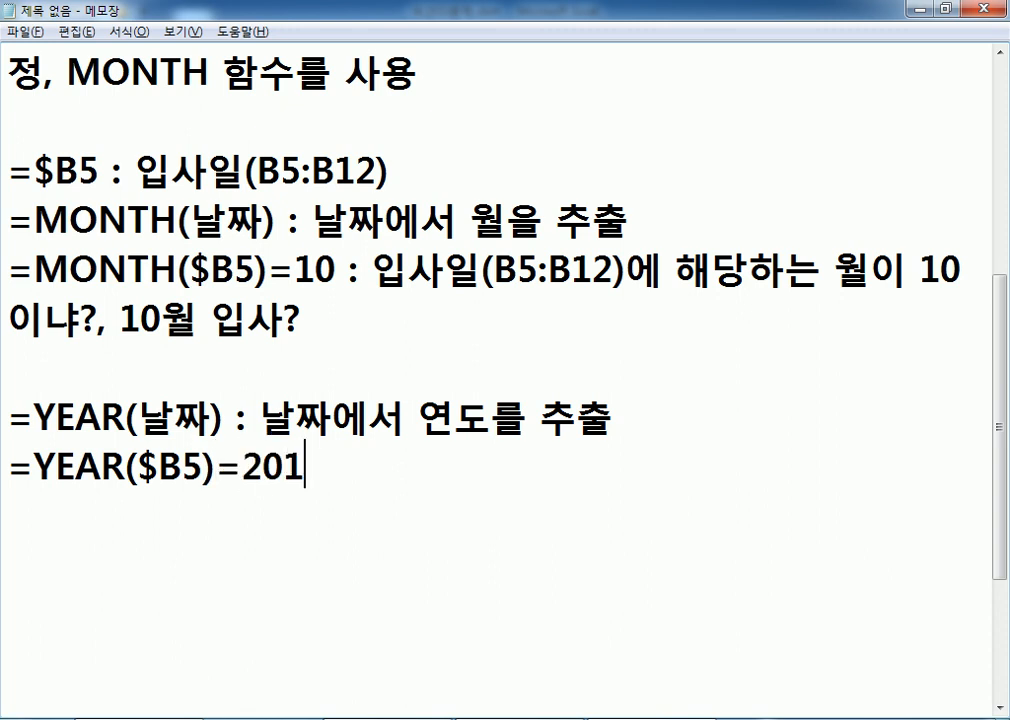
pyautogui.write('7 : 이')
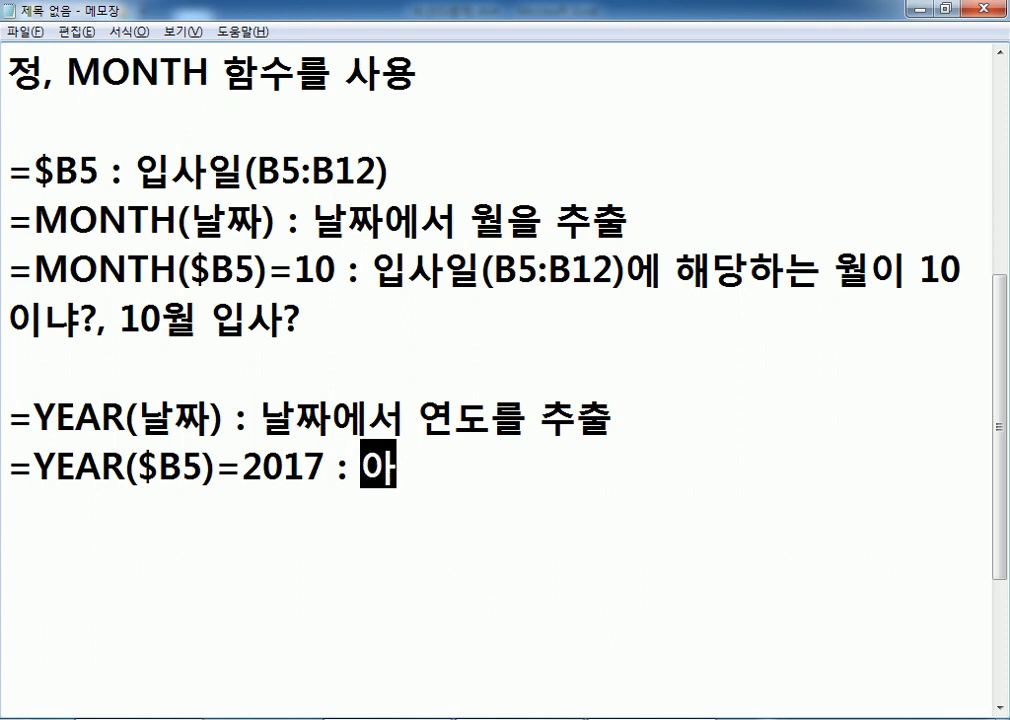
# Step: Explain the =YEAR($B5)=2017 formula as "입사년도가 2017년이라면?" and end the line
pyautogui.write('ㅏ')
pyautogui.press('BackSpace')
pyautogui.press('BackSpace')
pyautogui.write('잆사년도가 201')
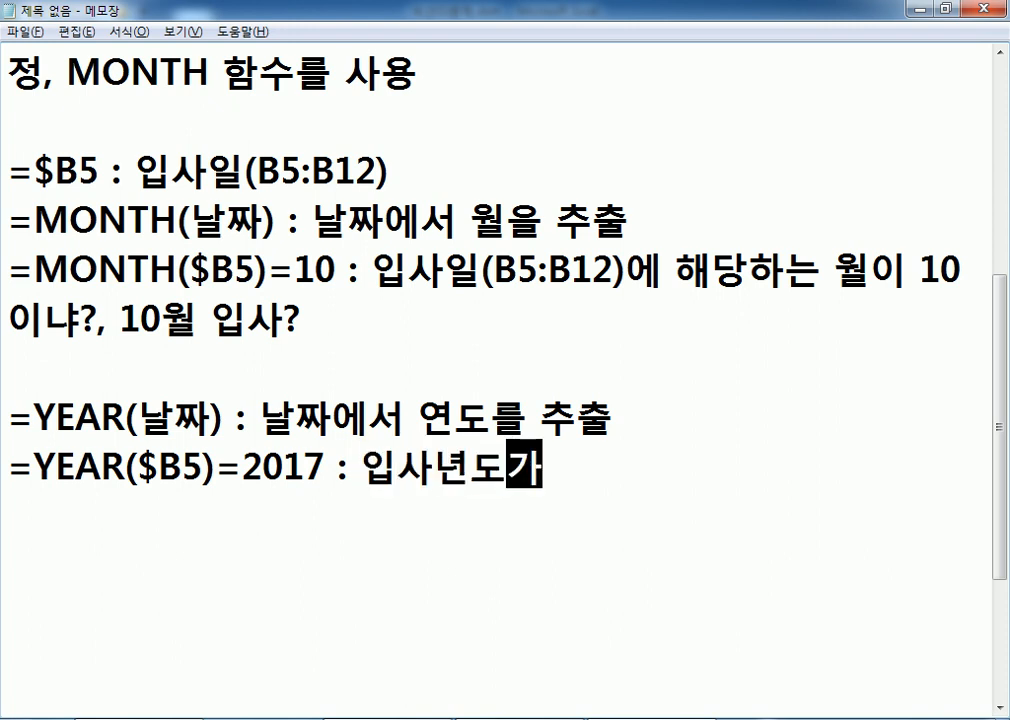
pyautogui.write('7년이라면')
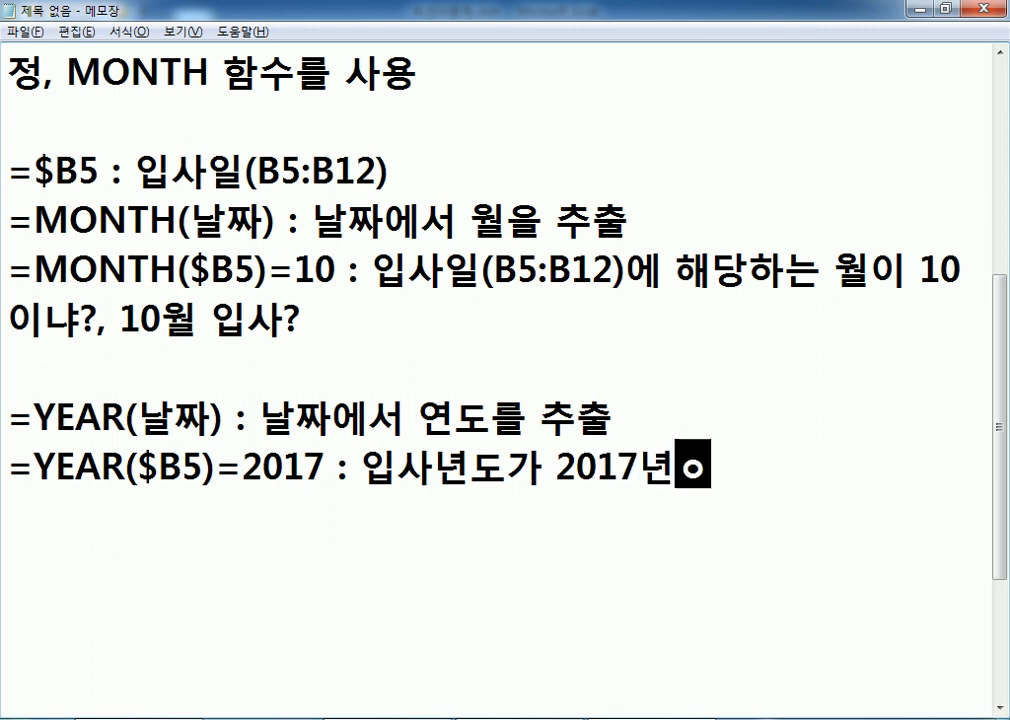
pyautogui.write('?')
pyautogui.press('Return')
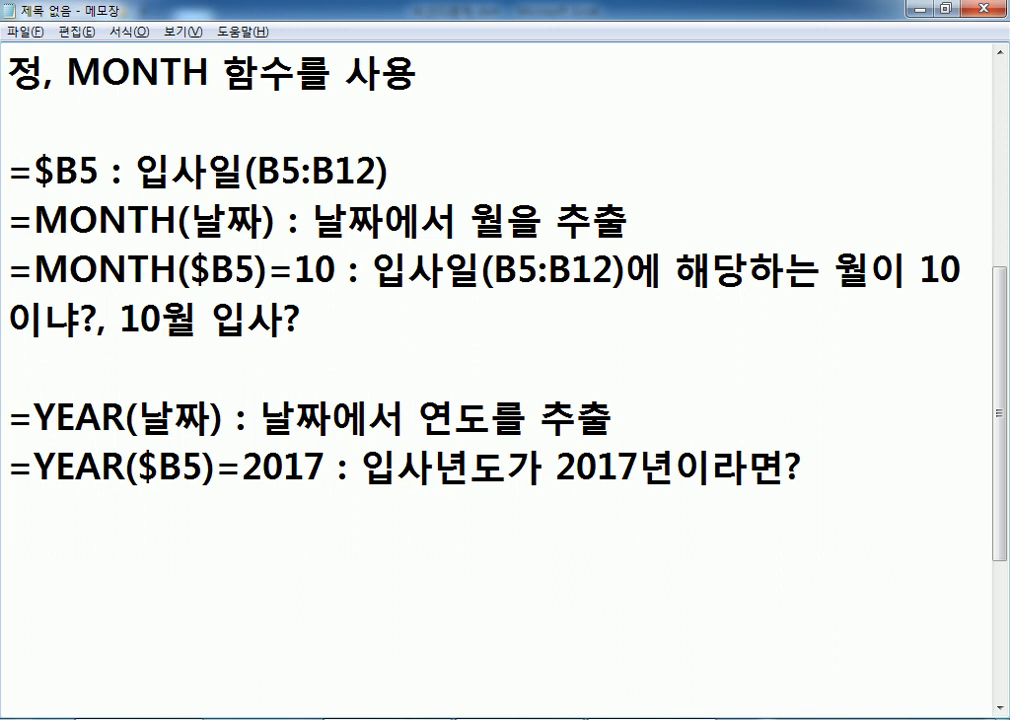
# Step: Leave a blank line below the YEAR example and begin a bulleted note with "* 이번달에 입사"
pyautogui.press('Return')
pyautogui.scroll(-3, 460, 300)
pyautogui.scroll(2, 460, 300)
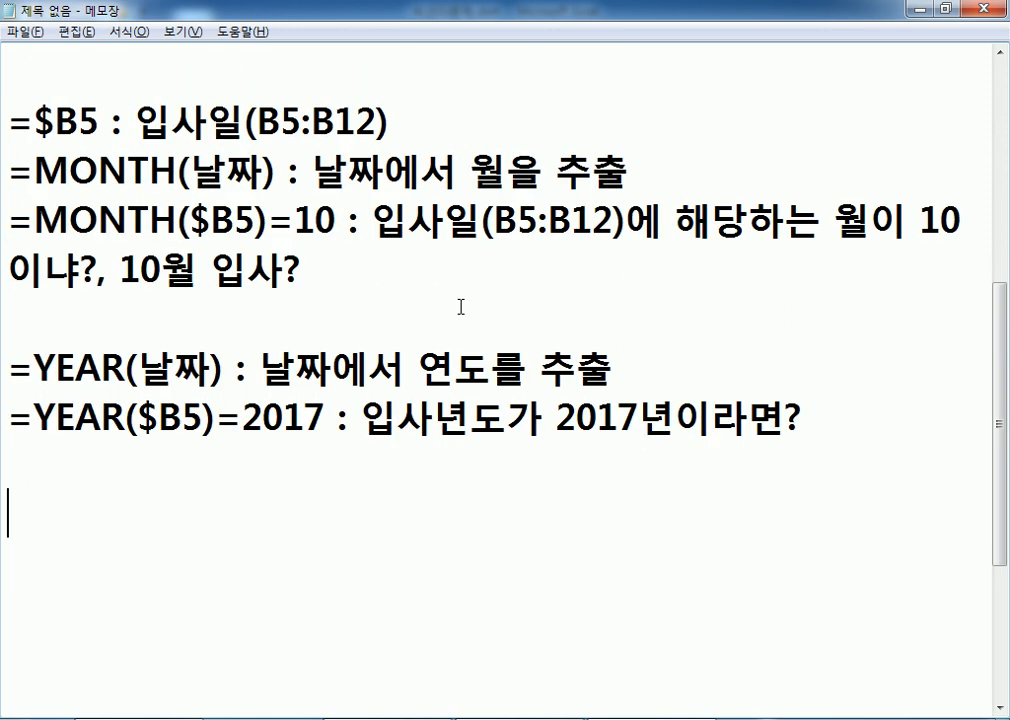
pyautogui.write('* 이번달')
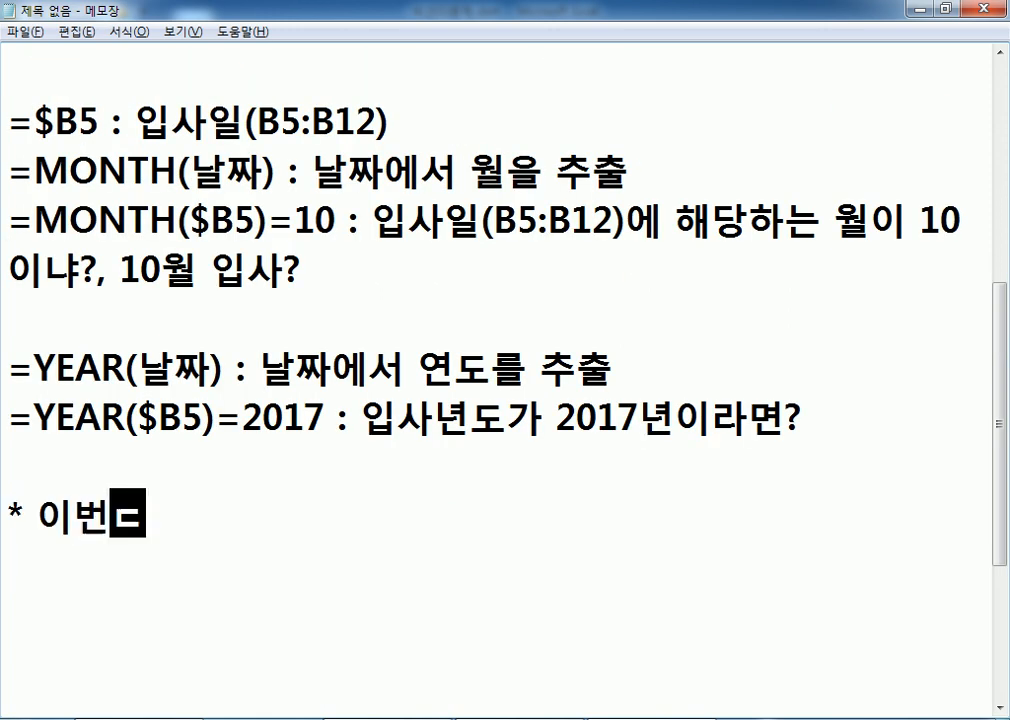
pyautogui.write('에 입사')
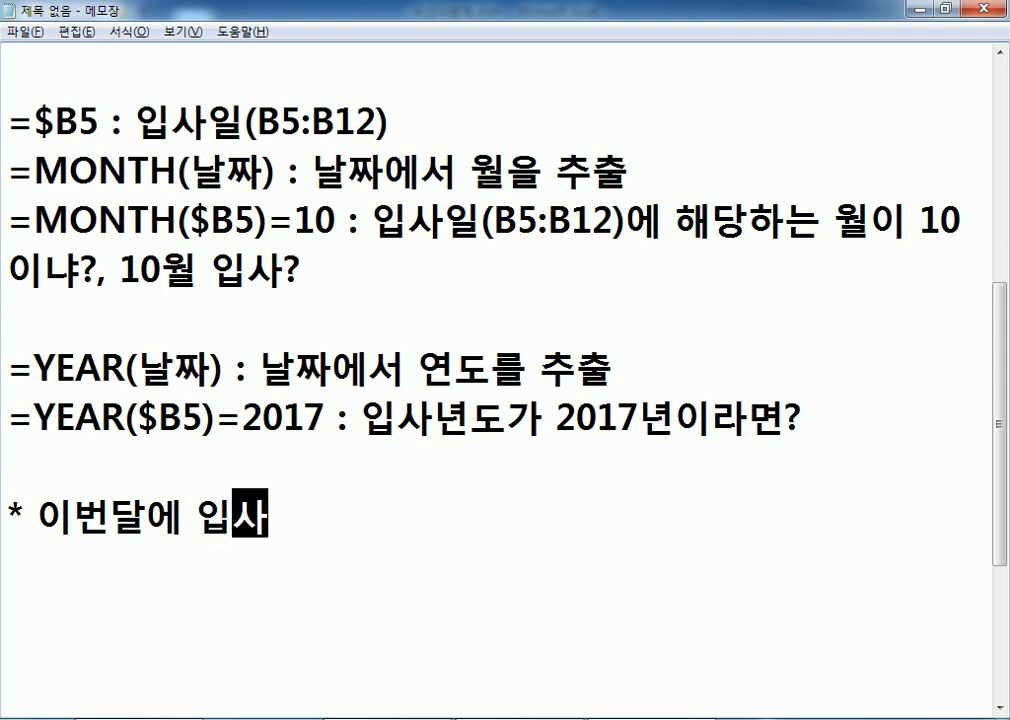
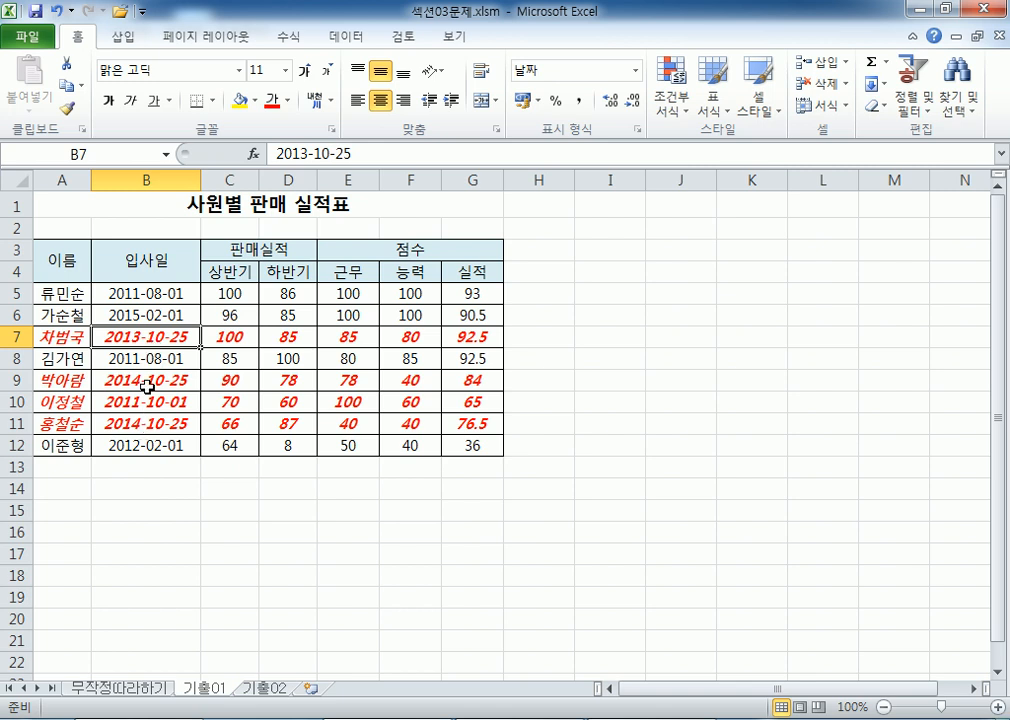
# Step: Examine the unformatted hire dates in B6 and B12 on the 기출01 sheet
pyautogui.click(155, 316)
pyautogui.click(149, 444)
pyautogui.click(153, 316)
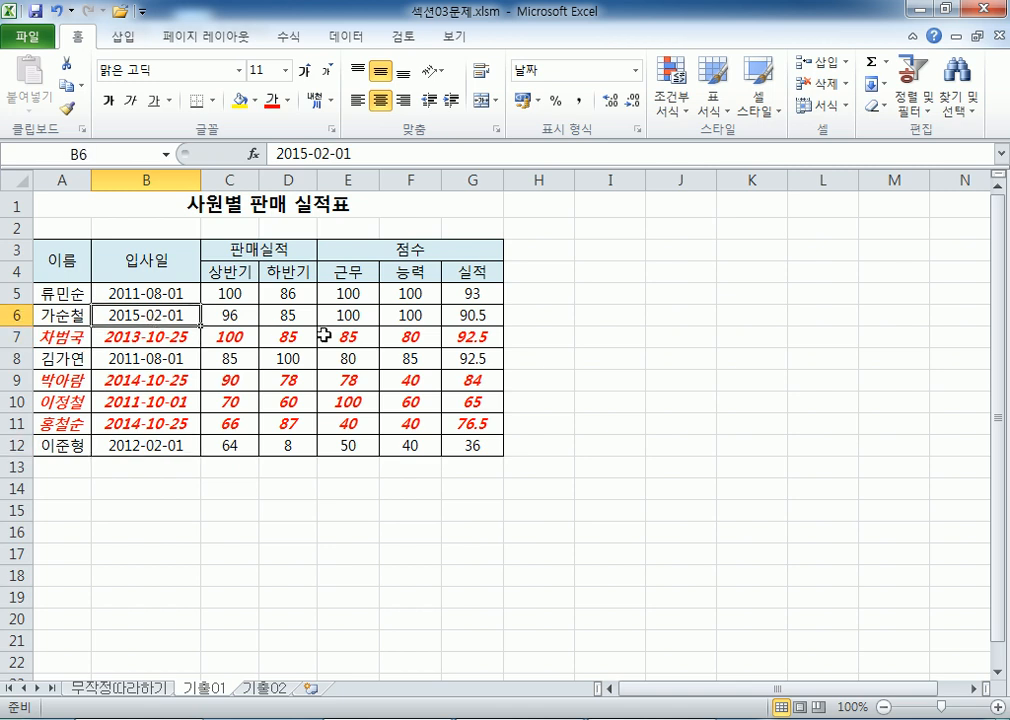
# Step: Switch to Notepad and examine the parts of =MONTH($B5)=MONTH(TODAY()), including TODAY() and both MONTH functions
pyautogui.hotkey('alt', 'Tab')
pyautogui.moveTo(450, 467); pyautogui.dragTo(601, 468)
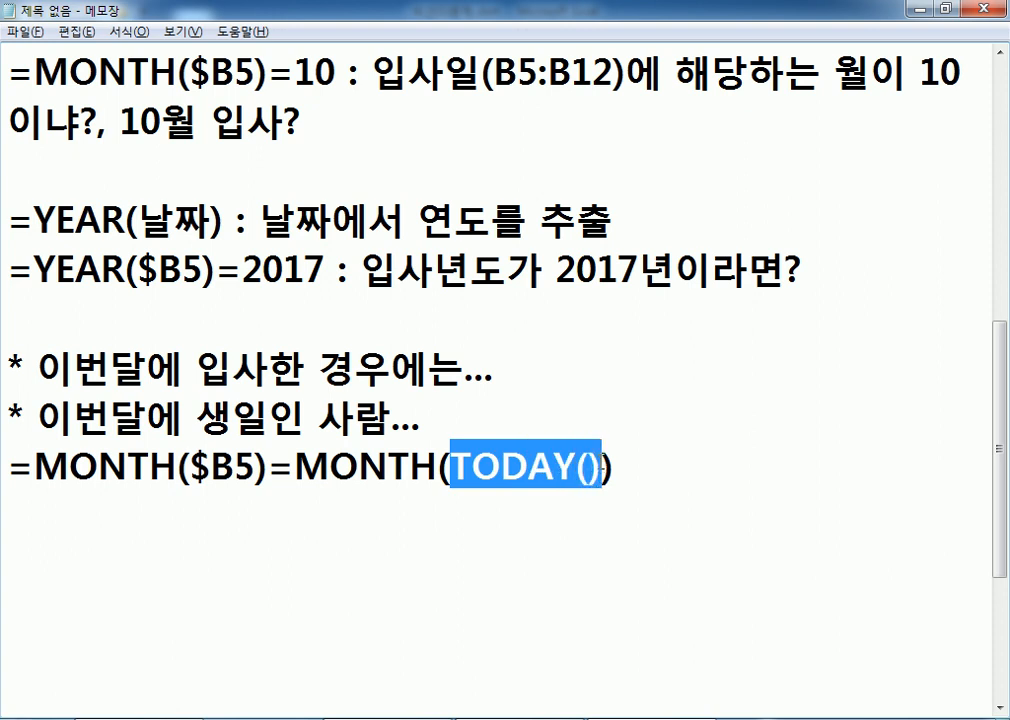
pyautogui.moveTo(443, 462); pyautogui.dragTo(31, 462)
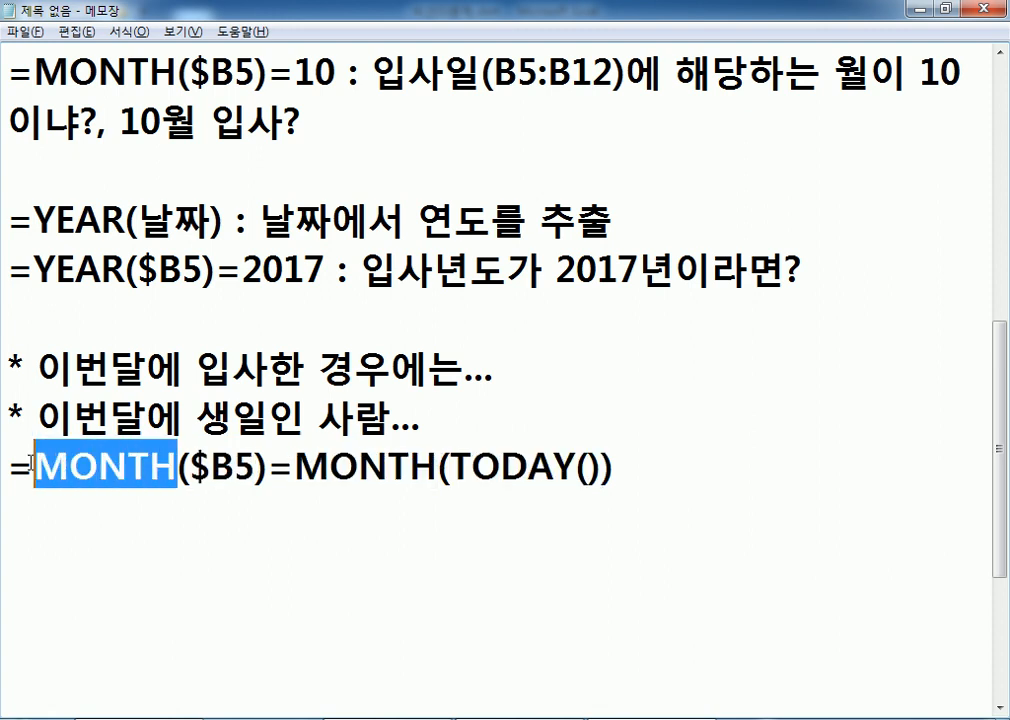
pyautogui.click(127, 436)
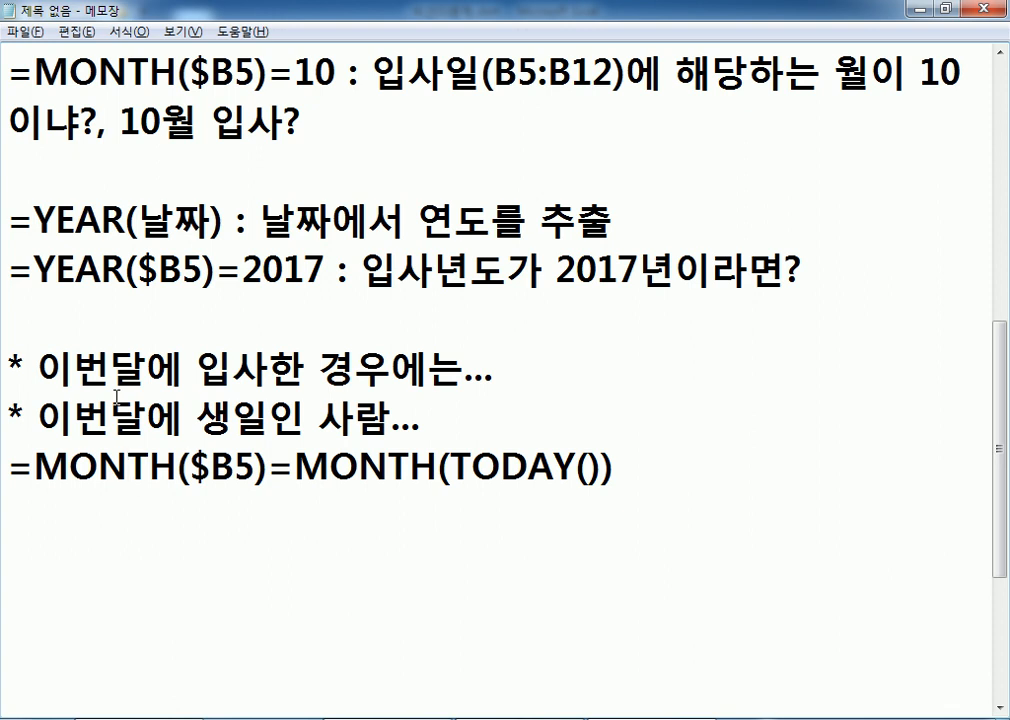
pyautogui.moveTo(70, 466); pyautogui.dragTo(553, 466)
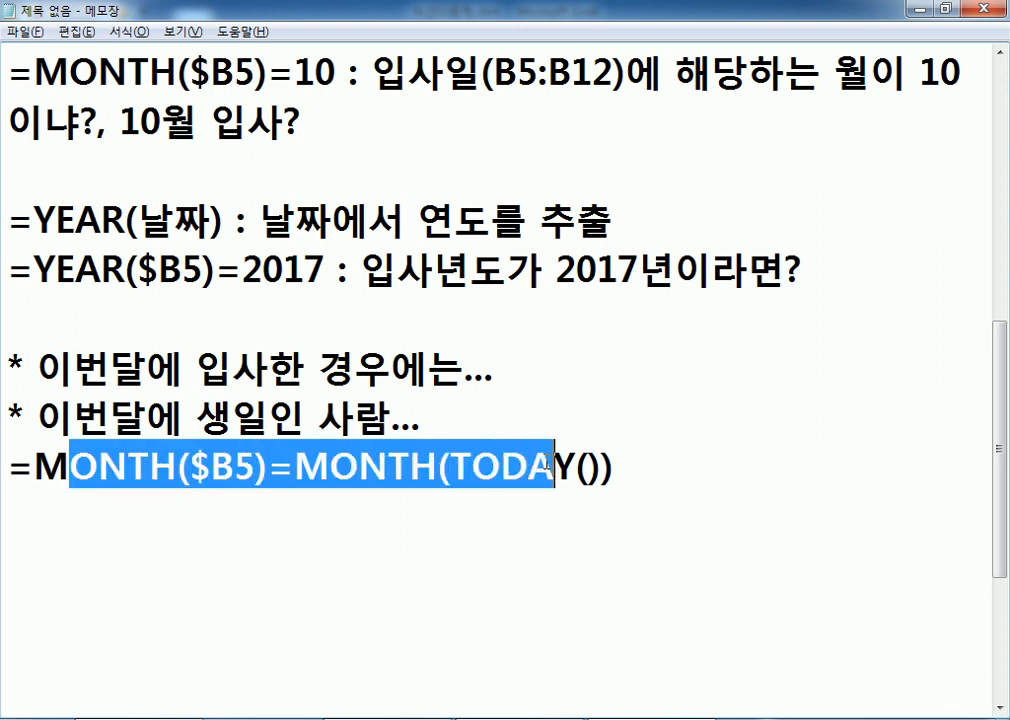
pyautogui.click(376, 506)
# Step: Review the conditional formatting notes, comparing the planned quantity condition of 250 or more with the October hire date condition
pyautogui.scroll(-1, 376, 506)
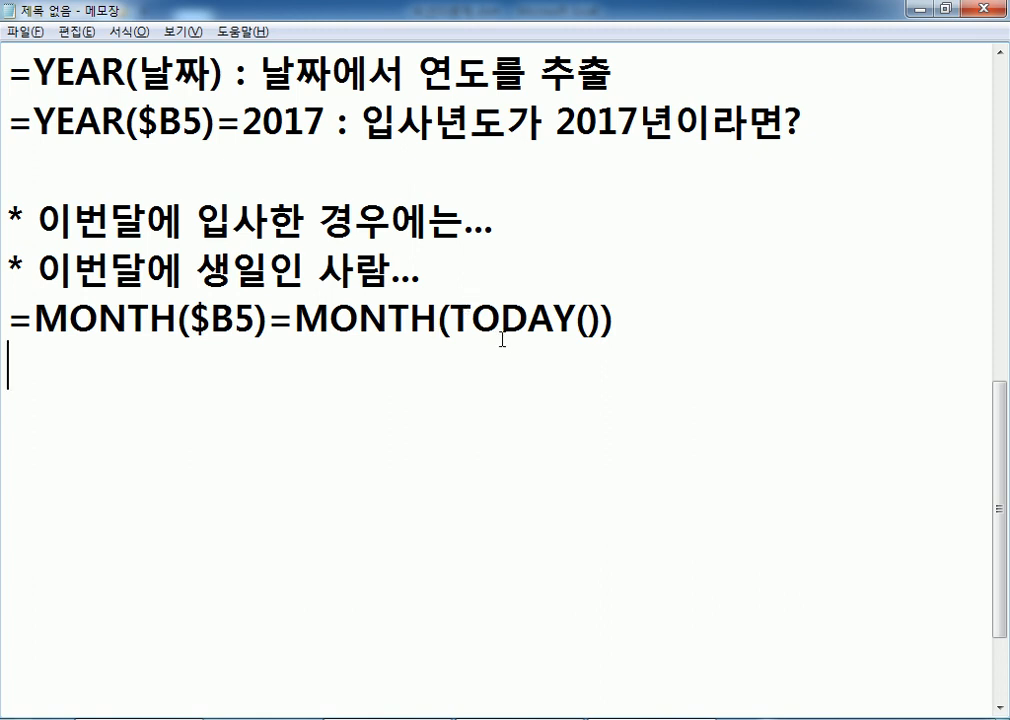
pyautogui.scroll(4, 506, 343)
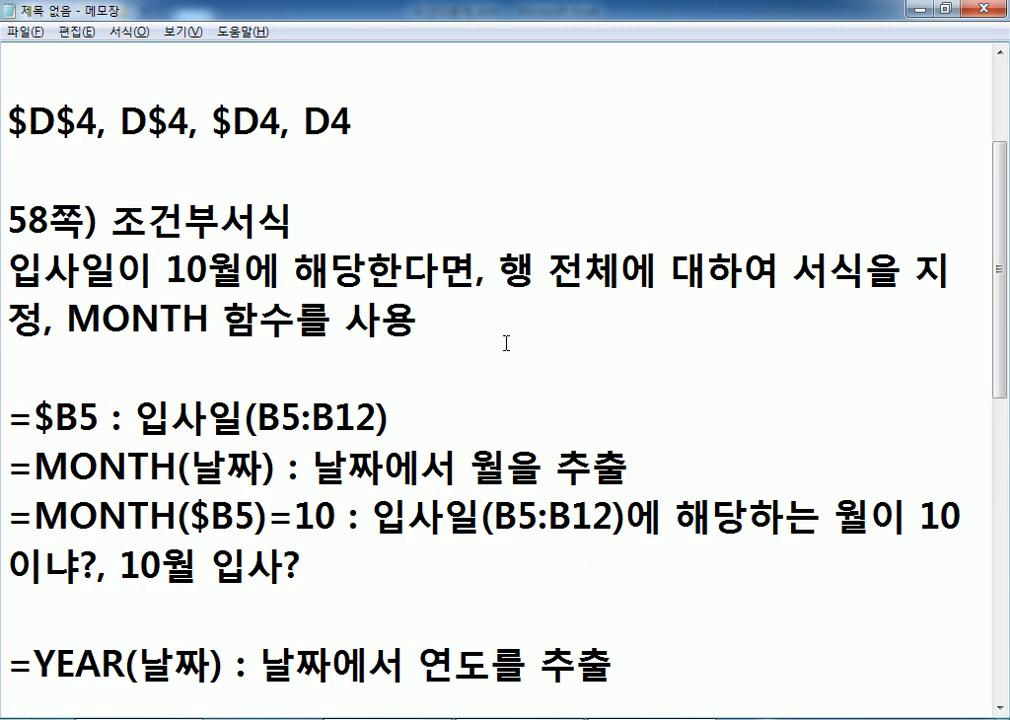
pyautogui.scroll(1, 506, 343)
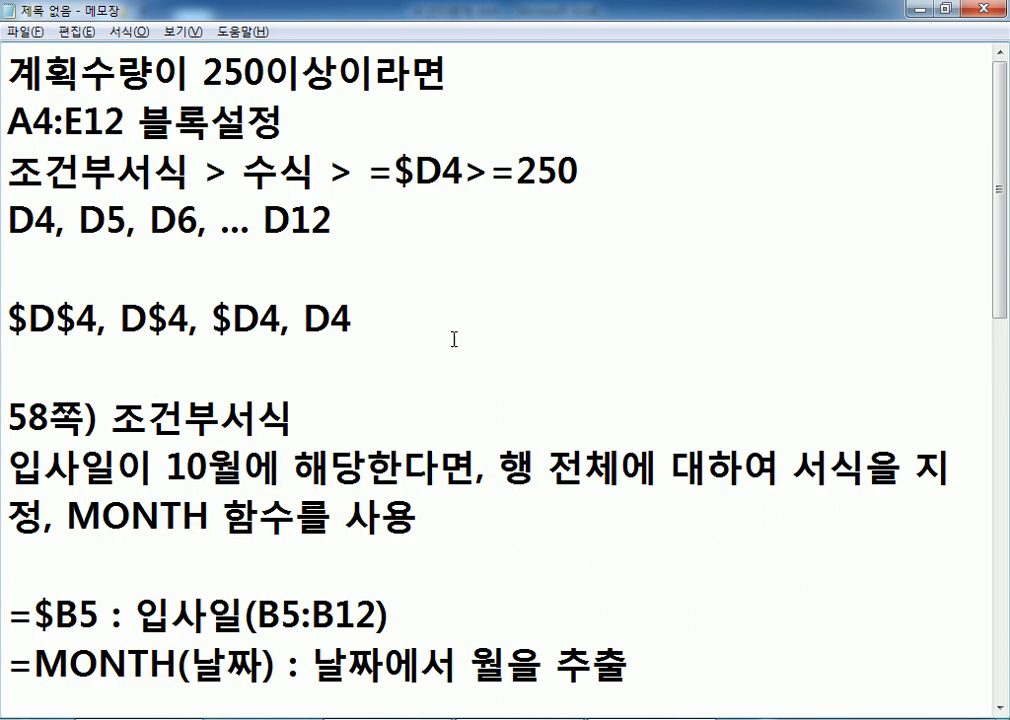
pyautogui.moveTo(203, 72); pyautogui.dragTo(302, 72)
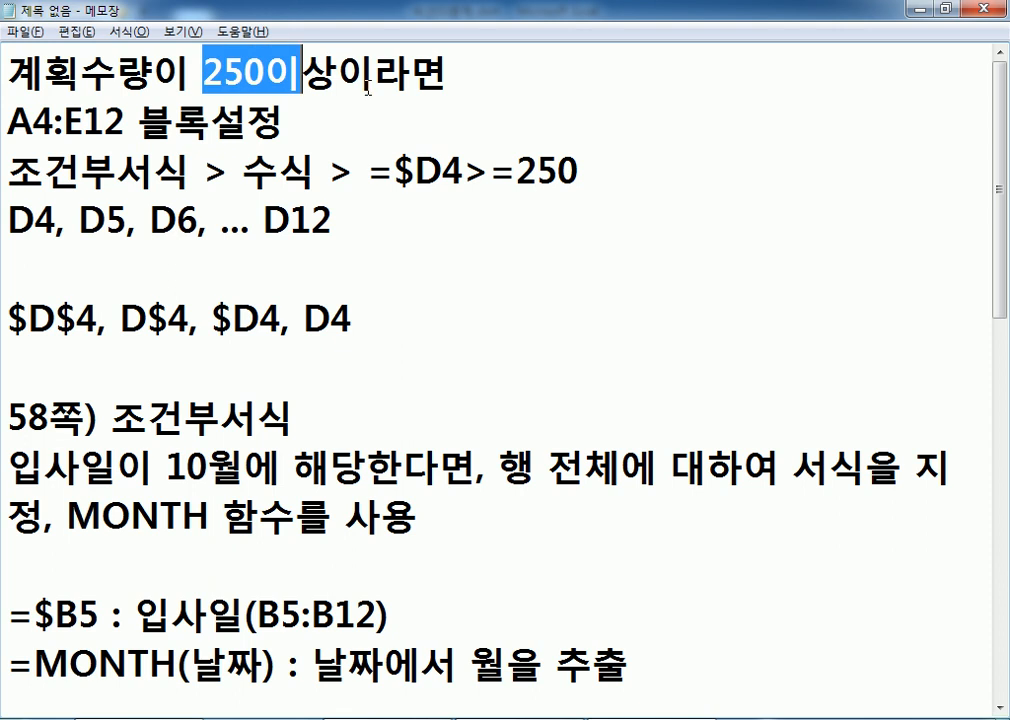
pyautogui.scroll(-4, 240, 125)
pyautogui.scroll(2, 170, 135)
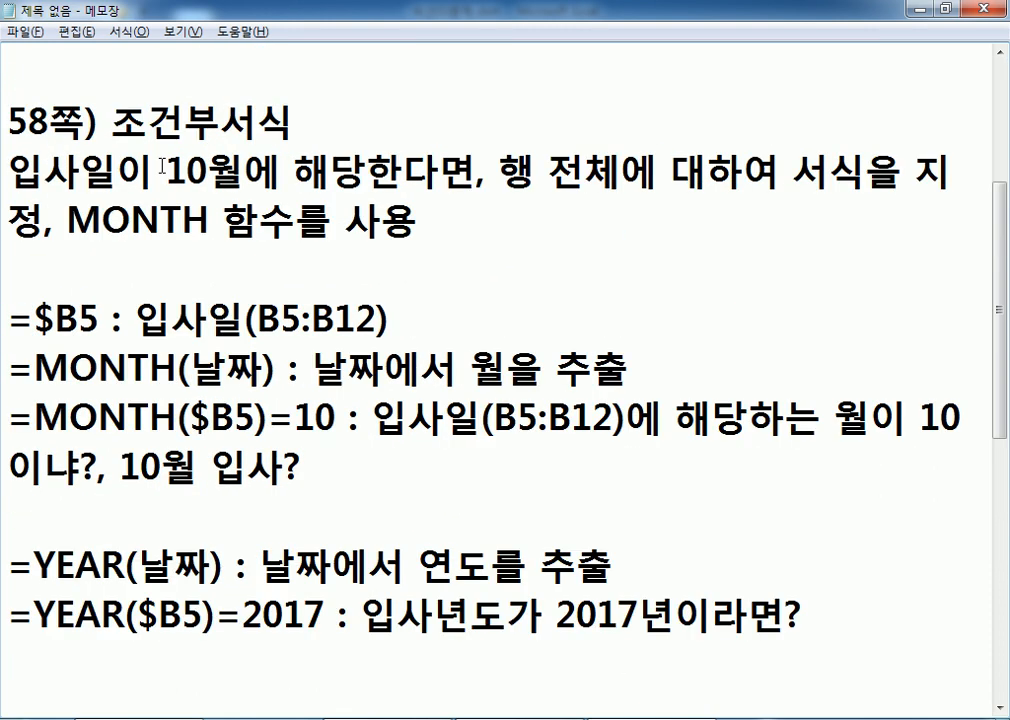
pyautogui.moveTo(165, 168); pyautogui.dragTo(293, 168)
pyautogui.scroll(2, 278, 178)
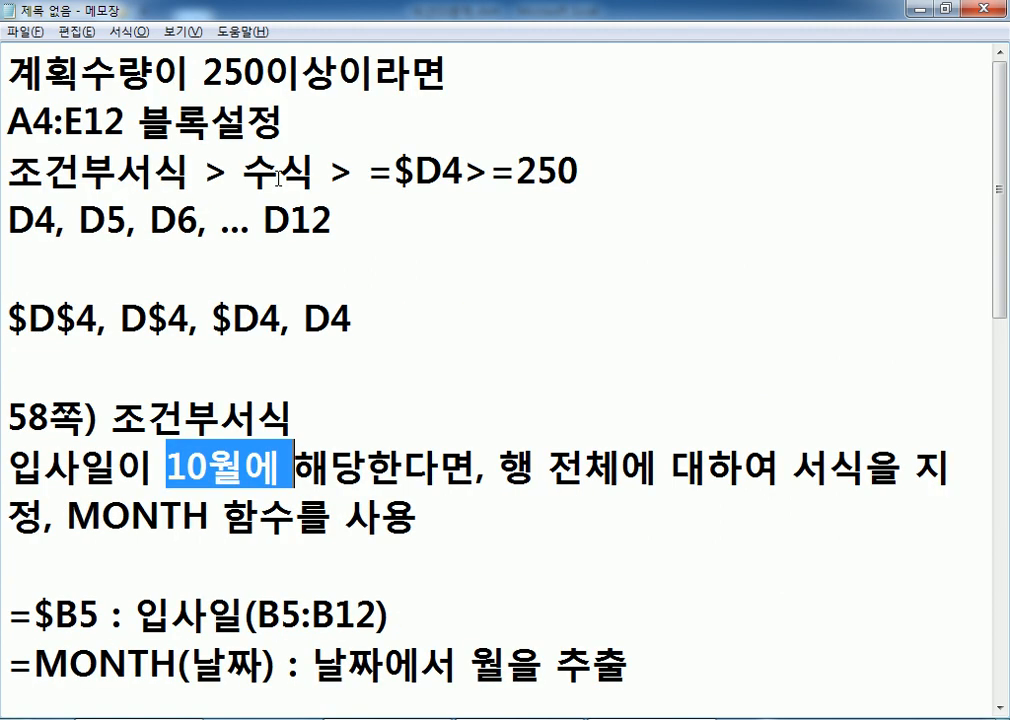
pyautogui.moveTo(203, 75); pyautogui.dragTo(263, 76)
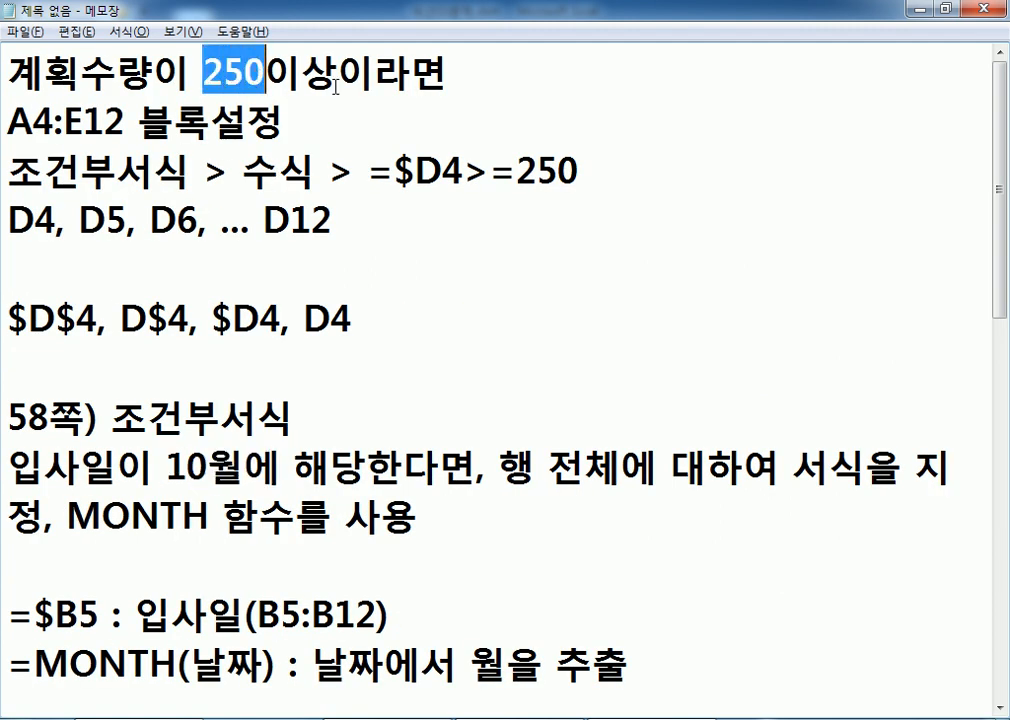
pyautogui.moveTo(447, 75); pyautogui.dragTo(116, 75)
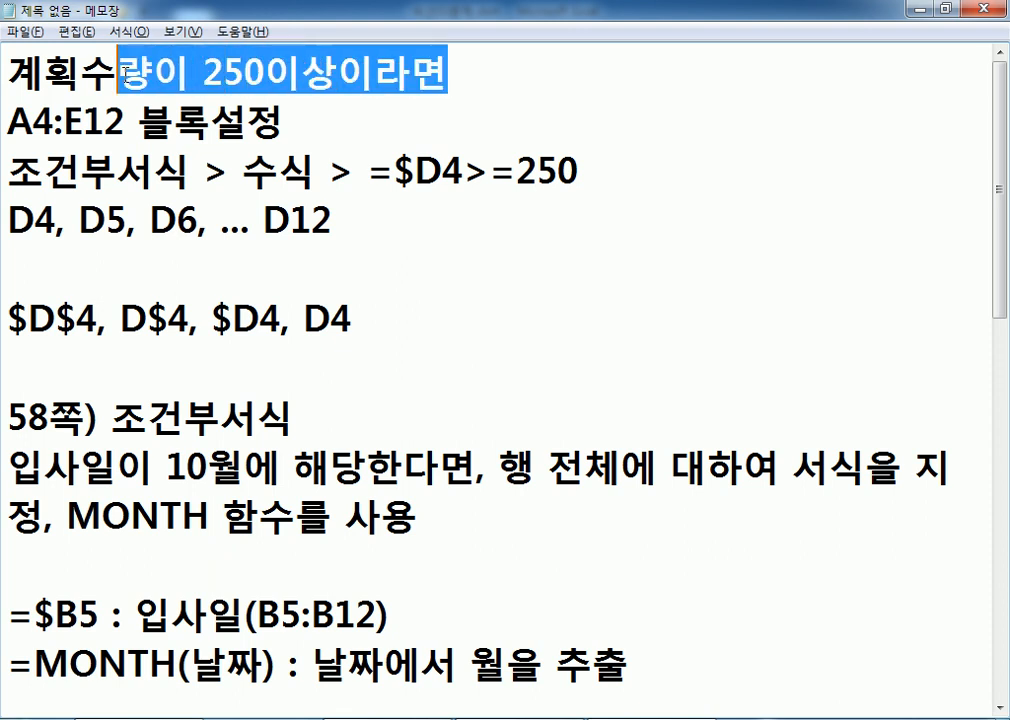
pyautogui.scroll(-2, 137, 100)
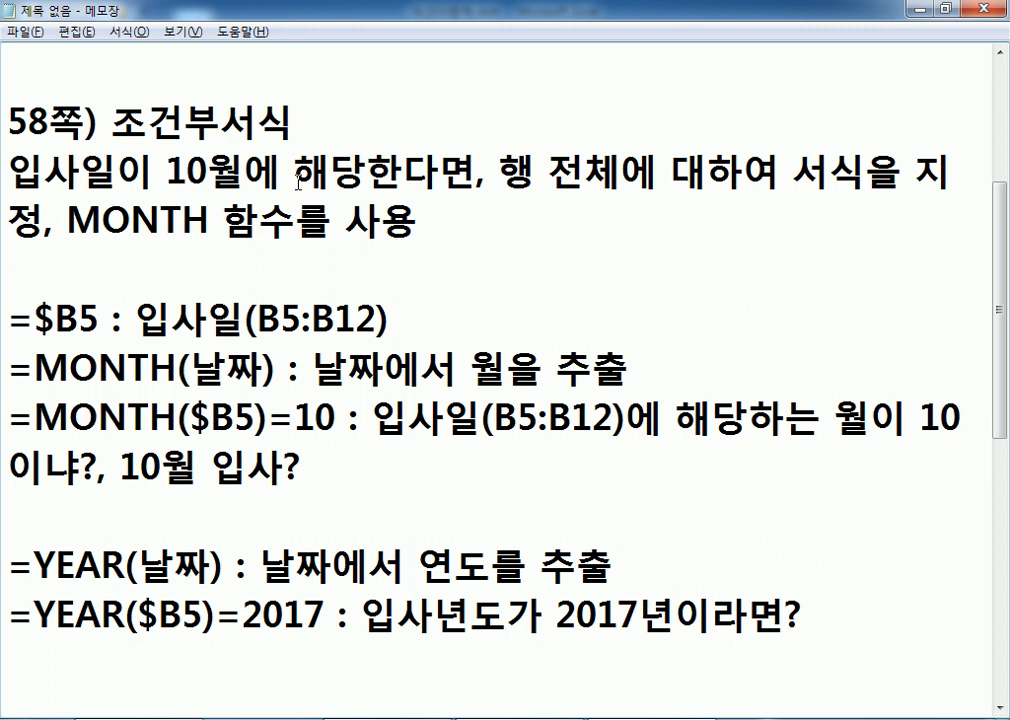
# Step: Switch to Excel, add a new worksheet, and enter the dates 10-1, 10-2 and 10-3 in C1:E1
pyautogui.hotkey('alt', 'Tab')
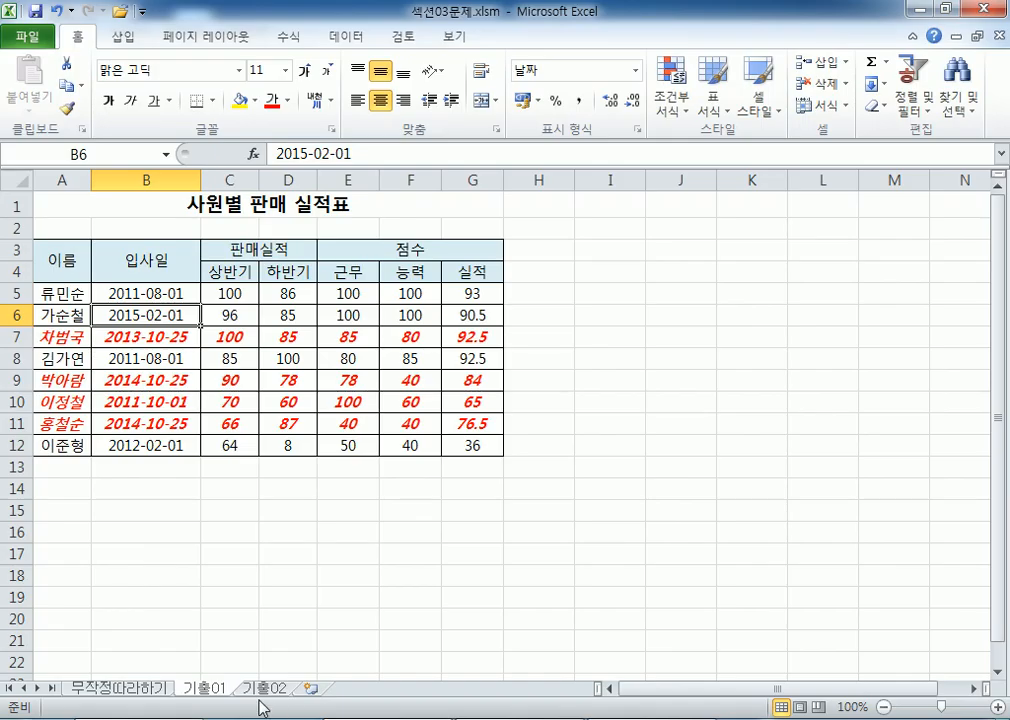
pyautogui.click(306, 689)
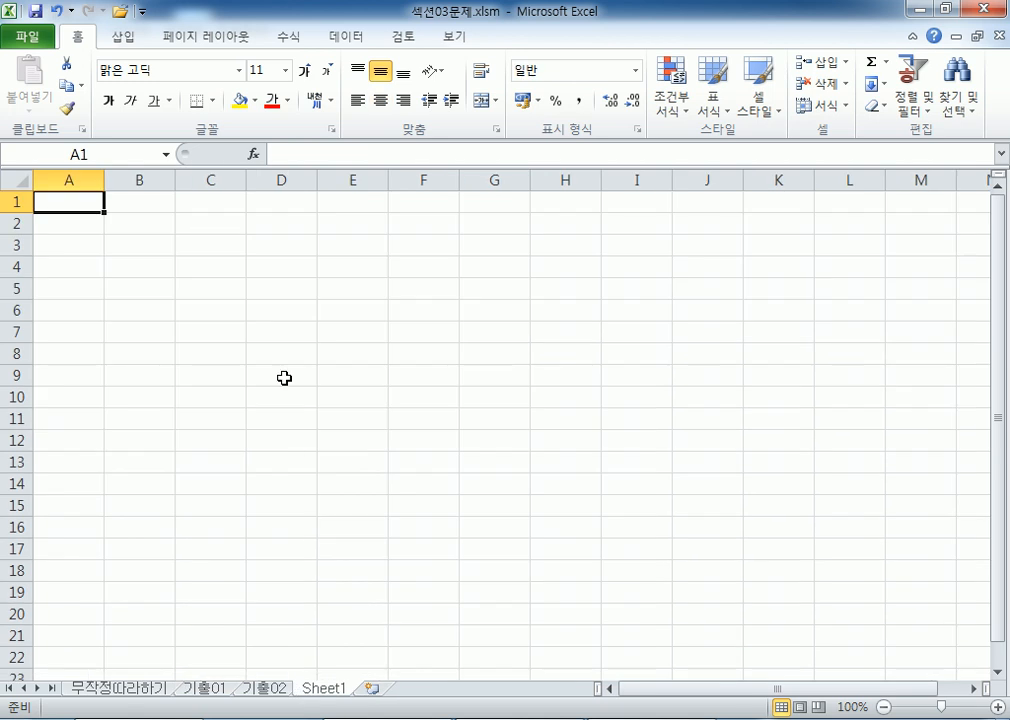
pyautogui.click(210, 203)
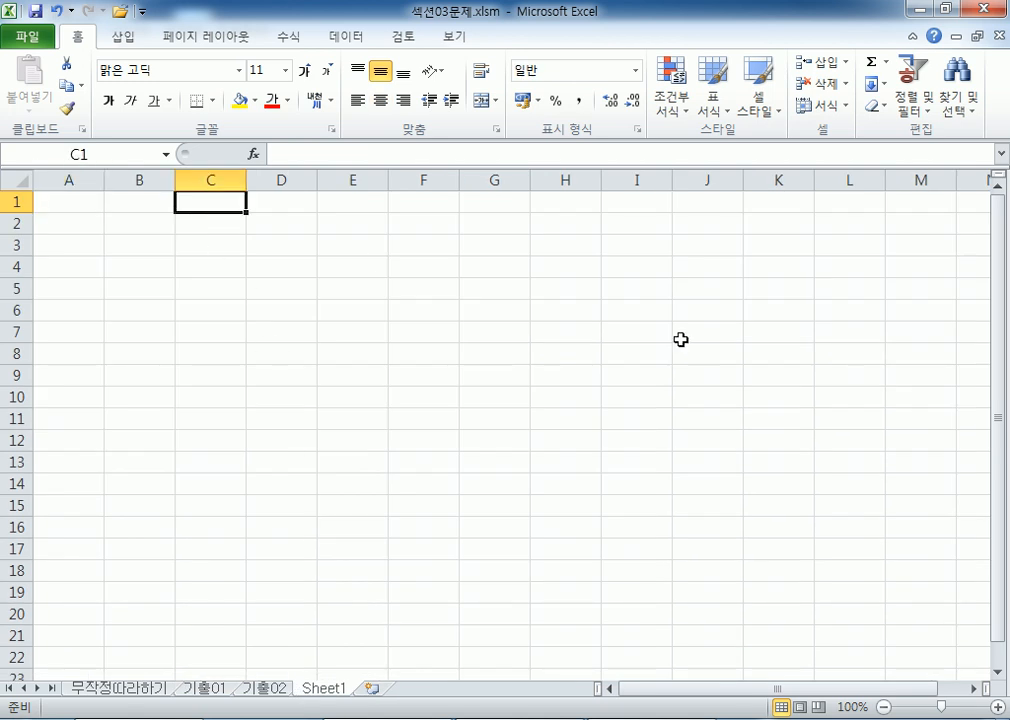
pyautogui.write('10-1')
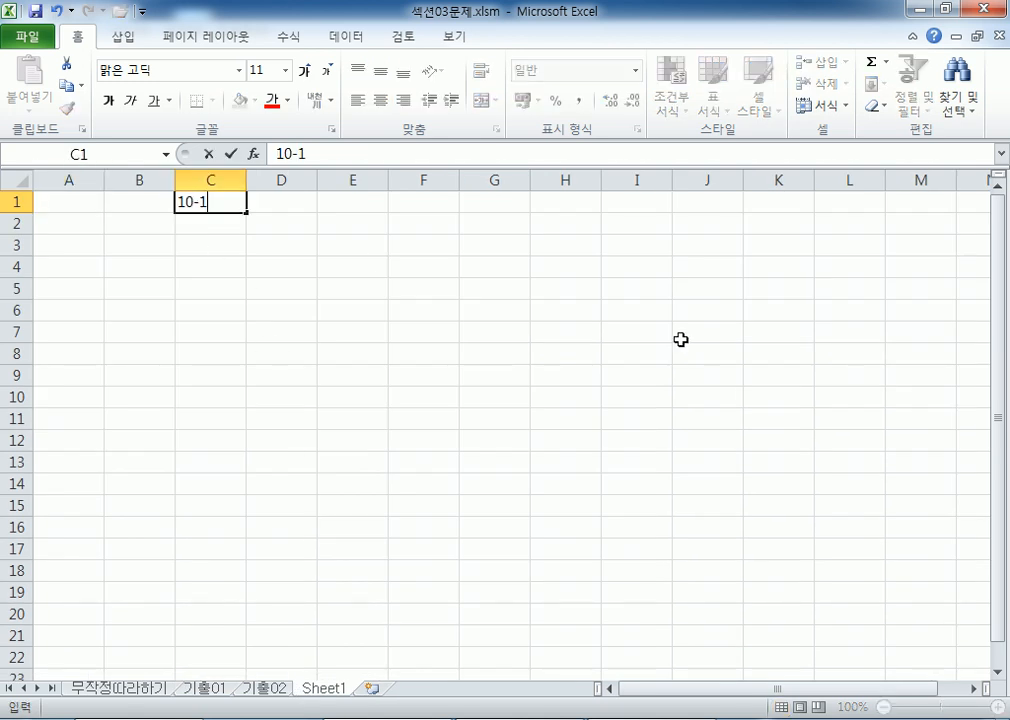
pyautogui.press('Tab')
pyautogui.write('10-2')
pyautogui.press('Tab')
pyautogui.write('10-3')
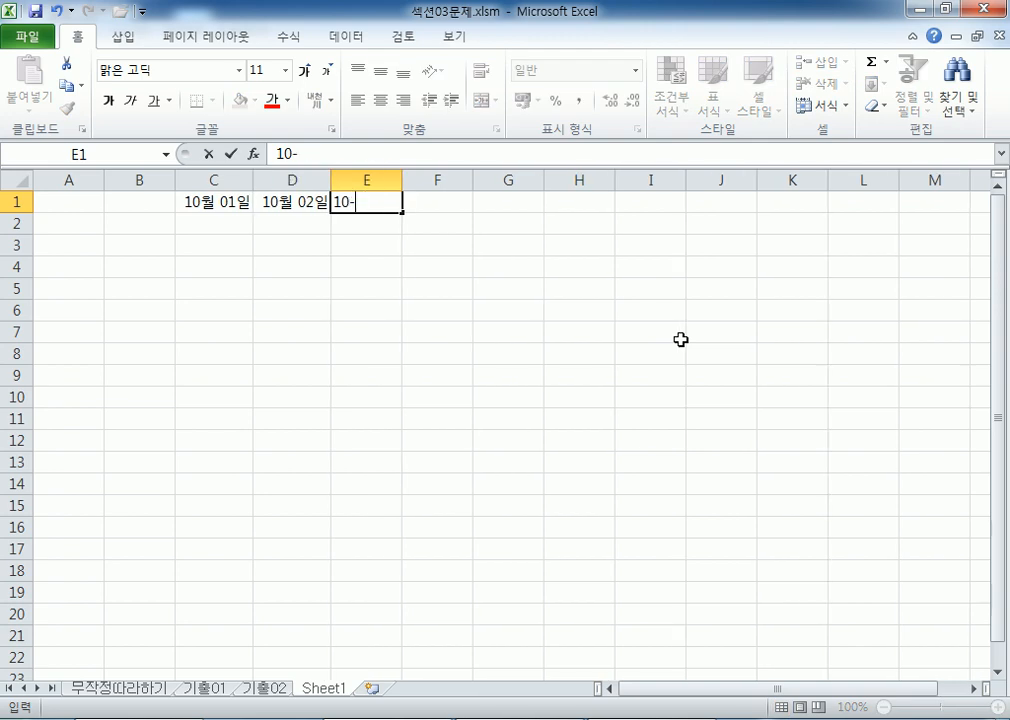
pyautogui.press('Tab')
# Step: Fill the date series from E1 across row 1 to column DN, and return to cell B2
pyautogui.press('Left')
pyautogui.moveTo(408, 212); pyautogui.dragTo(882, 212)
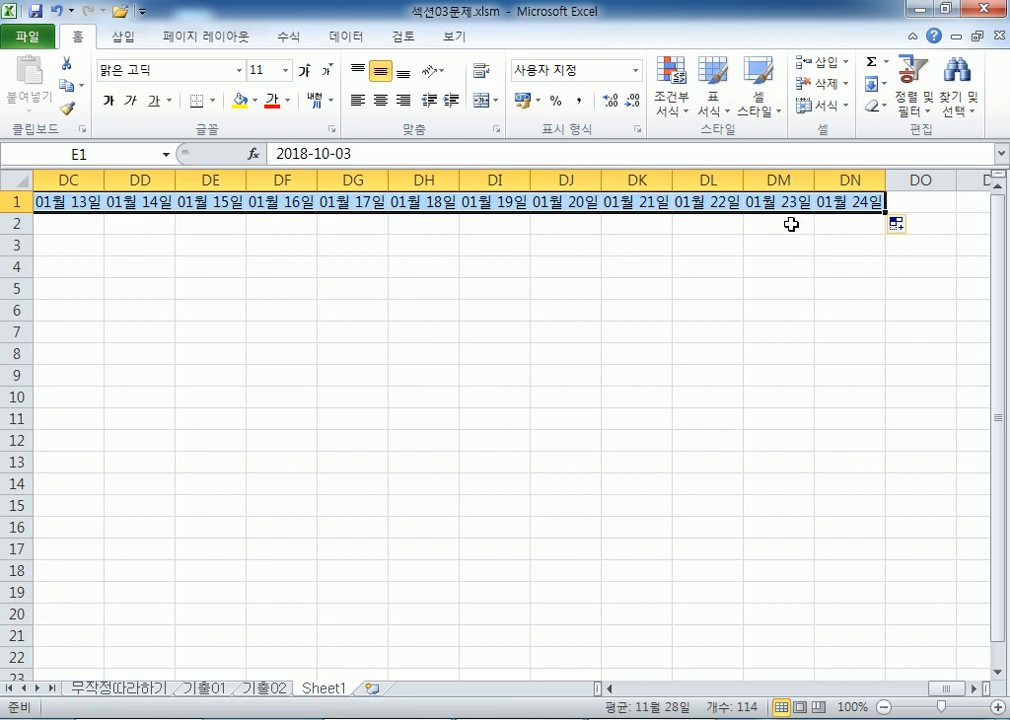
pyautogui.hotkey('ctrl', 'Home')
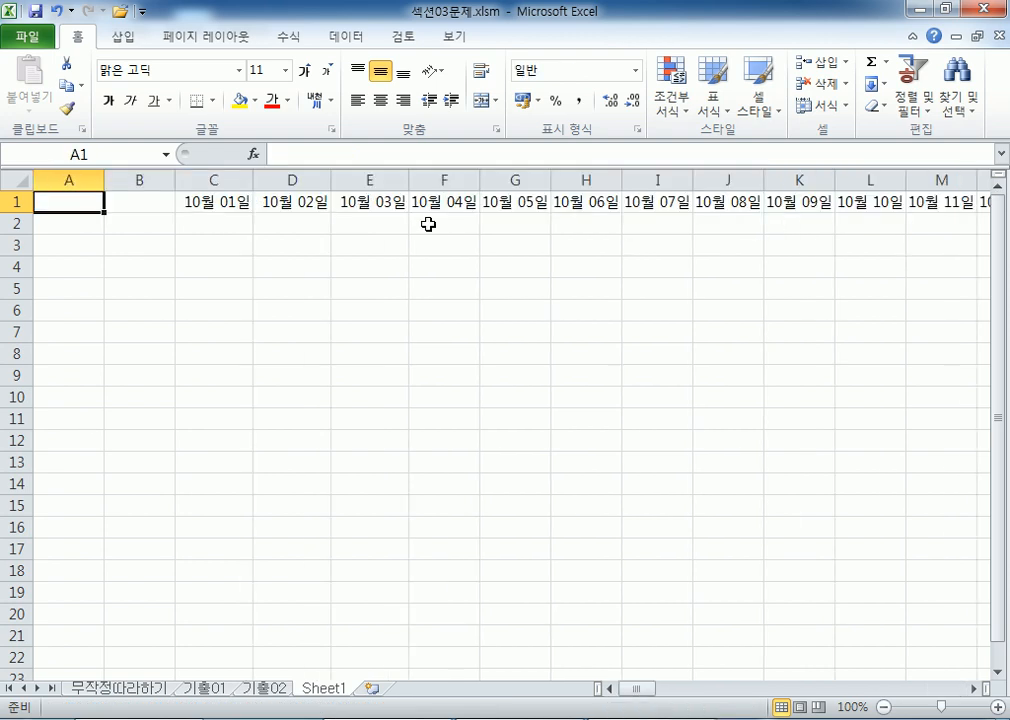
pyautogui.click(151, 223)
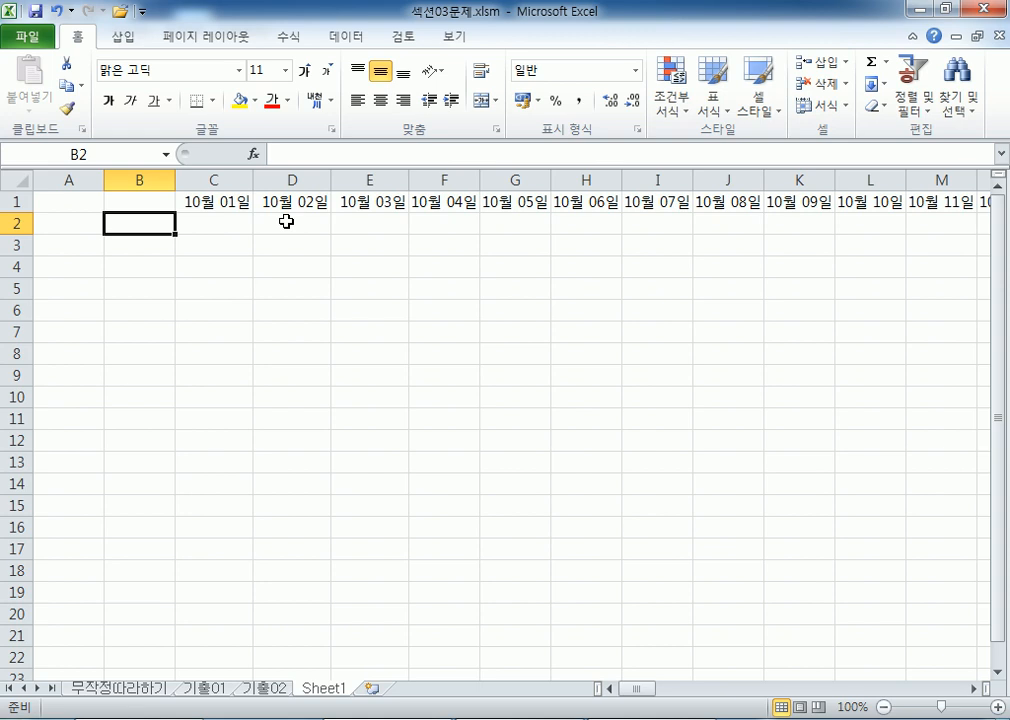
# Step: Enter the labels 컴활, 오전 and 오후 in cells B2:B4
pyautogui.write('zjs')
pyautogui.press('Escape')
pyautogui.write('컨')
pyautogui.press('BackSpace')
pyautogui.write('ㅁ활')
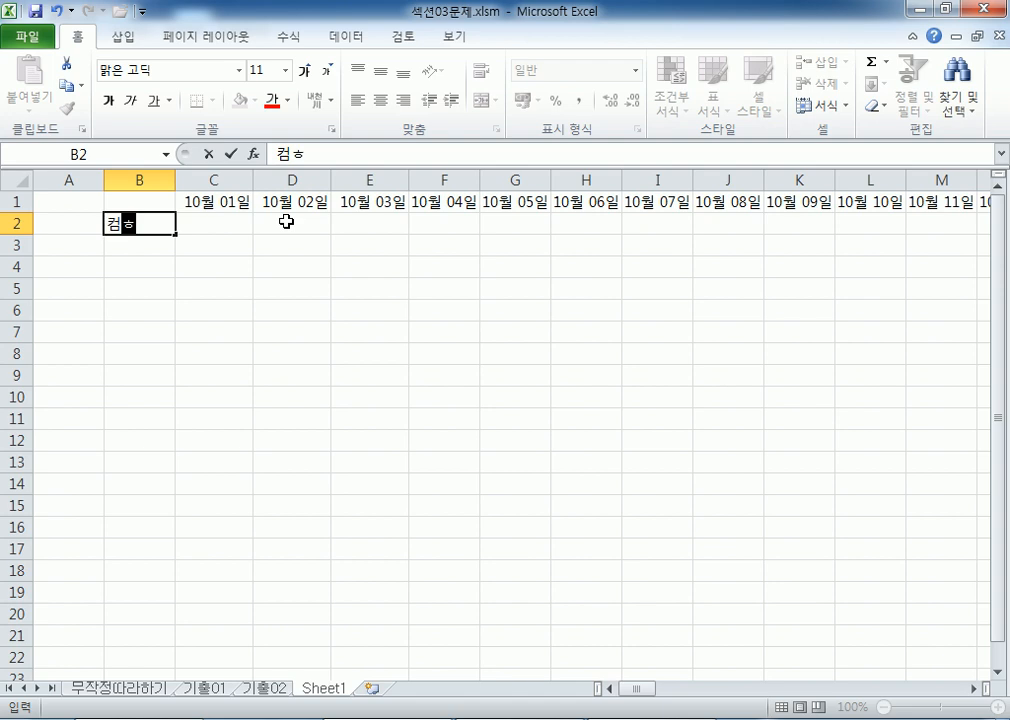
pyautogui.press('Return')
pyautogui.write('오전')
pyautogui.press('Return')
pyautogui.write('오전')
pyautogui.press('BackSpace')
pyautogui.press('BackSpace')
pyautogui.press('BackSpace')
pyautogui.write('후')
pyautogui.press('Return')
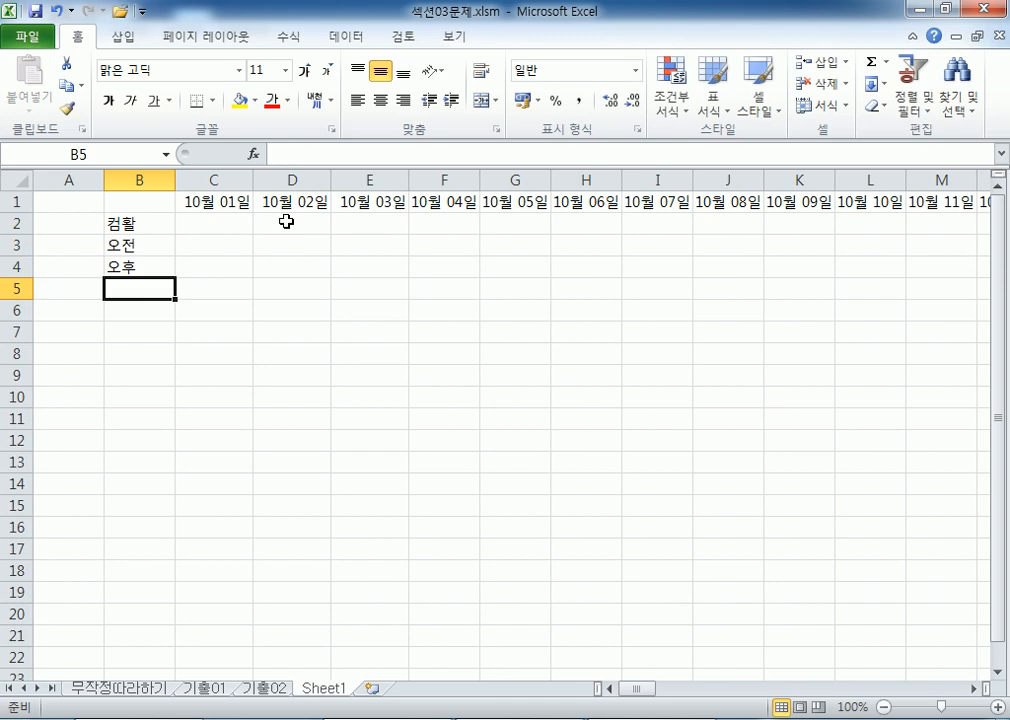
# Step: Examine the date columns from C to W, covering 10월 01일 to 10월 21일, as the columns to format
pyautogui.press('Up')
pyautogui.press('Up')
pyautogui.press('Right')
pyautogui.press('Up')
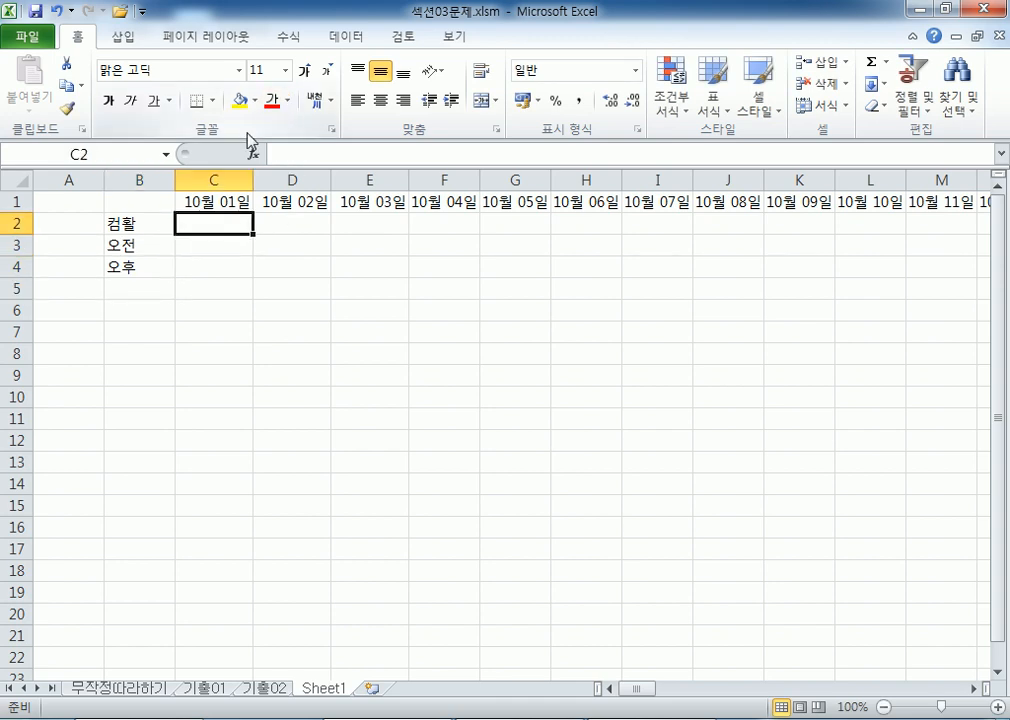
pyautogui.moveTo(212, 181); pyautogui.dragTo(186, 192)
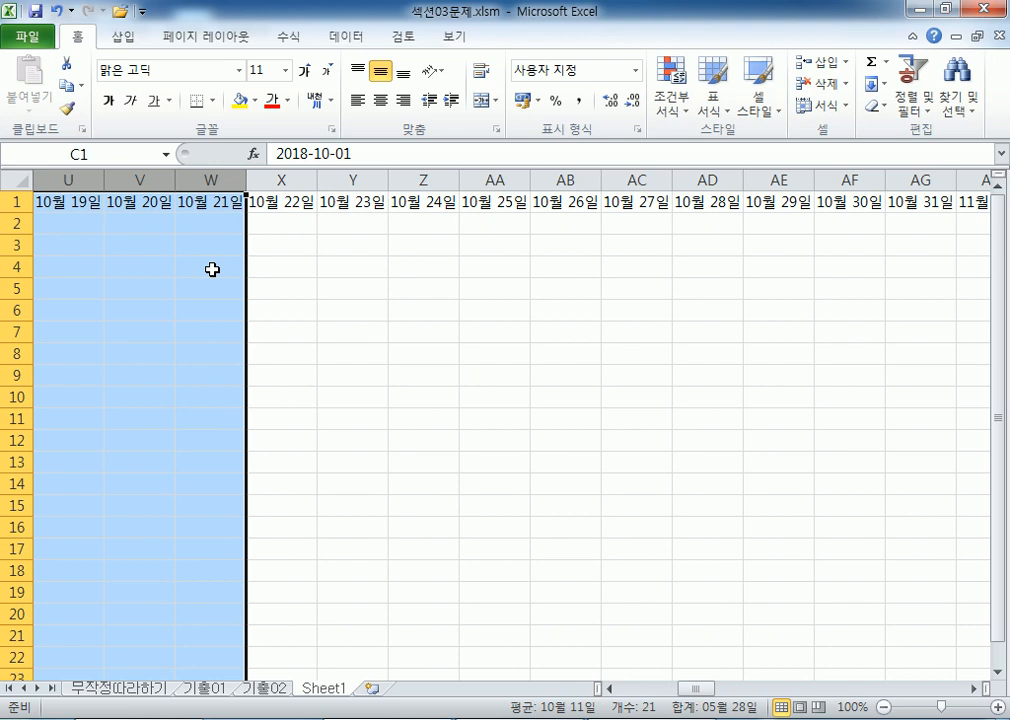
pyautogui.click(222, 204)
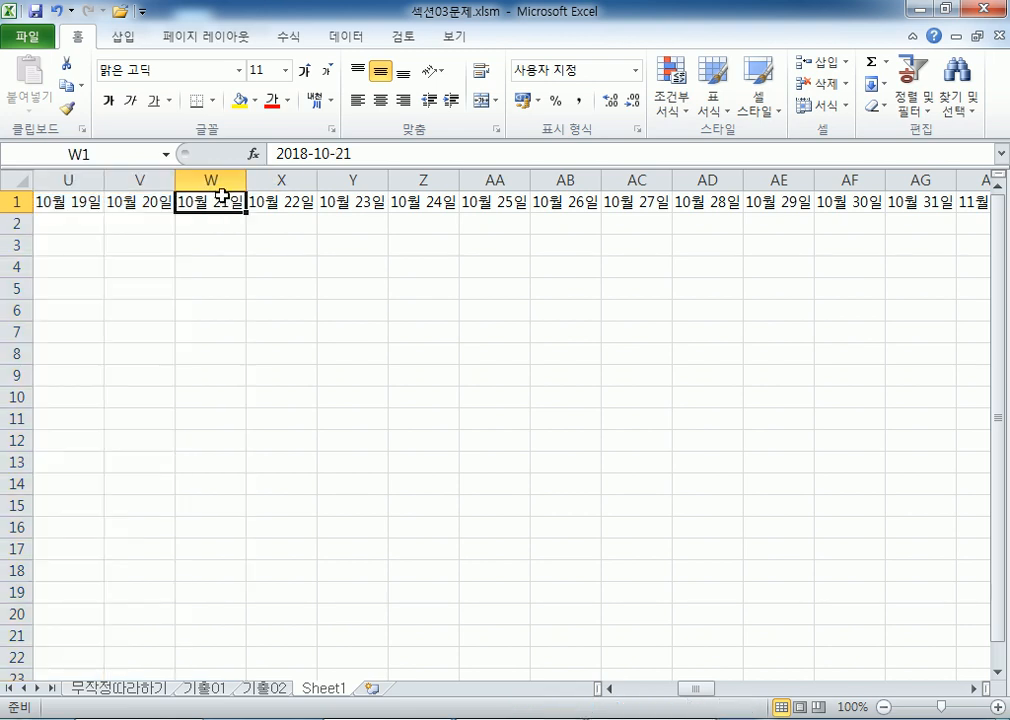
pyautogui.hotkey('ctrl', 'Home')
pyautogui.moveTo(212, 180); pyautogui.dragTo(342, 178)
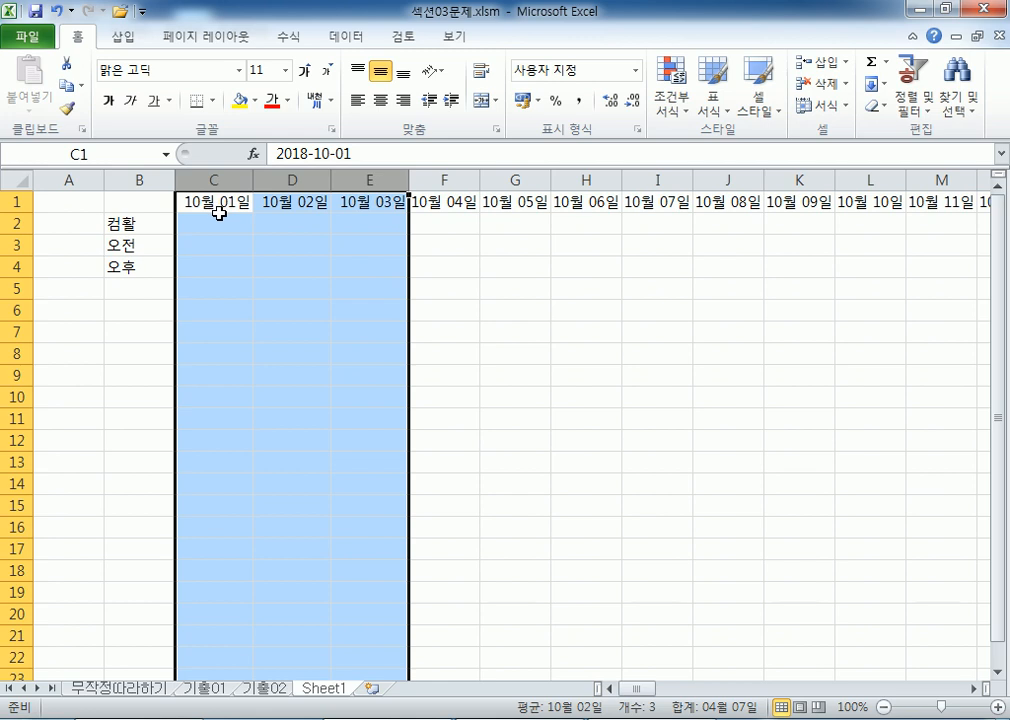
pyautogui.click(221, 243)
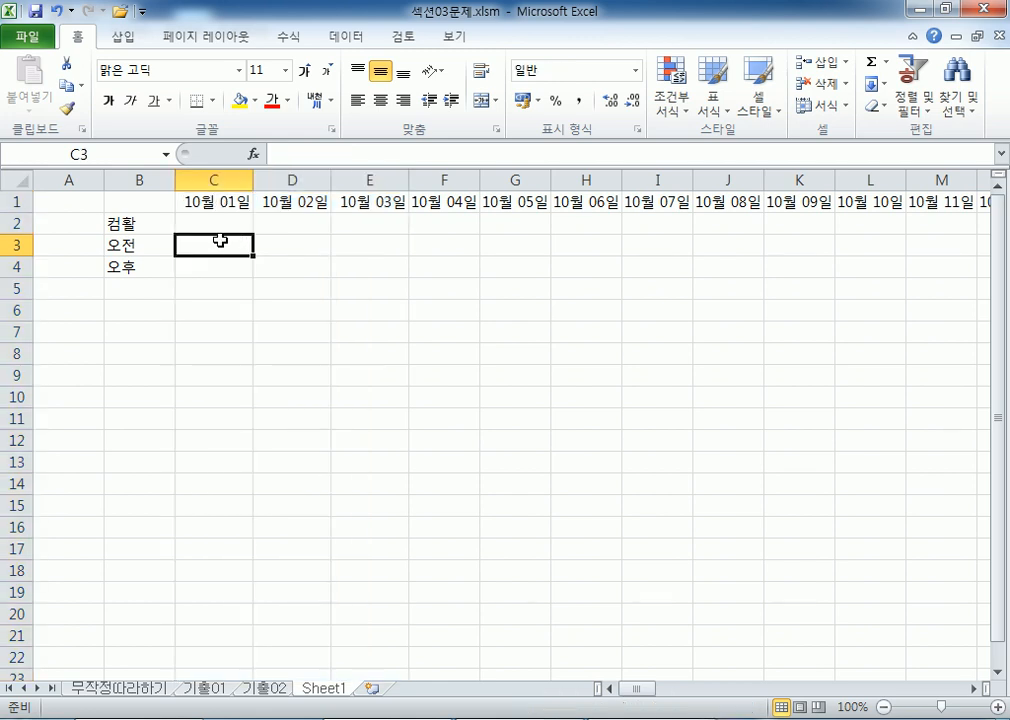
pyautogui.moveTo(137, 203); pyautogui.dragTo(875, 270)
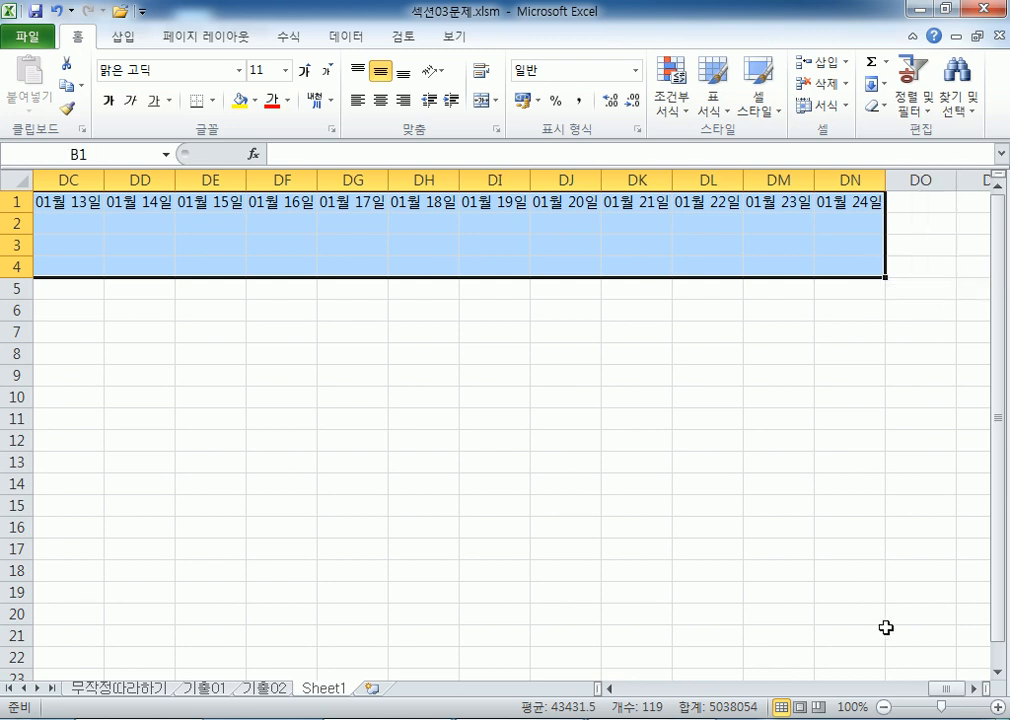
pyautogui.moveTo(944, 688); pyautogui.dragTo(630, 700)
pyautogui.moveTo(219, 198); pyautogui.dragTo(221, 247)
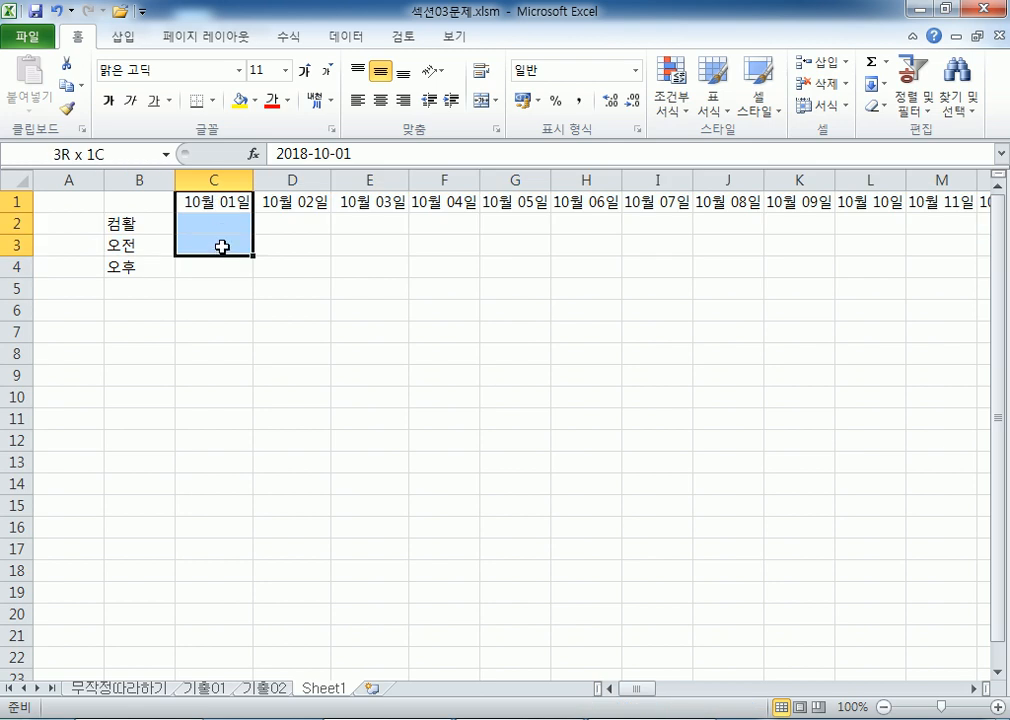
pyautogui.click(112, 221)
# Step: Select C1:DN4 and start a new conditional formatting rule that uses a formula
pyautogui.moveTo(210, 200); pyautogui.dragTo(826, 300)
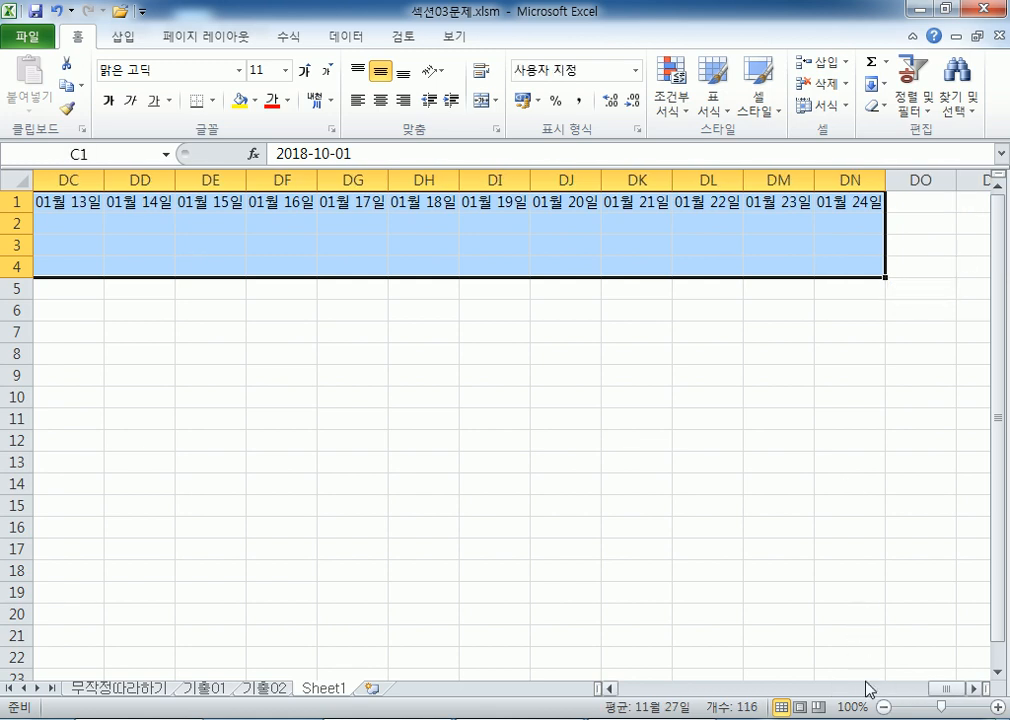
pyautogui.moveTo(940, 690); pyautogui.dragTo(627, 688)
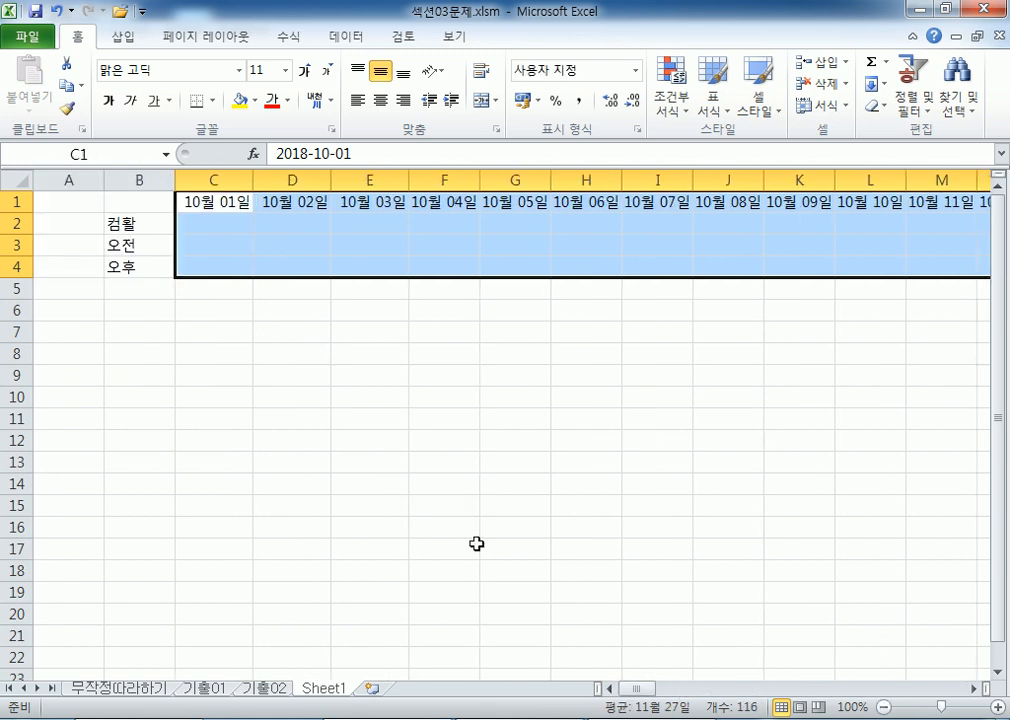
pyautogui.click(672, 98)
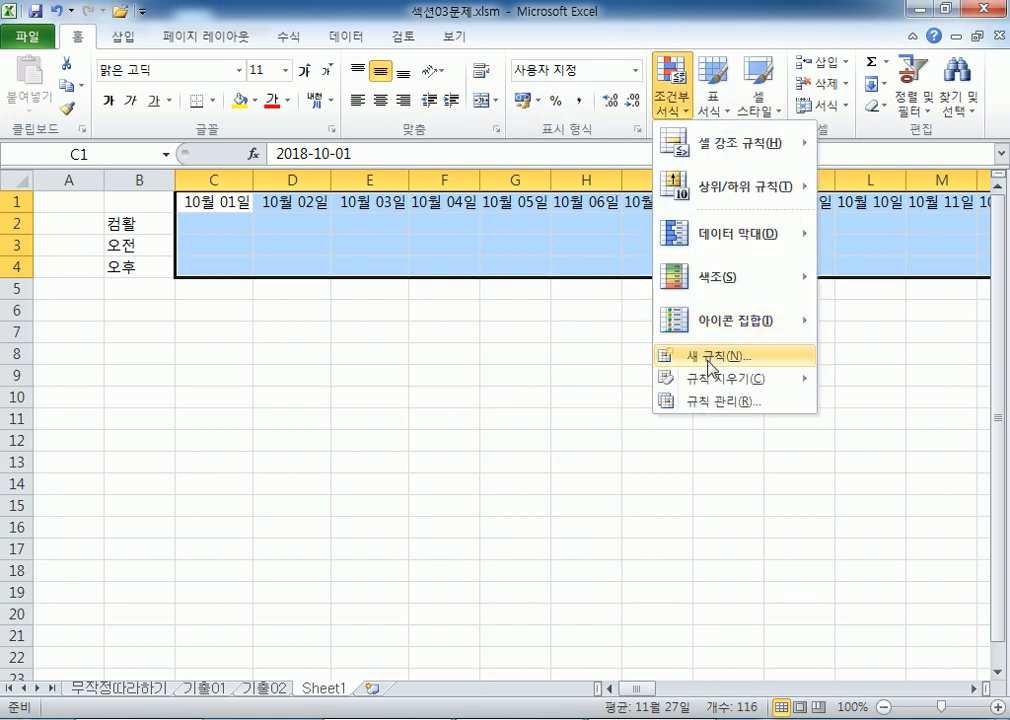
pyautogui.click(709, 360)
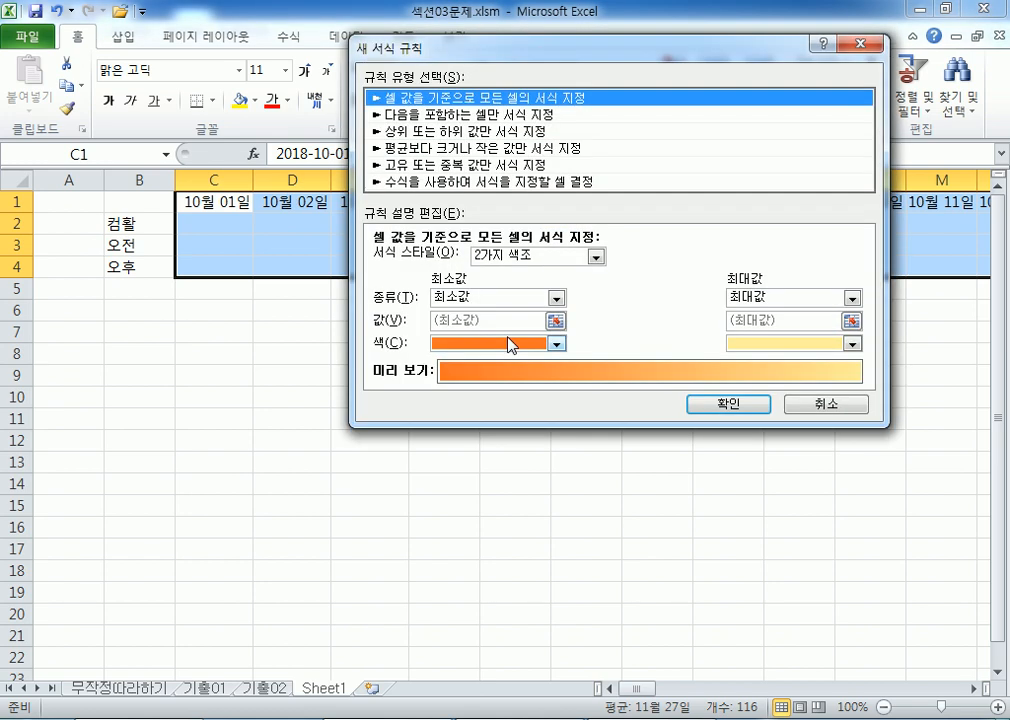
pyautogui.click(417, 182)
pyautogui.moveTo(447, 47); pyautogui.dragTo(527, 207)
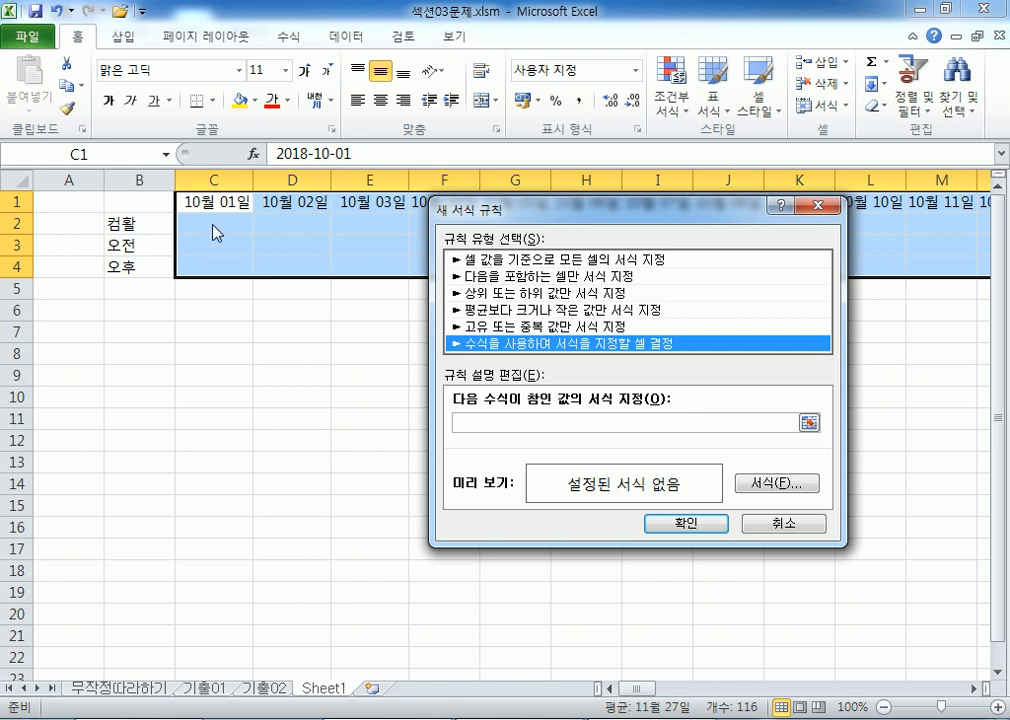
# Step: Enter =$C$1<TODAY() as the formula of the new formatting rule
pyautogui.click(518, 421)
pyautogui.moveTo(503, 206); pyautogui.dragTo(497, 110)
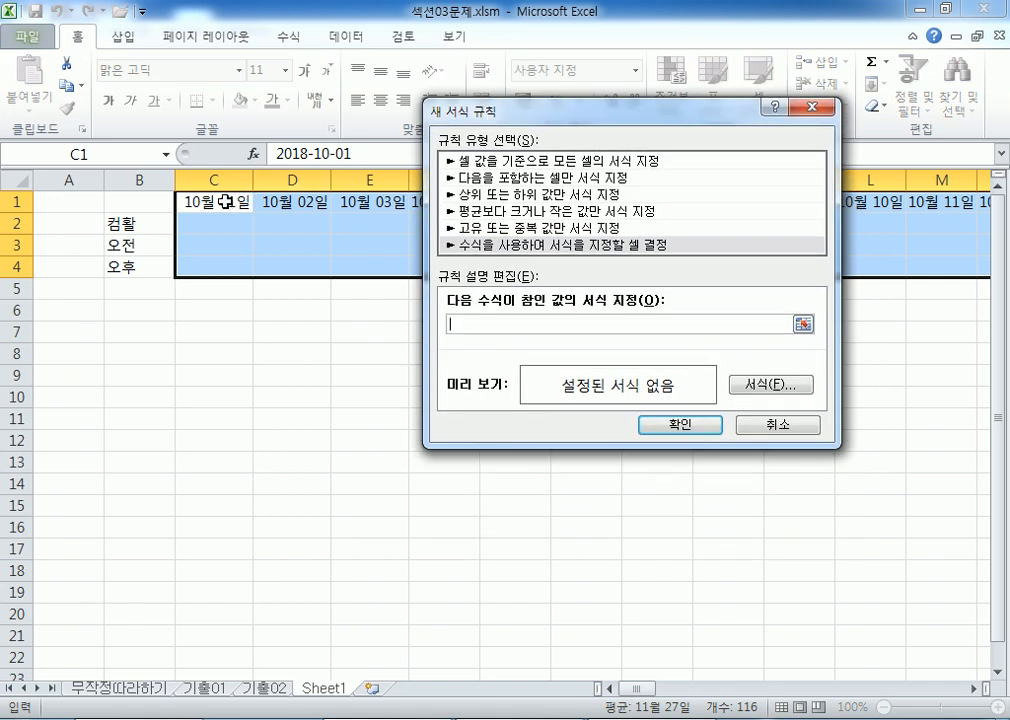
pyautogui.click(224, 201)
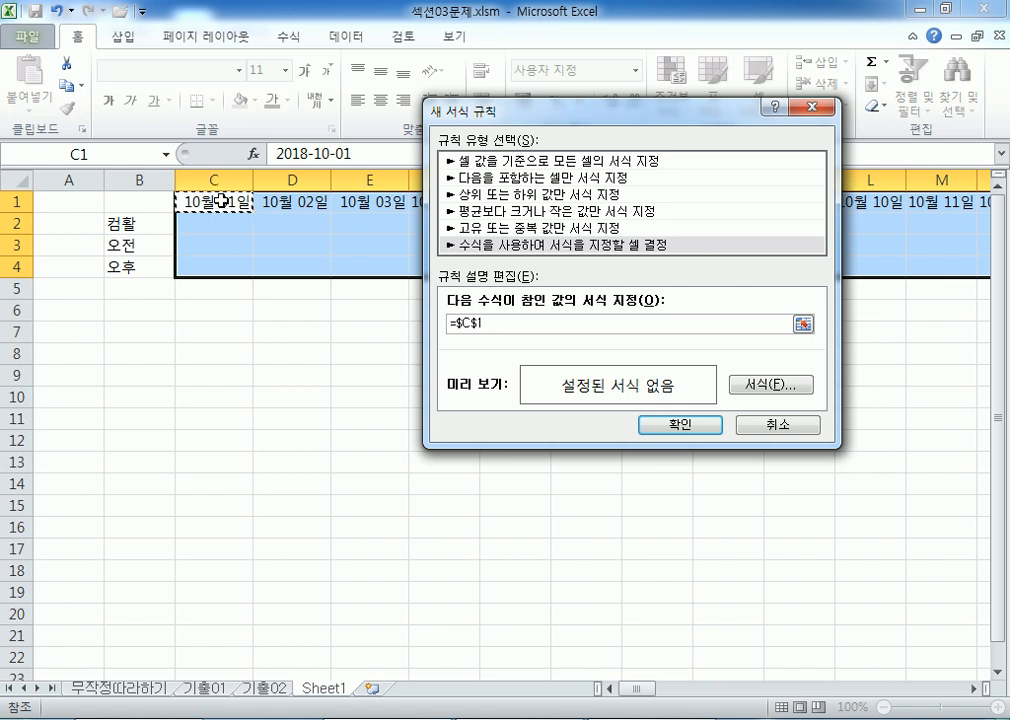
pyautogui.write('<새ㅇㅁ')
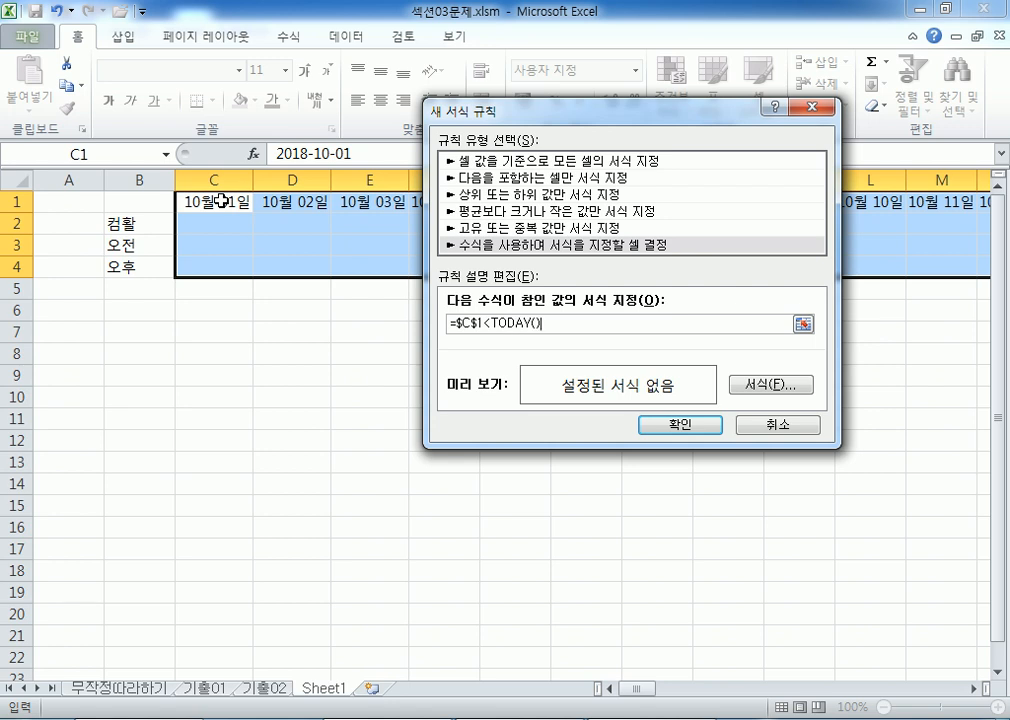
# Step: Set the rule's format to a medium gray background fill
pyautogui.click(745, 384)
pyautogui.click(553, 40)
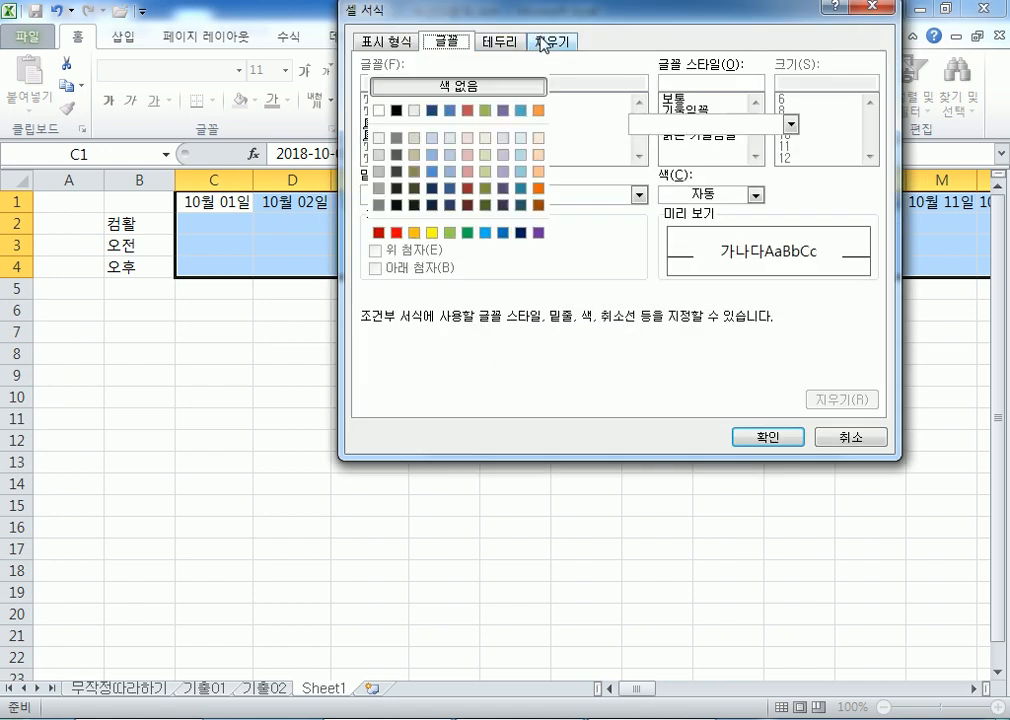
pyautogui.click(381, 192)
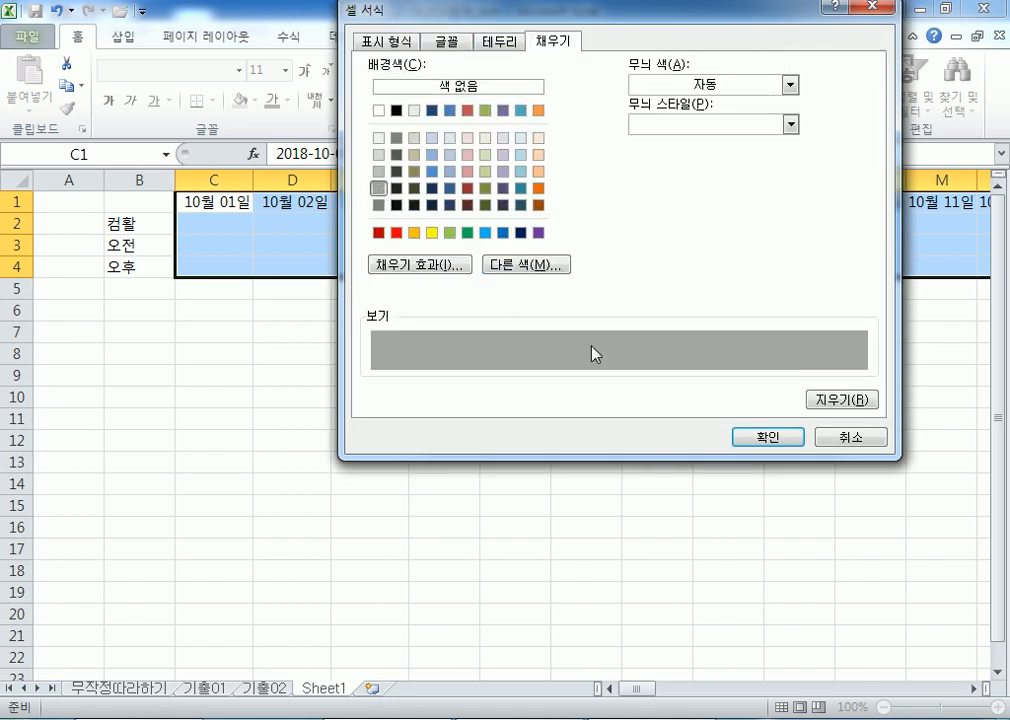
pyautogui.click(499, 41)
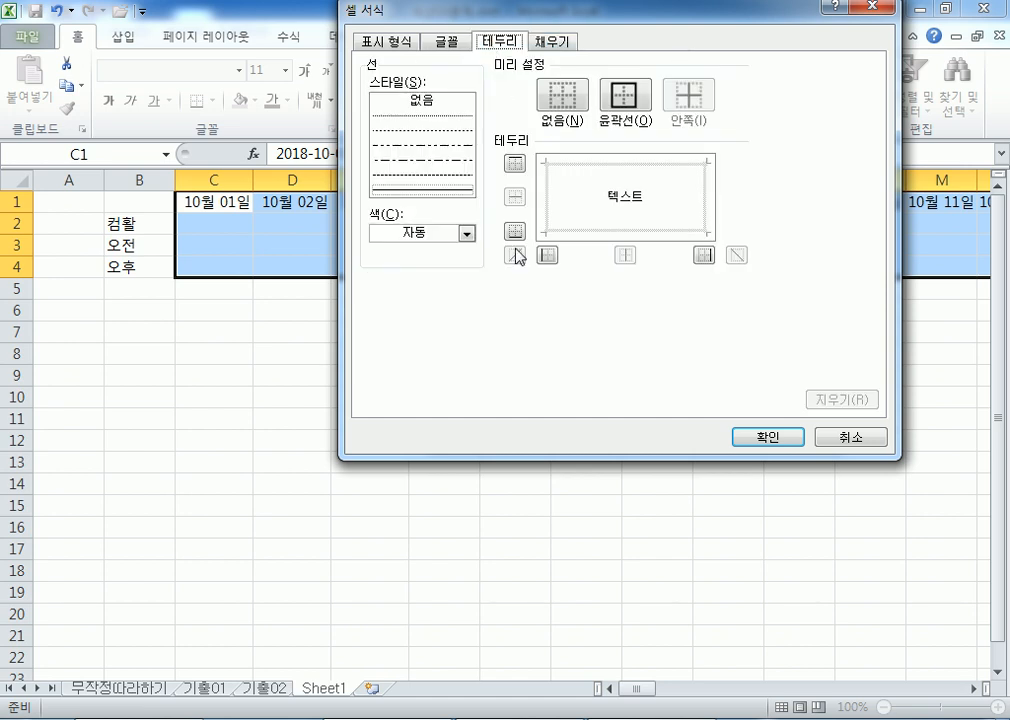
pyautogui.click(553, 40)
pyautogui.click(767, 437)
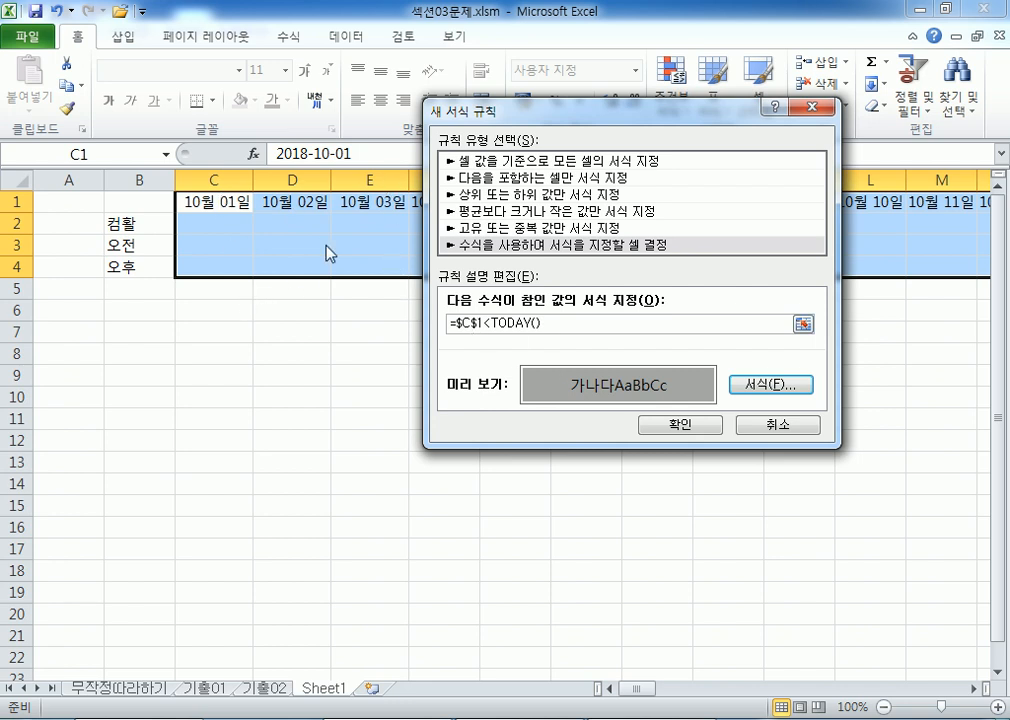
# Step: Change the cell reference in the rule's formula to C$1, fixing only the row
pyautogui.click(520, 324)
pyautogui.press('F4')
pyautogui.click(465, 329)
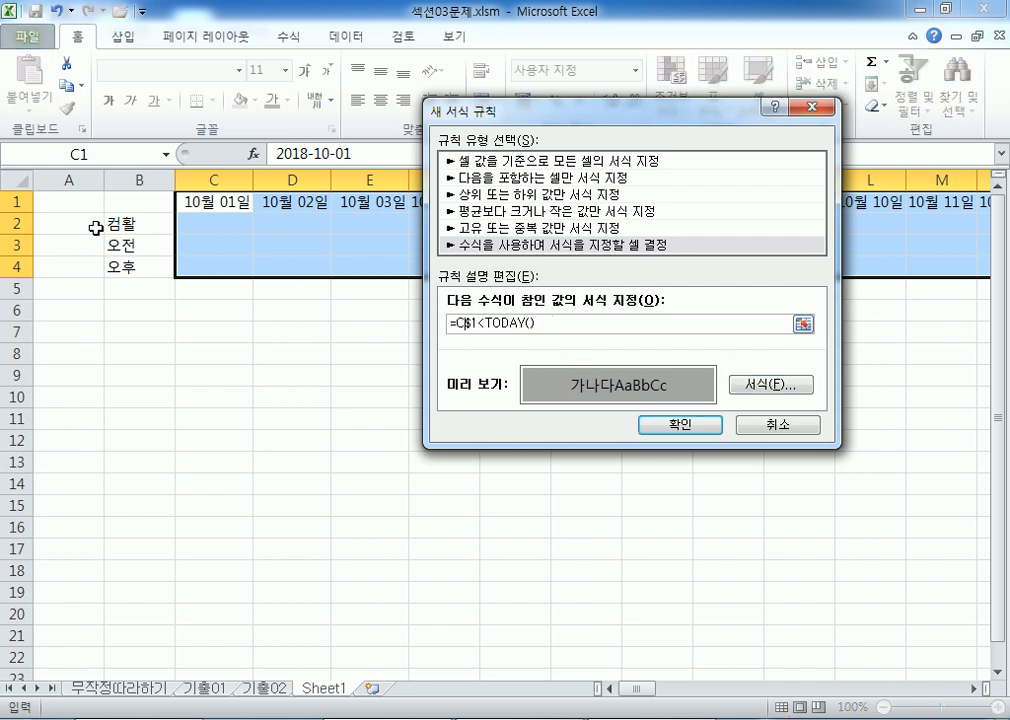
# Step: Copy the rule's formula =C$1<TODAY() into the Notepad notes below the MONTH formula
pyautogui.moveTo(470, 111); pyautogui.dragTo(166, 228)
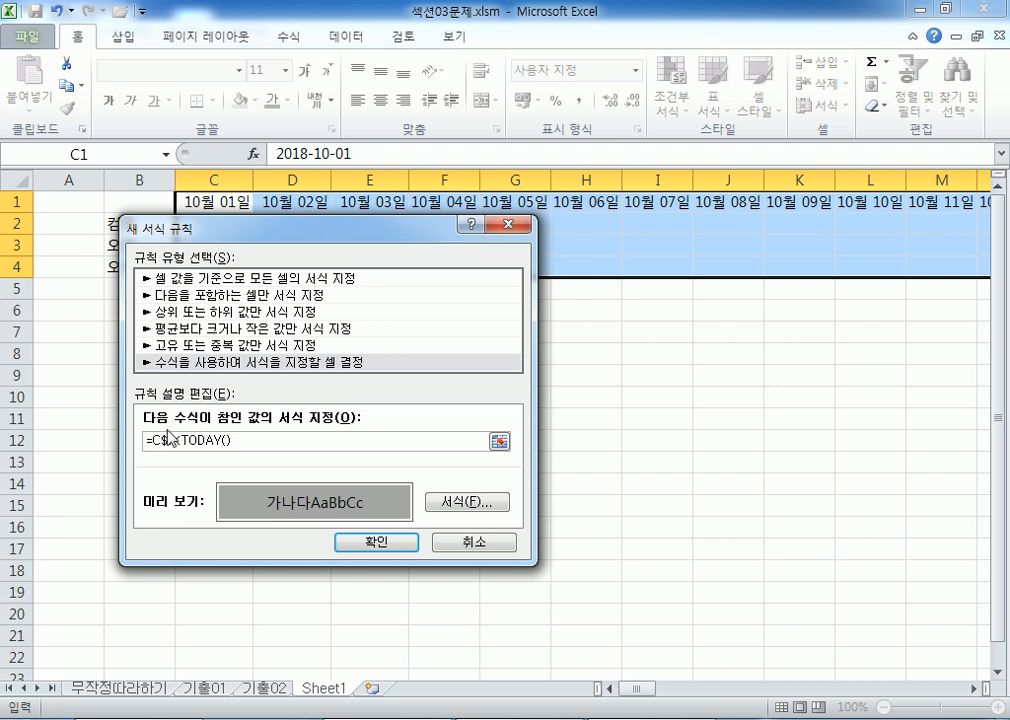
pyautogui.moveTo(256, 450); pyautogui.dragTo(95, 442)
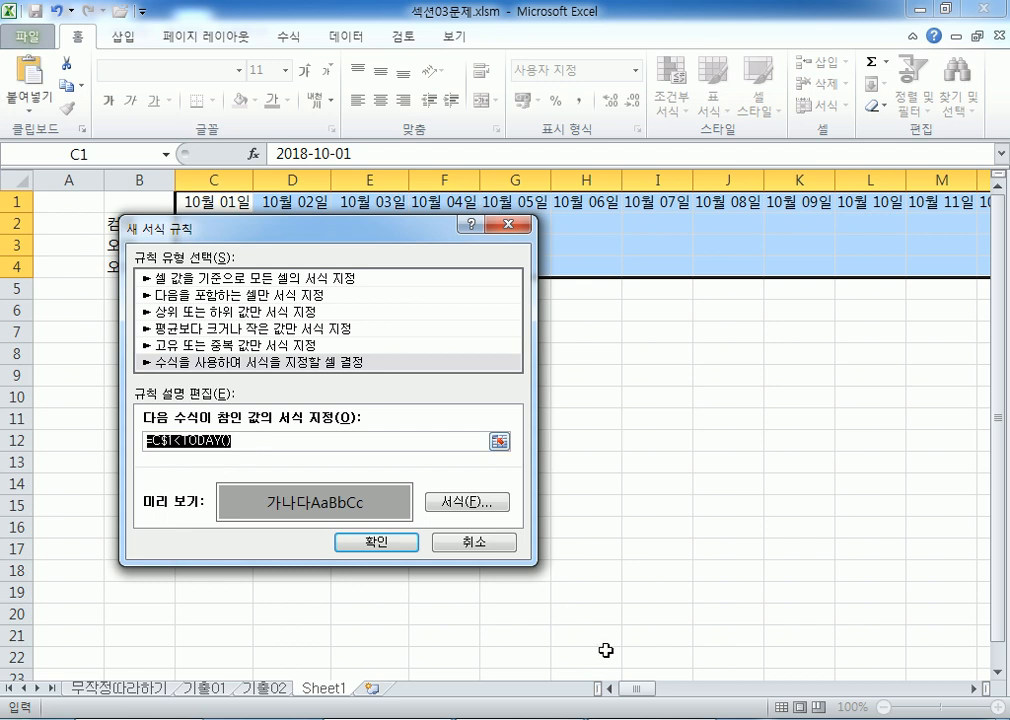
pyautogui.hotkey('alt', 'Tab')
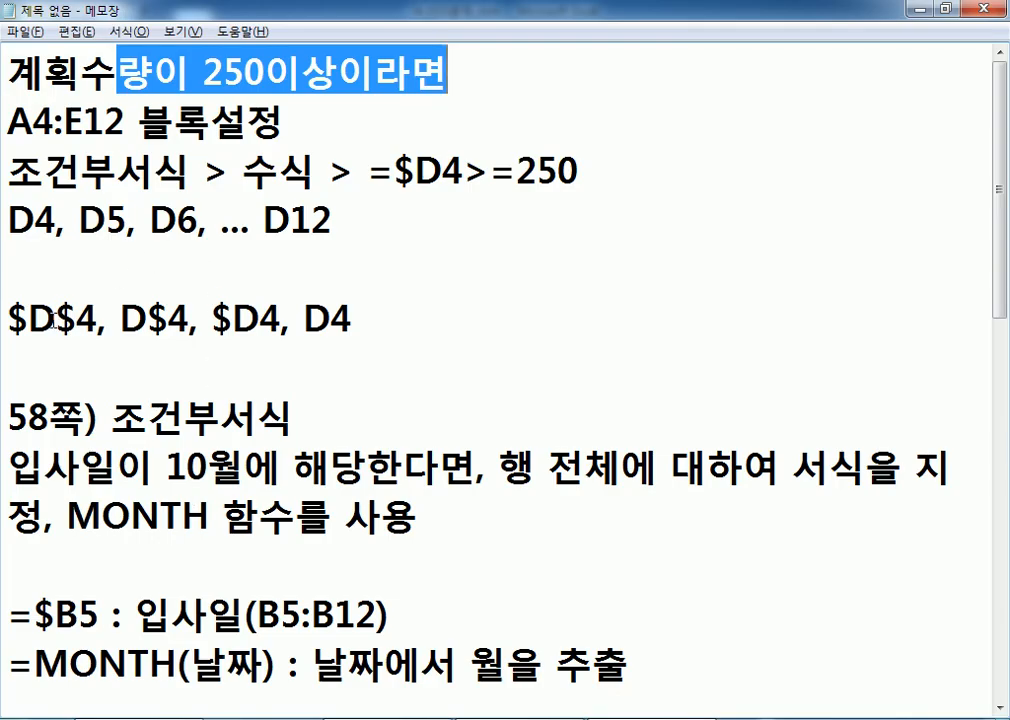
pyautogui.moveTo(394, 172); pyautogui.dragTo(415, 172)
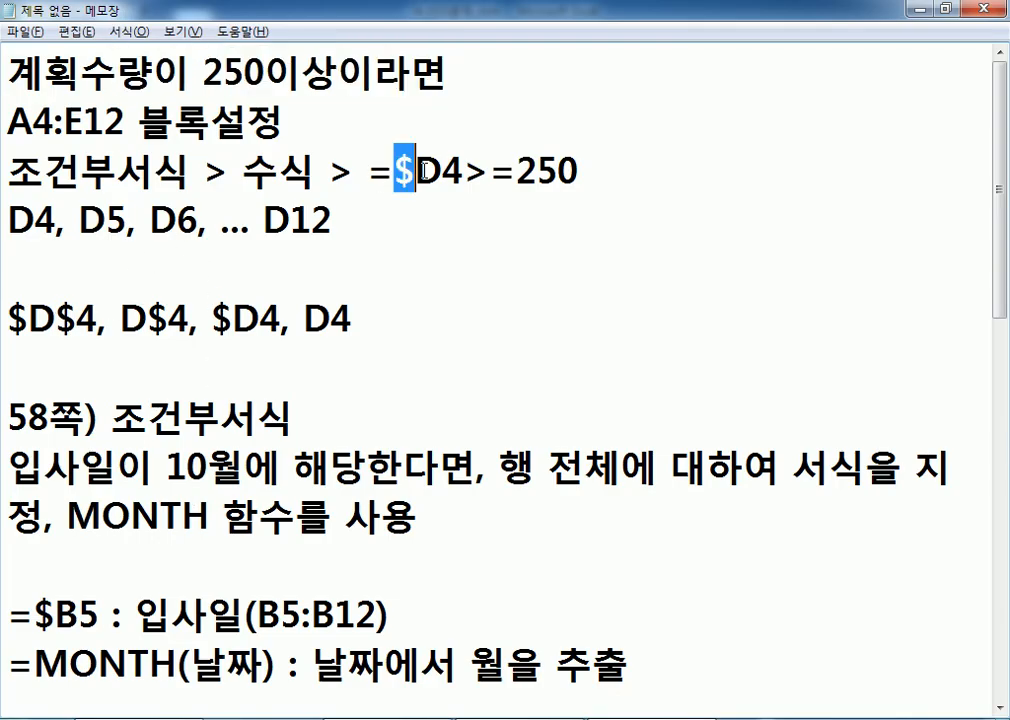
pyautogui.scroll(-7, 230, 315)
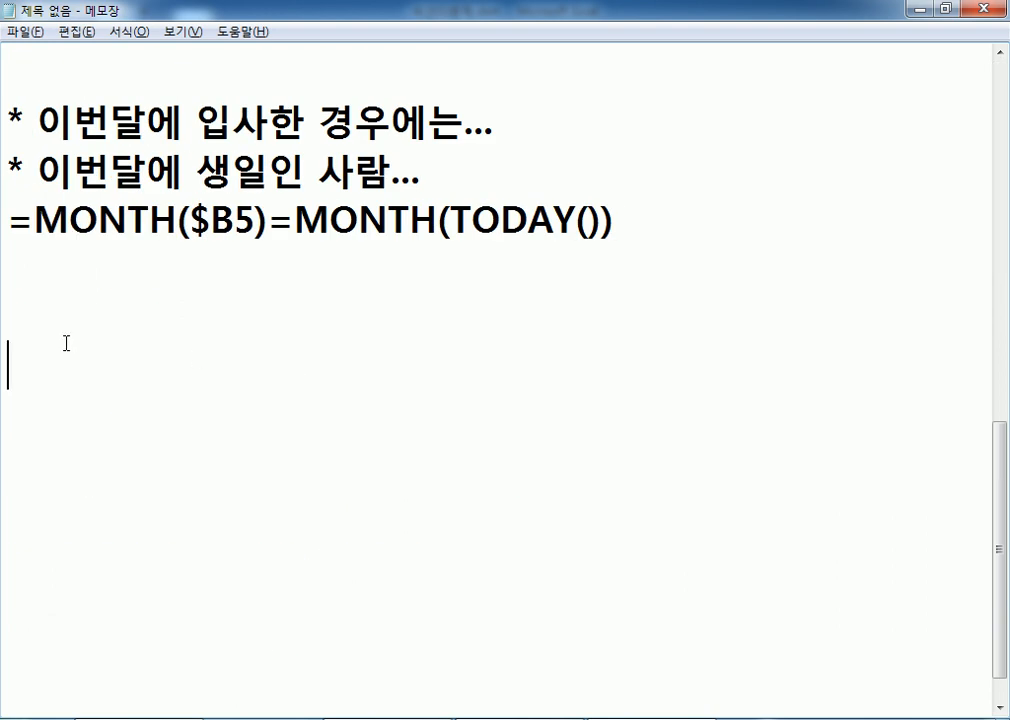
pyautogui.hotkey('ctrl', 'v')
pyautogui.click(80, 368)
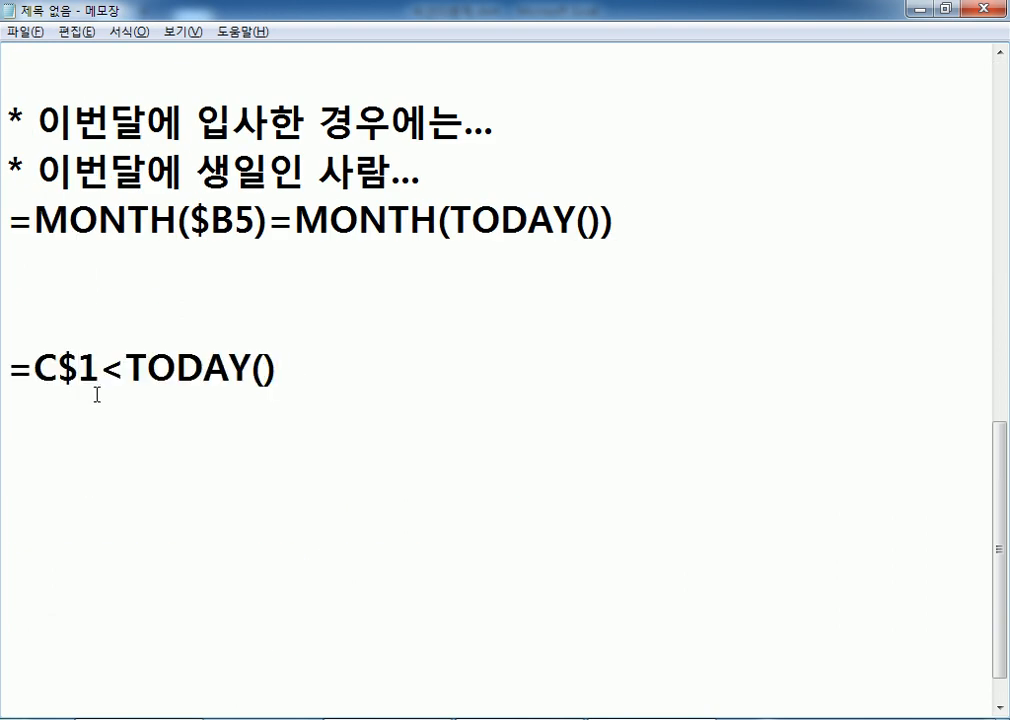
# Step: Compare the Notepad formula with the rule in Excel and apply the conditional formatting rule
pyautogui.hotkey('alt', 'Tab')
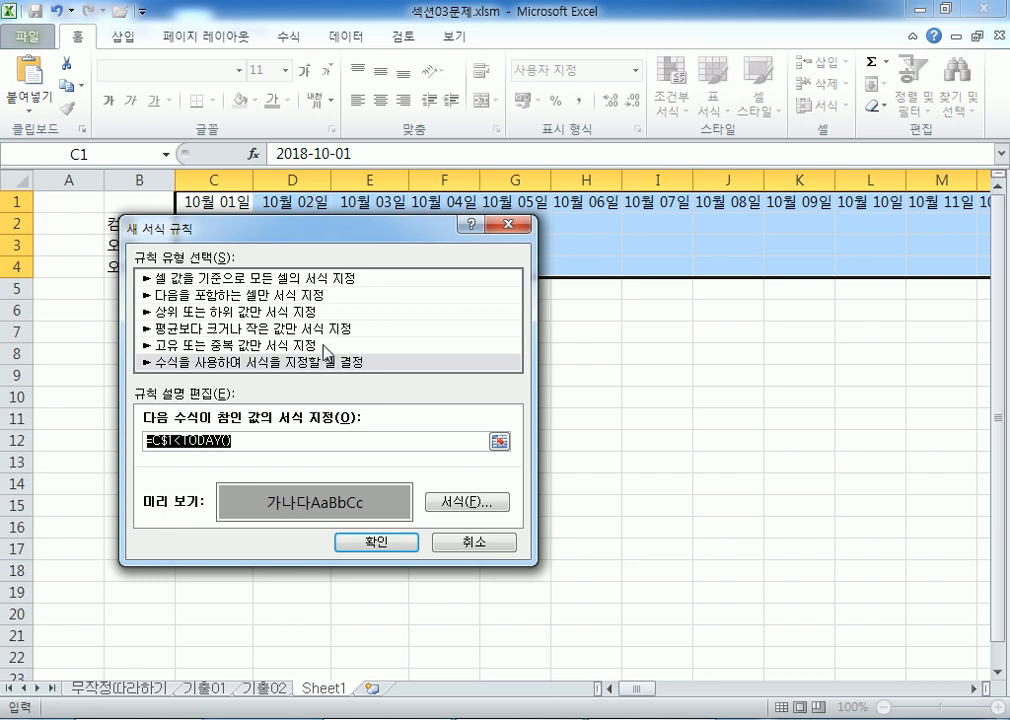
pyautogui.hotkey('alt', 'Tab')
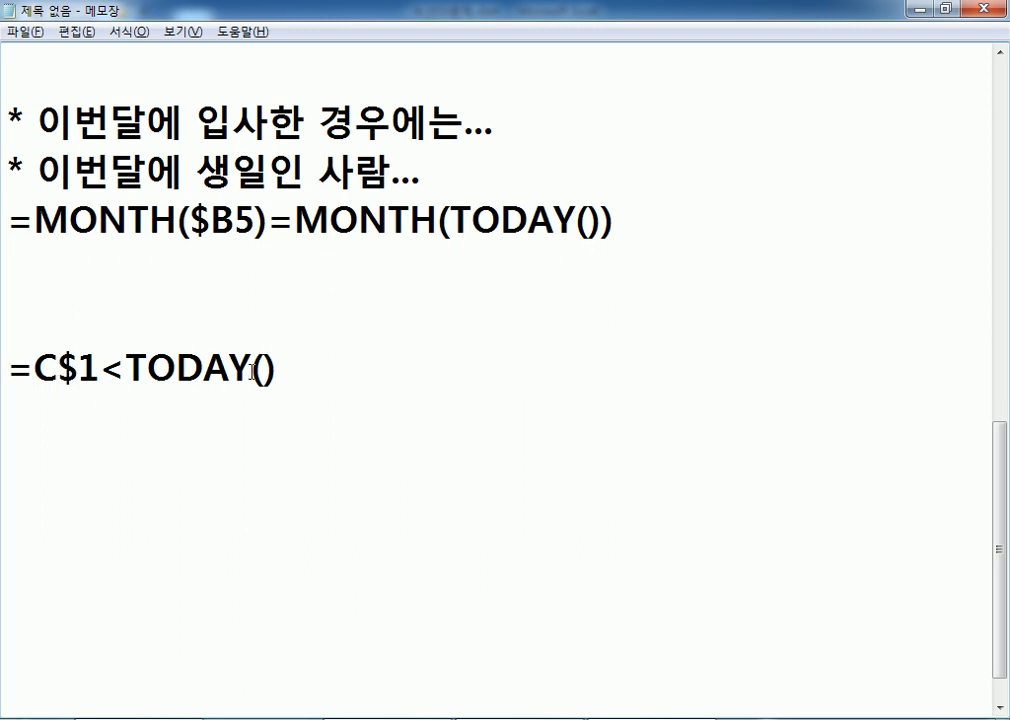
pyautogui.hotkey('alt', 'Tab')
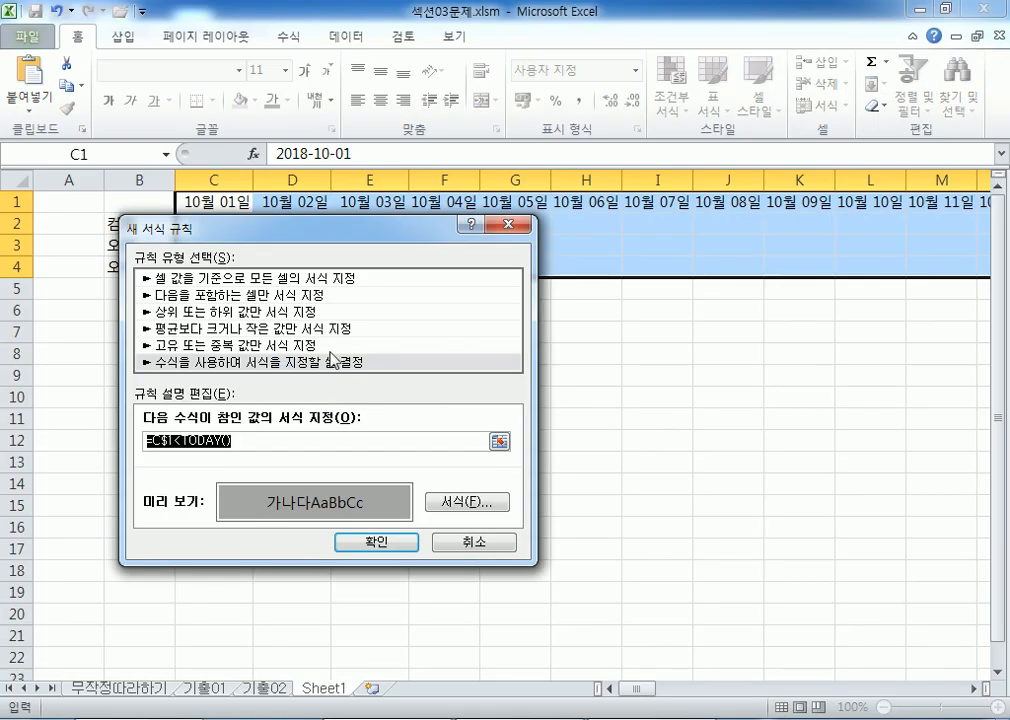
pyautogui.click(372, 544)
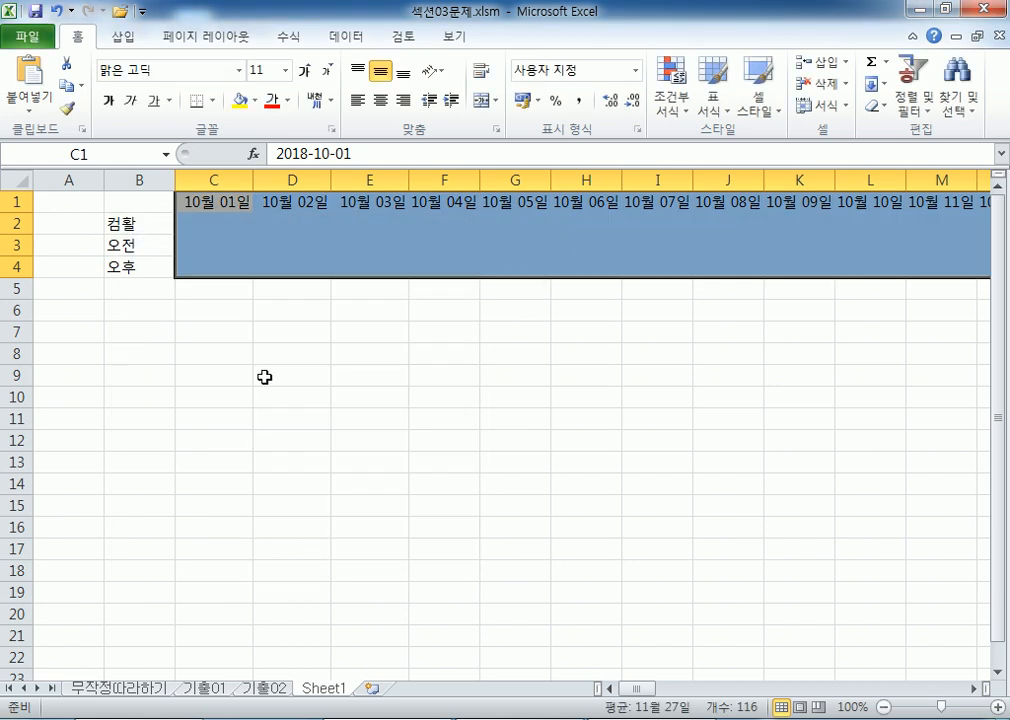
# Step: Examine the gray fill across the date columns to find where it ends, finishing on the date in X1
pyautogui.click(275, 252)
pyautogui.press('Right')
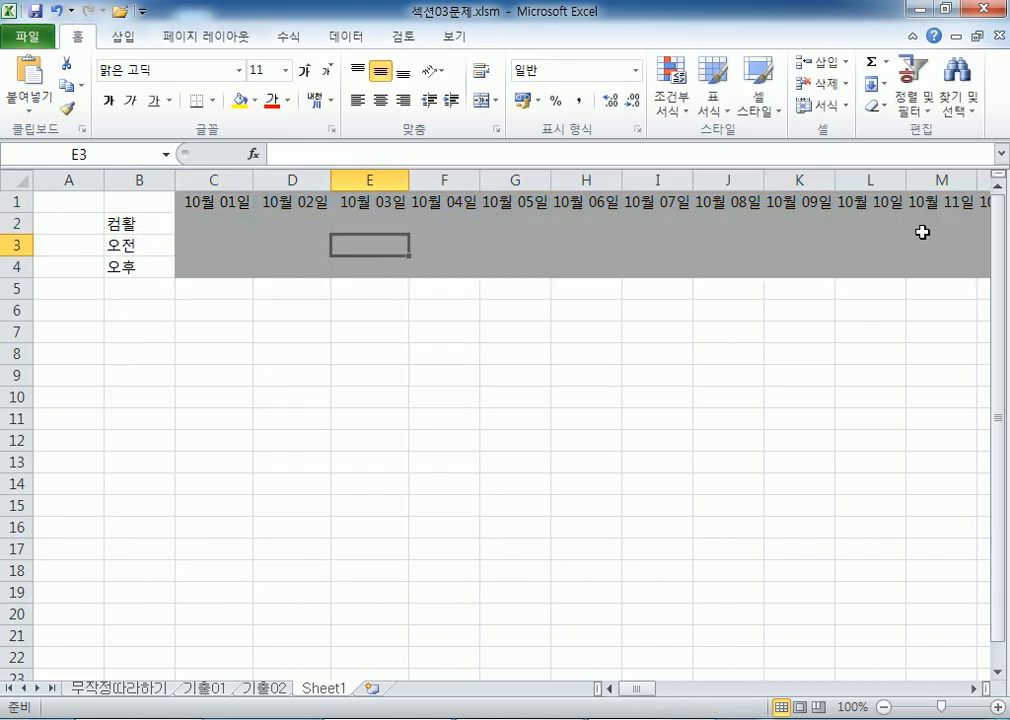
pyautogui.press('Right')
pyautogui.press('Right')
pyautogui.press('Right')
pyautogui.press('Right')
pyautogui.press('Right')
pyautogui.press('Right')
pyautogui.press('Right')
pyautogui.press('Right')
pyautogui.press('Right')
pyautogui.press('Right')
pyautogui.press('Right')
pyautogui.press('Right')
pyautogui.press('Right')
pyautogui.press('Right')
pyautogui.press('Right')
pyautogui.press('Right')
pyautogui.press('Right')
pyautogui.press('Right')
pyautogui.press('Right')
pyautogui.press('Right')
pyautogui.press('Left')
pyautogui.press('Left')
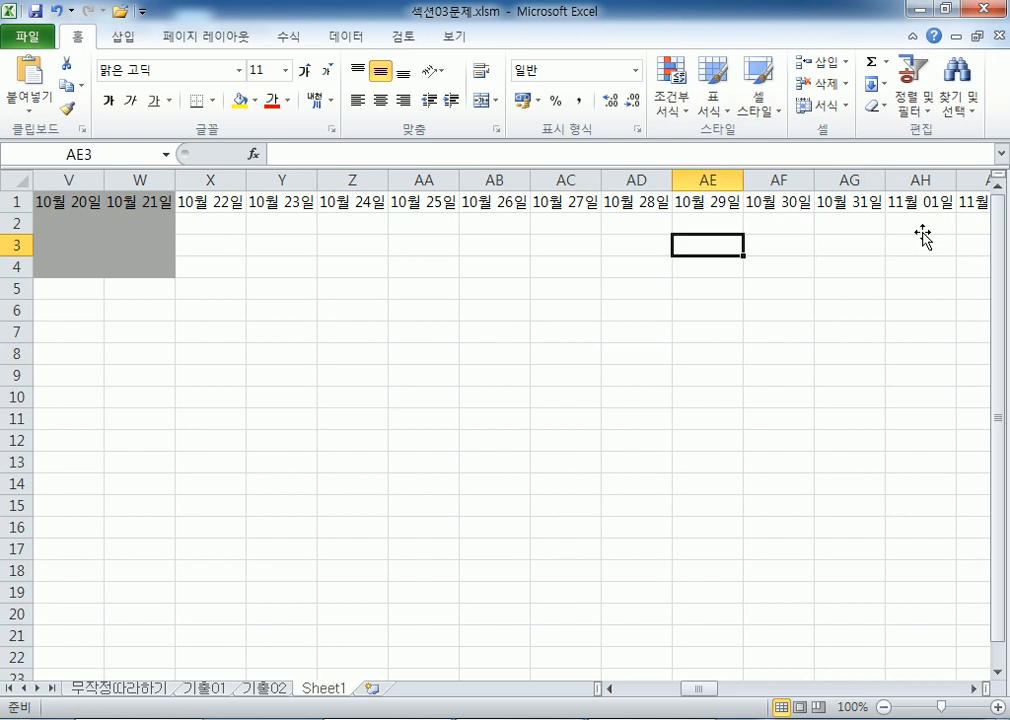
pyautogui.press('Left')
pyautogui.press('Left')
pyautogui.press('Left')
pyautogui.press('Left')
pyautogui.press('Left')
pyautogui.press('Left')
pyautogui.press('Left')
pyautogui.press('Left')
pyautogui.press('Left')
pyautogui.press('Left')
pyautogui.press('Right')
pyautogui.press('Right')
pyautogui.press('Right')
pyautogui.press('Up')
pyautogui.press('Up')
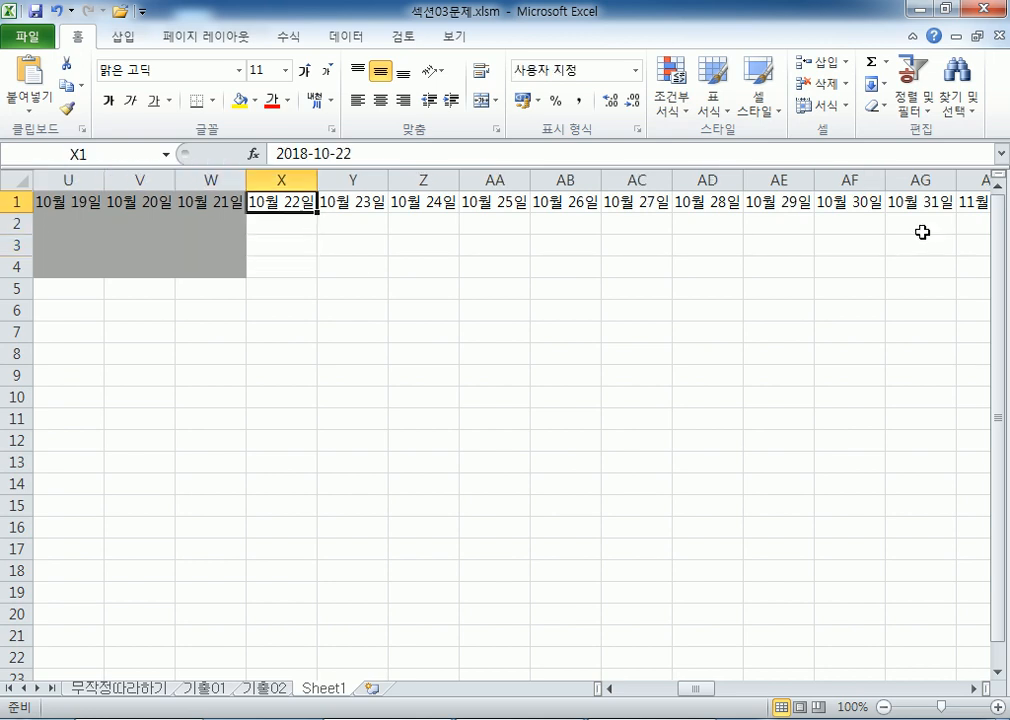
# Step: Test the gray rule by entering the date 8-5 in X1, and set X1 back to 10-22
pyautogui.write('5-5')
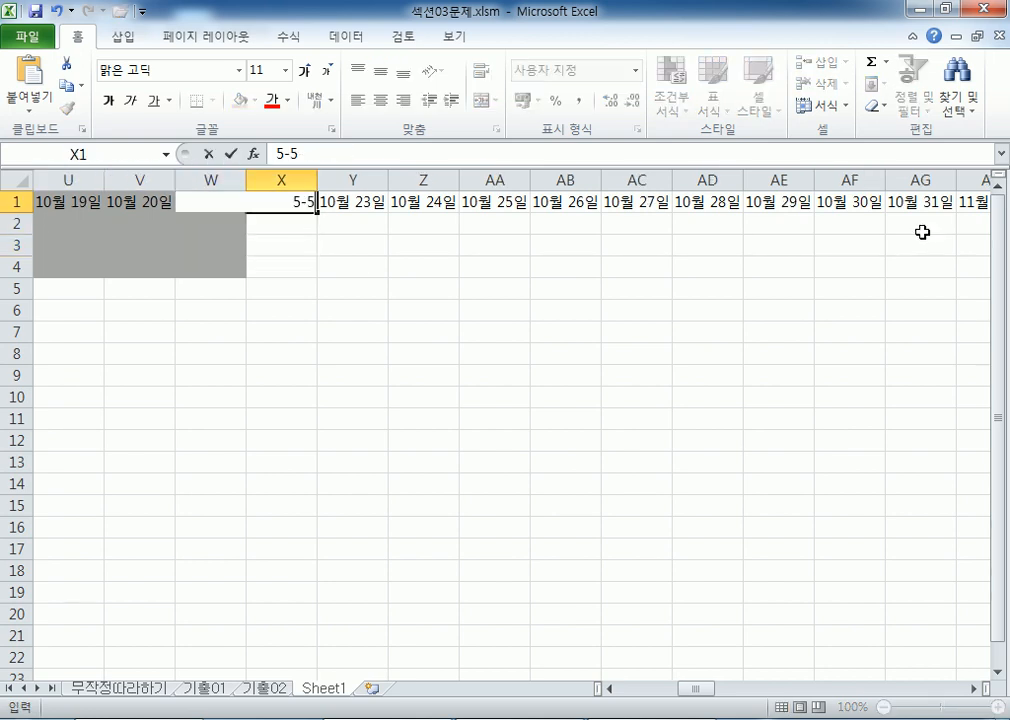
pyautogui.press('Escape')
pyautogui.write('8-5')
pyautogui.press('Return')
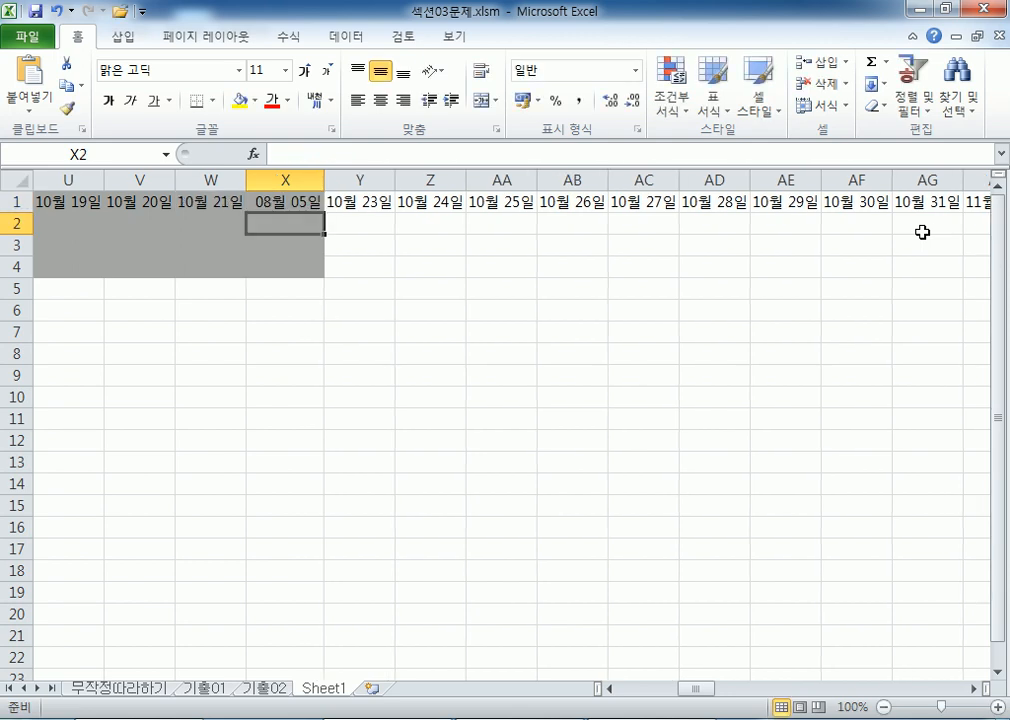
pyautogui.press('Up')
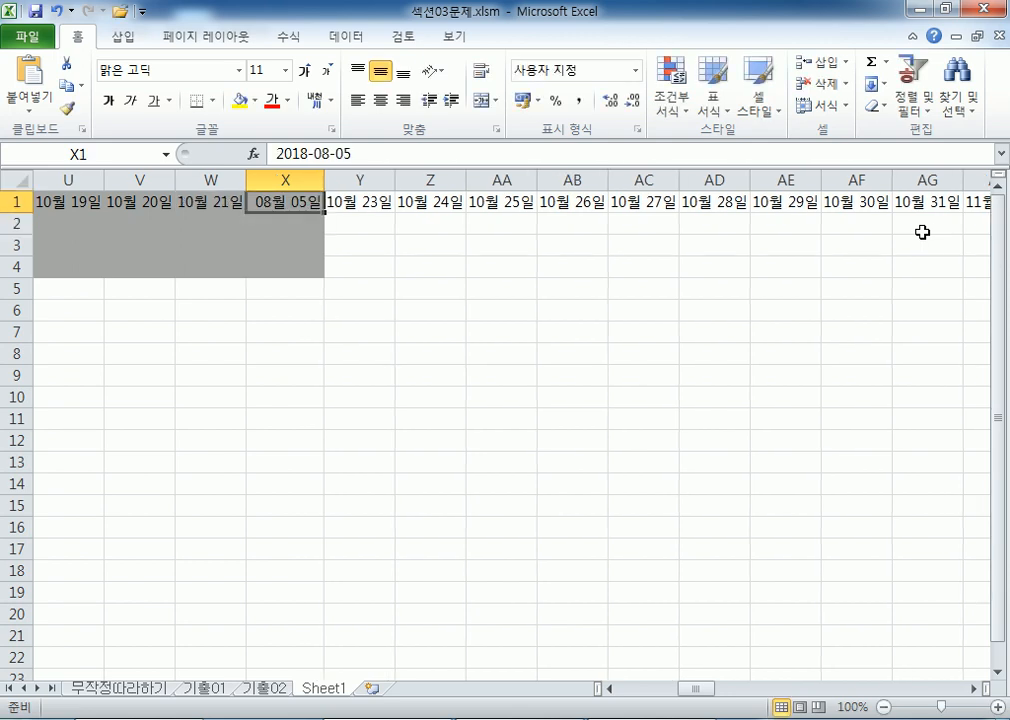
pyautogui.write('10-22')
pyautogui.press('Return')
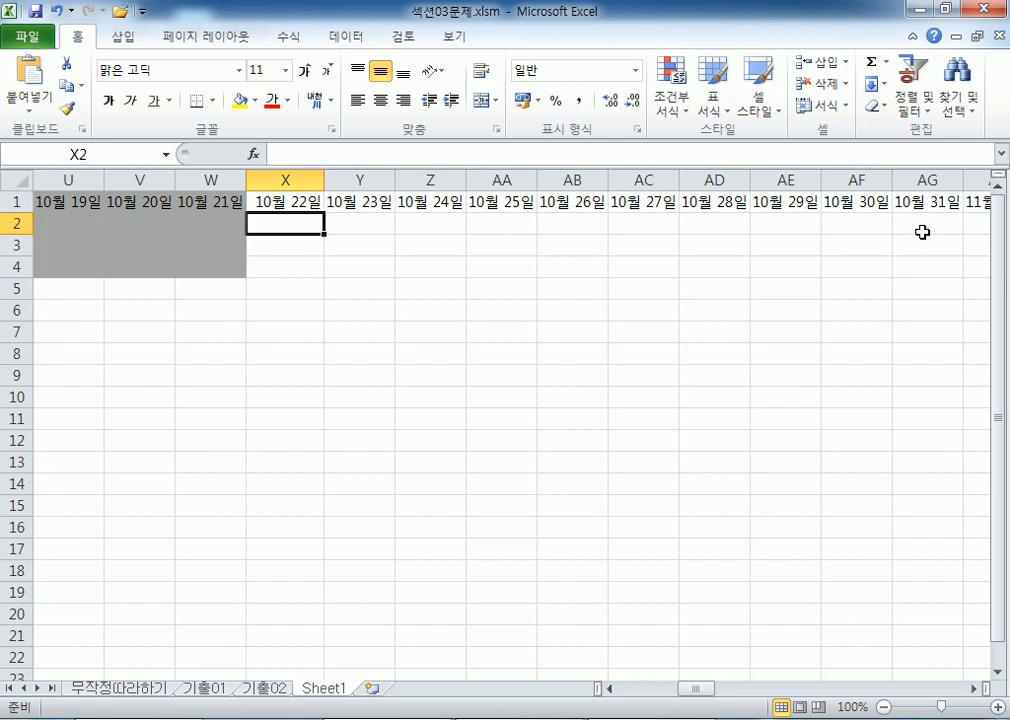
# Step: Examine the fill across the date columns from column C to AB, and return to the shading boundary at X2
pyautogui.press('Up')
pyautogui.press('Right')
pyautogui.press('Right')
pyautogui.press('Right')
pyautogui.press('Left')
pyautogui.press('Left')
pyautogui.press('Left')
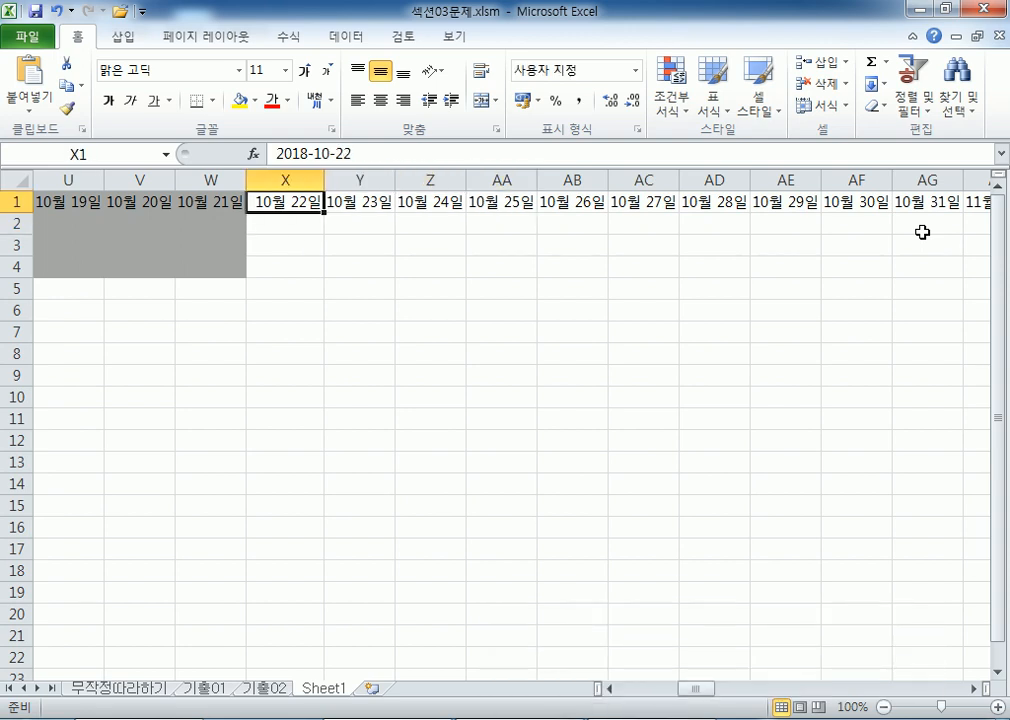
pyautogui.hotkey('ctrl', 'Home')
pyautogui.press('Right')
pyautogui.press('Right')
pyautogui.press('Down')
pyautogui.press('Right')
pyautogui.press('Right')
pyautogui.press('Right')
pyautogui.press('Right')
pyautogui.press('Right')
pyautogui.press('Right')
pyautogui.press('Right')
pyautogui.press('Right')
pyautogui.press('Right')
pyautogui.press('Right')
pyautogui.press('Right')
pyautogui.press('Right')
pyautogui.press('Right')
pyautogui.press('Right')
pyautogui.press('Right')
pyautogui.press('Right')
pyautogui.press('Right')
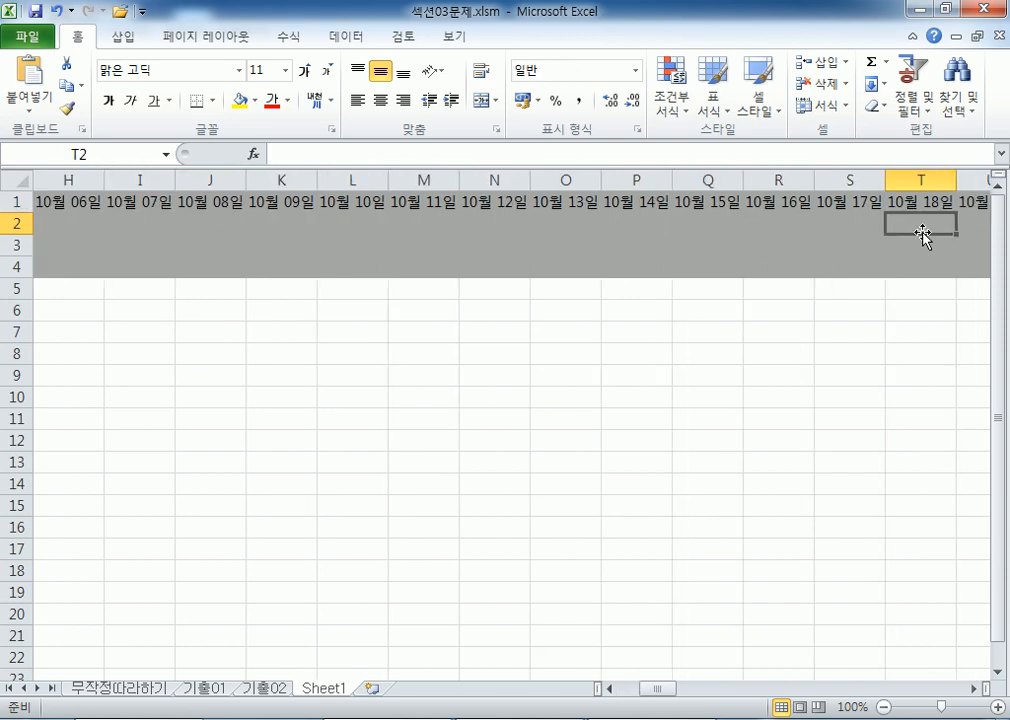
pyautogui.press('Right')
pyautogui.press('Right')
pyautogui.press('Right')
pyautogui.press('Right')
pyautogui.press('Right')
pyautogui.press('Right')
pyautogui.press('Right')
pyautogui.press('Right')
pyautogui.press('Right')
pyautogui.press('Right')
pyautogui.press('Right')
pyautogui.press('Right')
pyautogui.press('Right')
pyautogui.press('Right')
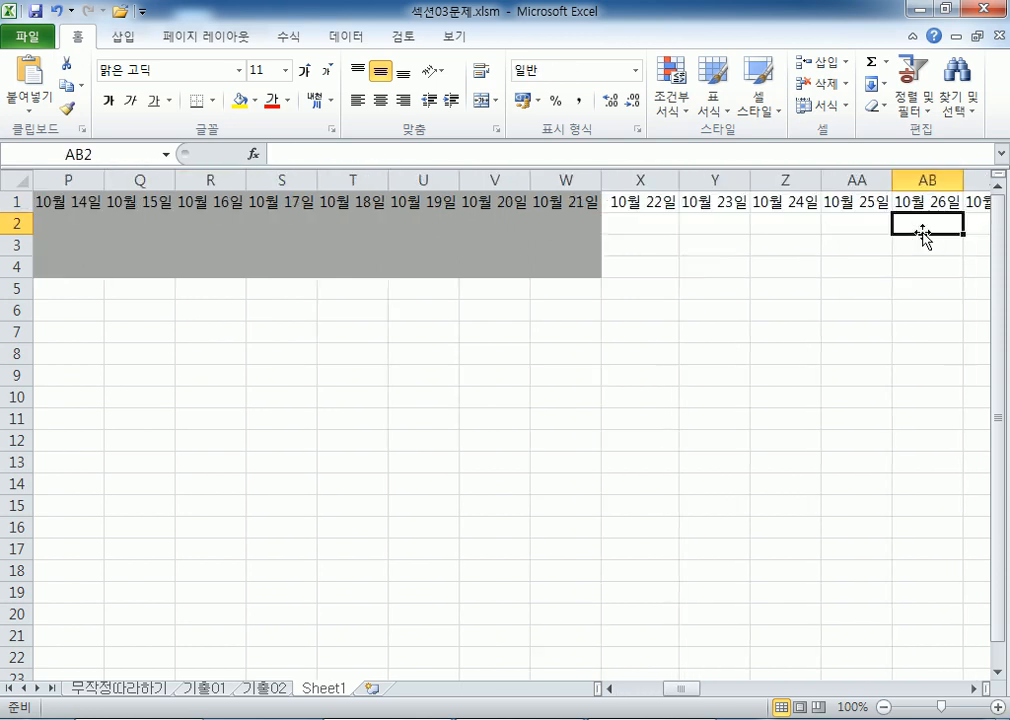
pyautogui.press('Left')
pyautogui.press('Left')
pyautogui.press('Left')
pyautogui.press('Left')
pyautogui.press('Left')
pyautogui.press('Left')
pyautogui.press('Left')
pyautogui.press('Left')
pyautogui.press('Left')
pyautogui.press('Left')
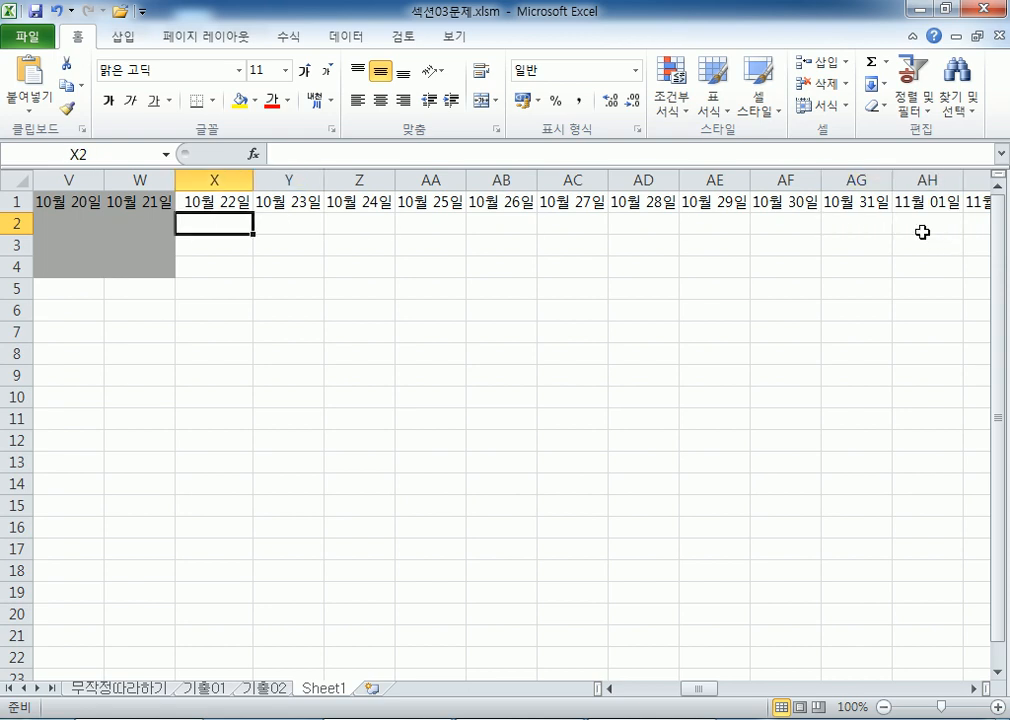
# Step: Test the rule by entering the date 10-25 in W1, and undo that entry
pyautogui.press('Left')
pyautogui.press('Up')
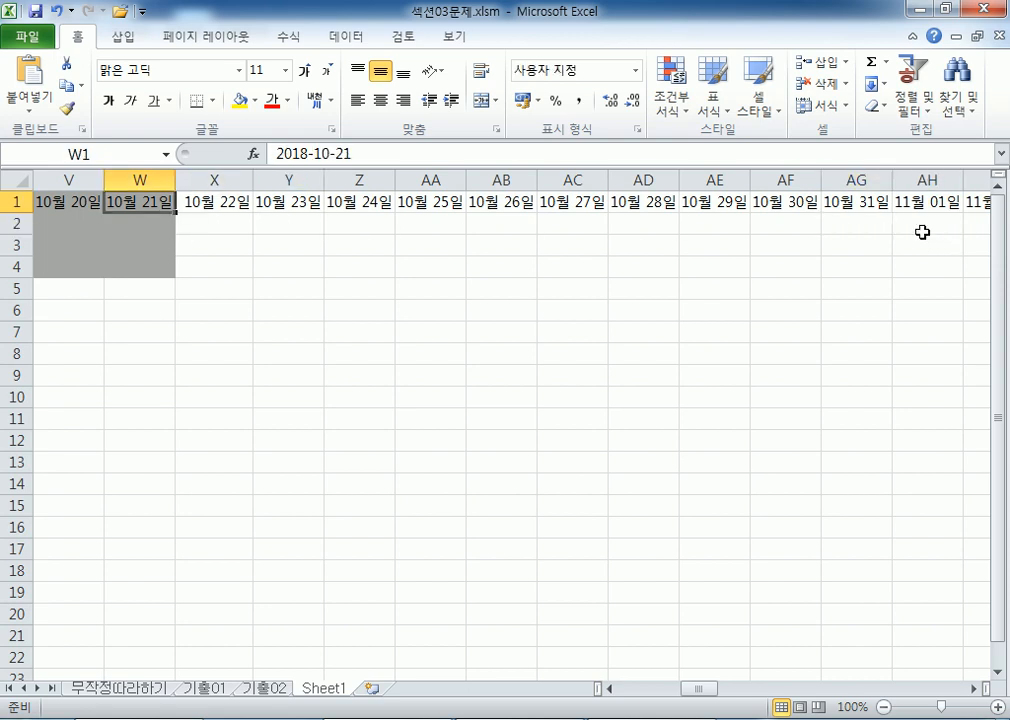
pyautogui.write('10-25')
pyautogui.press('Return')
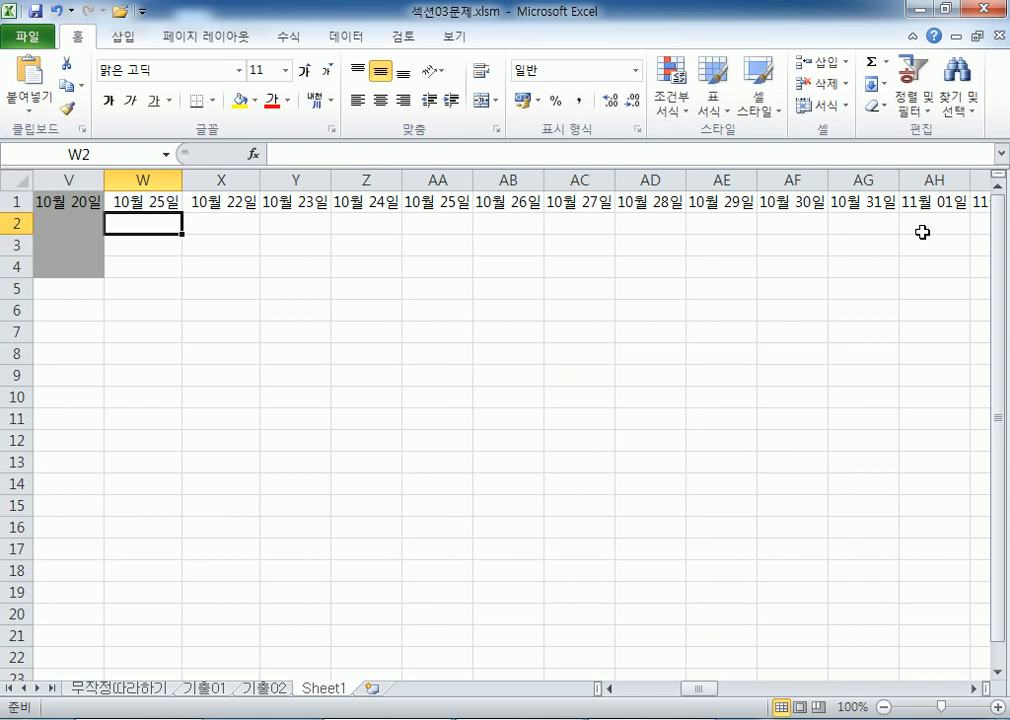
pyautogui.press('Left')
pyautogui.press('Up')
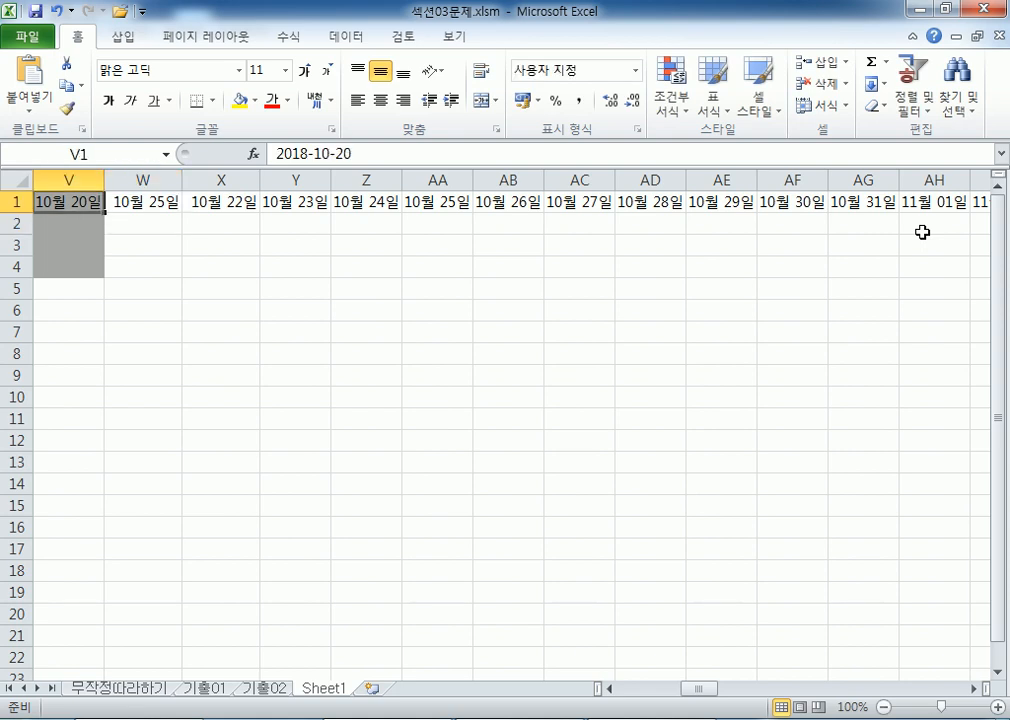
pyautogui.hotkey('ctrl', 'z')
# Step: Highlight rows 1 to 4 of the date columns from X to Z to point out where shading has not started
pyautogui.press('Right')
pyautogui.press('Right')
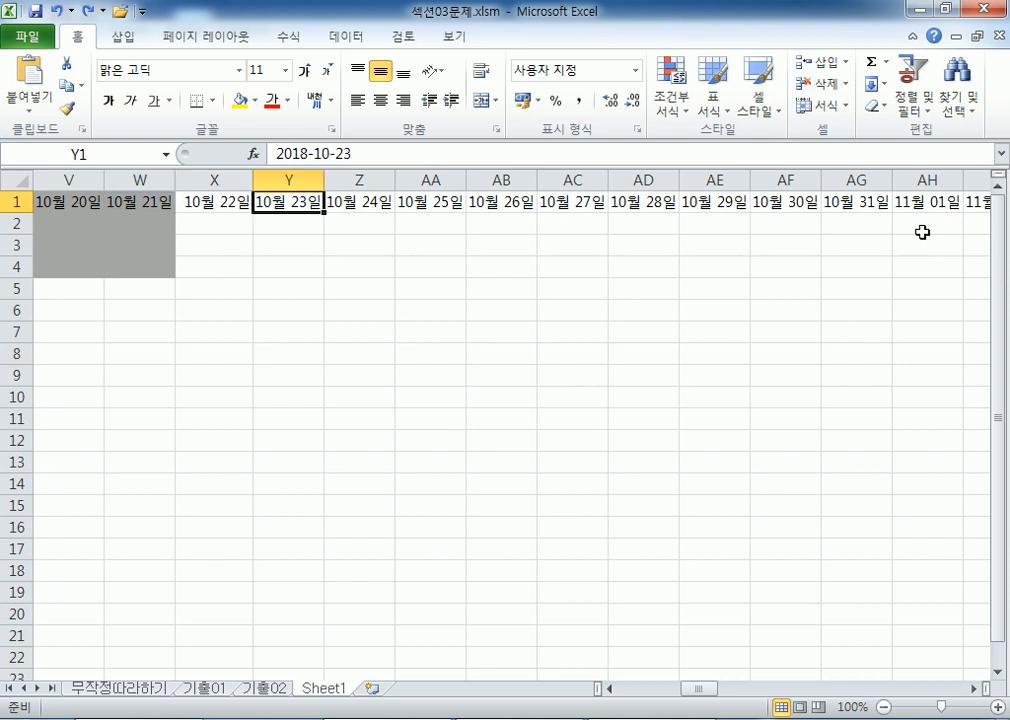
pyautogui.press('Left')
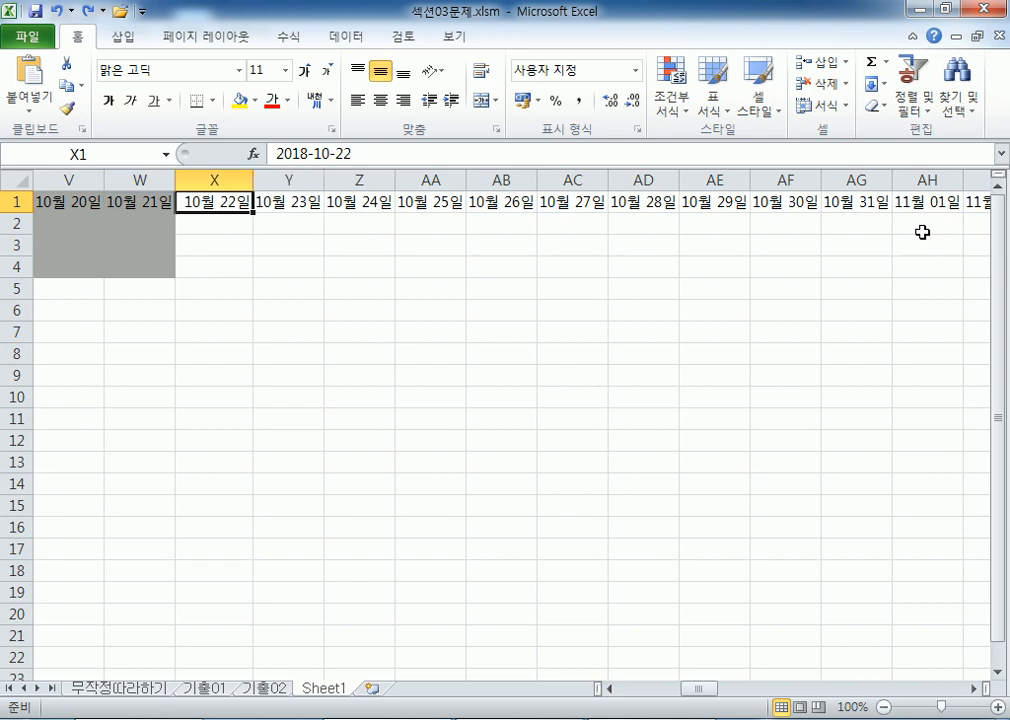
pyautogui.hotkey('shift', 'Down')
pyautogui.hotkey('shift', 'Down')
pyautogui.hotkey('shift', 'Down')
pyautogui.press('Right')
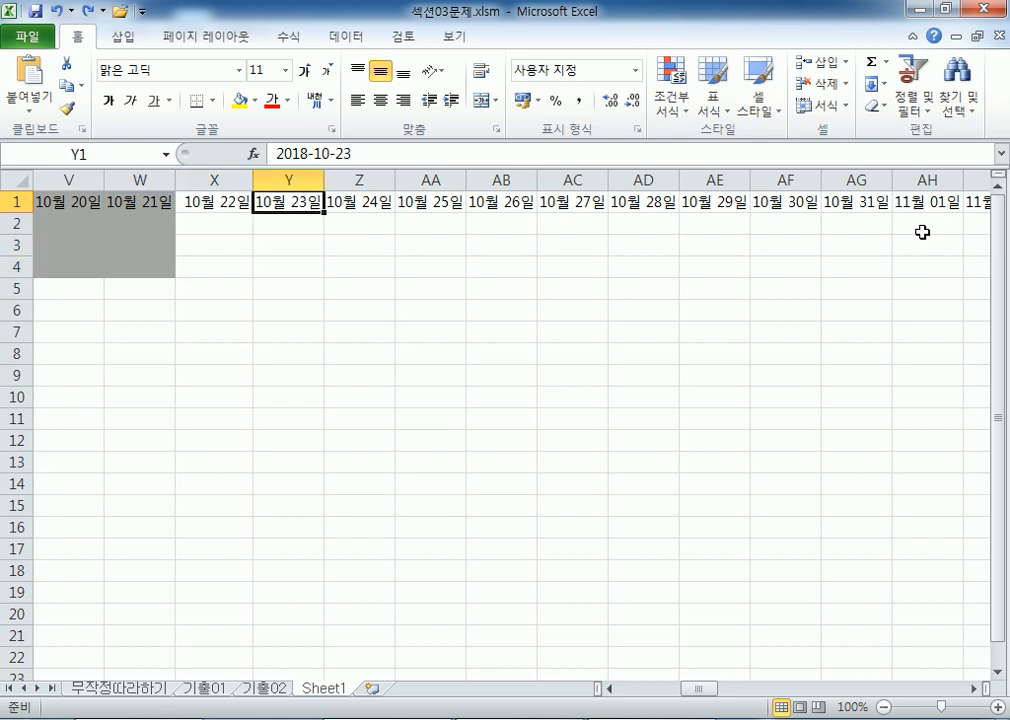
pyautogui.hotkey('shift', 'Down')
pyautogui.hotkey('shift', 'Down')
pyautogui.hotkey('shift', 'Down')
pyautogui.hotkey('shift', 'Down')
pyautogui.hotkey('shift', 'Up')
pyautogui.hotkey('shift', 'Left')
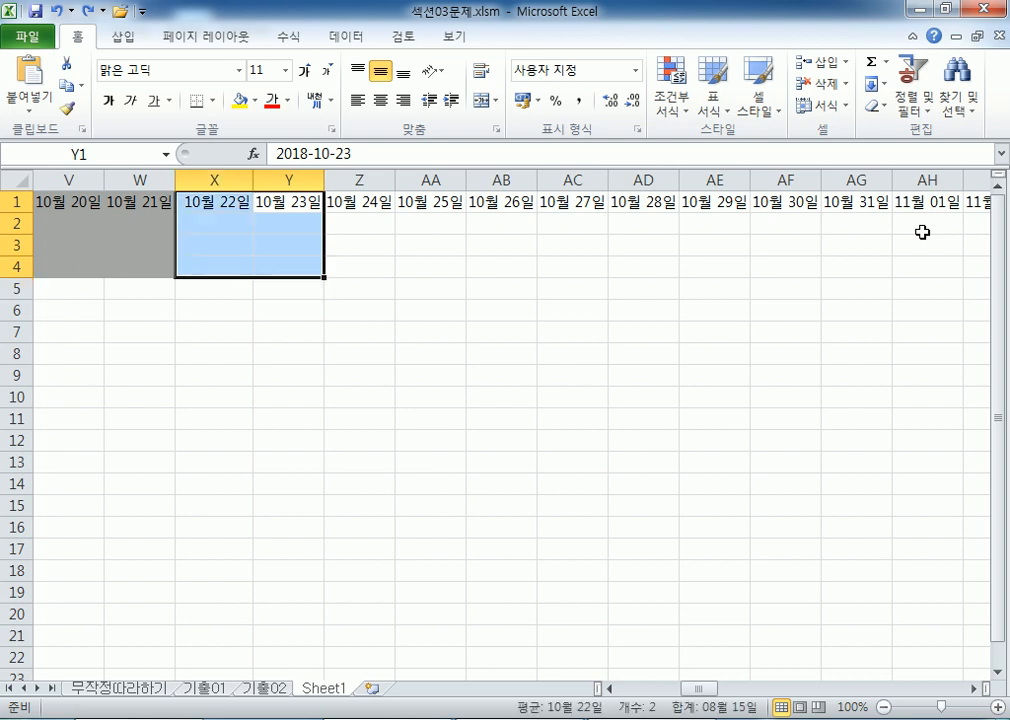
pyautogui.press('Right')
pyautogui.hotkey('shift', 'Down')
pyautogui.hotkey('shift', 'Down')
pyautogui.hotkey('shift', 'Down')
pyautogui.hotkey('shift', 'Left')
pyautogui.hotkey('shift', 'Left')
pyautogui.hotkey('shift', 'Left')
pyautogui.hotkey('shift', 'Right')
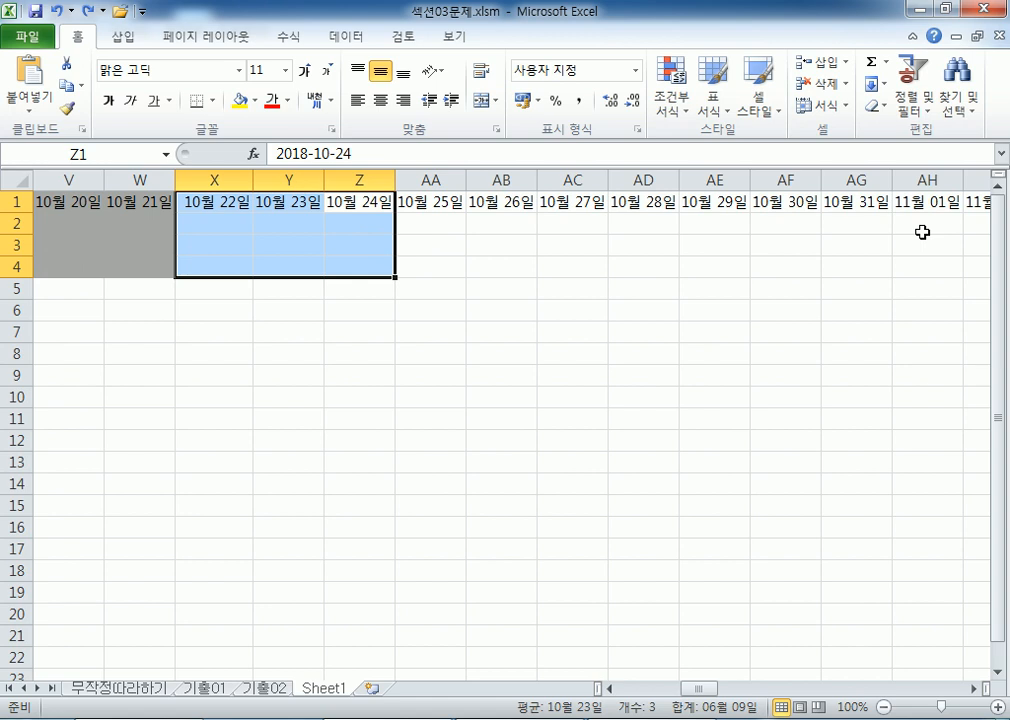
# Step: Review the remaining October dates up to AG1, and return to the empty cell B6 below the date table
pyautogui.press('Right')
pyautogui.press('Left')
pyautogui.press('Right')
pyautogui.press('Right')
pyautogui.press('Right')
pyautogui.press('Right')
pyautogui.press('Right')
pyautogui.press('Right')
pyautogui.press('Right')
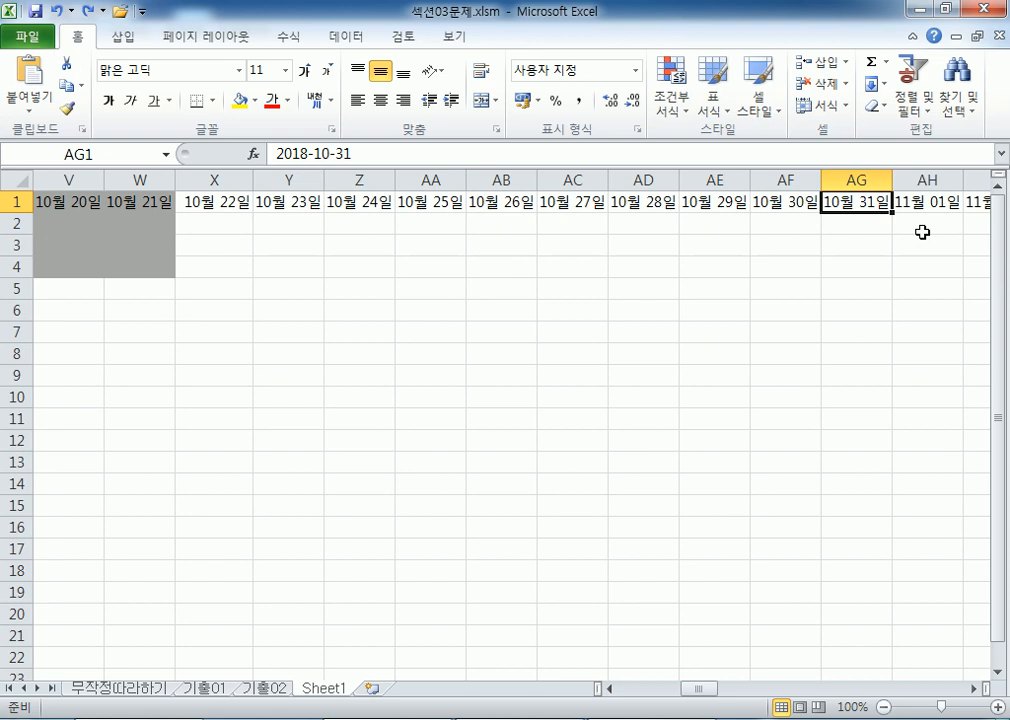
pyautogui.hotkey('ctrl', 'Home')
pyautogui.press('Right')
pyautogui.press('Down')
pyautogui.press('Down')
pyautogui.press('Down')
pyautogui.press('Down')
pyautogui.press('Down')
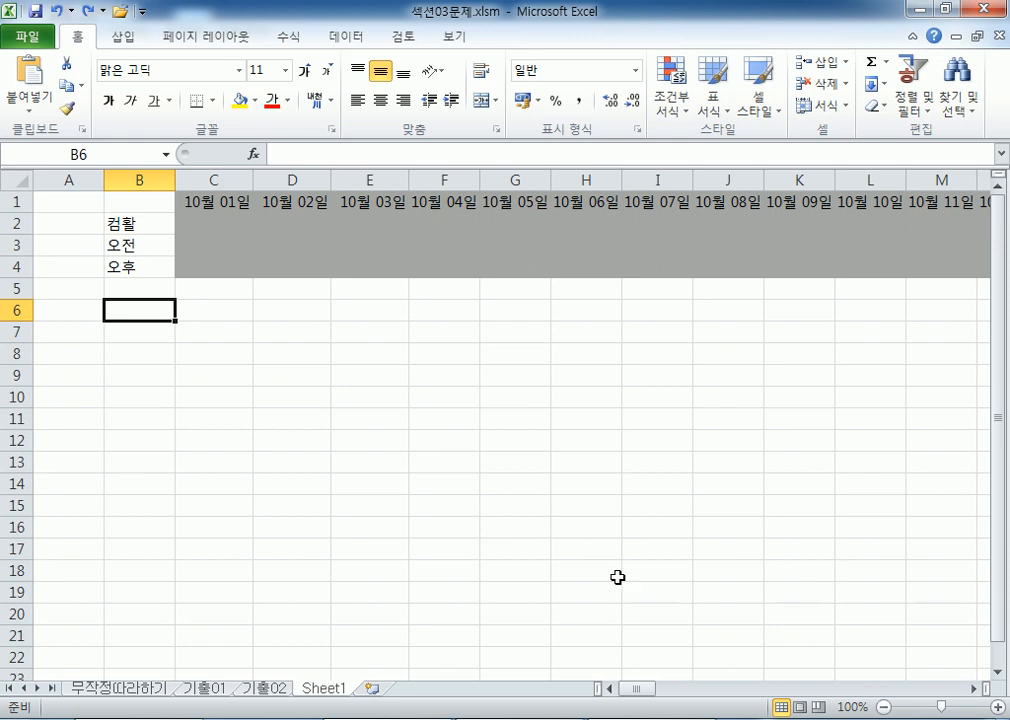
# Step: Copy the employee data in A5:G12 of sheet 기출01 and paste only its values into Sheet1 at B9
pyautogui.click(205, 689)
pyautogui.moveTo(78, 292); pyautogui.dragTo(448, 445)
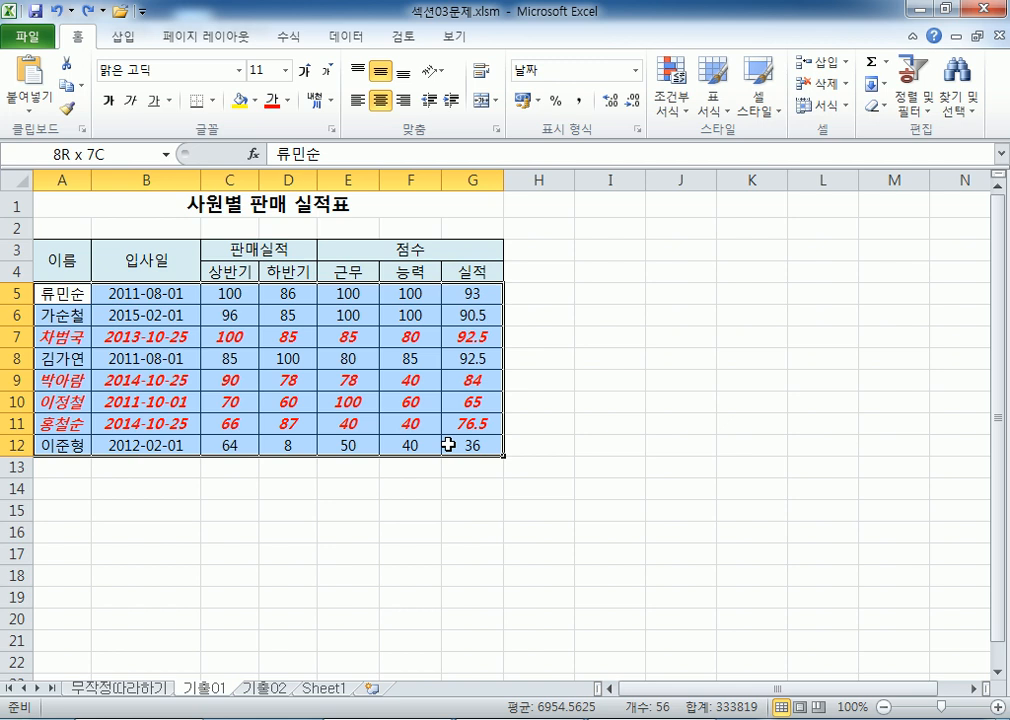
pyautogui.moveTo(448, 445); pyautogui.dragTo(448, 445)
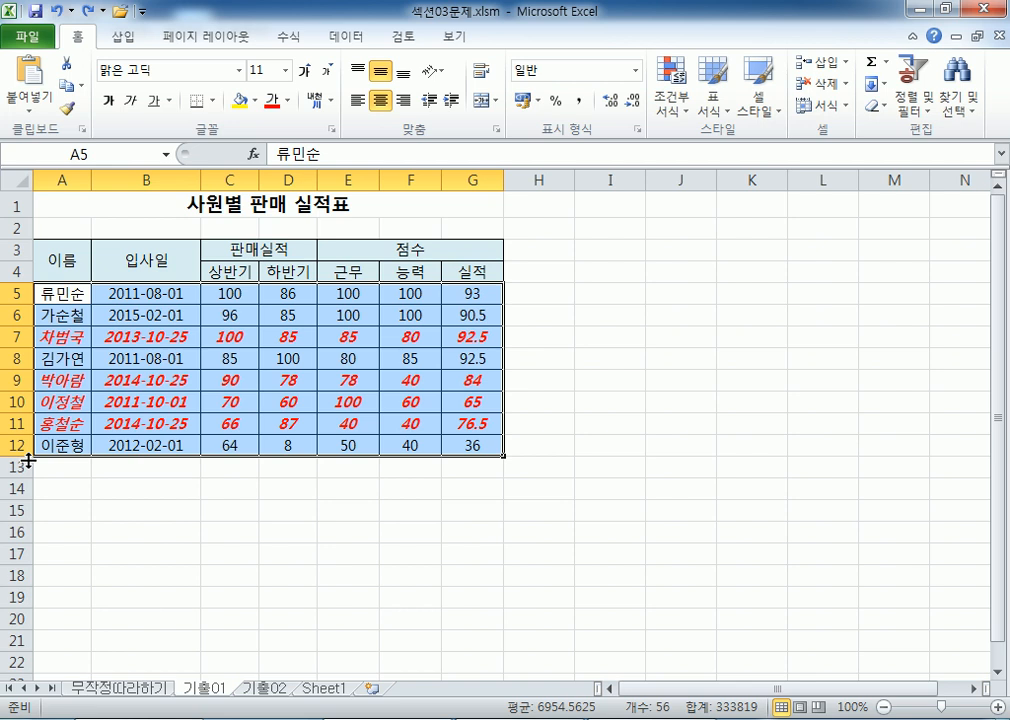
pyautogui.click(70, 527)
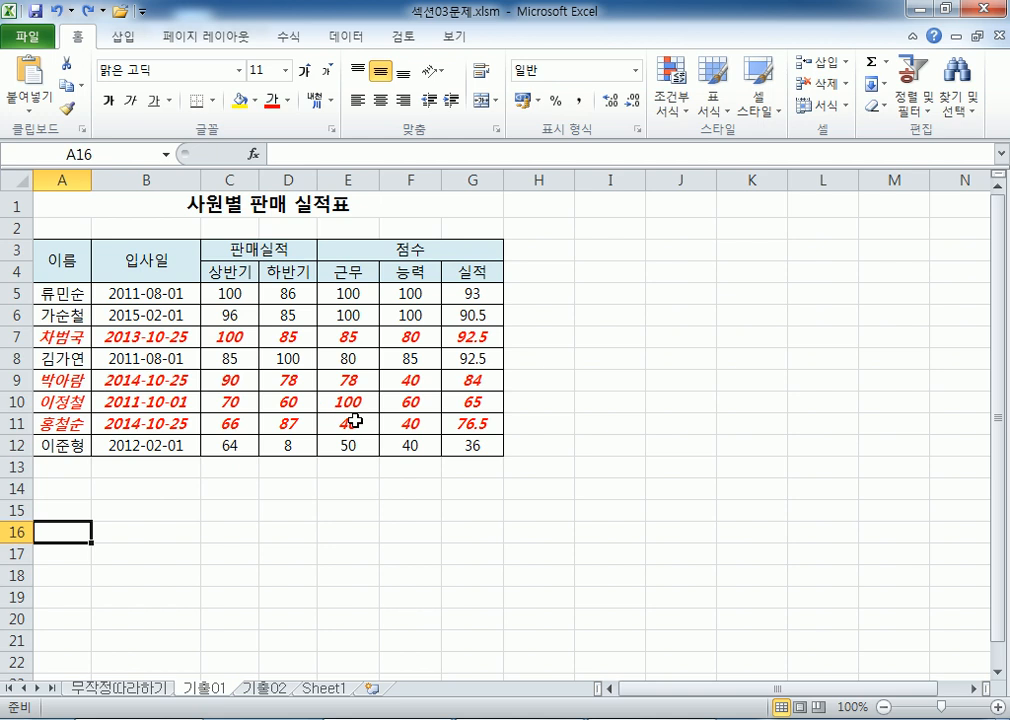
pyautogui.moveTo(66, 295); pyautogui.dragTo(482, 451)
pyautogui.hotkey('ctrl', 'c')
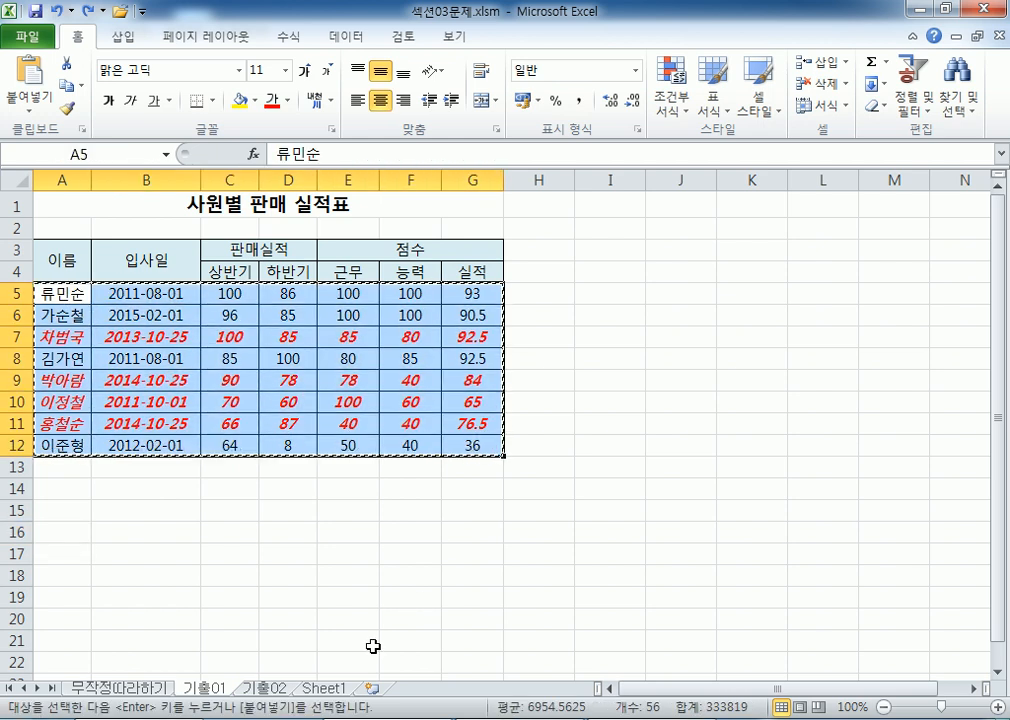
pyautogui.click(326, 687)
pyautogui.click(125, 376)
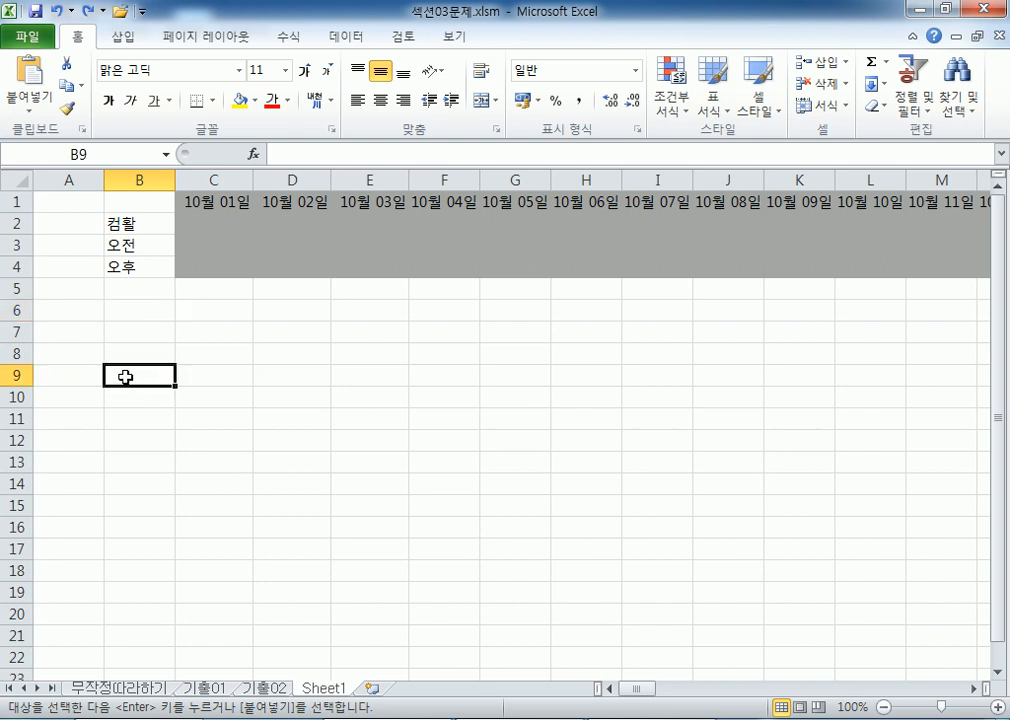
pyautogui.rightClick(125, 376)
pyautogui.click(199, 407)
# Step: Format the hire-date serial numbers in C9:C16 as dates
pyautogui.moveTo(202, 378); pyautogui.dragTo(203, 532)
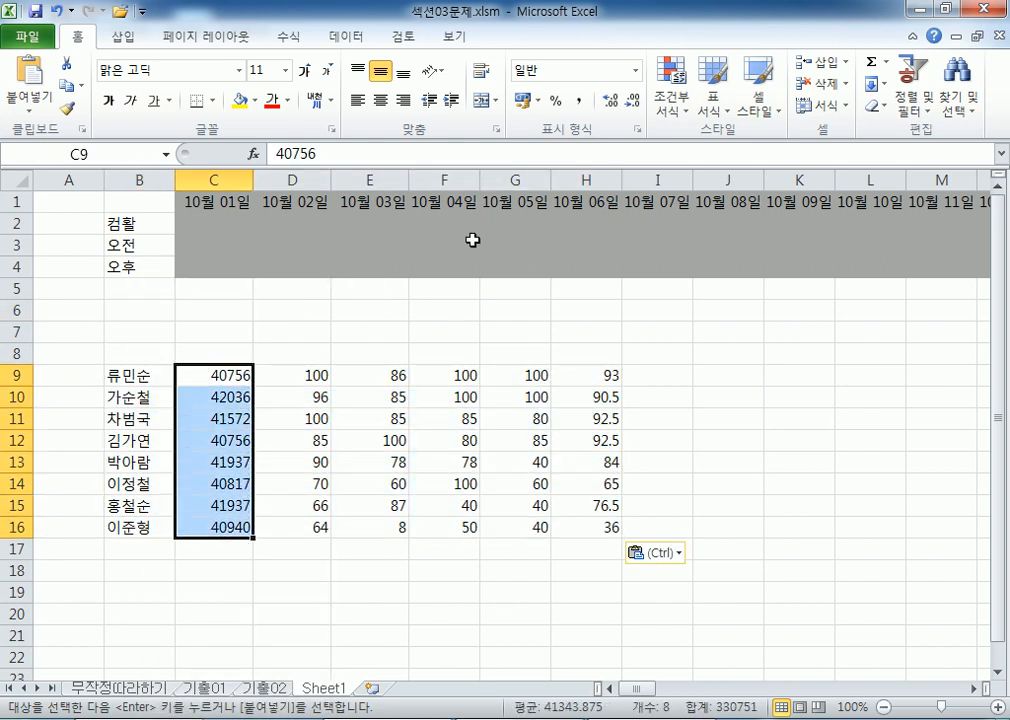
pyautogui.click(634, 70)
pyautogui.click(558, 258)
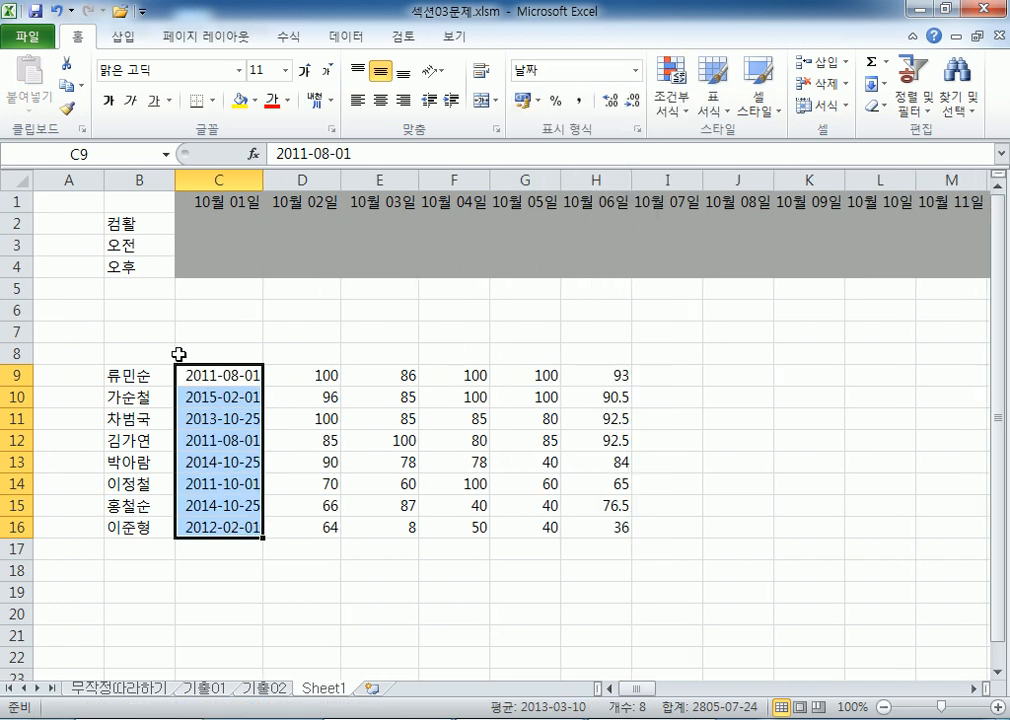
# Step: Copy the two-row header A3:G4 from sheet 기출01 and paste it into Sheet1 at B8
pyautogui.click(174, 354)
pyautogui.click(130, 689)
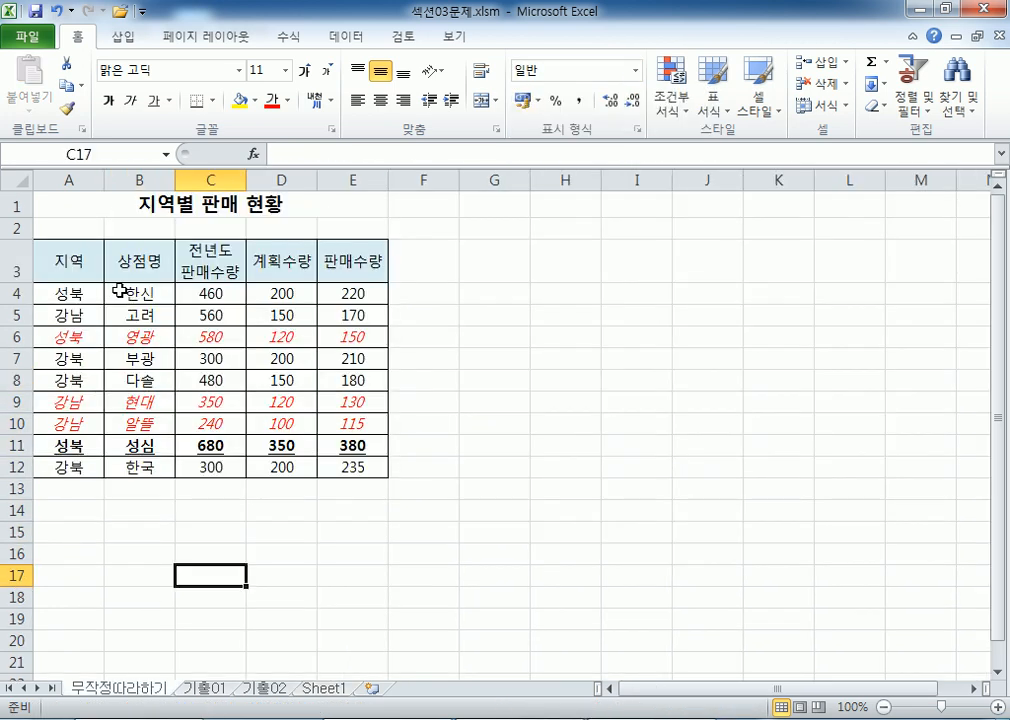
pyautogui.click(204, 689)
pyautogui.moveTo(65, 252); pyautogui.dragTo(401, 266)
pyautogui.hotkey('ctrl', 'c')
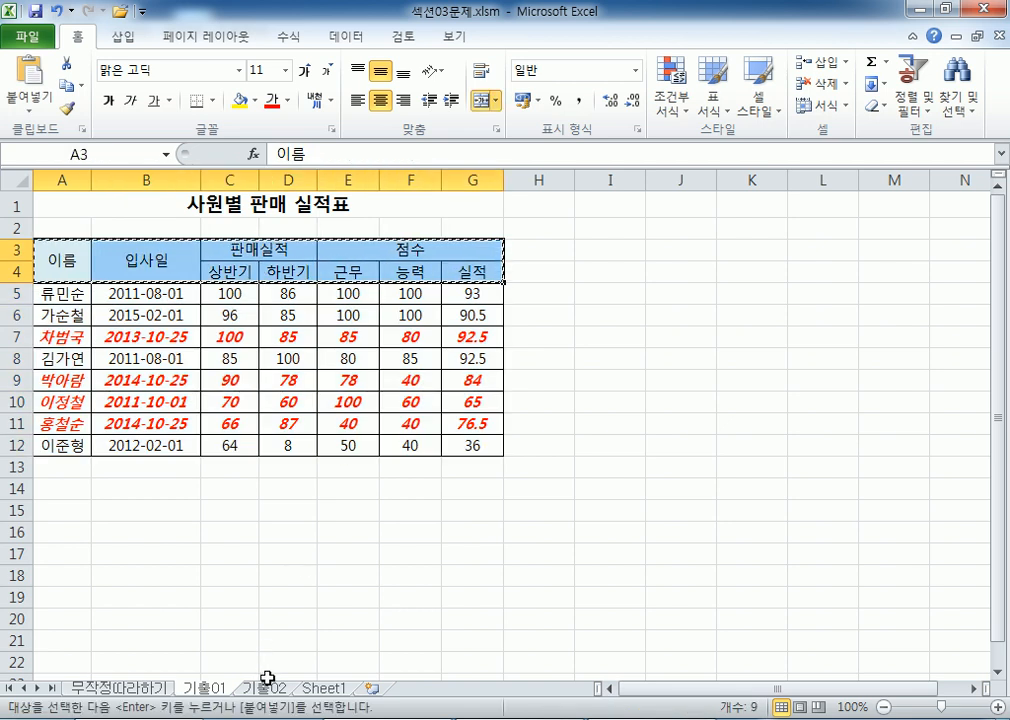
pyautogui.click(324, 689)
pyautogui.hotkey('ctrl', 'v')
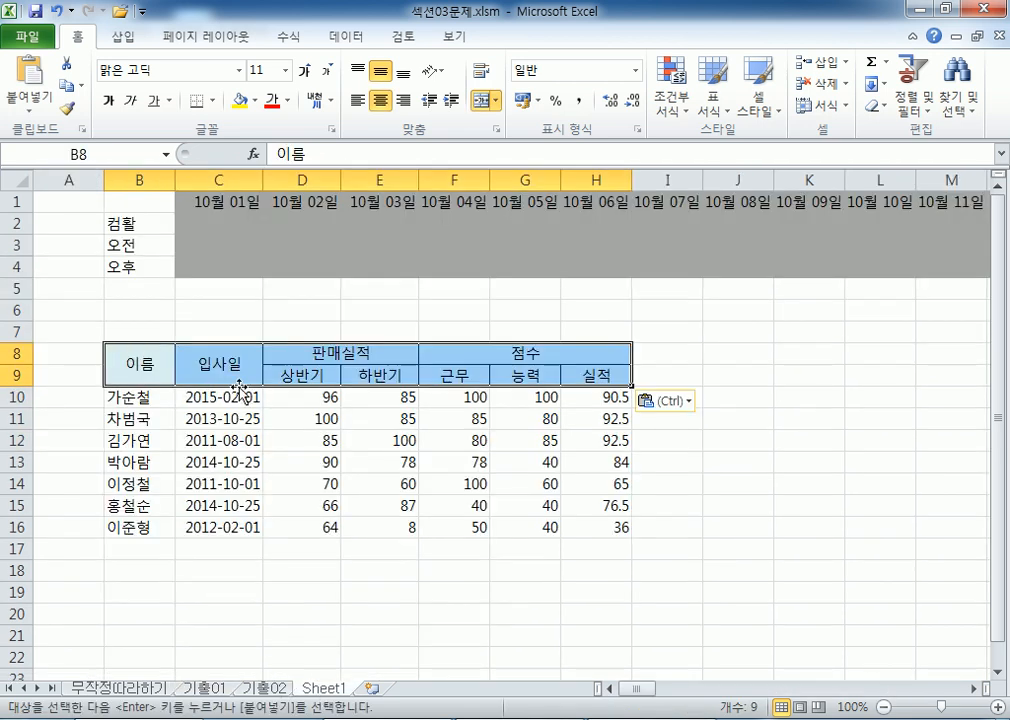
# Step: Copy rows 10 to 16 and paste them below the data at rows 17, 24 and 31
pyautogui.click(240, 395)
pyautogui.click(8, 397)
pyautogui.moveTo(8, 397); pyautogui.dragTo(8, 527)
pyautogui.hotkey('ctrl', 'c')
pyautogui.click(17, 549)
pyautogui.hotkey('ctrl', 'v')
pyautogui.scroll(-5, 43, 588)
pyautogui.click(14, 375)
pyautogui.hotkey('ctrl', 'v')
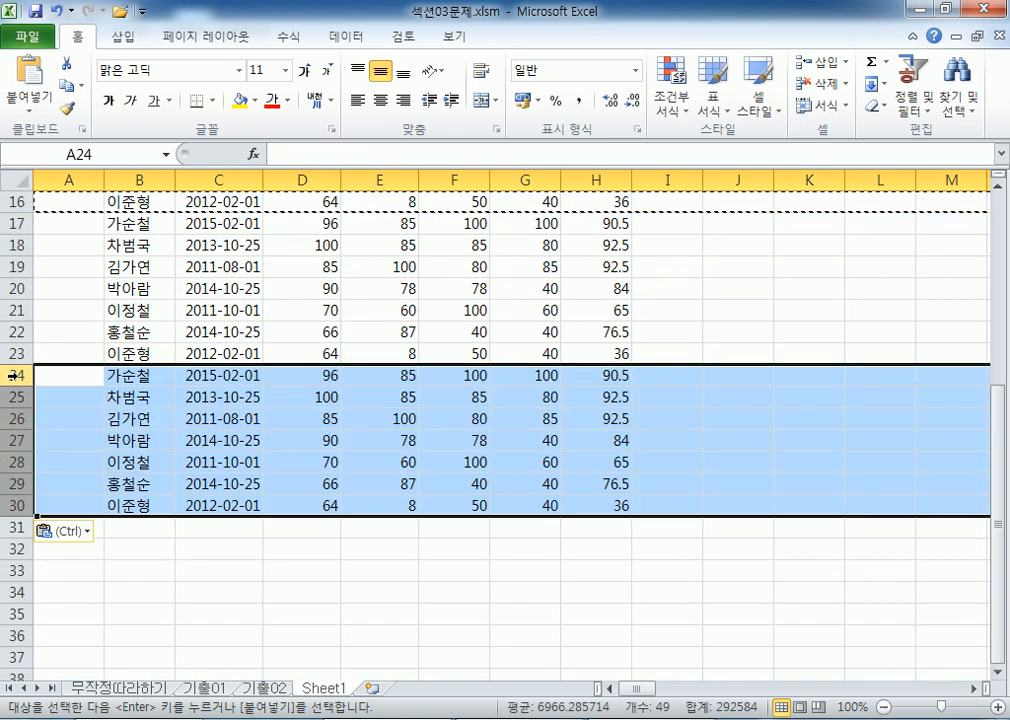
pyautogui.scroll(-2, 14, 375)
pyautogui.click(17, 399)
pyautogui.hotkey('ctrl', 'v')
pyautogui.scroll(4, 12, 365)
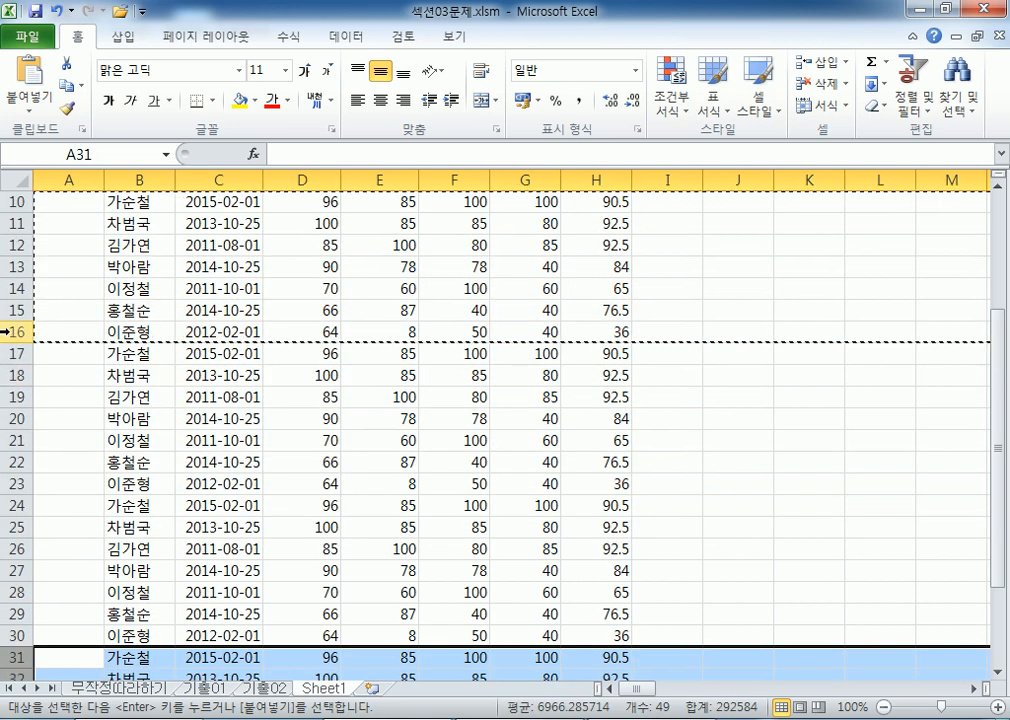
# Step: Highlight rows 10 to 37 and look through the extended employee list from beginning to end
pyautogui.scroll(3, 6, 331)
pyautogui.click(16, 393)
pyautogui.scroll(-7, 30, 470)
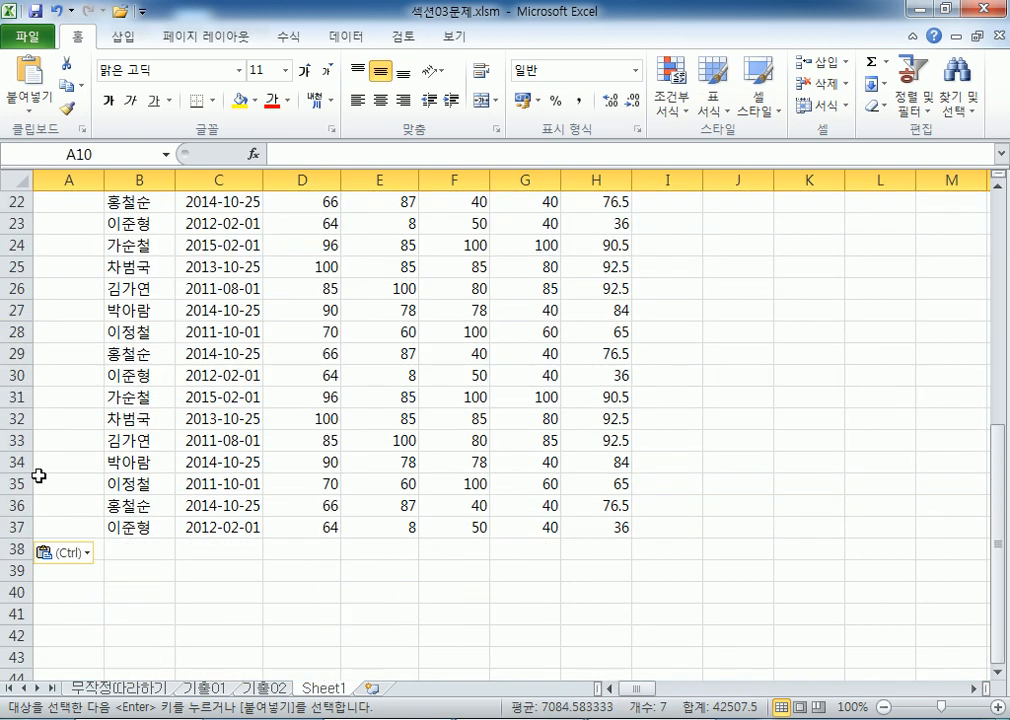
pyautogui.keyDown('shift'); pyautogui.click(14, 527); pyautogui.keyUp('shift')
pyautogui.scroll(7, 17, 527)
pyautogui.scroll(-6, 83, 467)
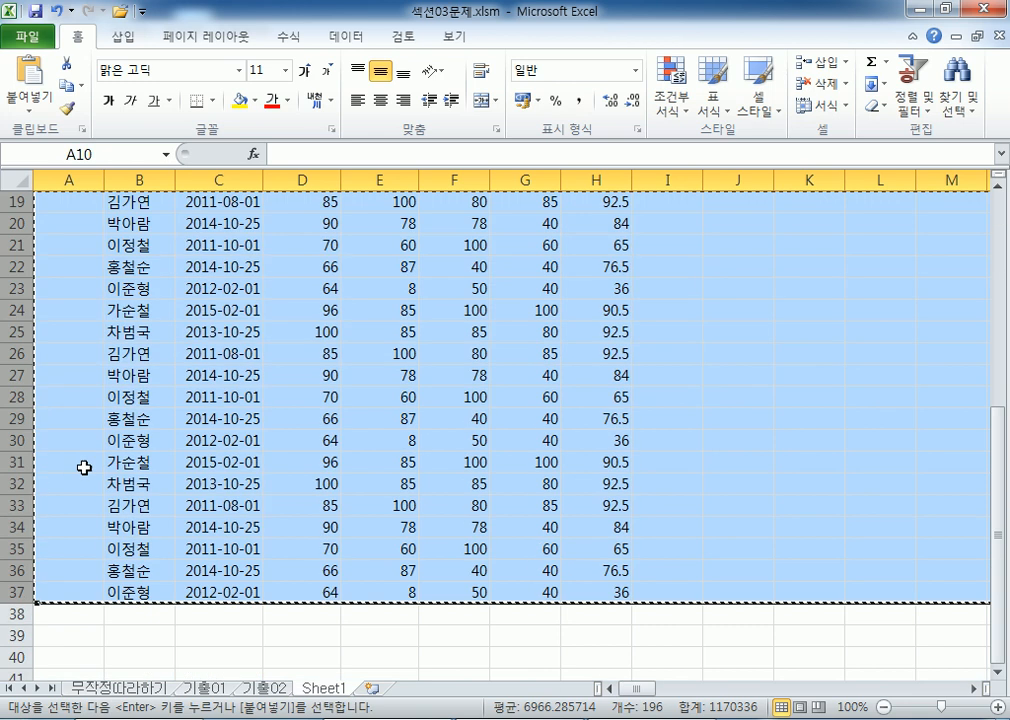
pyautogui.click(198, 564)
pyautogui.scroll(6, 198, 417)
pyautogui.scroll(-4, 195, 422)
pyautogui.scroll(4, 197, 418)
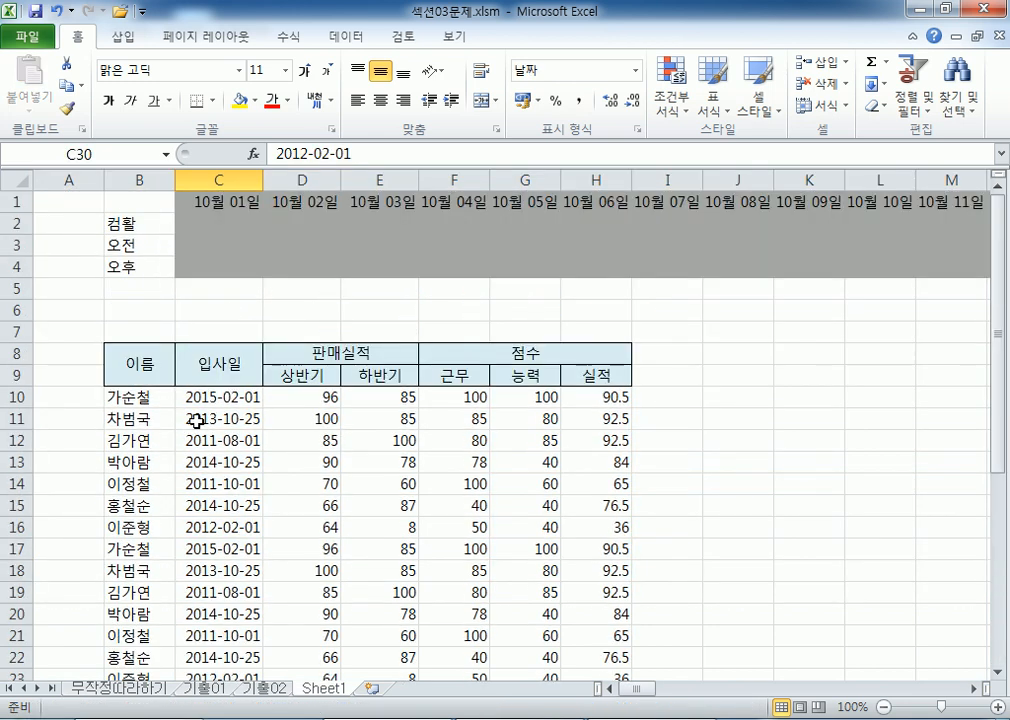
# Step: Delete rows 1 to 7 with the date table, and look over the remaining employee list
pyautogui.click(17, 181)
pyautogui.moveTo(17, 331); pyautogui.dragTo(40, 201)
pyautogui.rightClick(40, 201)
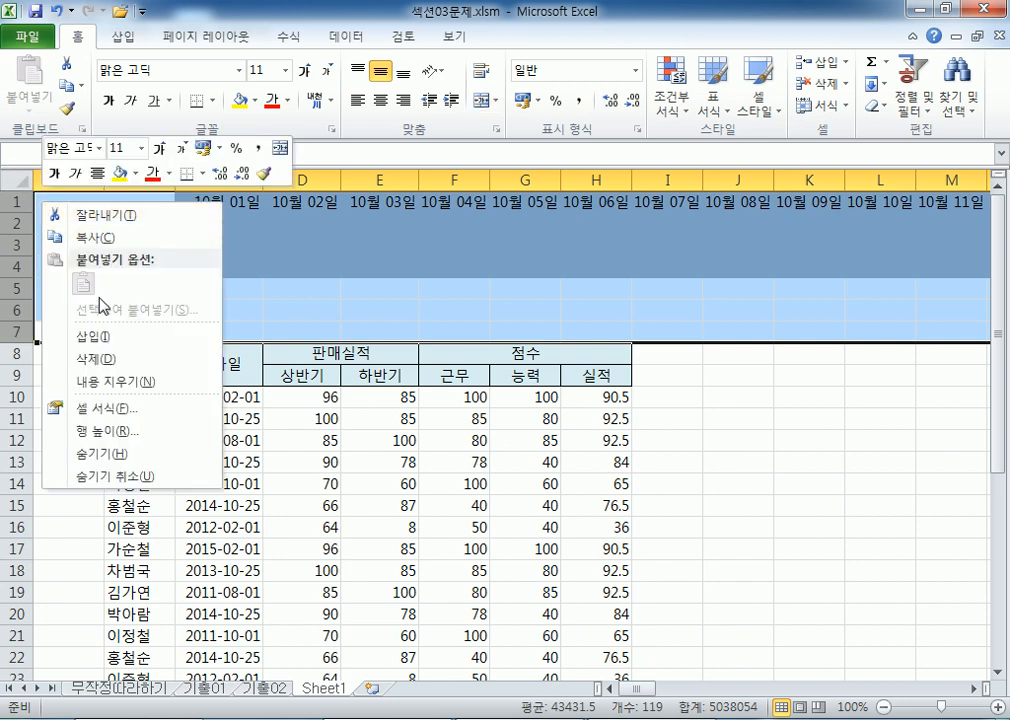
pyautogui.click(174, 357)
pyautogui.click(214, 289)
pyautogui.scroll(-6, 197, 331)
pyautogui.scroll(6, 197, 345)
pyautogui.scroll(-6, 197, 345)
pyautogui.scroll(5, 197, 347)
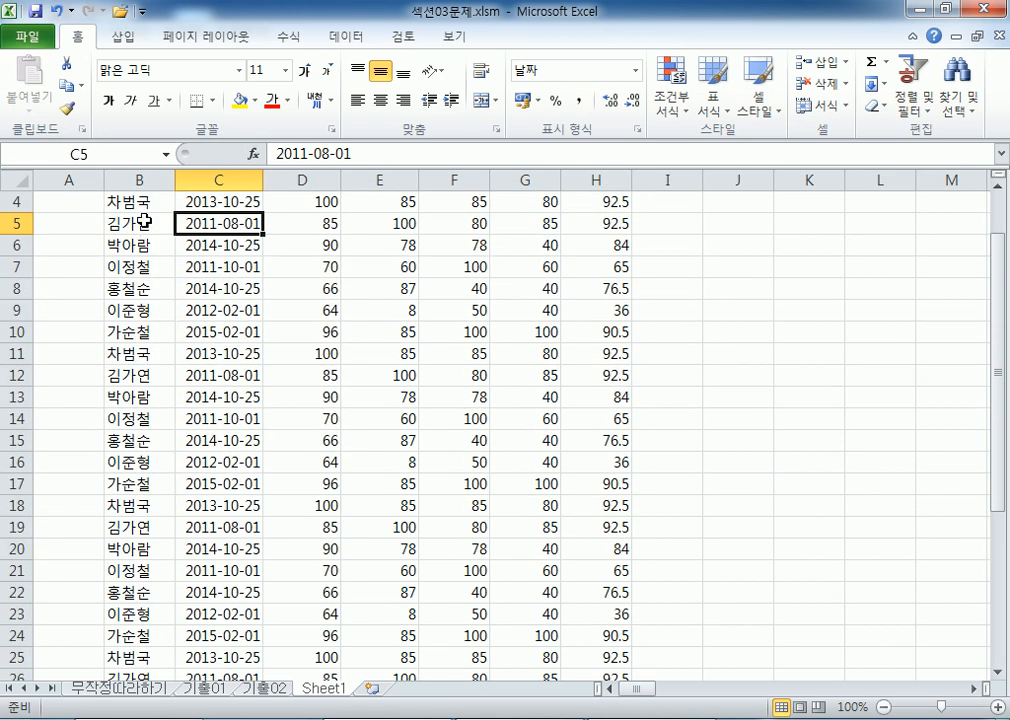
# Step: Enter the column header no in cell A2, beside the employee table's header
pyautogui.scroll(1, 133, 253)
pyautogui.moveTo(133, 253); pyautogui.dragTo(127, 334)
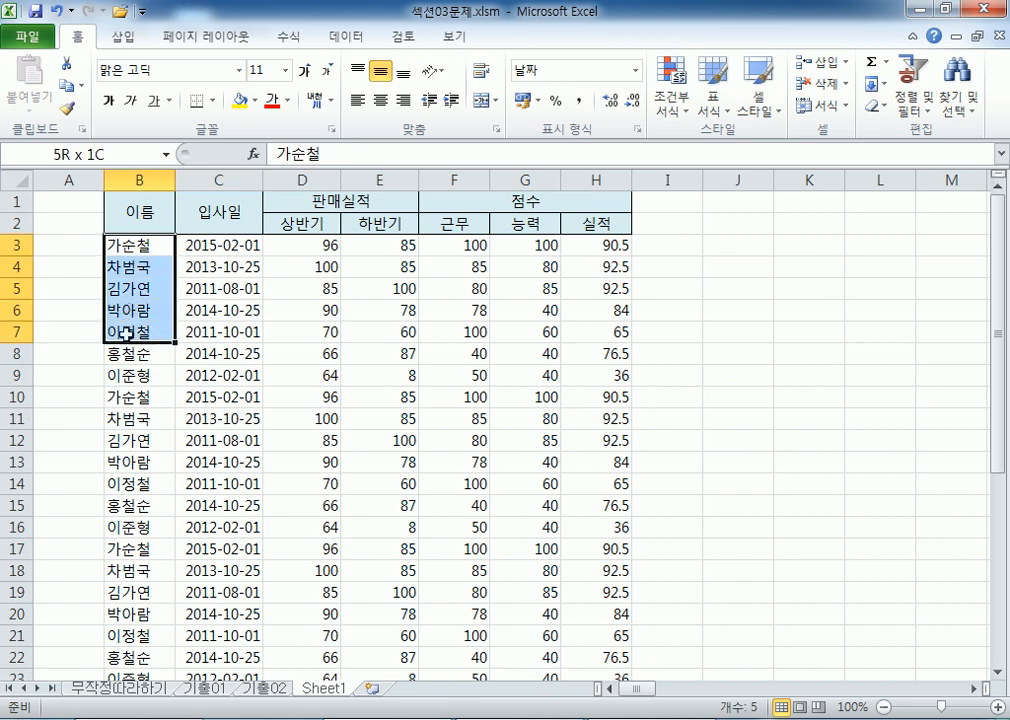
pyautogui.moveTo(127, 334); pyautogui.dragTo(127, 334)
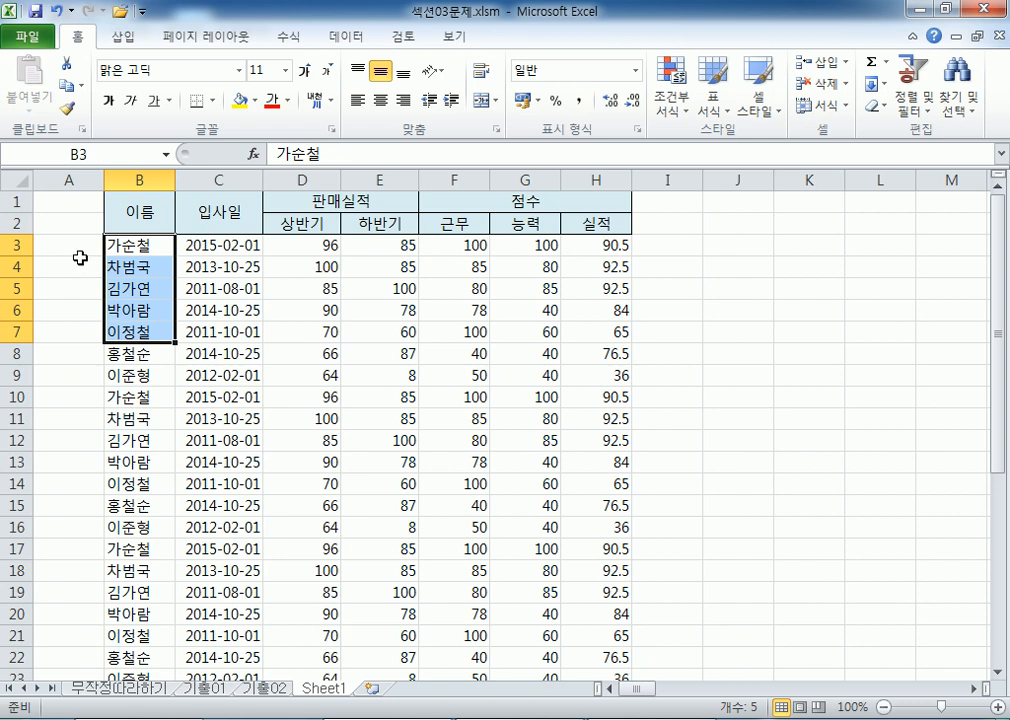
pyautogui.click(70, 245)
pyautogui.click(70, 202)
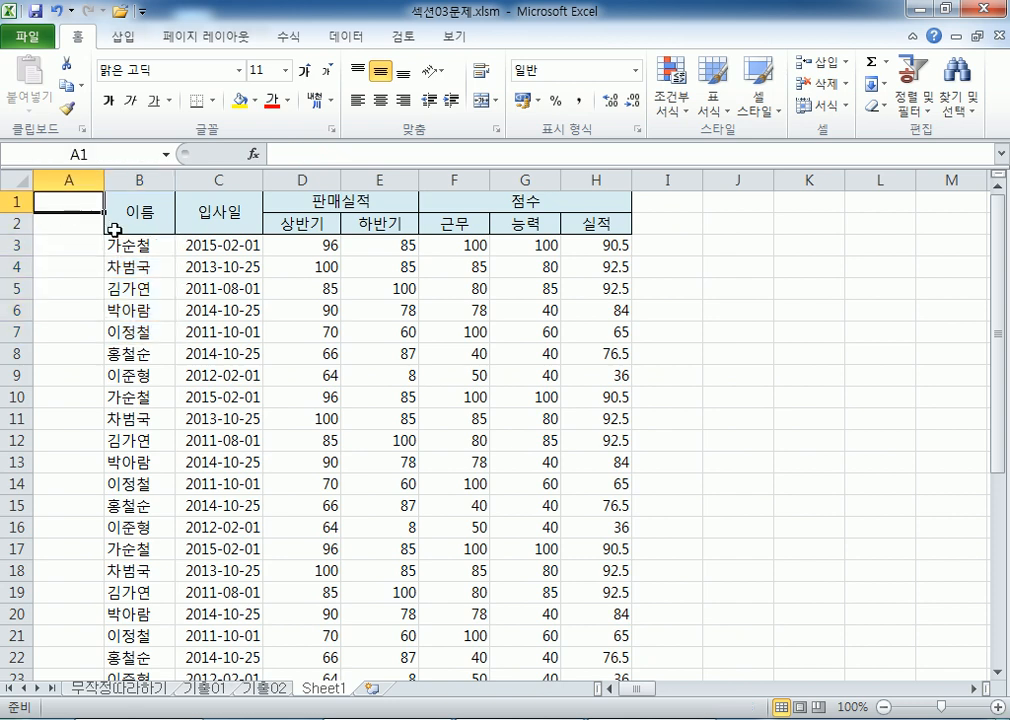
pyautogui.press('Down')
pyautogui.write('no')
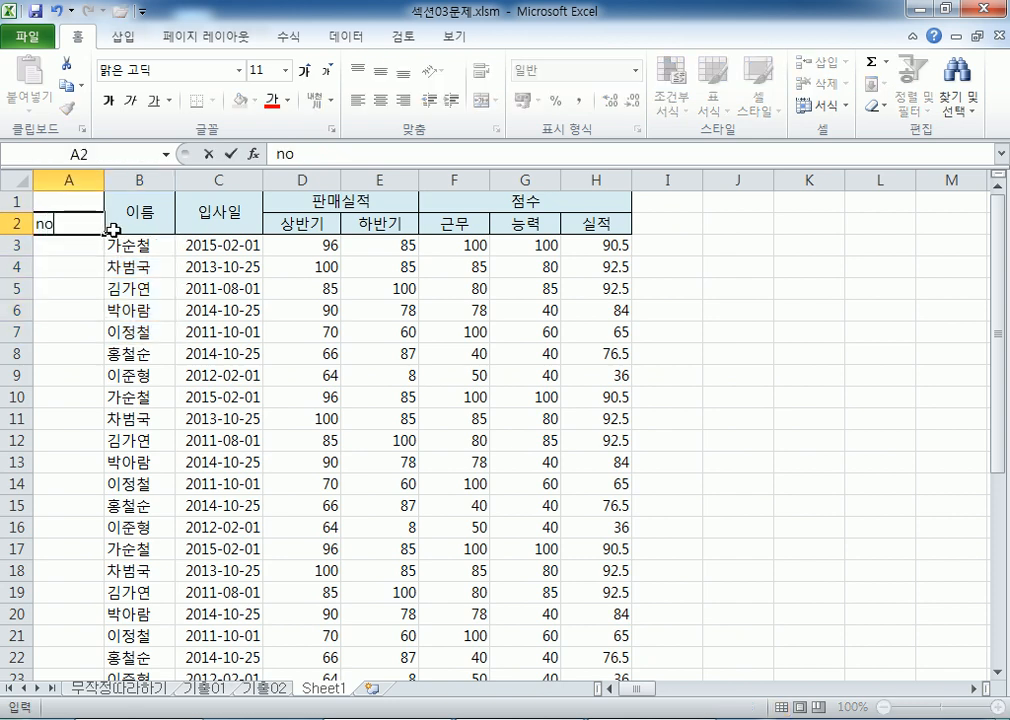
pyautogui.press('Return')
# Step: Enter 1 and 2 in A3 and A4 and fill the number series down to 28 in A30
pyautogui.write('1')
pyautogui.press('Return')
pyautogui.write('2')
pyautogui.press('Return')
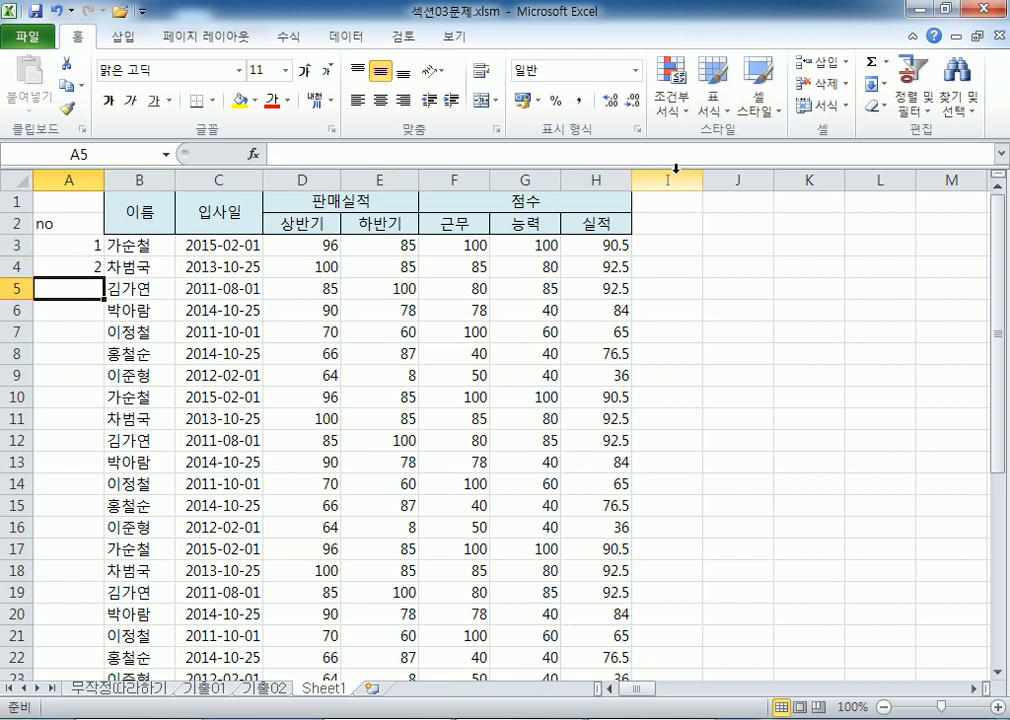
pyautogui.moveTo(92, 245); pyautogui.dragTo(110, 636)
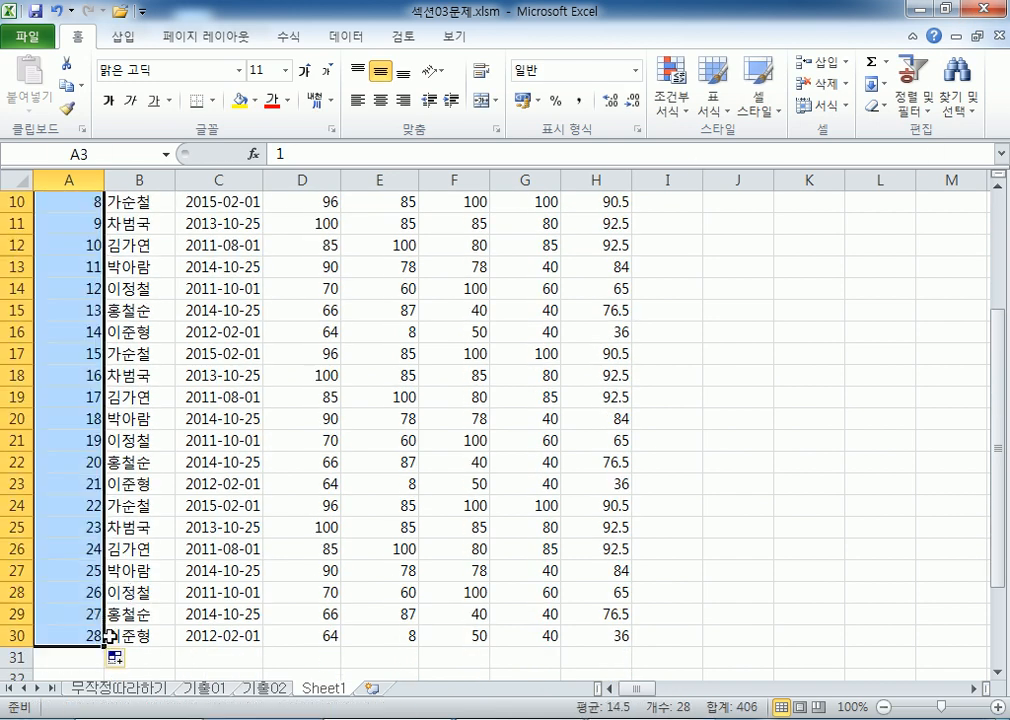
# Step: Highlight the records numbered 5, 10 and 15 across columns A to H one after another
pyautogui.scroll(3, 98, 311)
pyautogui.click(76, 329)
pyautogui.moveTo(76, 329); pyautogui.dragTo(585, 333)
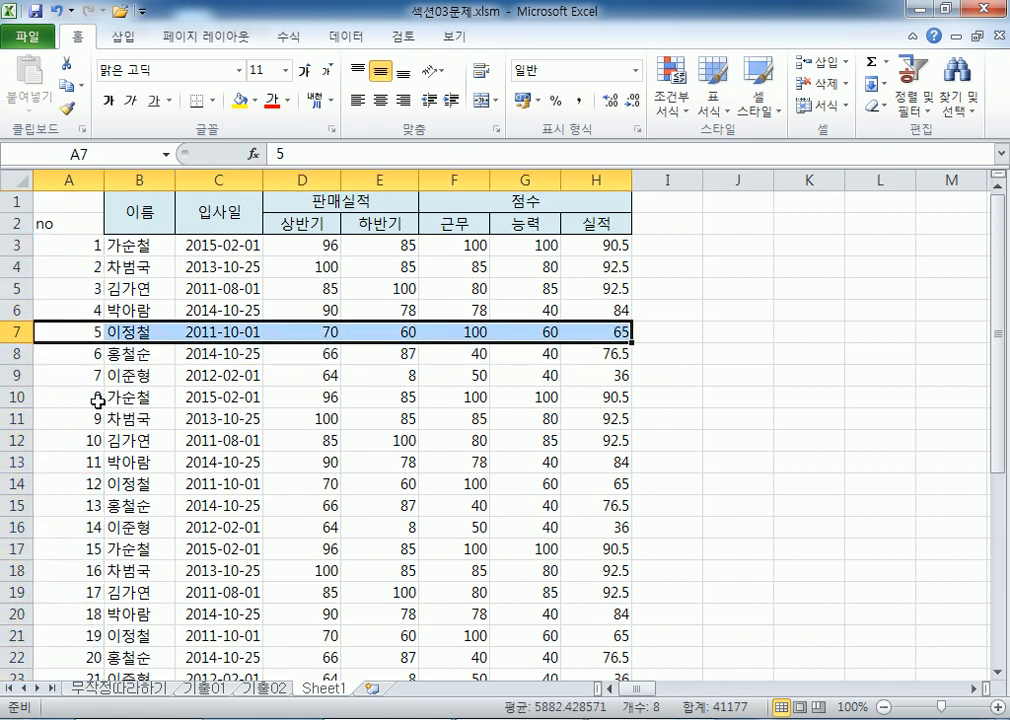
pyautogui.moveTo(62, 440); pyautogui.dragTo(571, 443)
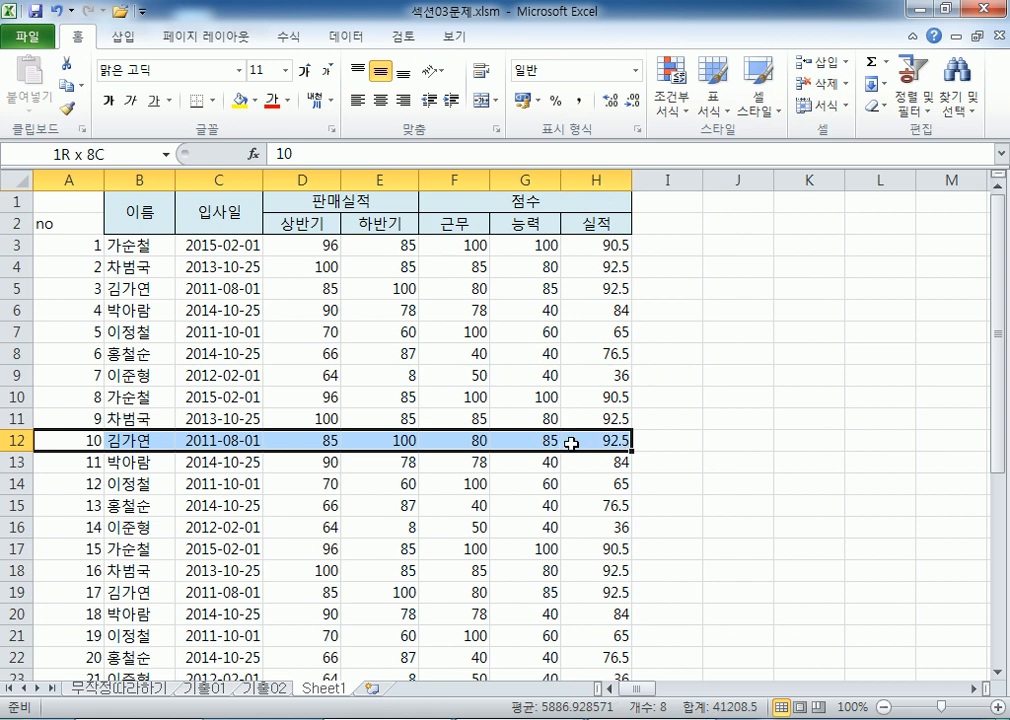
pyautogui.moveTo(61, 548); pyautogui.dragTo(575, 549)
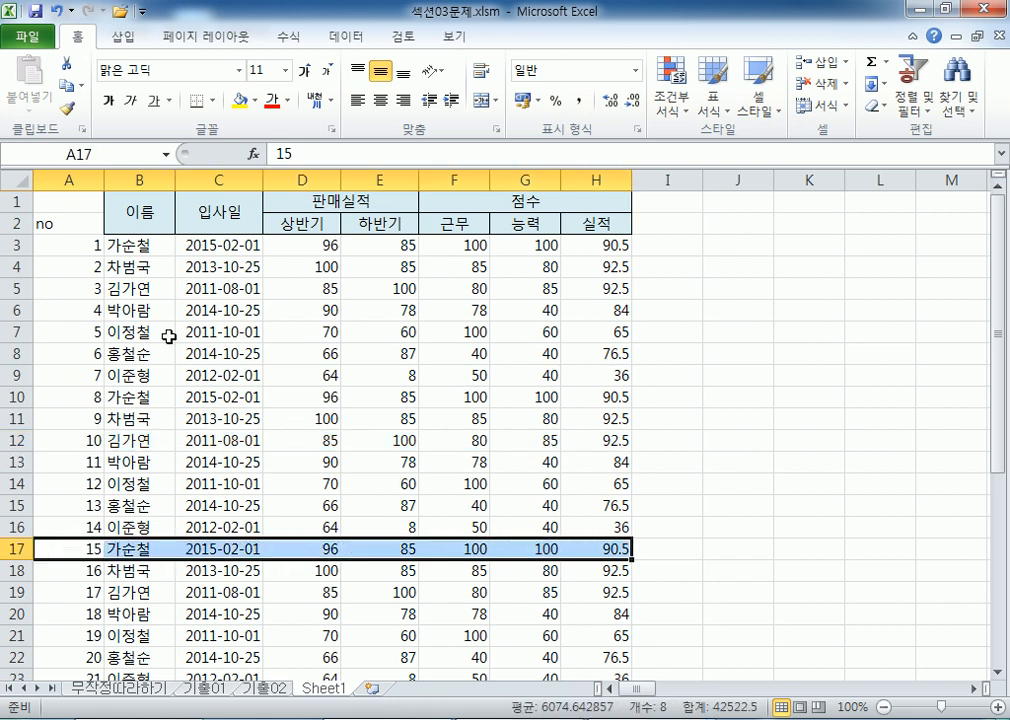
# Step: Create a new formula-based conditional formatting rule for the data range A3:H30
pyautogui.moveTo(74, 250); pyautogui.dragTo(576, 638)
pyautogui.scroll(3, 194, 440)
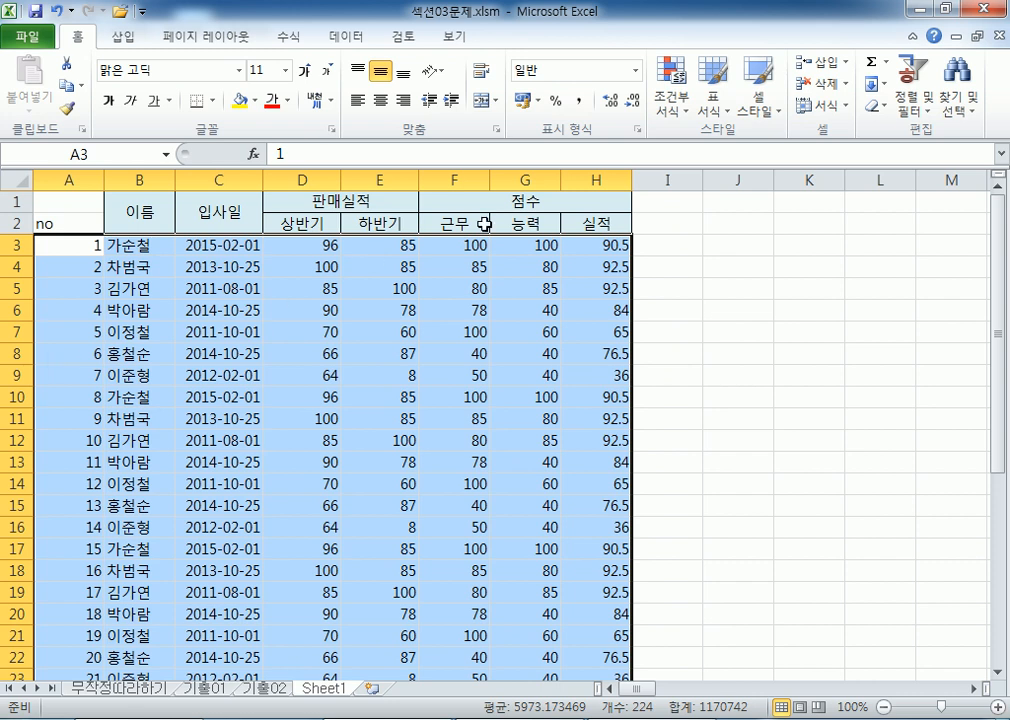
pyautogui.click(671, 100)
pyautogui.click(700, 355)
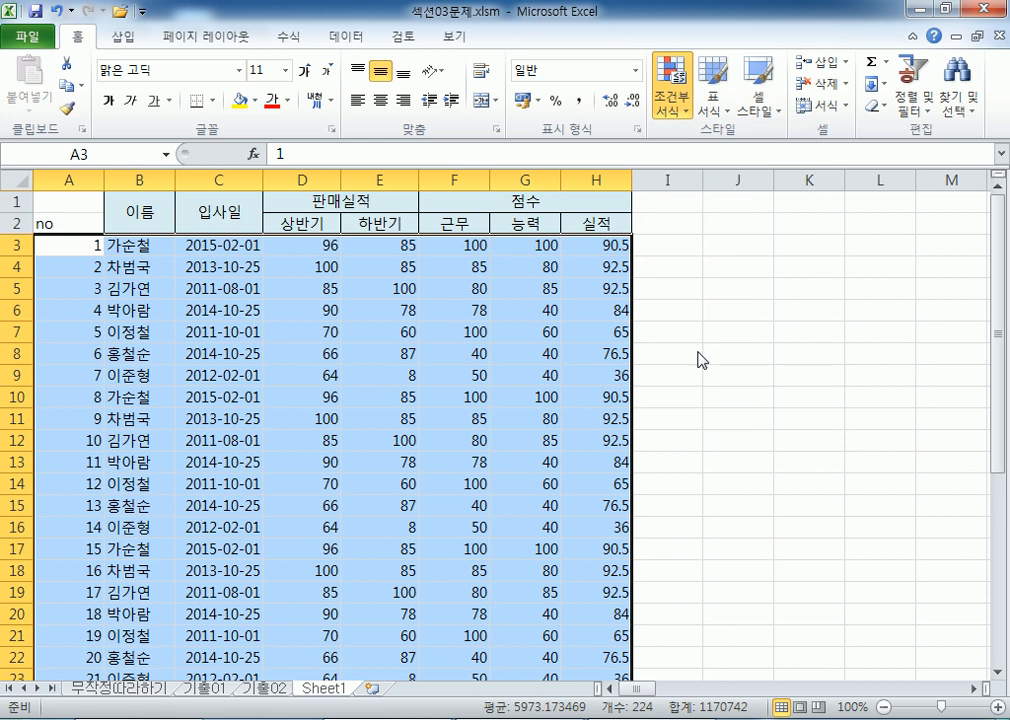
pyautogui.click(193, 343)
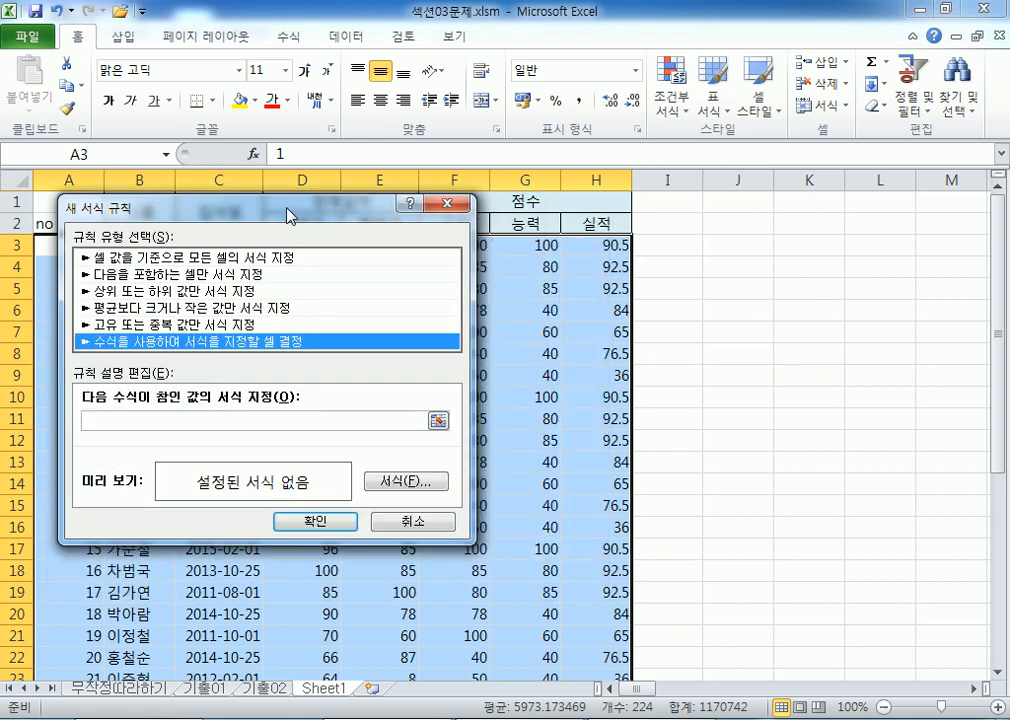
pyautogui.moveTo(286, 208); pyautogui.dragTo(540, 105)
pyautogui.click(427, 318)
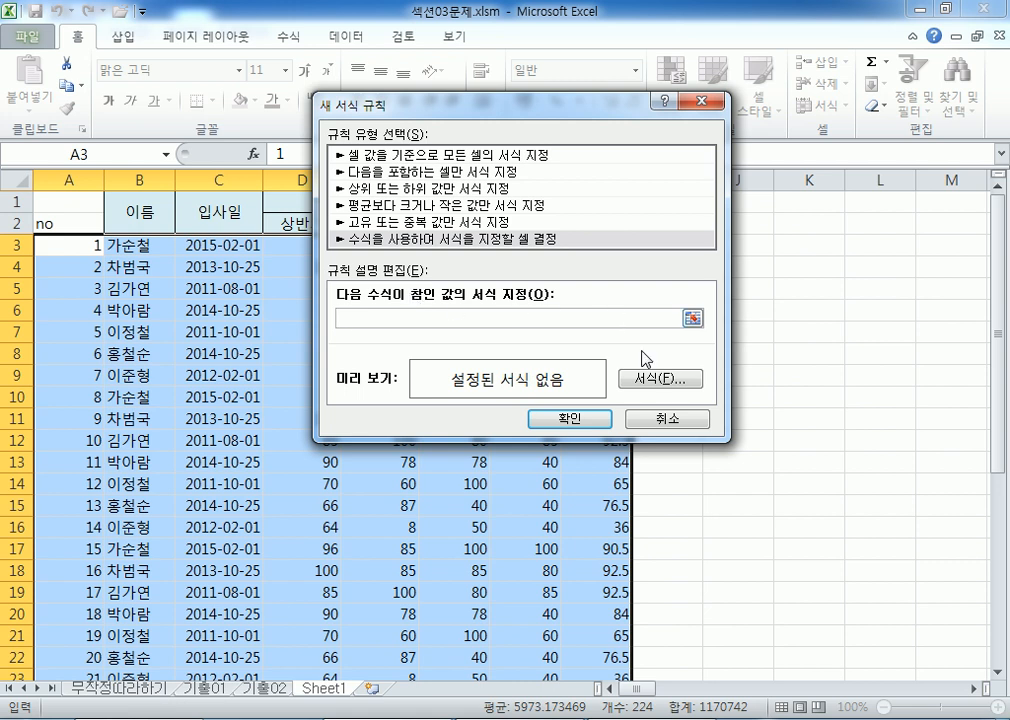
# Step: Set the rule's format to a red bottom border
pyautogui.click(660, 380)
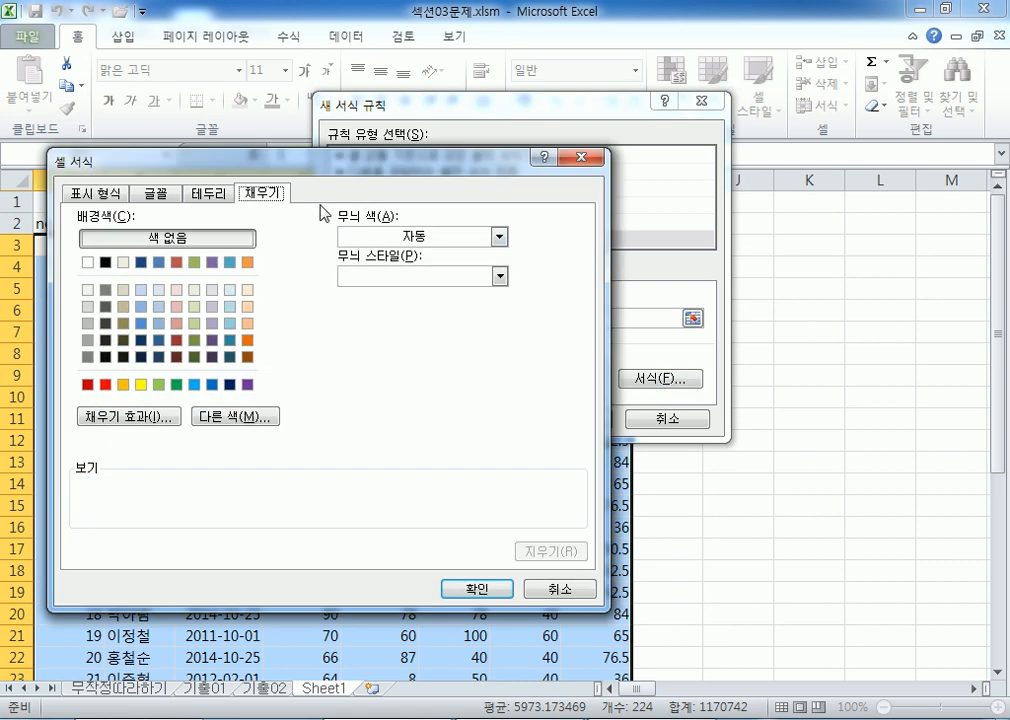
pyautogui.click(205, 193)
pyautogui.click(132, 401)
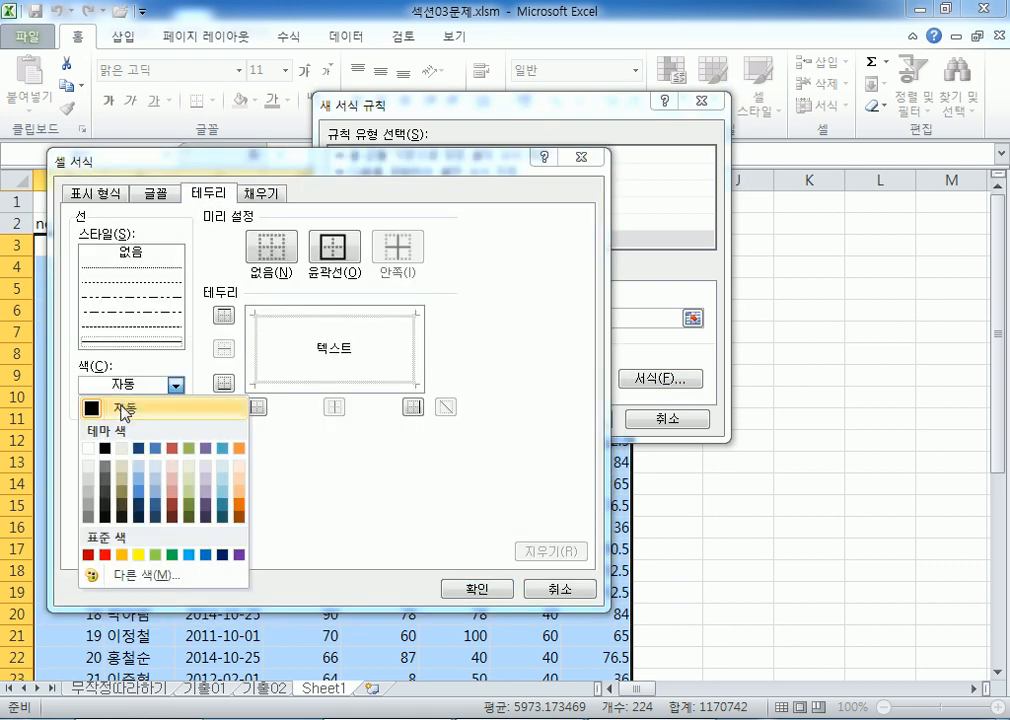
pyautogui.click(96, 552)
pyautogui.click(329, 385)
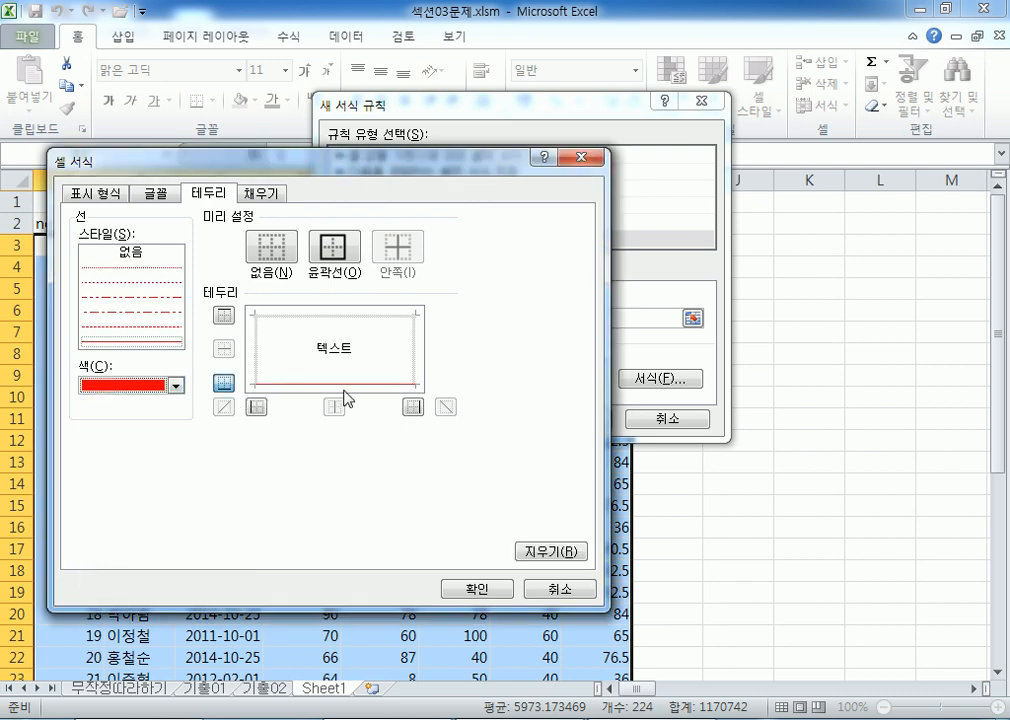
pyautogui.click(474, 590)
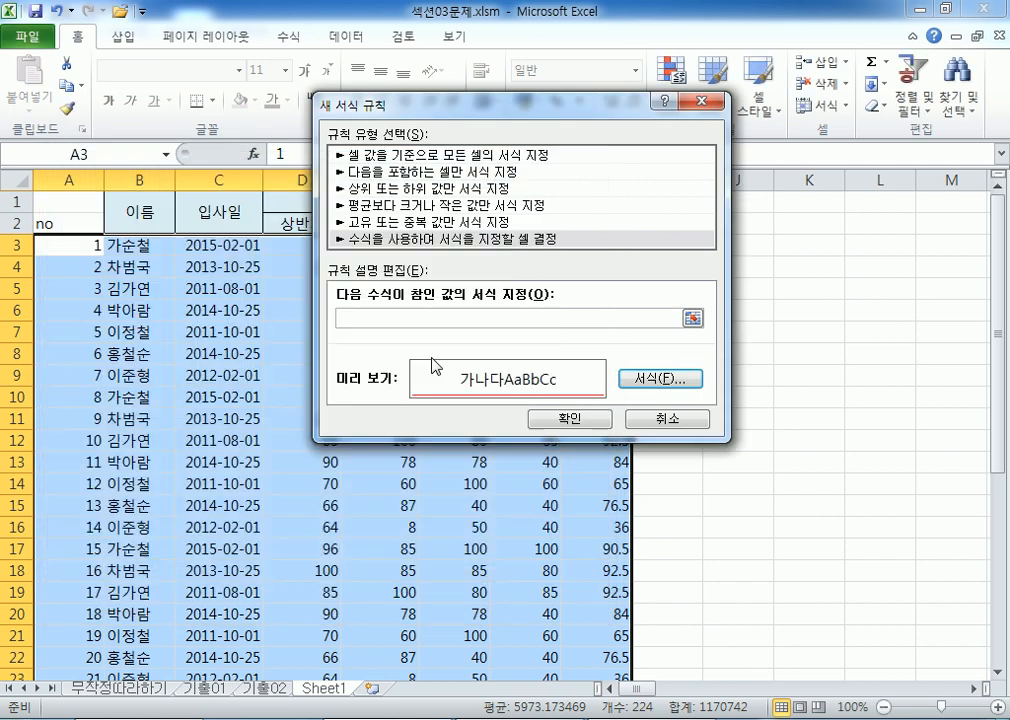
# Step: Enter =MOD($A3,5)=0 as the rule's formula, using A3 with only its column fixed
pyautogui.click(438, 317)
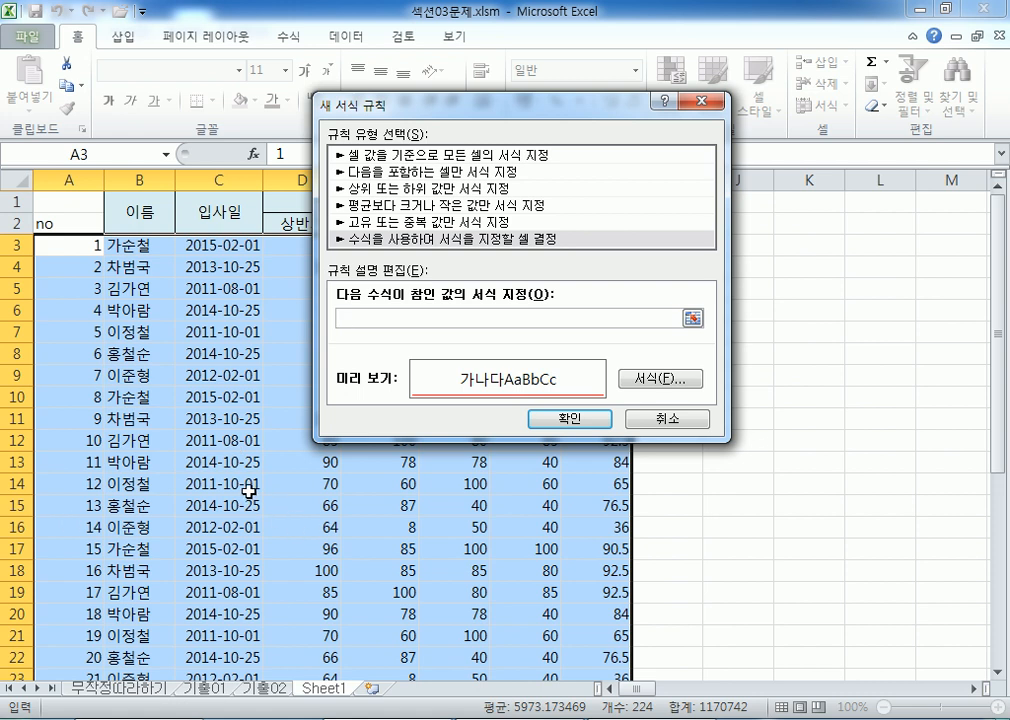
pyautogui.write('ㅡㅐ')
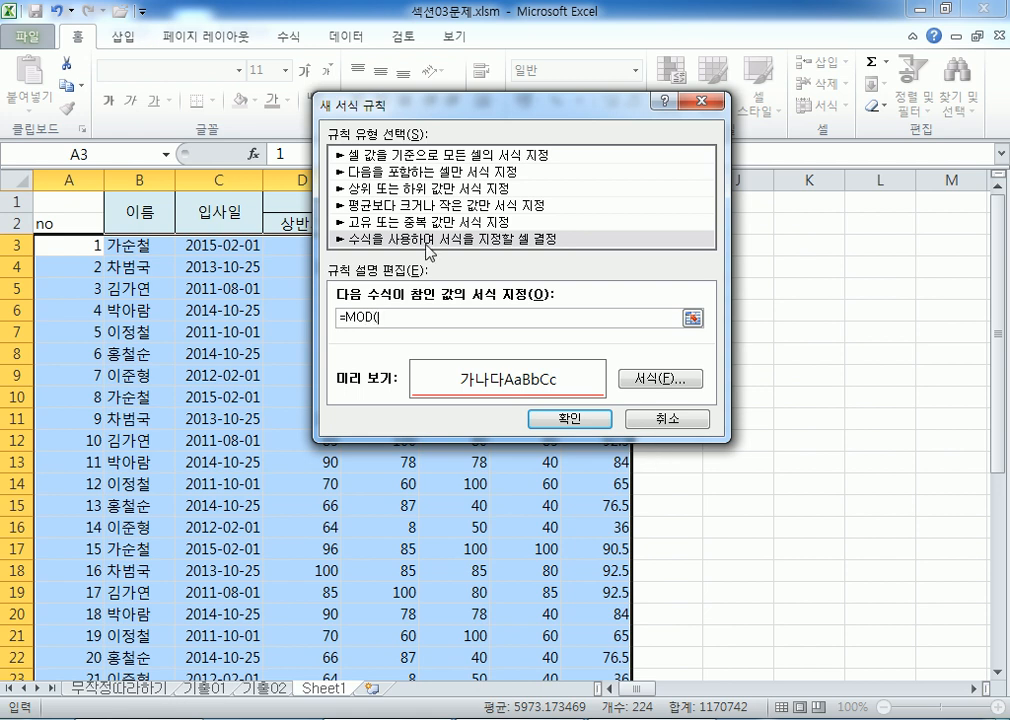
pyautogui.click(70, 245)
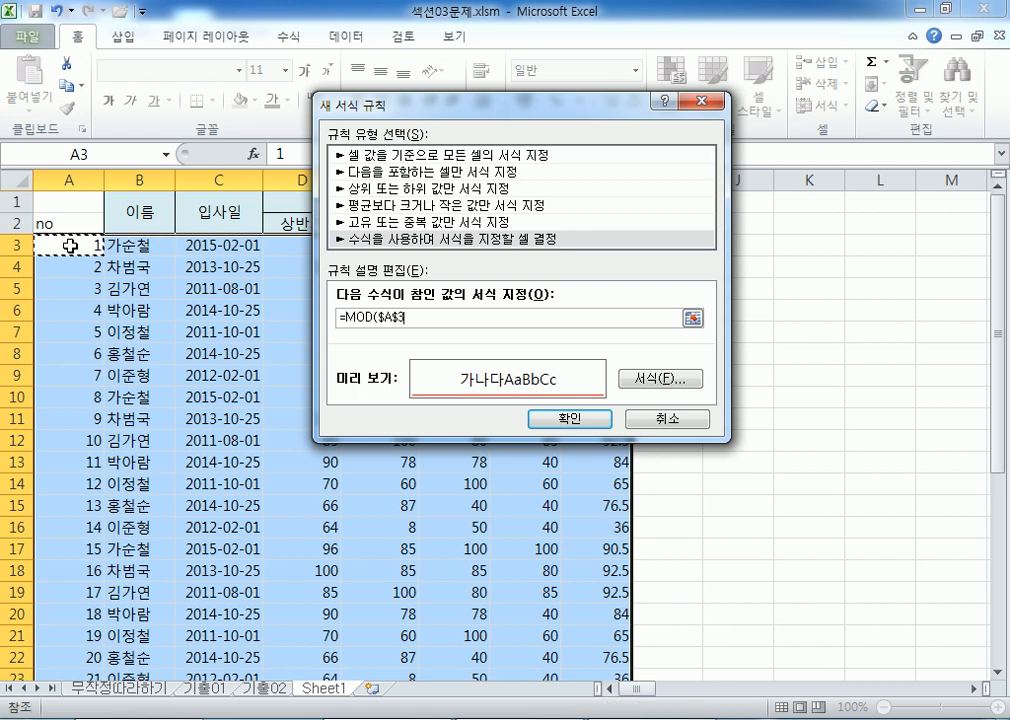
pyautogui.press('F4')
pyautogui.press('F4')
pyautogui.write(',5)=0+')
pyautogui.click(70, 245)
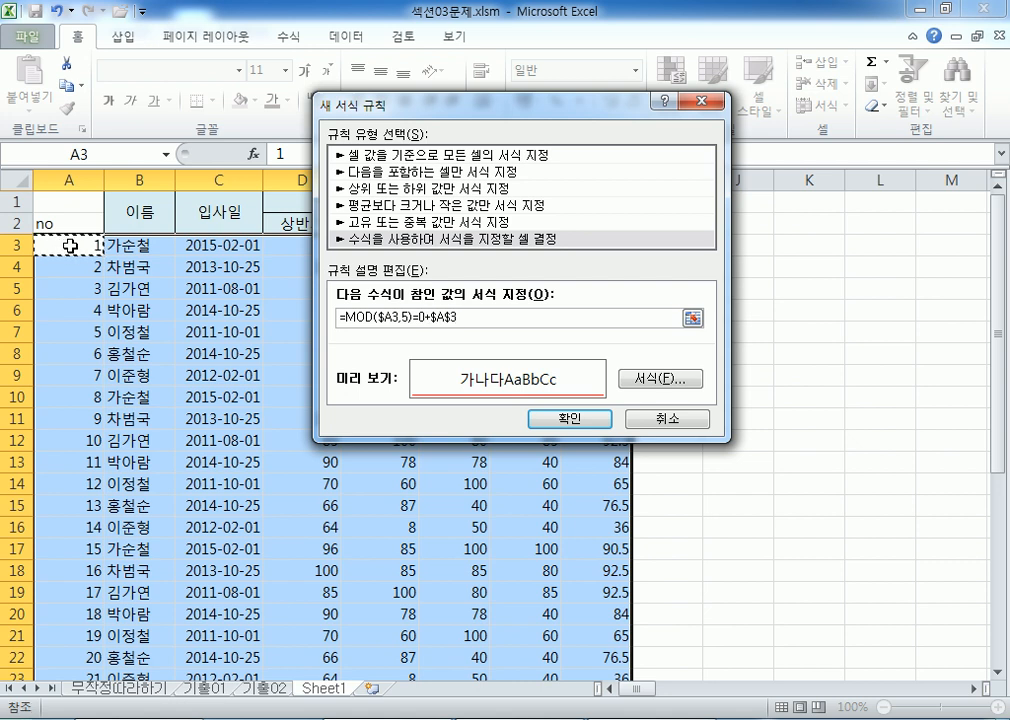
pyautogui.press('BackSpace')
pyautogui.press('BackSpace')
pyautogui.press('BackSpace')
pyautogui.press('BackSpace')
pyautogui.press('BackSpace')
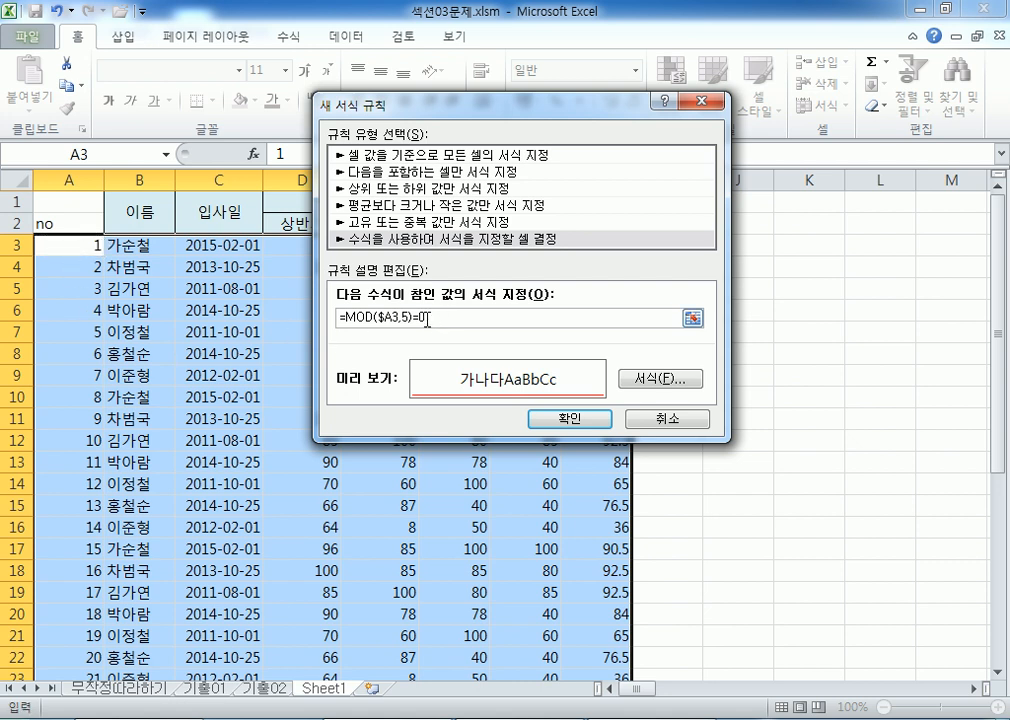
# Step: Copy the rule's formula, switch to the Notepad notes and paste it on the line below =C$1<TODAY()
pyautogui.moveTo(427, 319); pyautogui.dragTo(243, 319)
pyautogui.hotkey('ctrl', 'c')
pyautogui.click(645, 718)
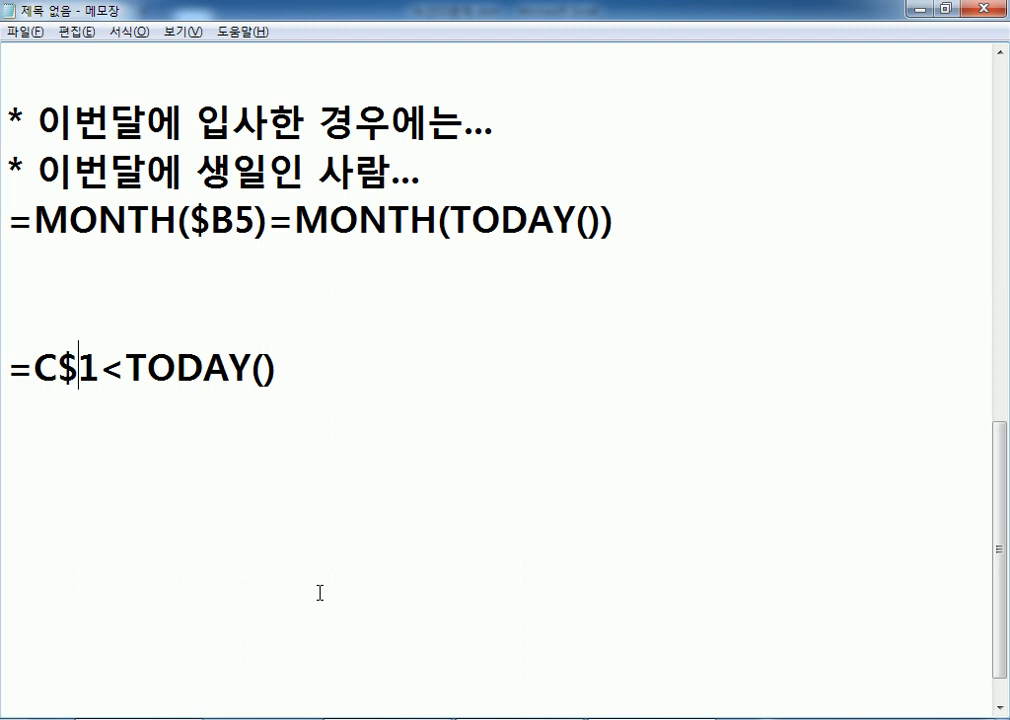
pyautogui.click(108, 420)
pyautogui.hotkey('ctrl', 'v')
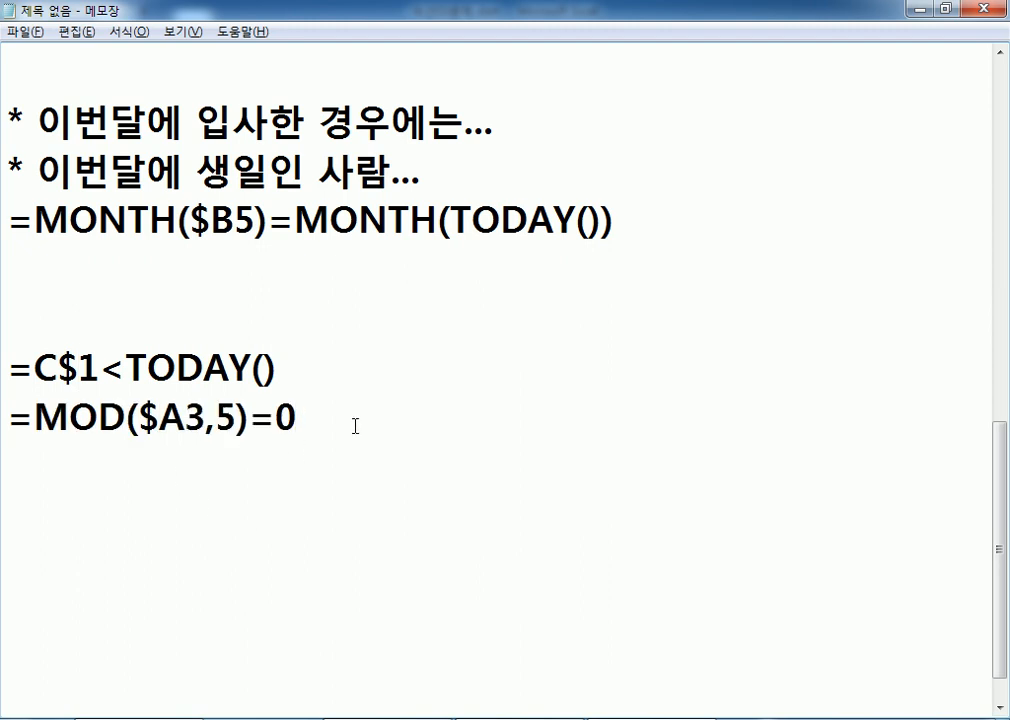
# Step: Write the explanation ": No가 5" after the pasted MOD formula
pyautogui.write(': ')
pyautogui.write('ㅜ')
pyautogui.press('BackSpace')
pyautogui.write('nO')
pyautogui.press('BackSpace')
pyautogui.press('BackSpace')
pyautogui.write('No가 5ㅂ')
pyautogui.press('BackSpace')
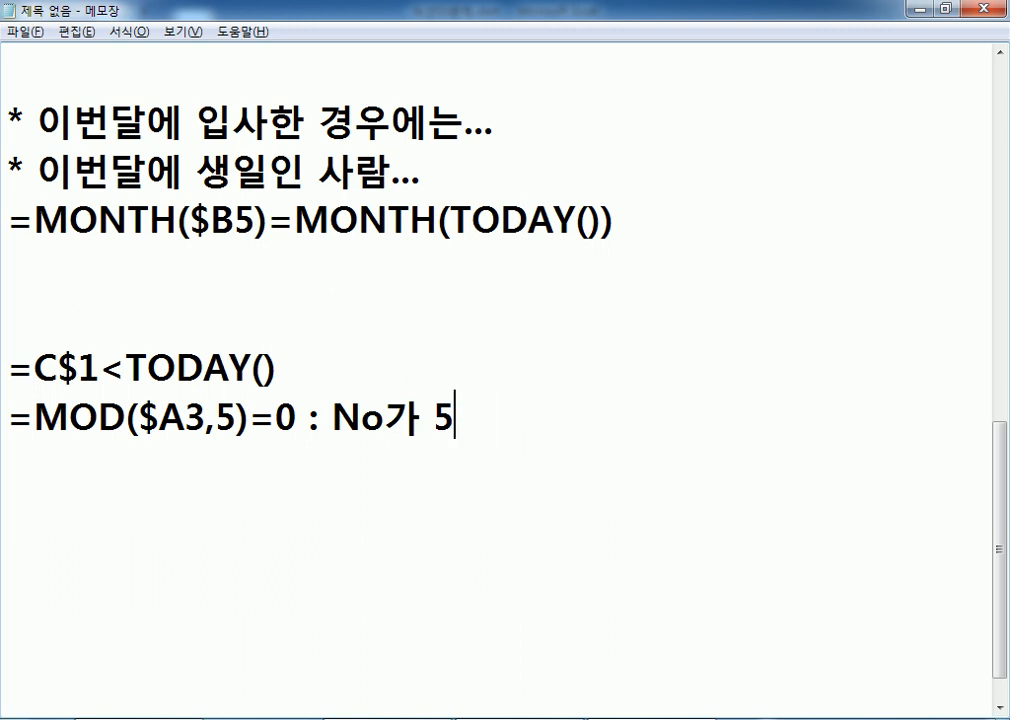